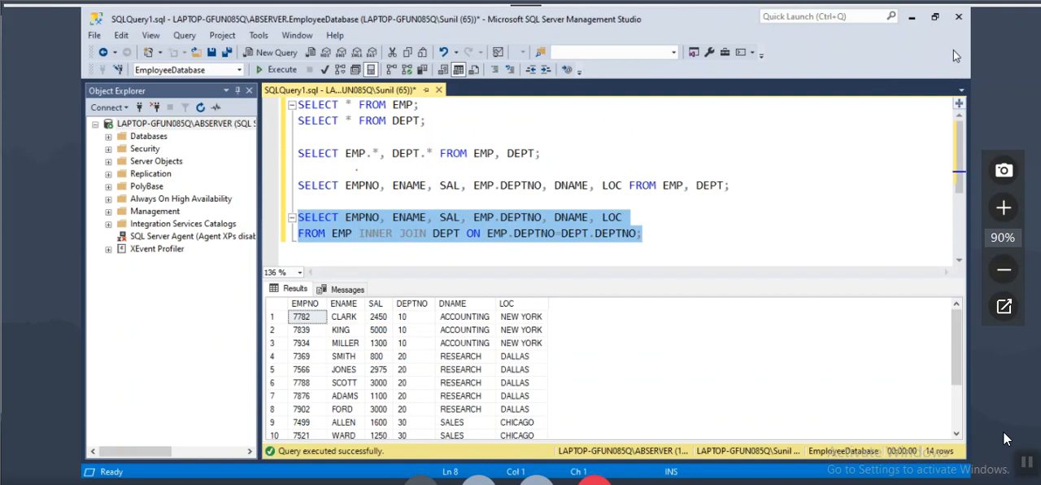
Step: Close SQL Server Management Studio and open 8PM Feb 2021 Power Pivot.txt from the Desktop Backup1 folder in a maximized window
left_click(957, 16)
left_click(510, 335)
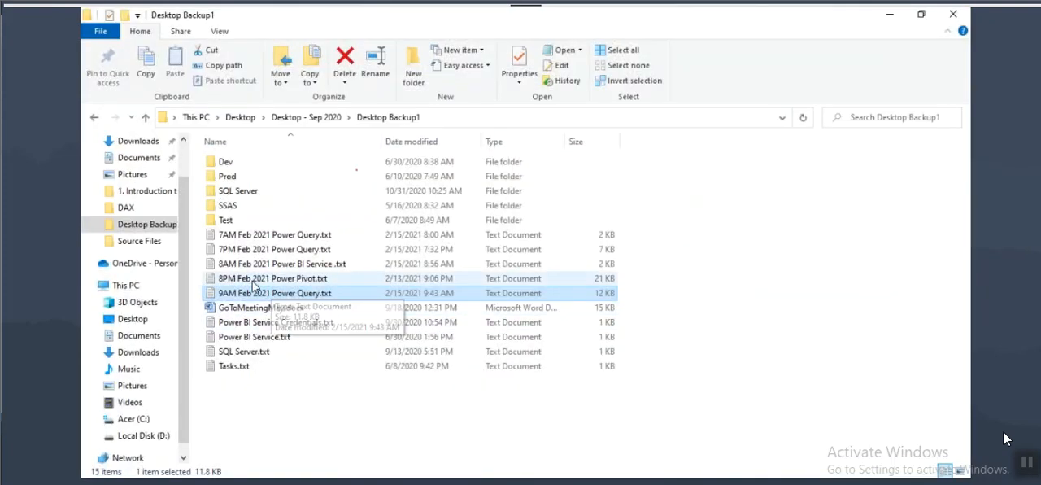
double_click(252, 278)
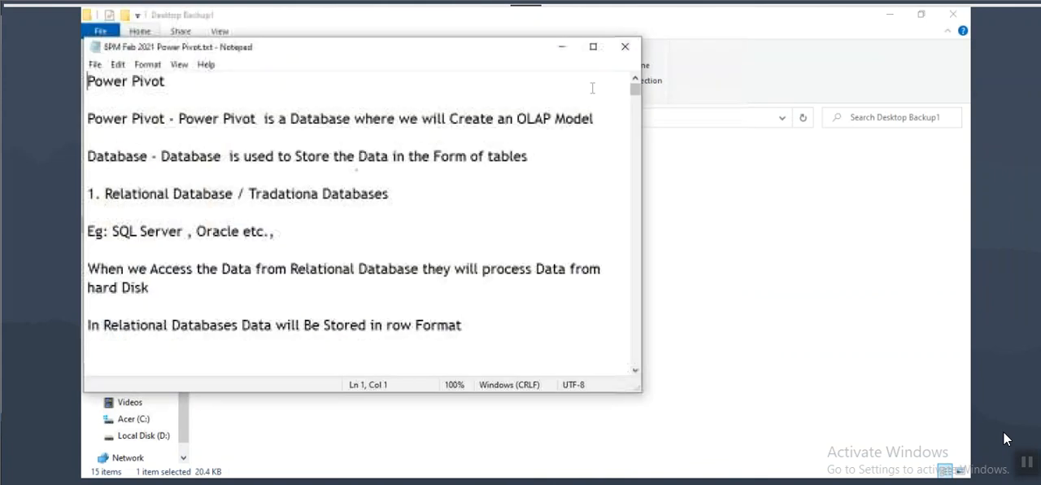
double_click(479, 51)
Step: Look through the Power Pivot notes, from the database and schema topics to the comparison, text concatenation and logical operators
scroll(520, 244, "down", 3)
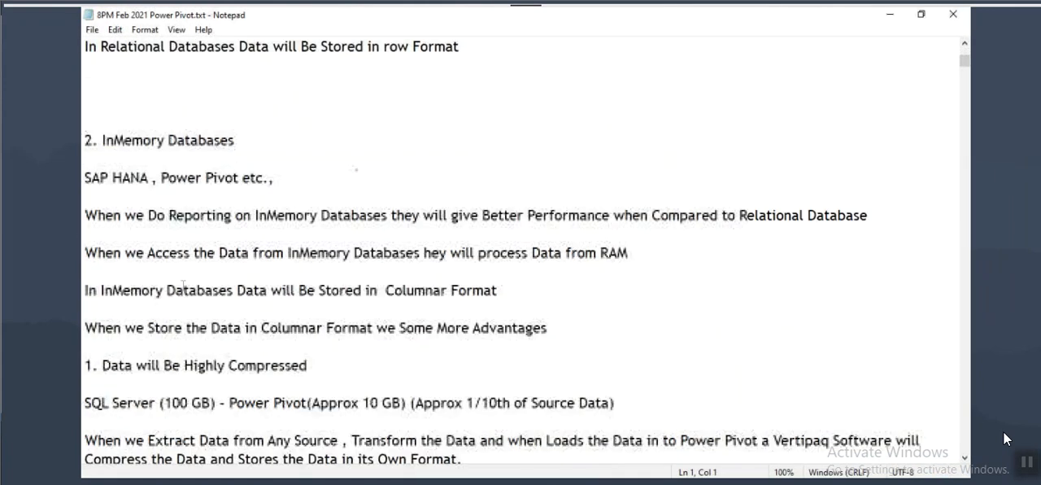
scroll(192, 294, "down", 20)
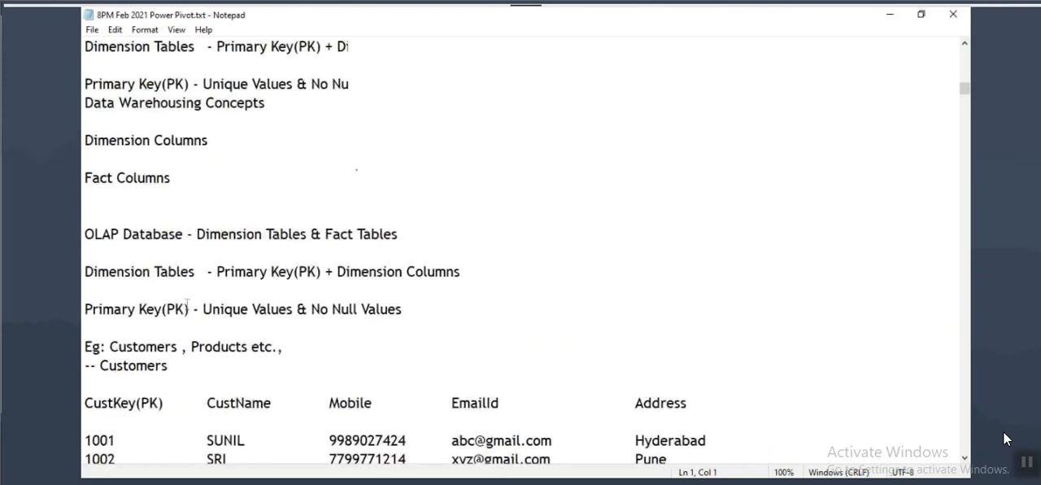
scroll(185, 304, "down", 15)
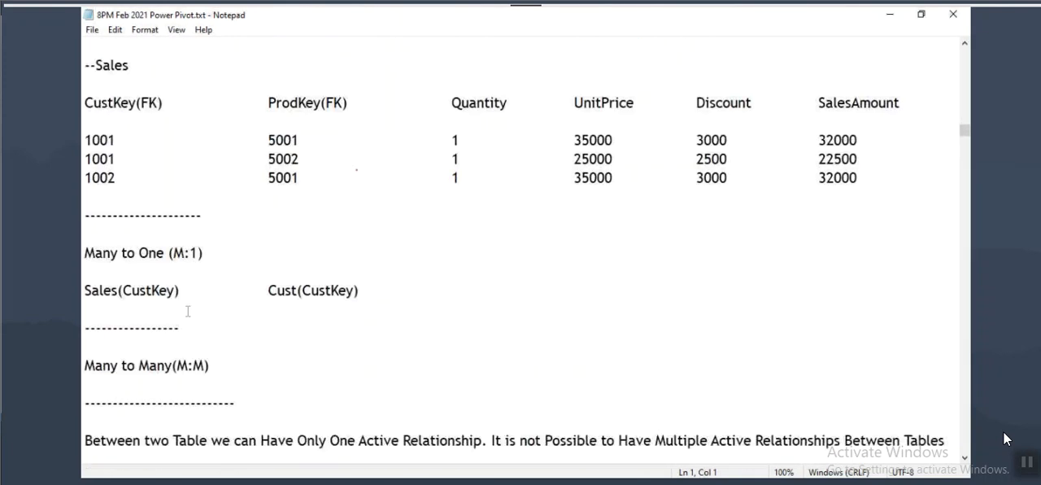
scroll(183, 311, "down", 5)
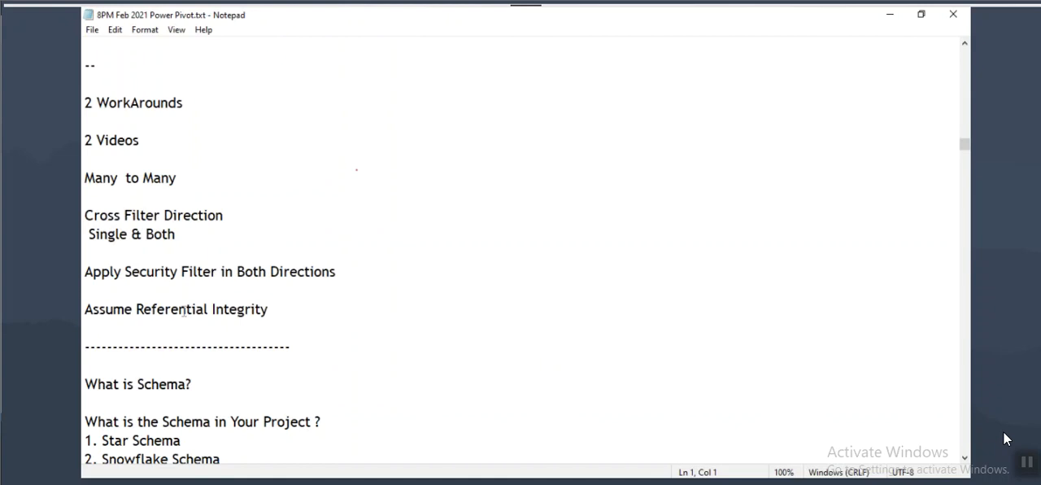
scroll(166, 239, "down", 5)
left_click_drag(965, 151, 969, 233)
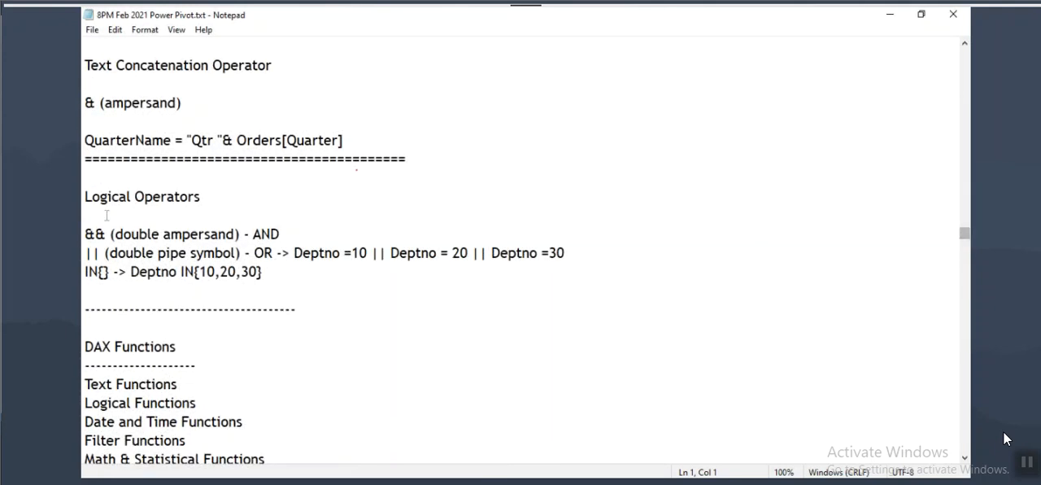
scroll(100, 219, "up", 1)
scroll(100, 219, "up", 9)
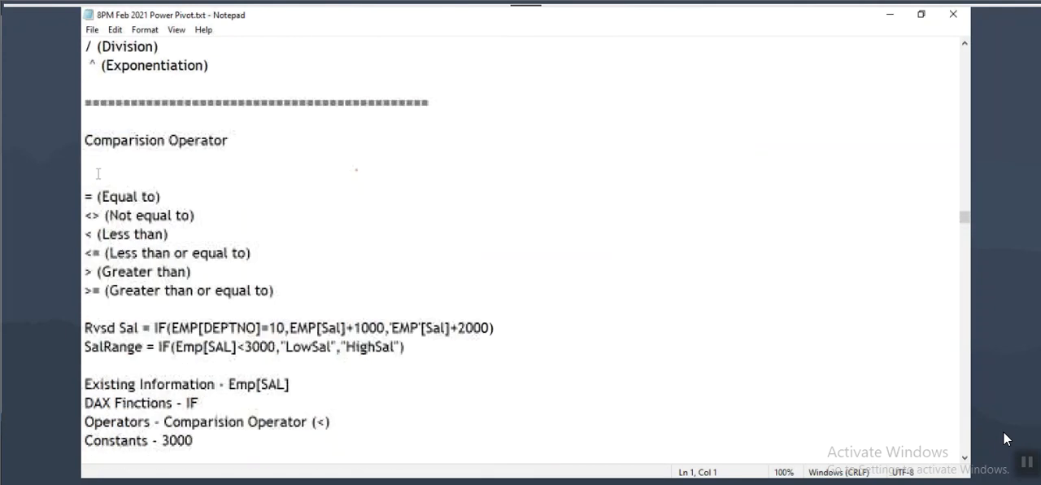
left_click_drag(84, 140, 208, 421)
scroll(261, 274, "down", 9)
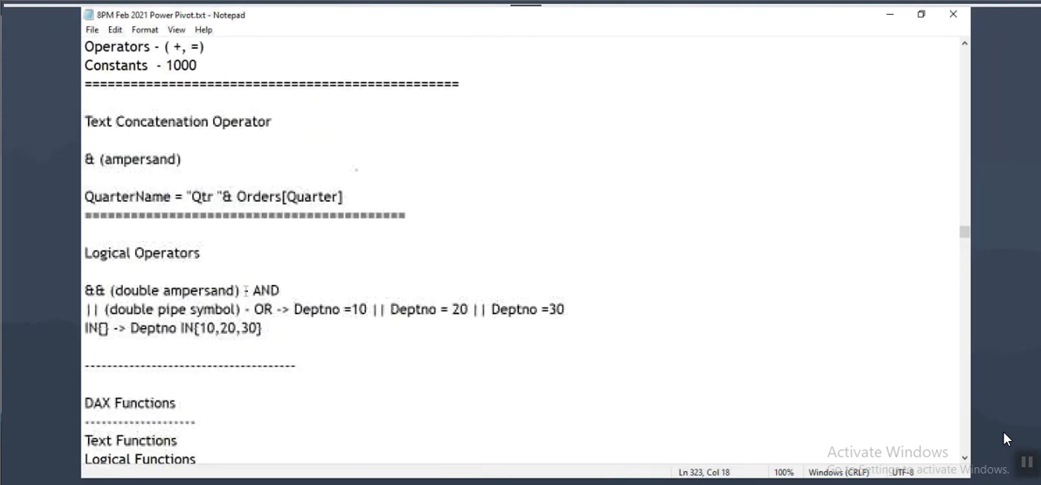
scroll(124, 267, "down", 4)
Step: Highlight the DAX Functions heading and mark the Text, Logical, Date and Time, and Filter Functions entries below it
left_click_drag(84, 177, 163, 178)
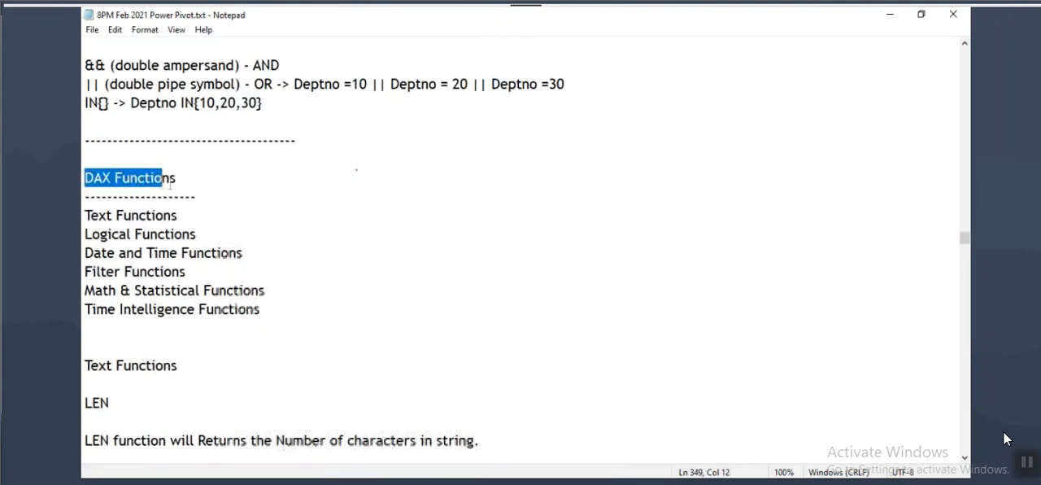
left_click_drag(82, 207, 192, 222)
left_click_drag(84, 226, 209, 242)
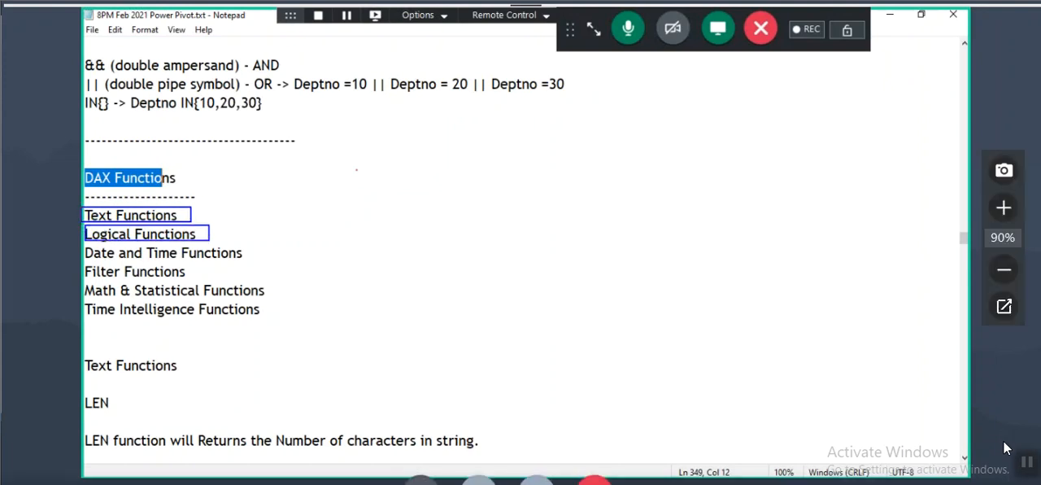
left_click_drag(83, 244, 261, 264)
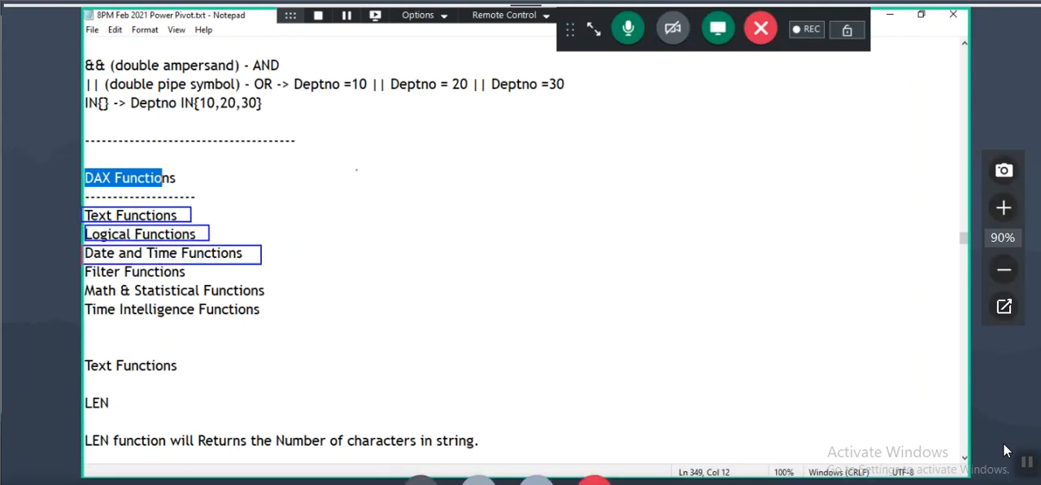
mouse_move(83, 263)
left_mouse_down()
mouse_move(198, 283)
mouse_move(263, 242)
left_mouse_up()
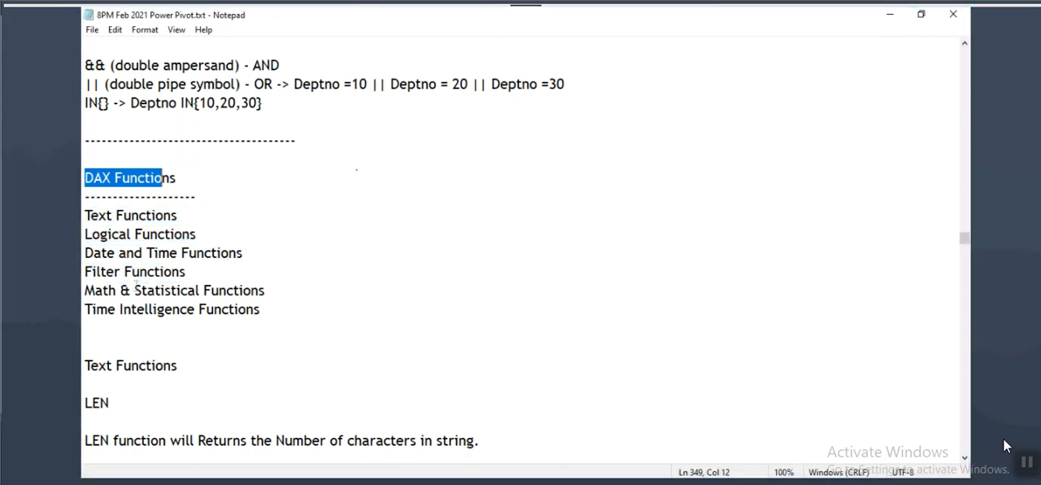
left_click_drag(85, 271, 185, 272)
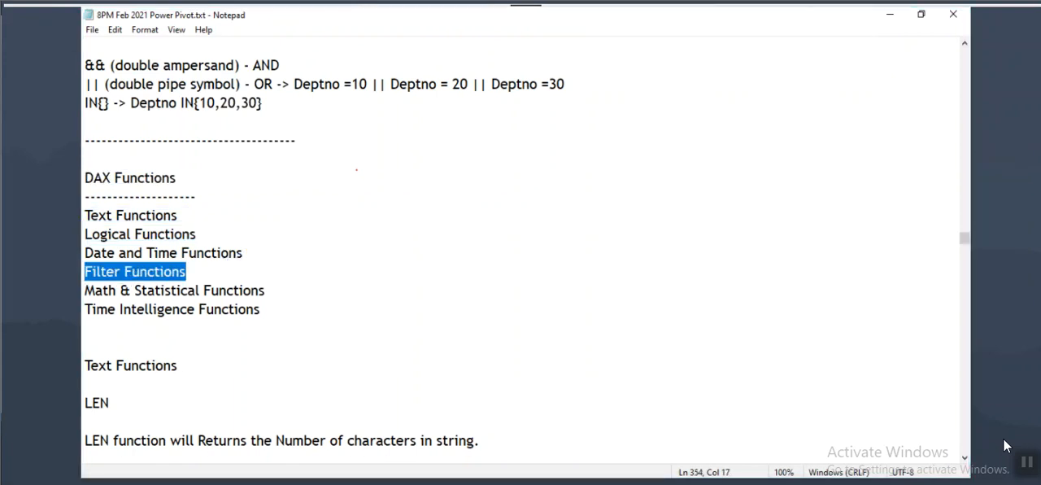
Step: Switch to Gmail, search the sent mail for "filter" and expand the first message of the Filter Functions Videos conversation
left_click(566, 448)
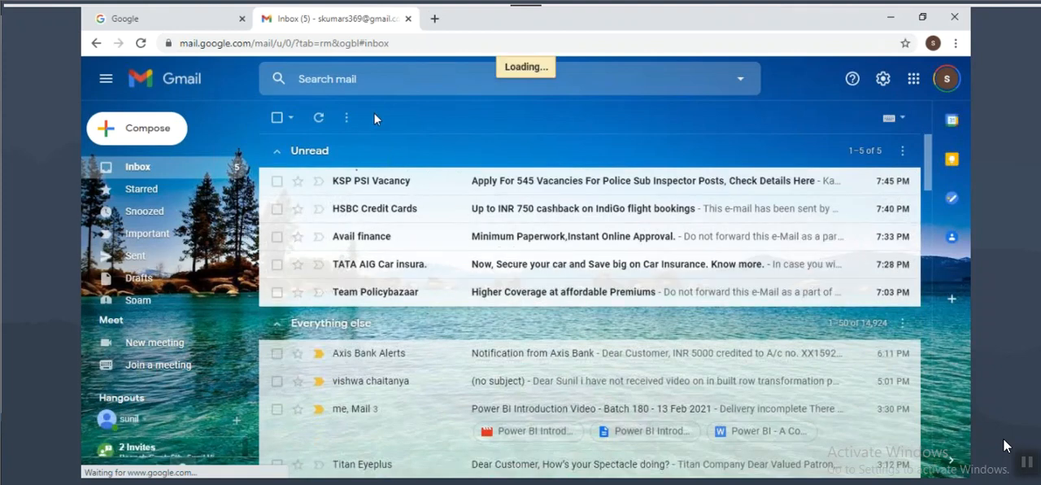
left_click(136, 255)
left_click(381, 79)
type("filter")
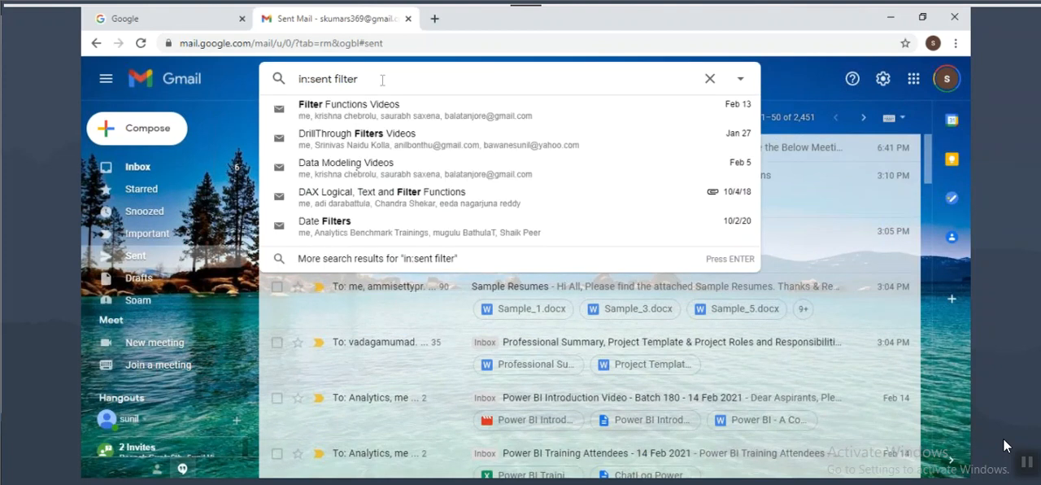
left_click(355, 112)
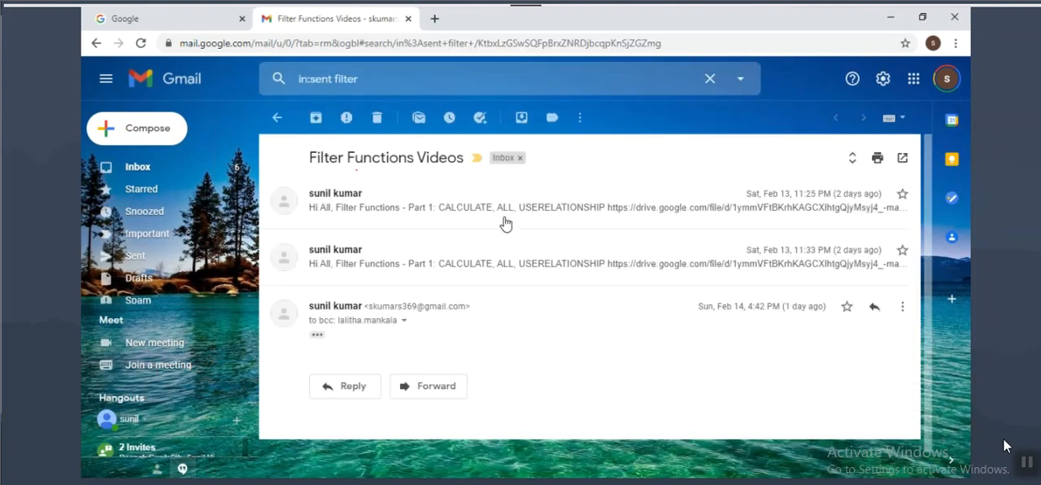
left_click(406, 223)
scroll(396, 293, "down", 3)
Step: Underline CALCULATE, ALL and USERELATIONSHIP in the Part 1 line, and mark the video link below with a box and an arrow
left_click_drag(320, 198, 639, 205)
left_click(522, 207)
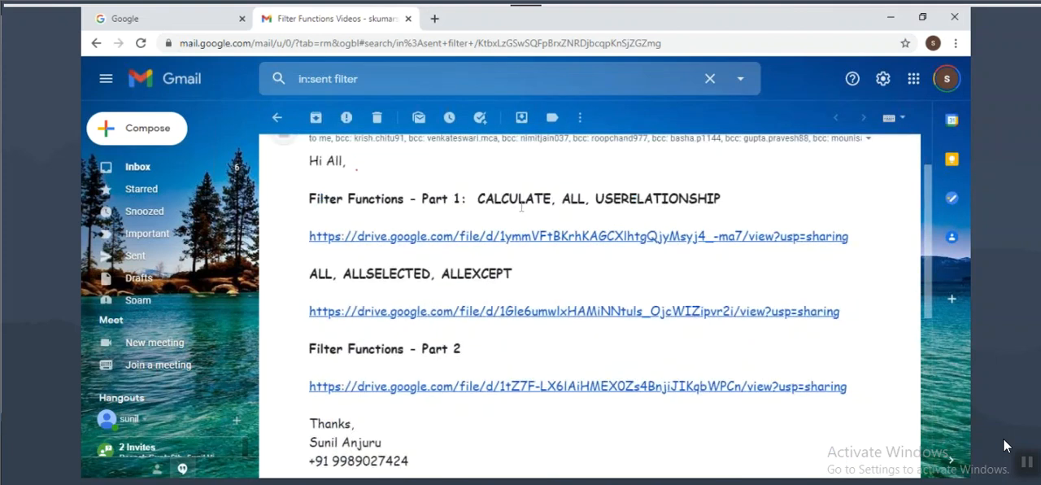
key("ctrl+2")
left_click_drag(486, 206, 719, 209)
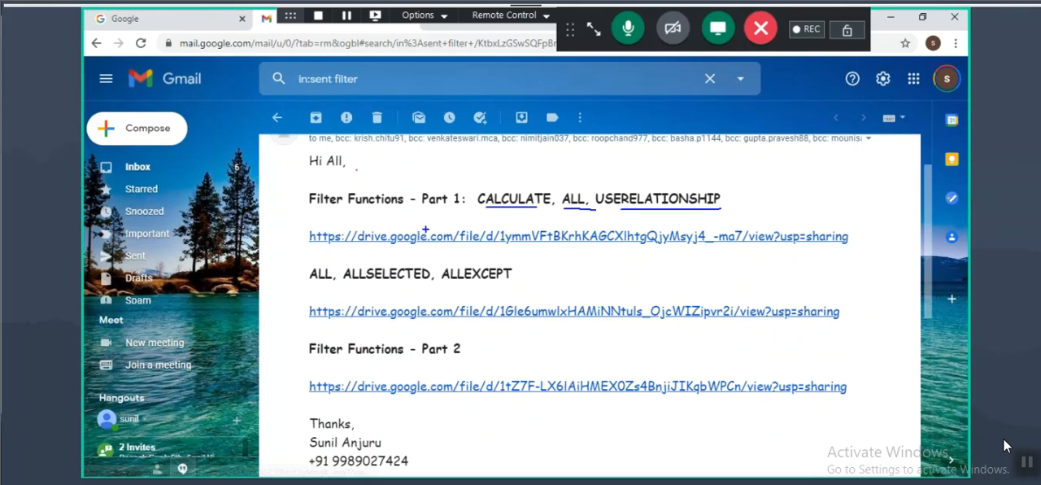
left_click_drag(308, 226, 849, 251)
left_click_drag(781, 199, 727, 229)
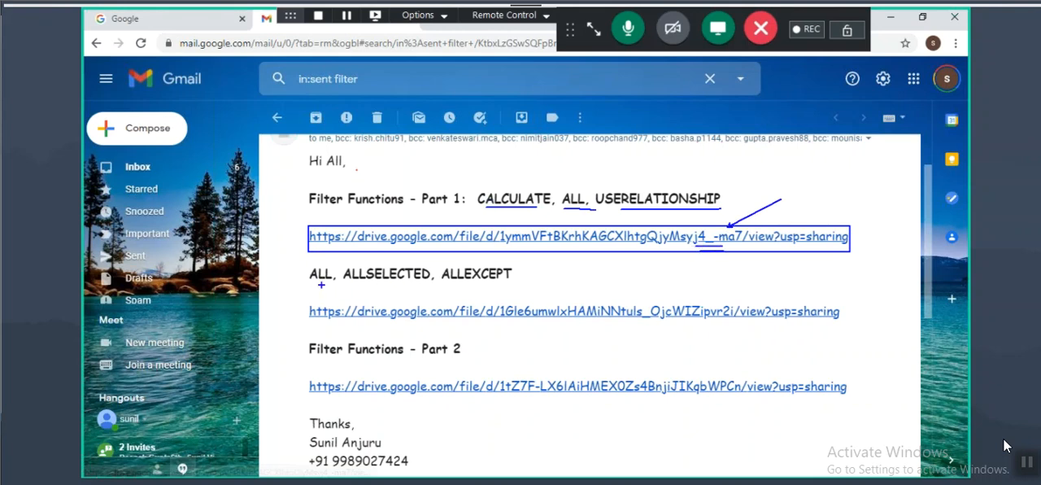
Step: Underline ALL, ALLSELECTED and ALLEXCEPT, and the Filter Functions - Part 2 line with its video link
left_click_drag(314, 283, 332, 284)
left_click_drag(357, 284, 502, 283)
left_click_drag(318, 364, 472, 360)
left_click_drag(395, 397, 469, 398)
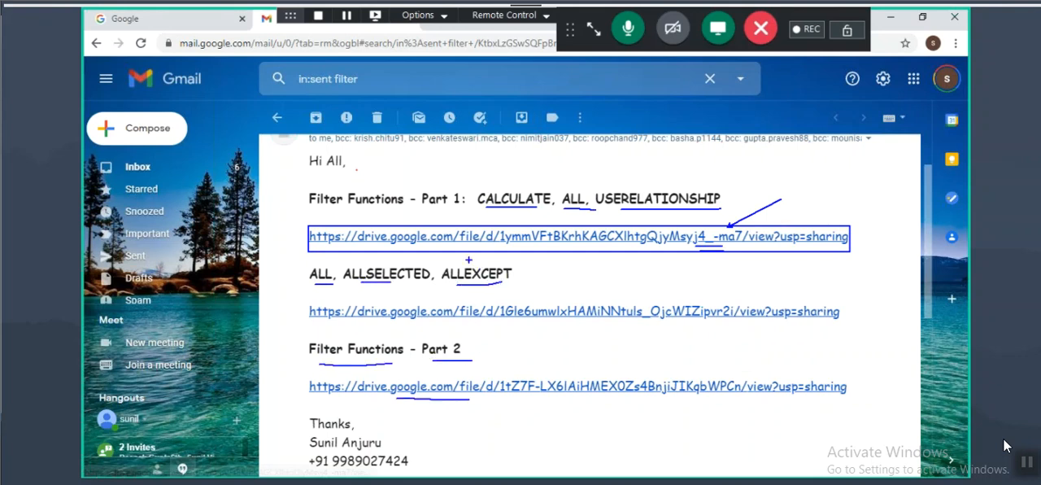
Step: Highlight the subject Filter Functions Videos and look over the message down to its attachments
scroll(468, 259, "up", 1)
left_click_drag(320, 157, 449, 157)
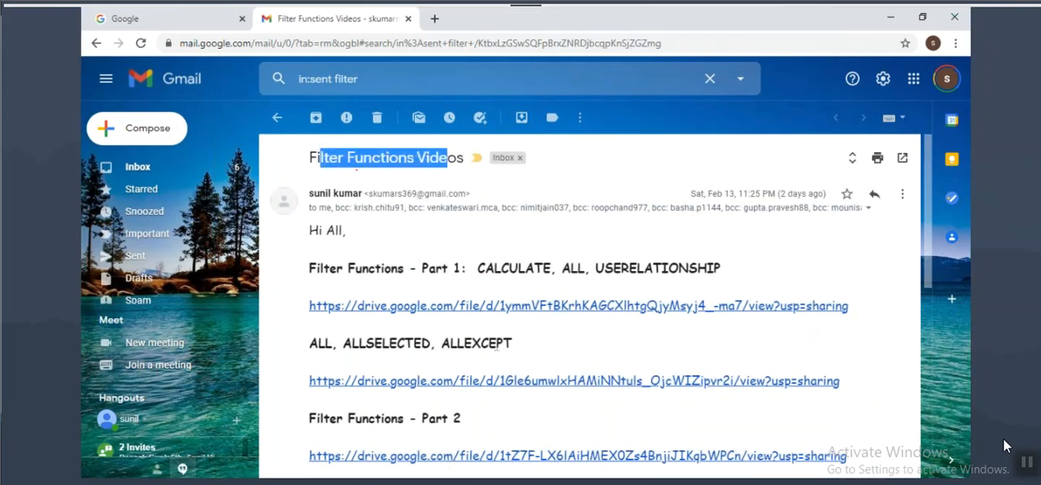
scroll(467, 293, "down", 3)
scroll(476, 260, "up", 2)
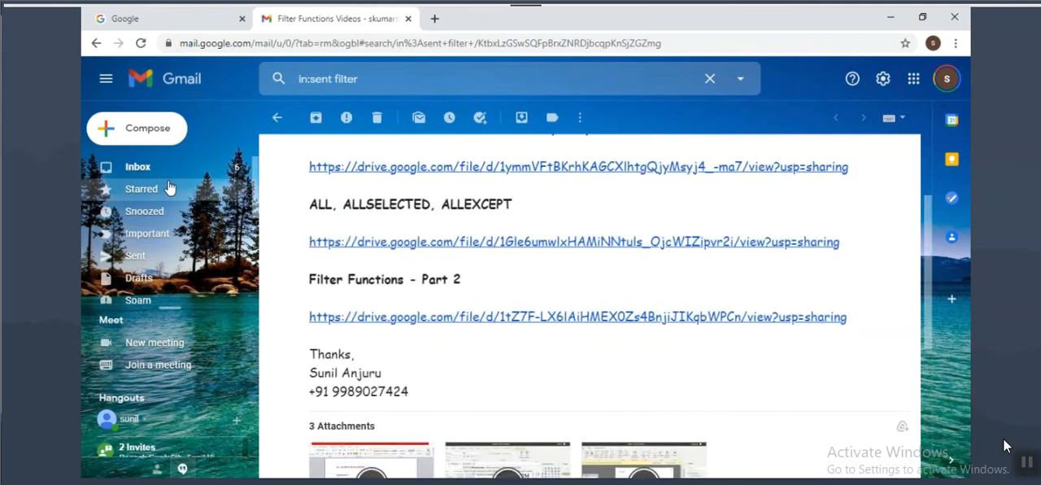
scroll(375, 197, "up", 2)
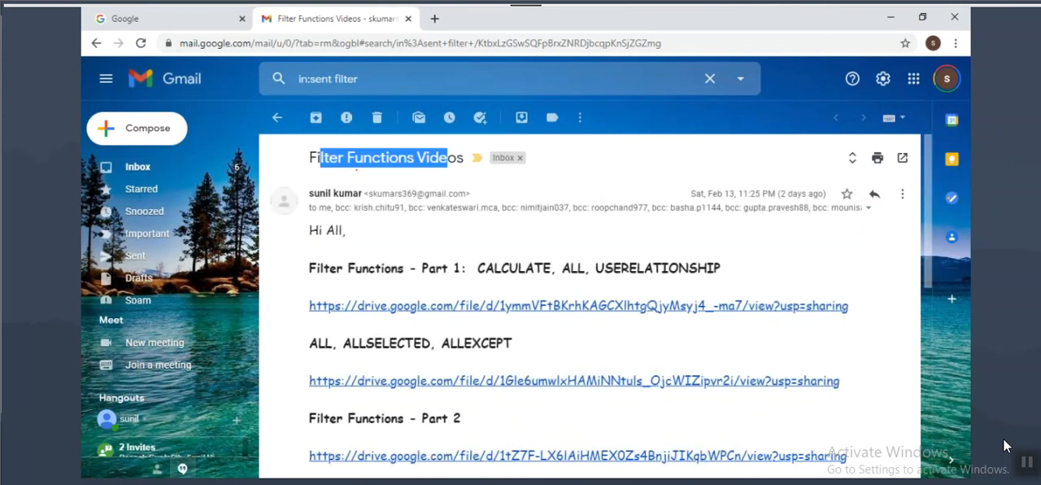
Step: Return to the Notepad notes and mark Filter Functions, Math & Statistical Functions and Time Intelligence Functions in the DAX list
key("alt+Tab")
left_click_drag(85, 270, 187, 270)
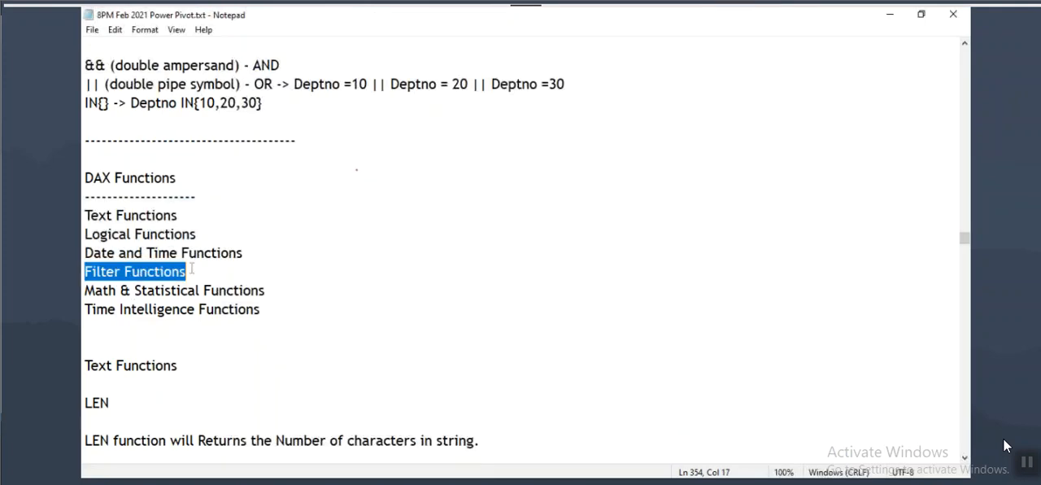
left_click_drag(85, 290, 279, 320)
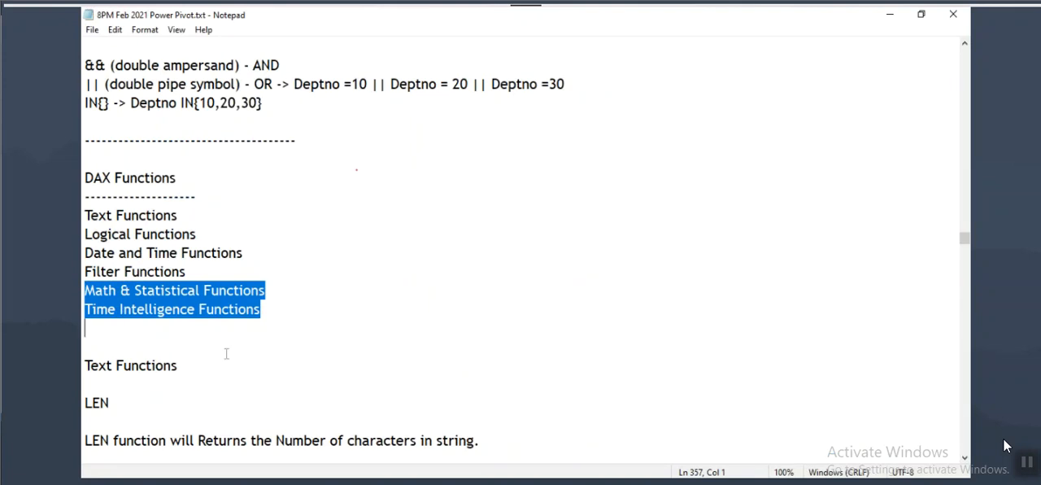
left_click_drag(84, 290, 275, 290)
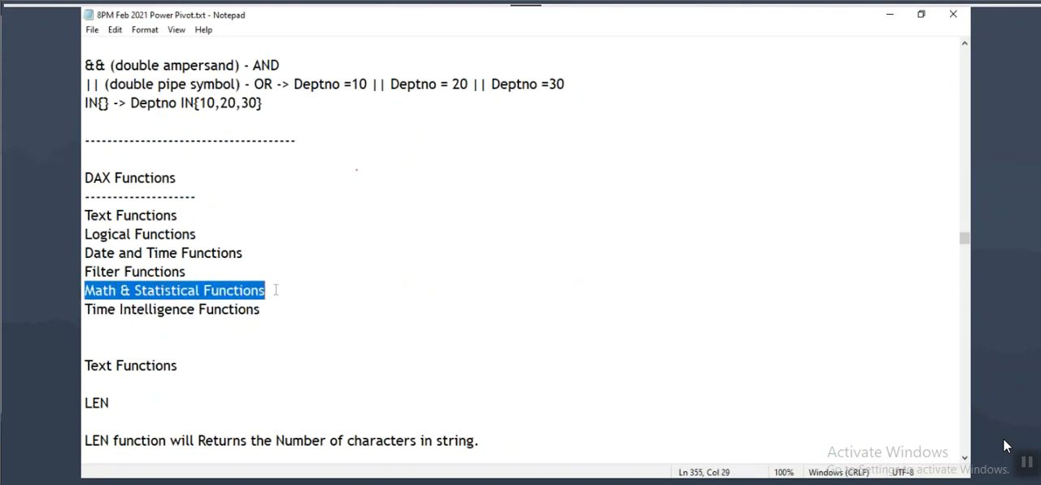
left_click_drag(83, 314, 284, 309)
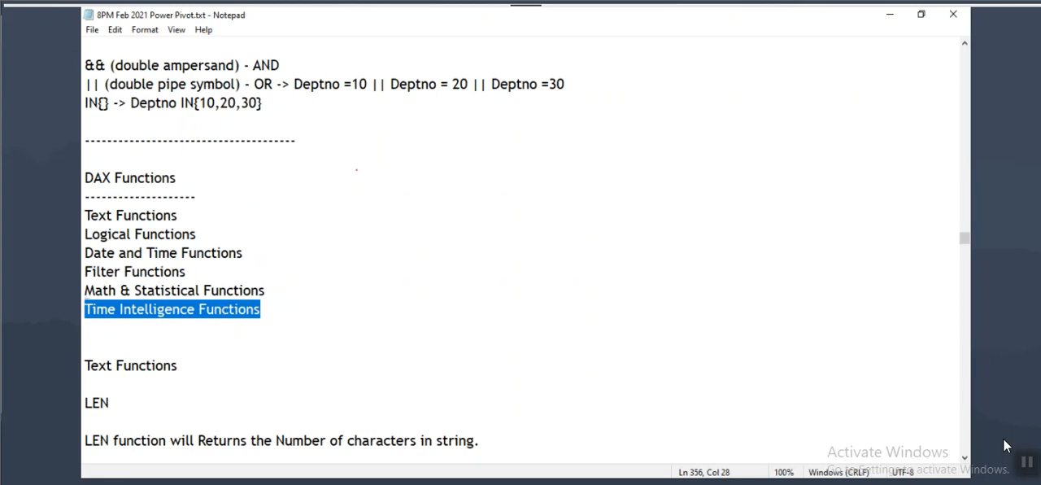
mouse_move(83, 281)
left_mouse_down()
mouse_move(94, 291)
mouse_move(277, 299)
mouse_move(317, 266)
left_mouse_up()
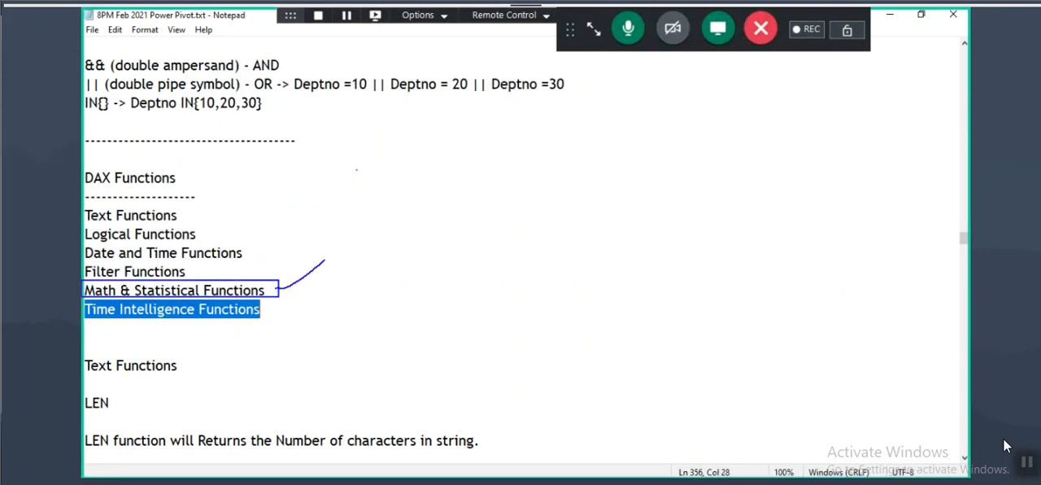
mouse_move(95, 321)
left_mouse_down()
mouse_move(260, 320)
mouse_move(261, 309)
mouse_move(90, 312)
mouse_move(83, 323)
left_mouse_up()
Step: Add a dashed separator and the heading "Time Intelligence Functions" below ALLEXCEPT at the end of the notes, and save the file
scroll(251, 262, "down", 15)
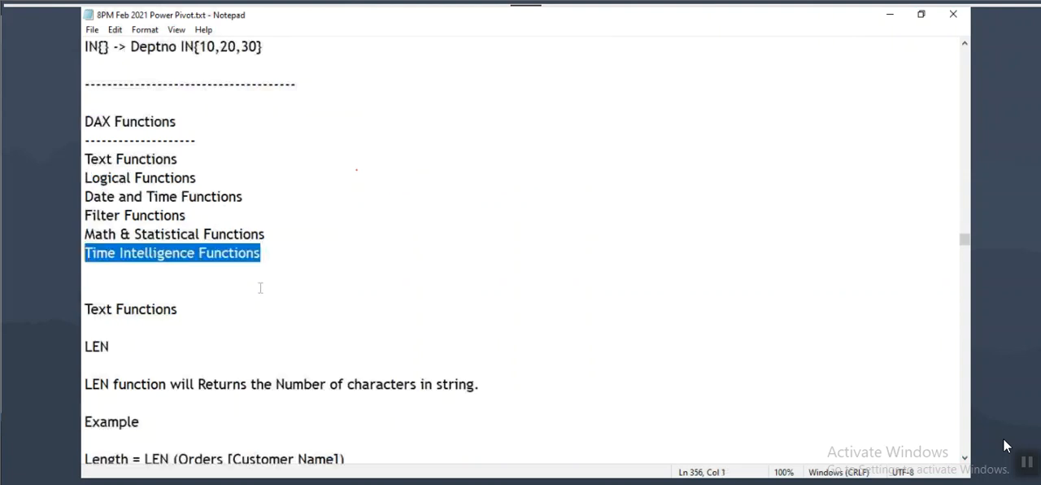
left_click_drag(964, 263, 960, 422)
left_click(91, 275)
type("-----------------------------")
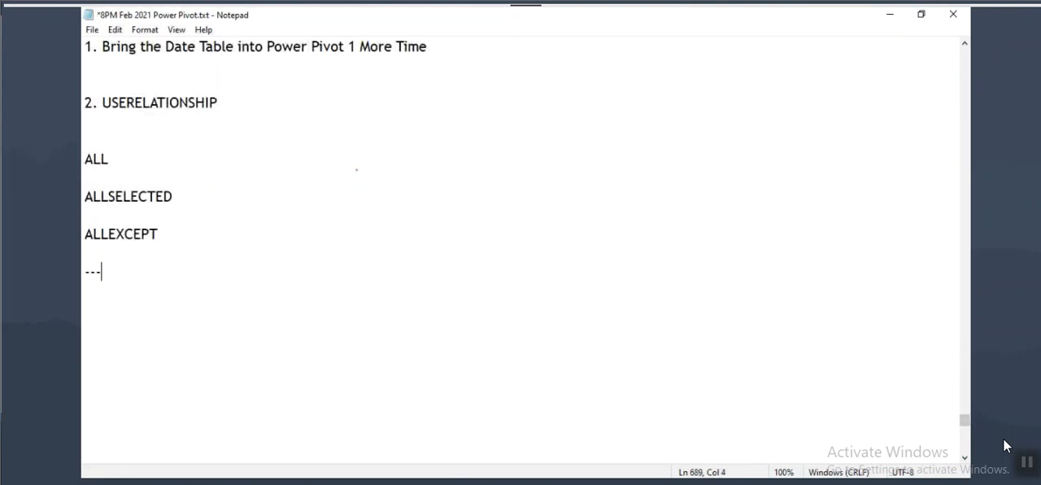
key("Return")
key("Return")
type("Time Intelligence Functions")
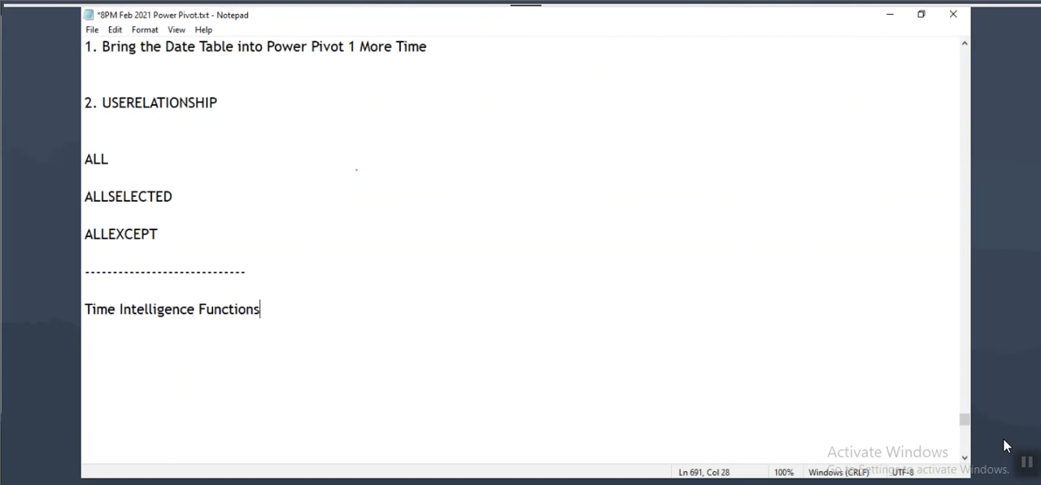
key("Return")
key("Return")
left_click(292, 310)
key("ctrl+s")
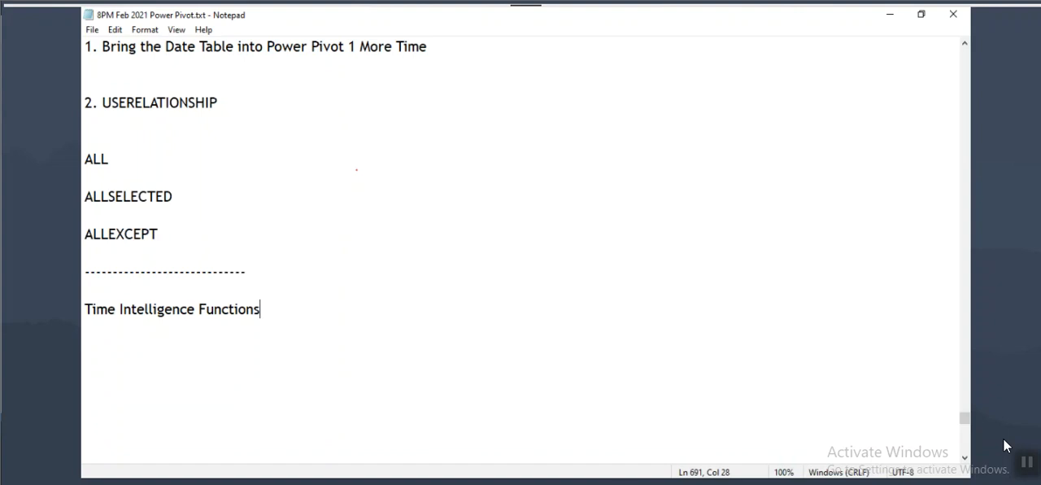
Step: Search Windows for "power" and launch Power BI Desktop
left_click(1006, 445)
key("super")
type("power")
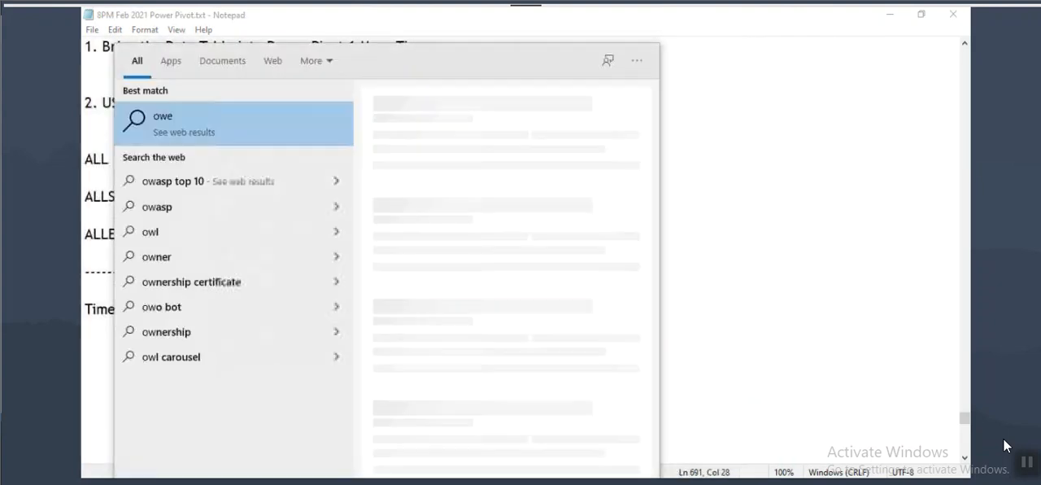
key("Escape")
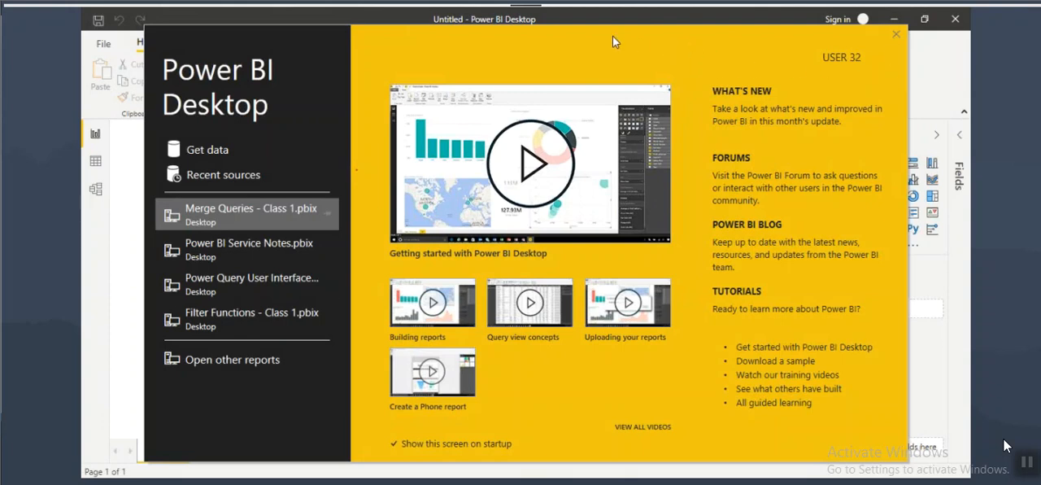
Step: Dismiss the start screen and open EmpDept.xlsx from the Source Files folder in Desktop Backup as an Excel data source
left_click(896, 35)
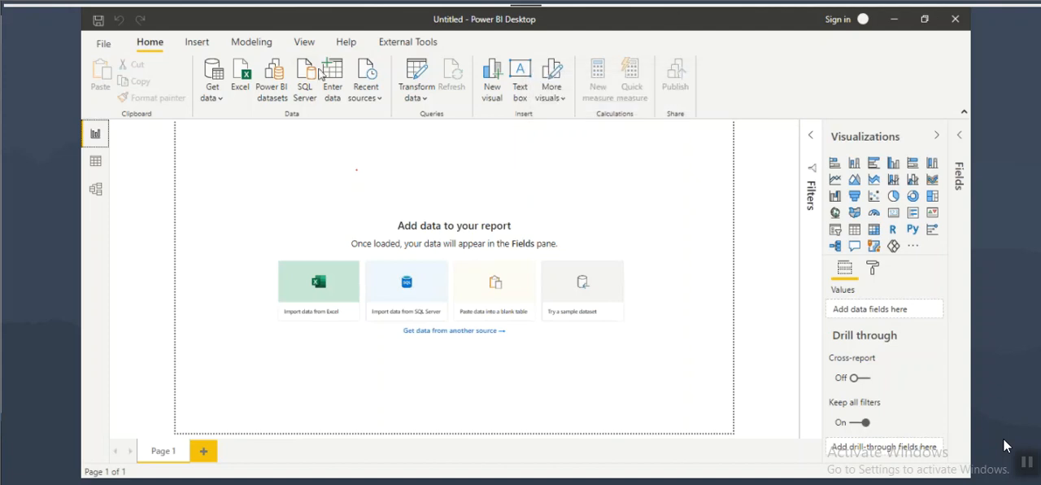
left_click(243, 80)
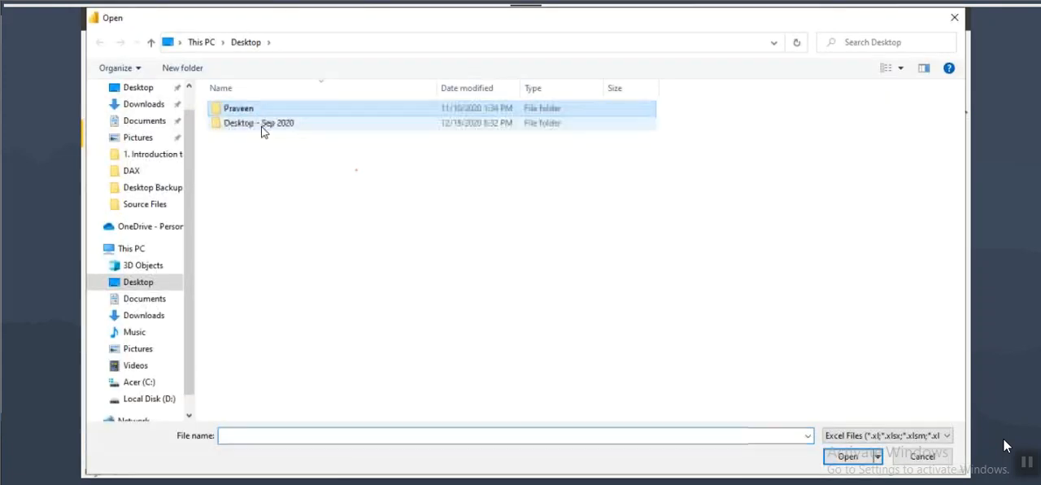
double_click(264, 124)
double_click(274, 124)
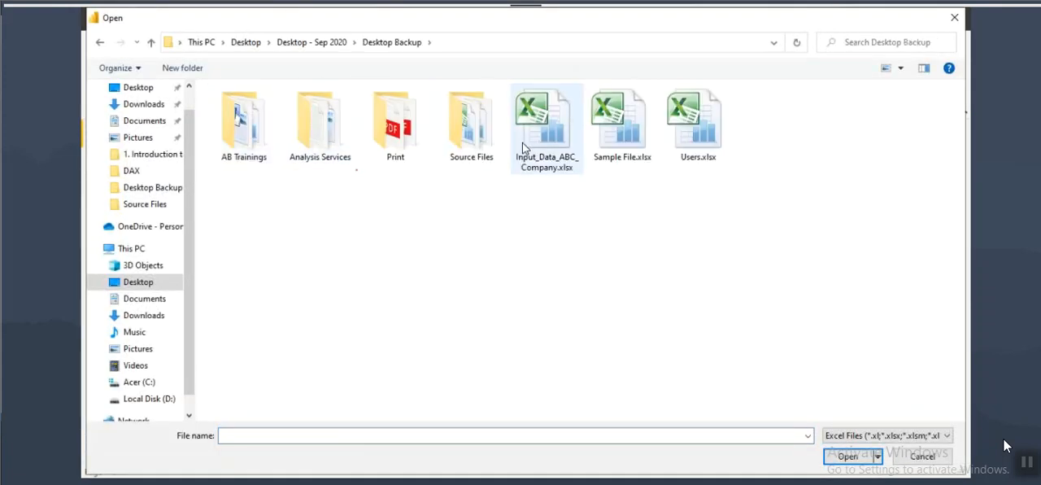
double_click(471, 126)
left_click(249, 110)
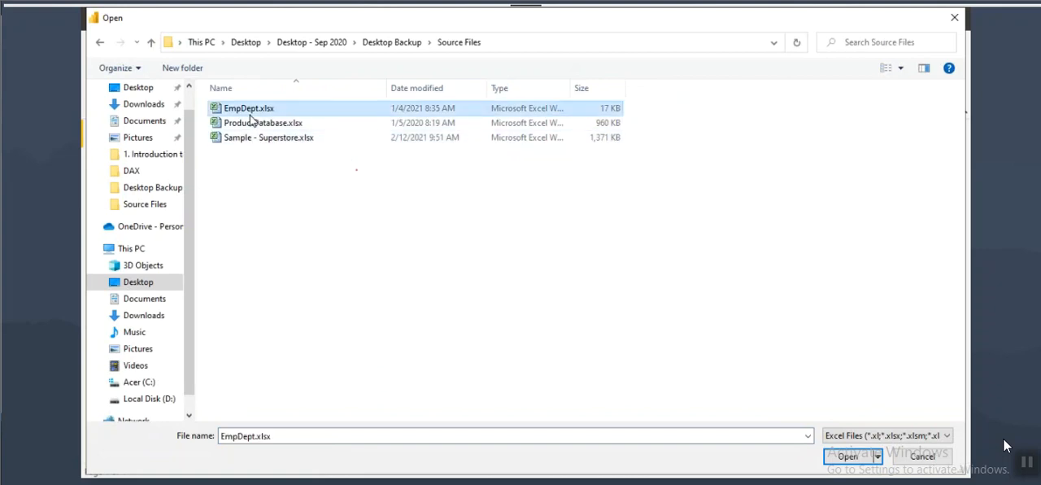
left_click(854, 460)
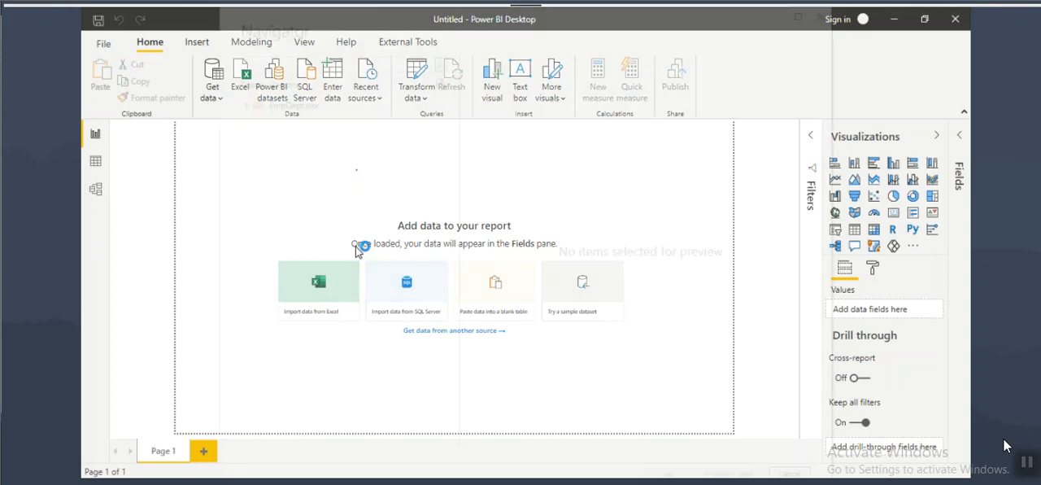
Step: Load the Emp, Dept and JobBlank sheets of EmpDept.xlsx into the report
left_click(261, 208)
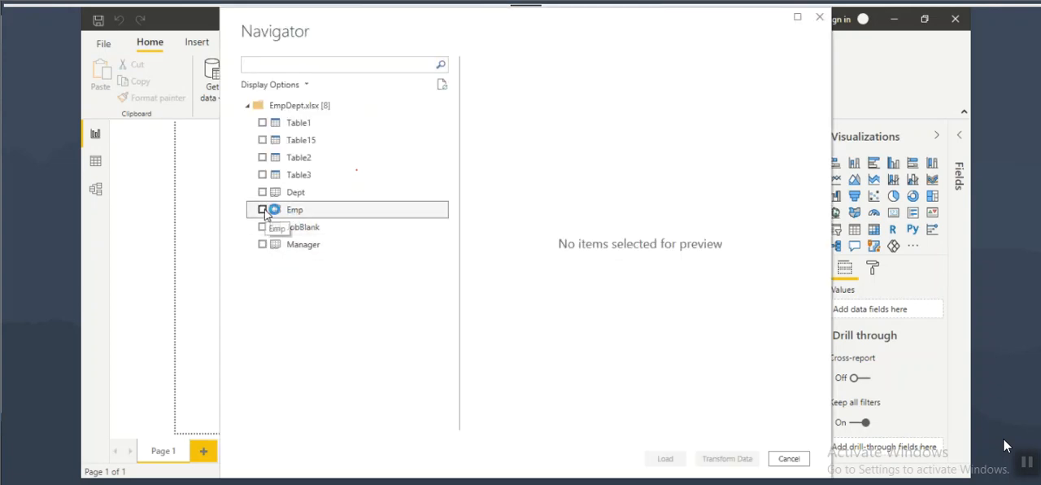
left_click(262, 192)
left_click(262, 228)
left_click(664, 458)
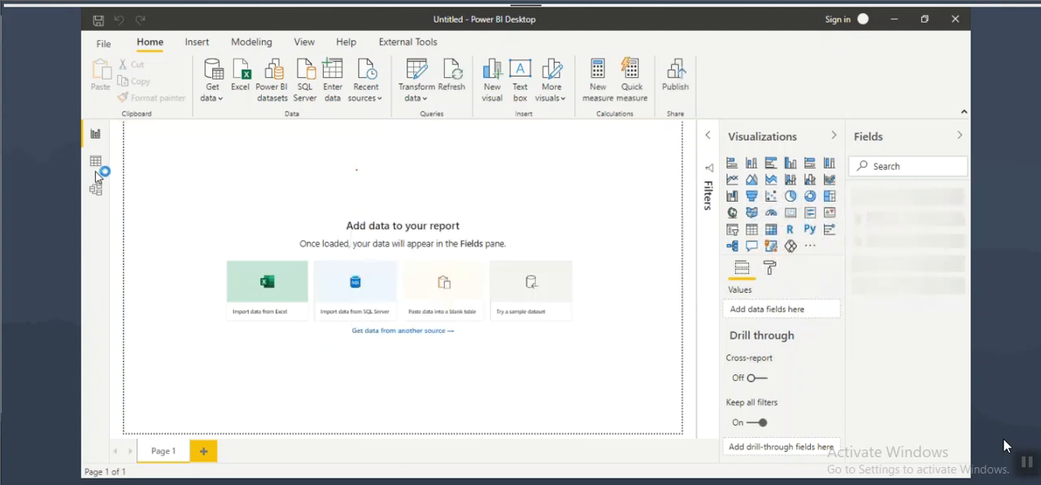
Step: Upgrade the model view to the new design, and make room for the relationship diagram by collapsing Properties and Fields
left_click(96, 189)
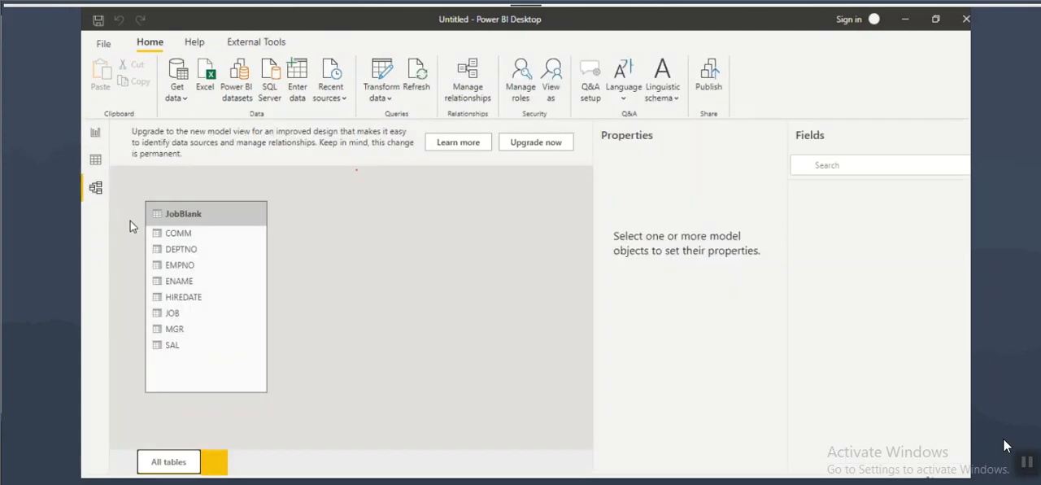
left_click(757, 139)
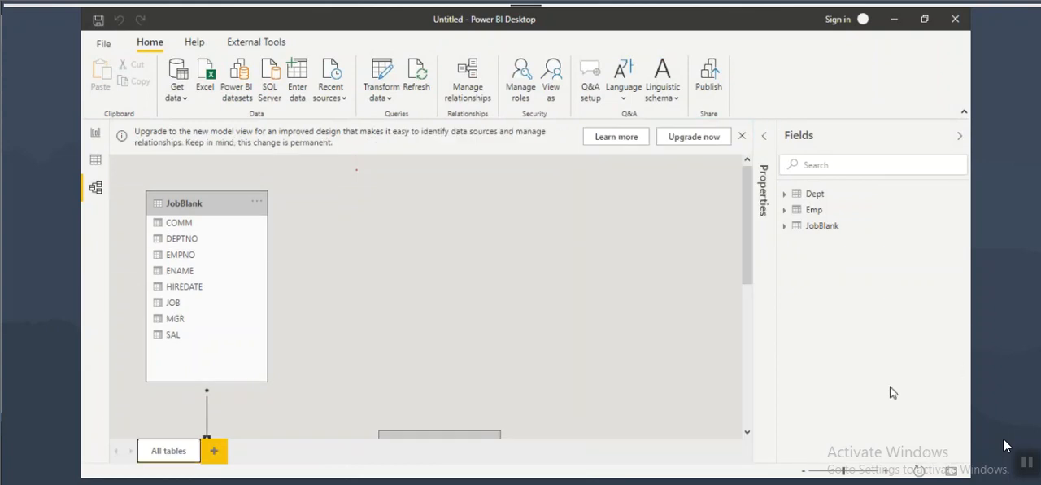
left_click(693, 137)
left_click_drag(383, 316, 469, 190)
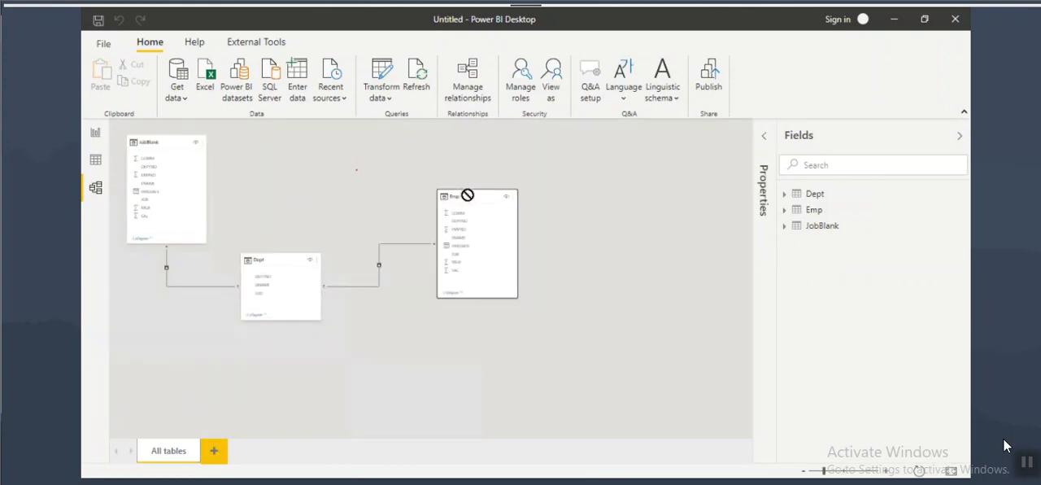
left_click(959, 137)
Step: Annotate the diagram by circling the many end at Emp and the Dept columns, with an arrow from Dept over to Emp
left_click(625, 232)
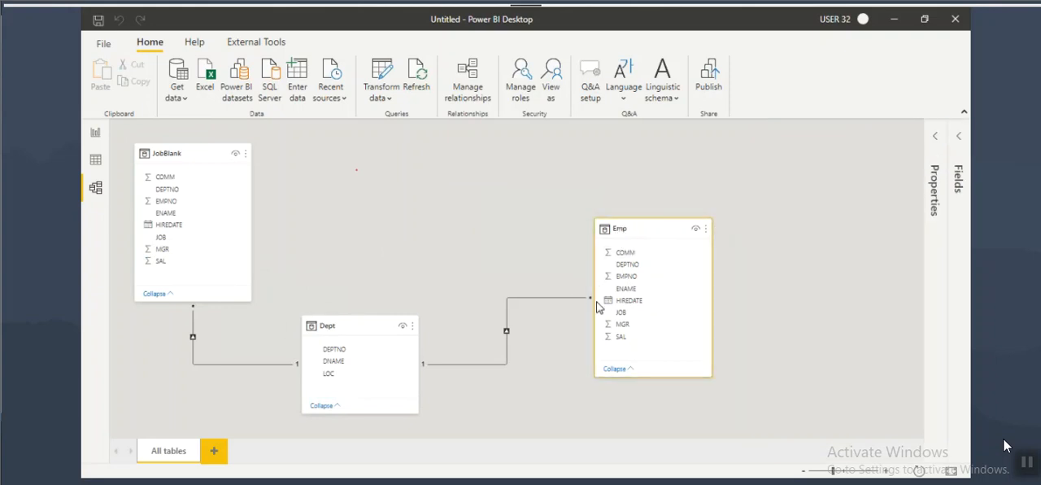
left_click_drag(586, 289, 598, 288)
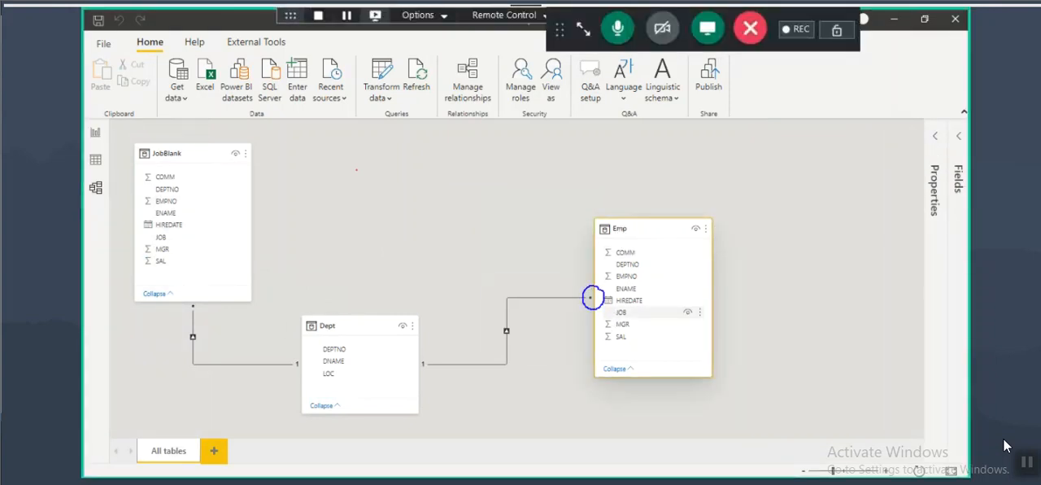
left_click_drag(614, 347, 639, 348)
mouse_move(628, 339)
left_mouse_down()
mouse_move(641, 347)
mouse_move(626, 359)
left_mouse_up()
mouse_move(369, 335)
left_mouse_down()
mouse_move(358, 329)
mouse_move(309, 370)
mouse_move(361, 370)
mouse_move(350, 333)
left_mouse_up()
mouse_move(346, 287)
left_mouse_down()
mouse_move(348, 330)
mouse_move(544, 210)
mouse_move(634, 271)
mouse_move(608, 279)
left_mouse_up()
mouse_move(659, 246)
left_mouse_down()
mouse_move(752, 242)
mouse_move(722, 271)
left_mouse_up()
left_click_drag(308, 356, 345, 350)
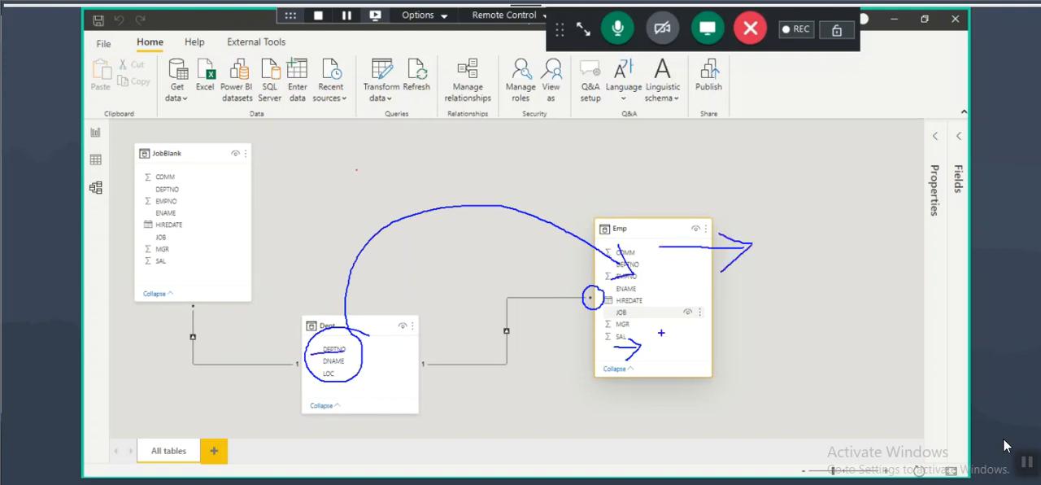
Step: Circle the many end again, handwrite and underline "Related" over the Emp table, and clear the annotations
mouse_move(600, 290)
left_mouse_down()
mouse_move(577, 289)
mouse_move(599, 303)
left_mouse_up()
mouse_move(682, 255)
left_mouse_down()
mouse_move(683, 286)
mouse_move(688, 270)
left_mouse_up()
mouse_move(688, 270)
left_mouse_down()
mouse_move(704, 284)
mouse_move(760, 268)
mouse_move(811, 274)
mouse_move(805, 241)
left_mouse_up()
left_click_drag(730, 273, 782, 251)
left_click_drag(685, 301, 758, 290)
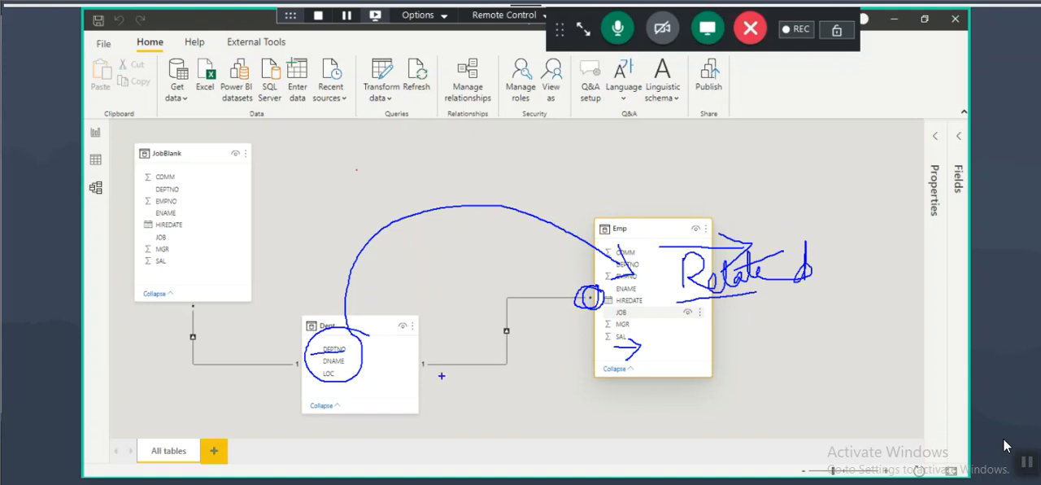
key("Escape")
Step: Box the Dept table, circle Emp and the one end of their relationship, handwrite "Related Table" above Dept, and clear the annotations
left_click(332, 325)
key("ctrl+2")
mouse_move(299, 317)
left_mouse_down()
mouse_move(412, 400)
mouse_move(431, 391)
left_mouse_up()
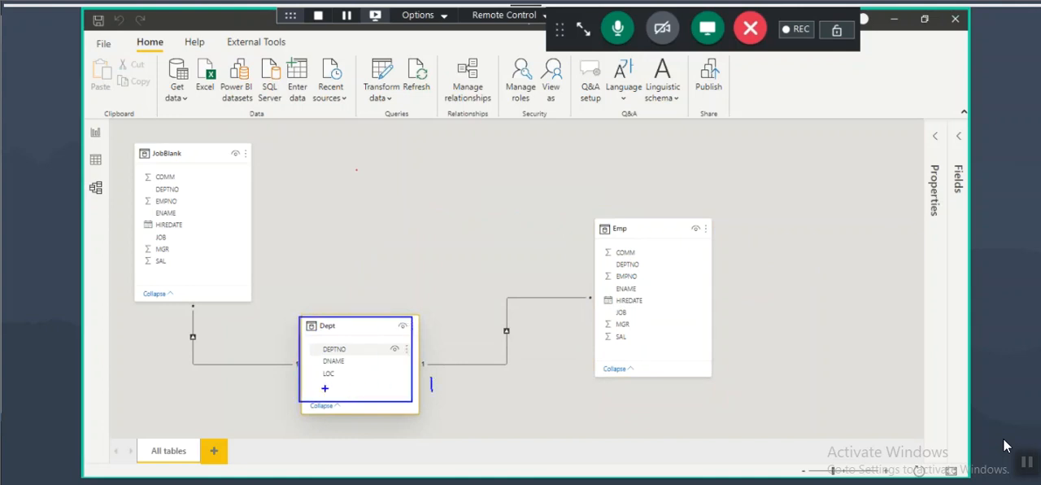
left_click_drag(323, 388, 345, 387)
left_click_drag(317, 394, 342, 393)
mouse_move(665, 235)
left_mouse_down()
mouse_move(610, 224)
mouse_move(655, 366)
mouse_move(630, 228)
left_mouse_up()
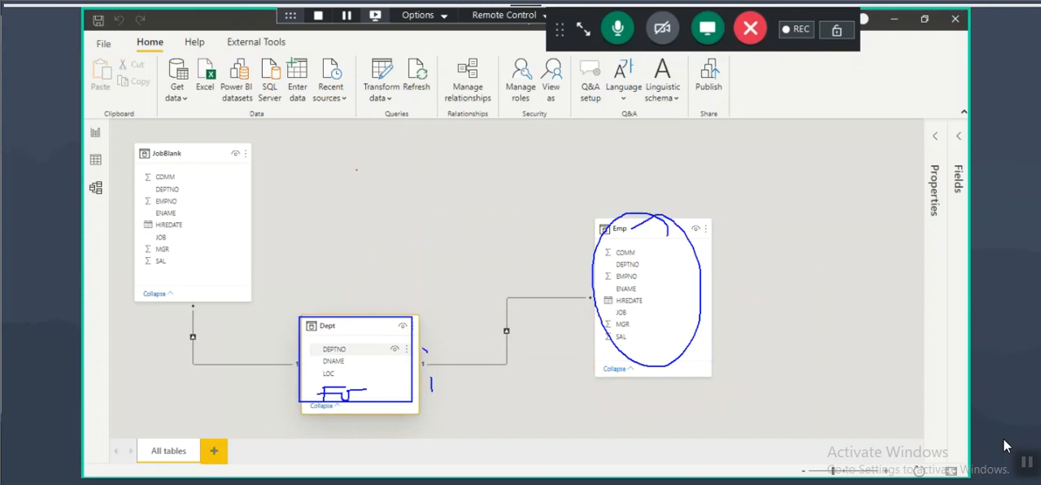
mouse_move(424, 351)
left_mouse_down()
mouse_move(372, 338)
mouse_move(382, 341)
left_mouse_up()
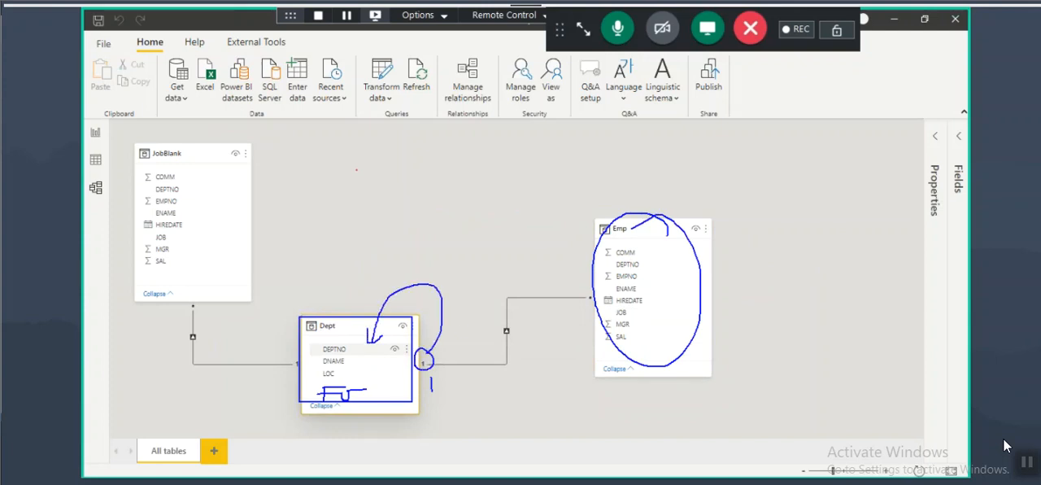
mouse_move(331, 258)
left_mouse_down()
mouse_move(348, 280)
mouse_move(373, 242)
mouse_move(371, 276)
mouse_move(394, 243)
mouse_move(406, 253)
mouse_move(418, 243)
mouse_move(421, 291)
mouse_move(439, 265)
left_mouse_up()
mouse_move(443, 274)
left_mouse_down()
mouse_move(445, 283)
mouse_move(483, 264)
left_mouse_up()
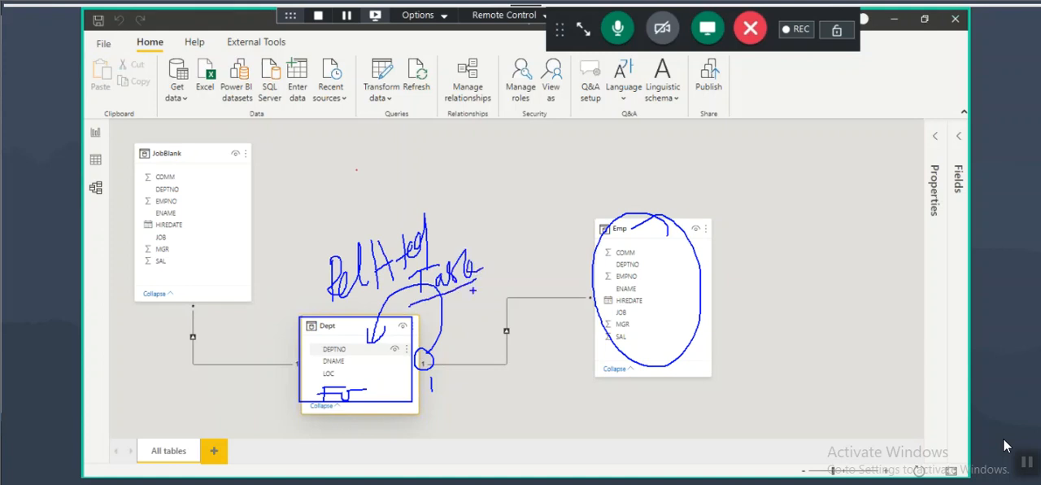
key("Escape")
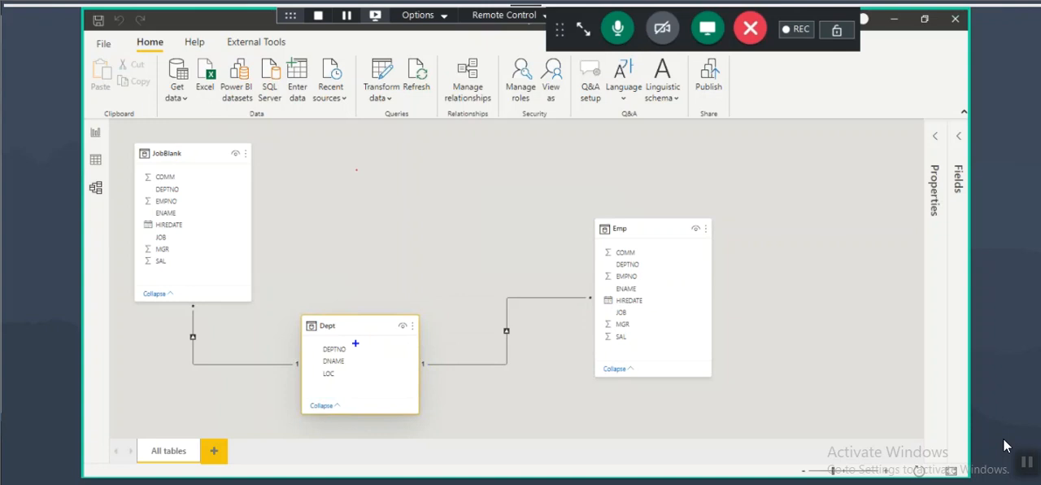
mouse_move(651, 243)
left_mouse_down()
mouse_move(605, 246)
mouse_move(615, 351)
mouse_move(663, 243)
mouse_move(585, 188)
mouse_move(393, 352)
left_mouse_up()
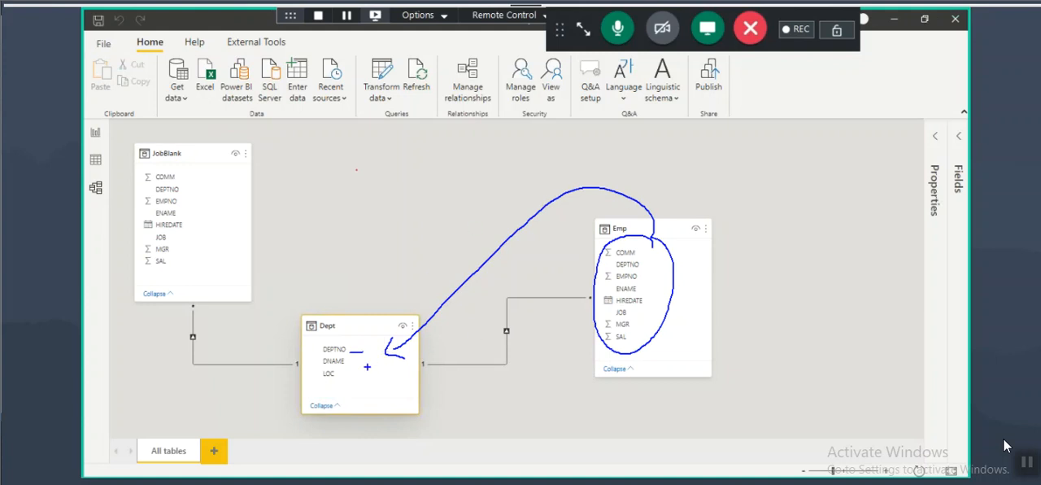
Step: Return to the report view and close the untitled report without saving it
left_click(95, 133)
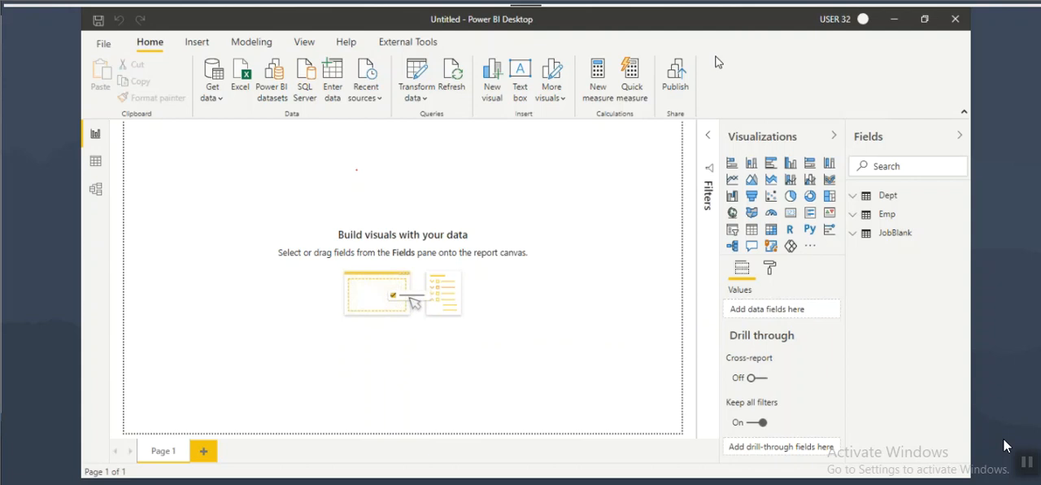
left_click(243, 79)
left_click(900, 457)
left_click(955, 18)
left_click(592, 272)
Step: Show the desktop and launch a fresh session of Power BI Desktop from there
key("super+d")
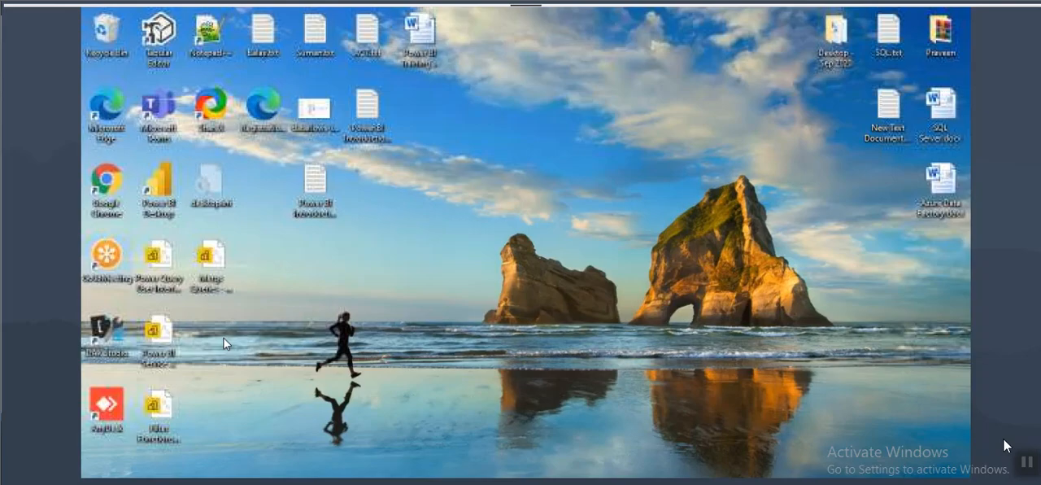
double_click(156, 185)
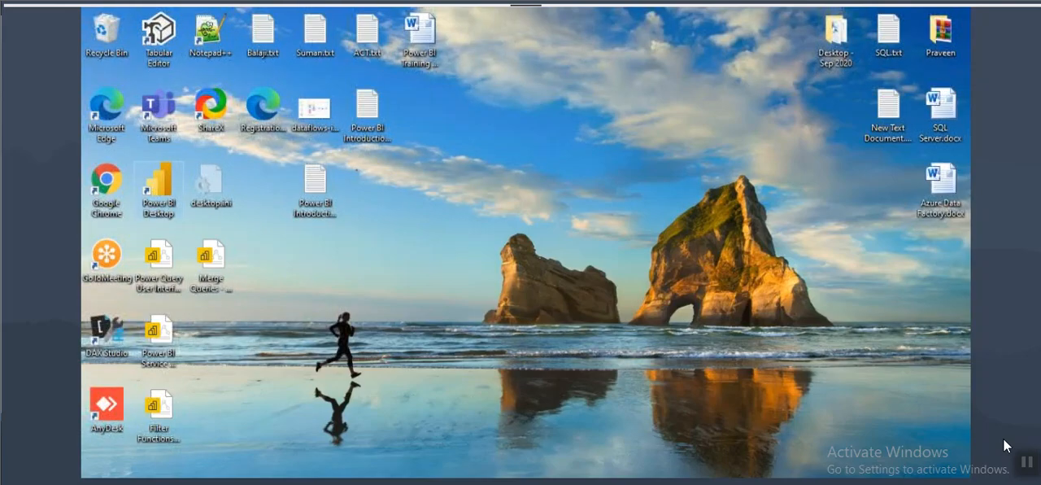
key("super+d")
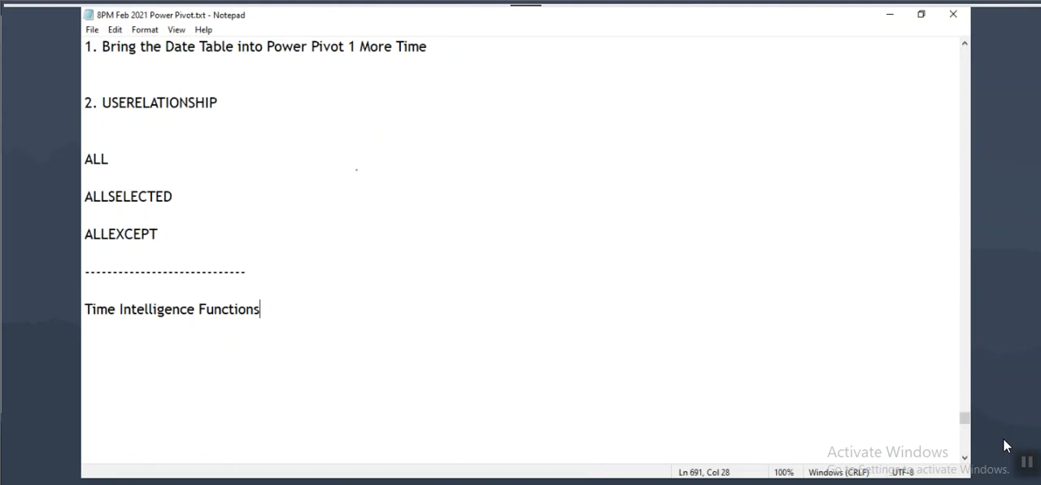
Step: Switch to File Explorer and open the Power BI Material folder on Local Disk (D:)
key("alt+Tab")
scroll(134, 342, "down", 1)
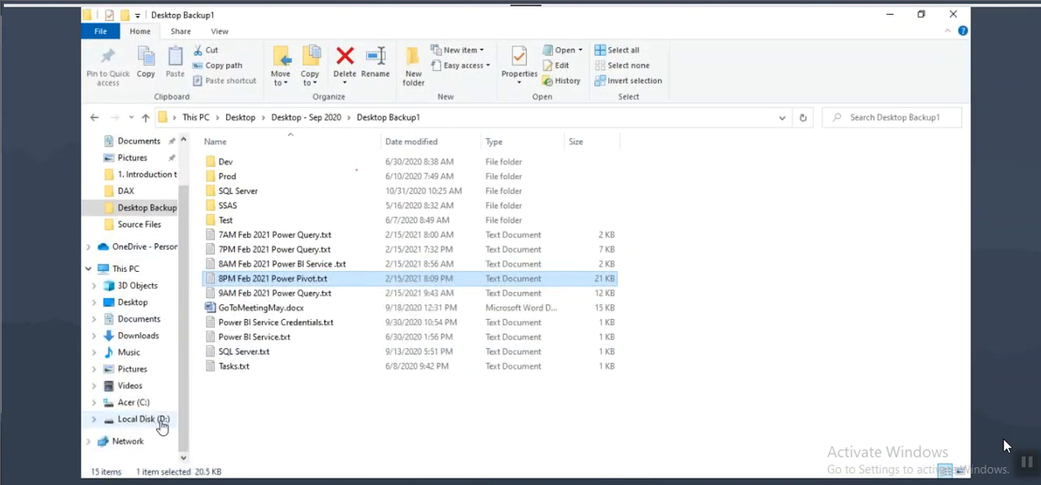
left_click(144, 418)
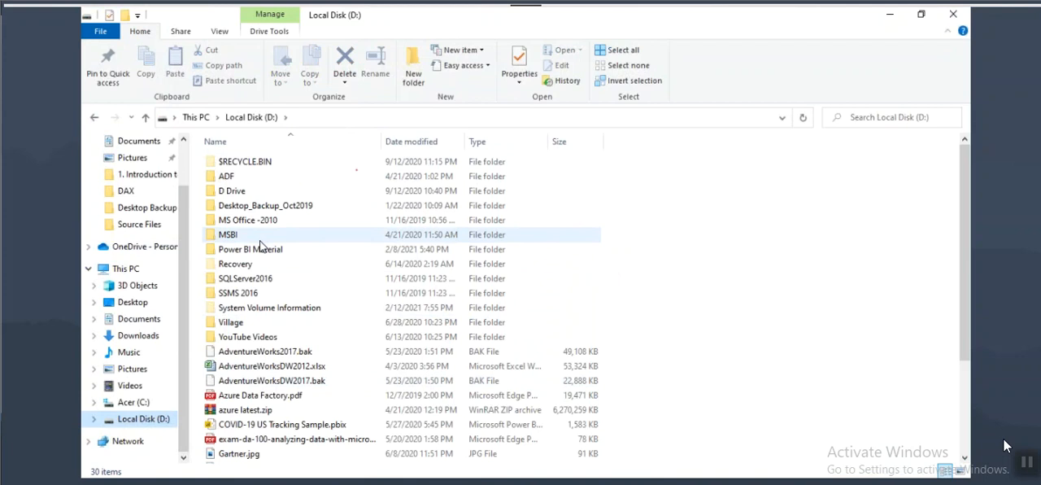
left_click(248, 252)
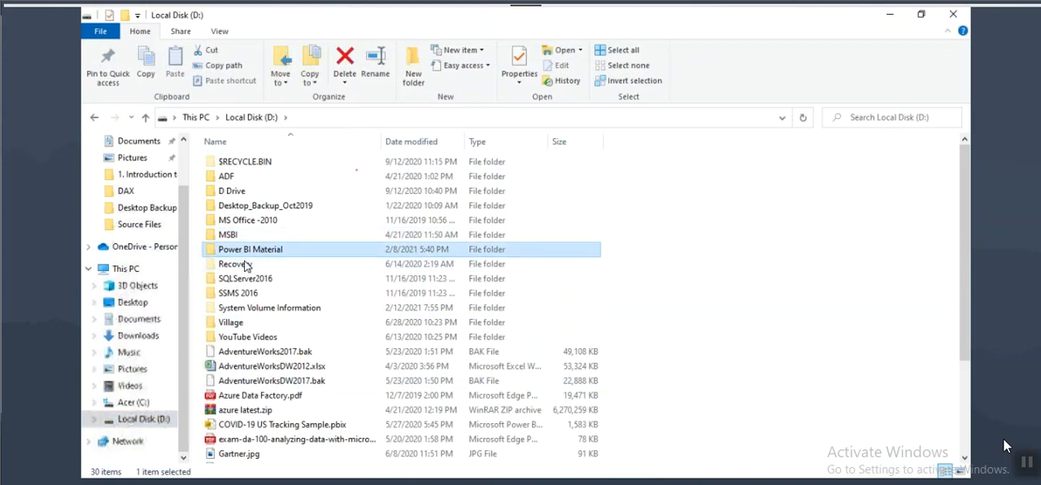
double_click(248, 252)
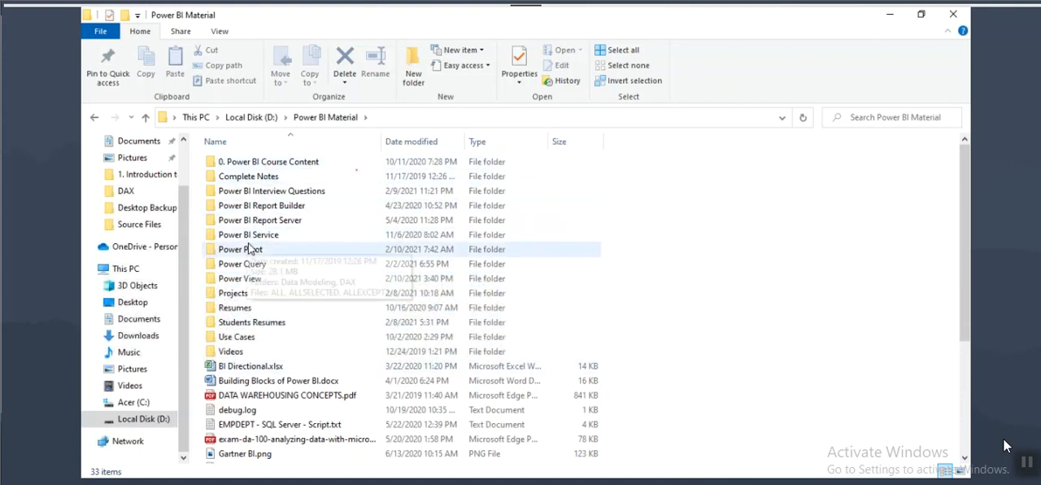
Step: Open DAX Functions Time Intelligence.txt from the DAX folder inside Power Pivot
left_click(272, 382)
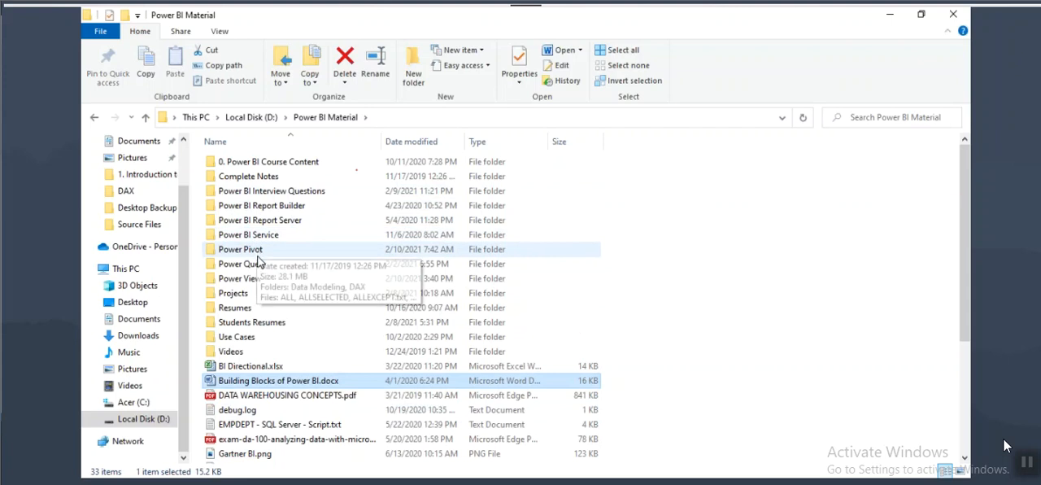
double_click(244, 249)
double_click(228, 175)
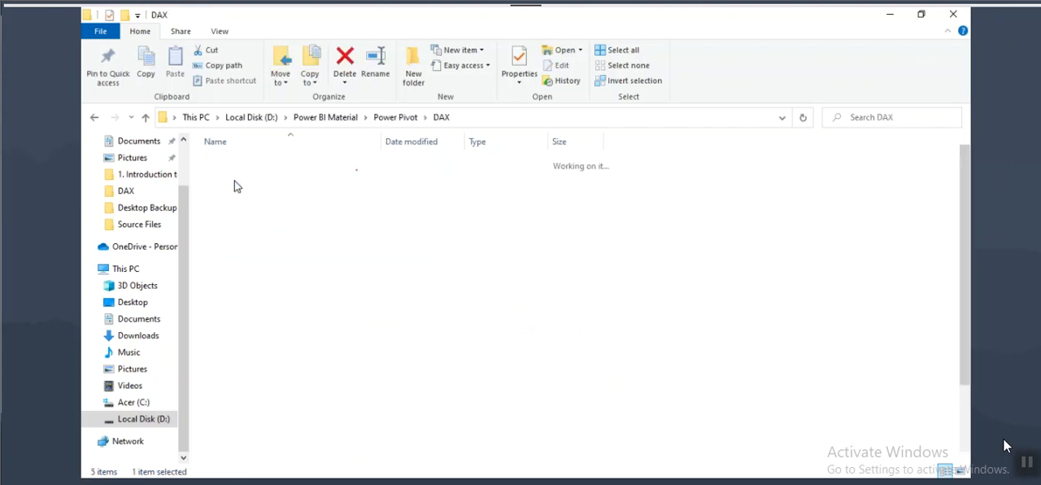
scroll(255, 309, "down", 2)
double_click(268, 322)
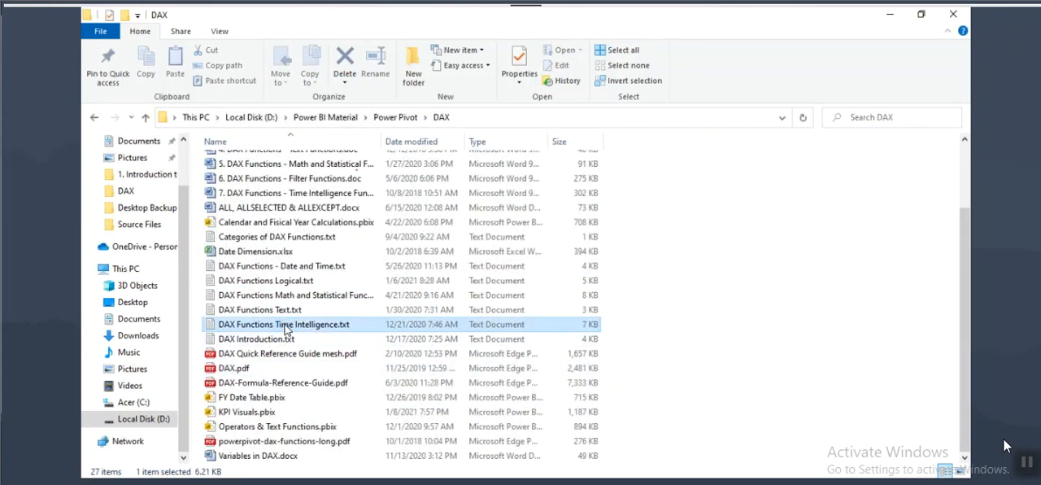
Step: Select the whole text of the Time Intelligence file, close it and return to the 8PM Feb 2021 Power Pivot.txt notes
left_click(230, 137)
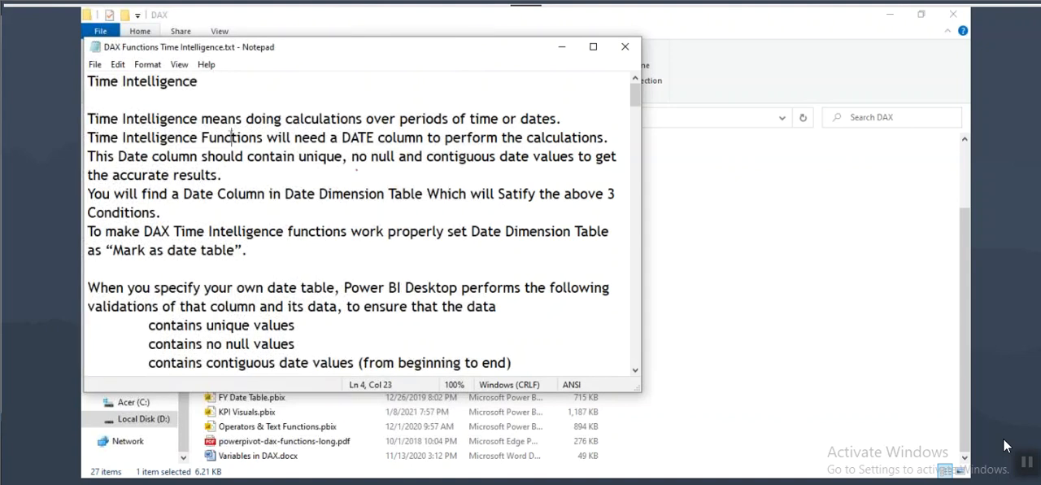
key("ctrl+End")
key("ctrl+a")
scroll(547, 92, "up", 4)
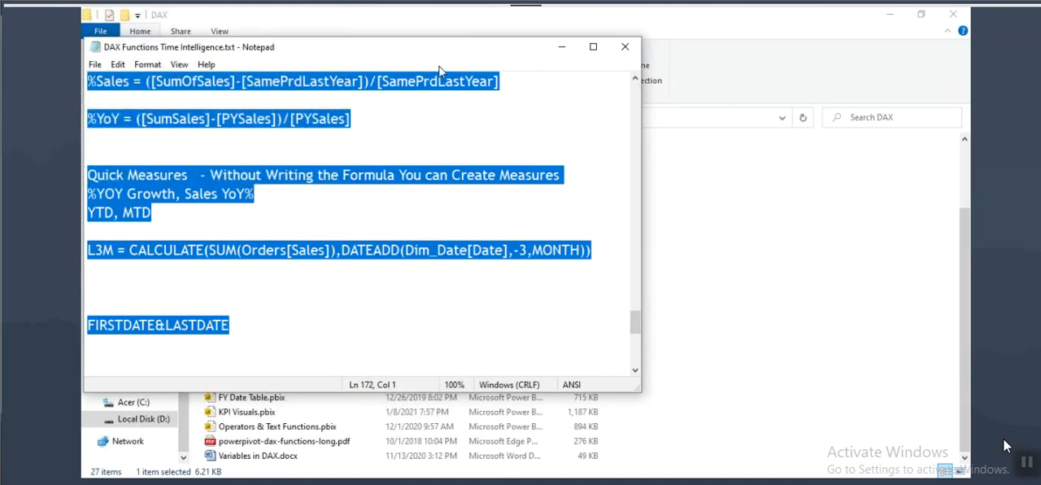
left_click_drag(400, 51, 439, 109)
left_click(665, 109)
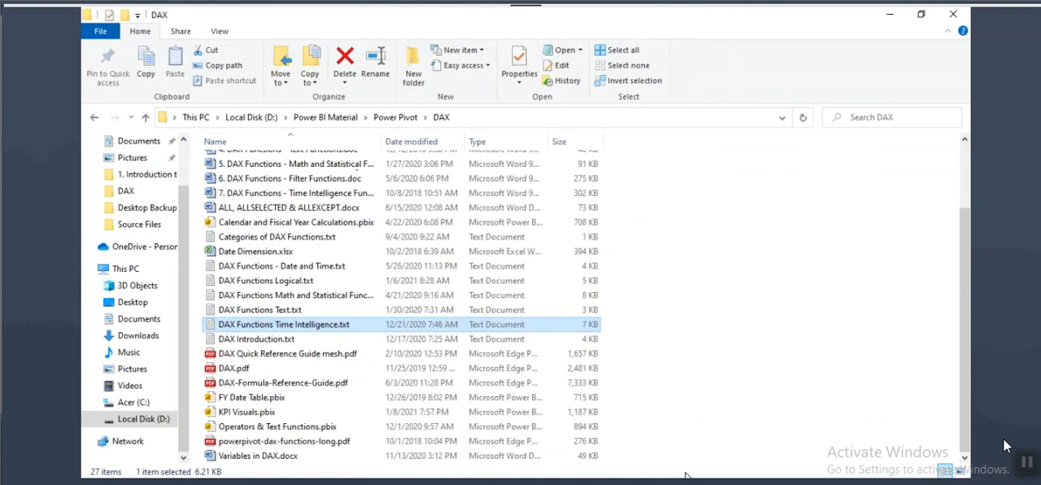
key("alt+Tab")
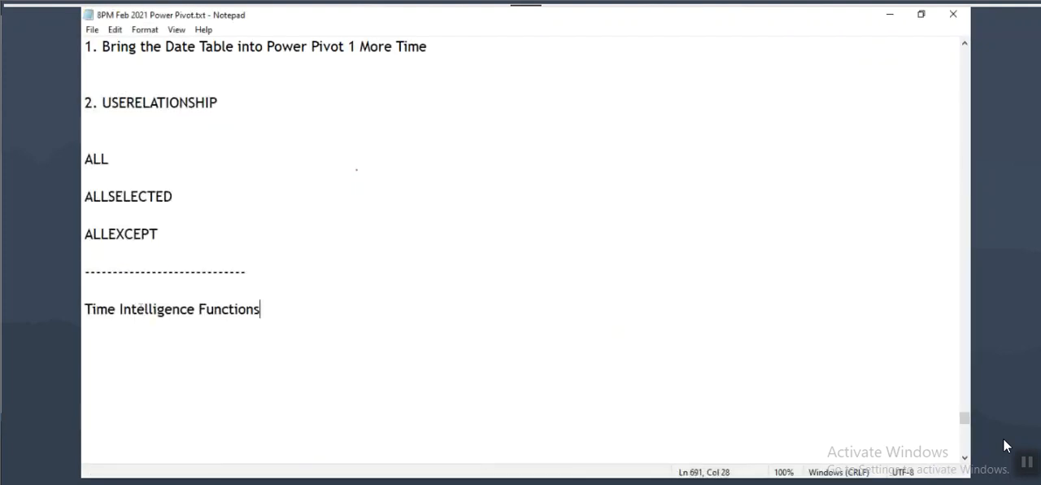
Step: Paste the Time Intelligence material below the Time Intelligence Functions heading in the notes and go back to its beginning
scroll(90, 169, "down", 4)
left_click(91, 124)
key("ctrl+v")
scroll(91, 124, "up", 20)
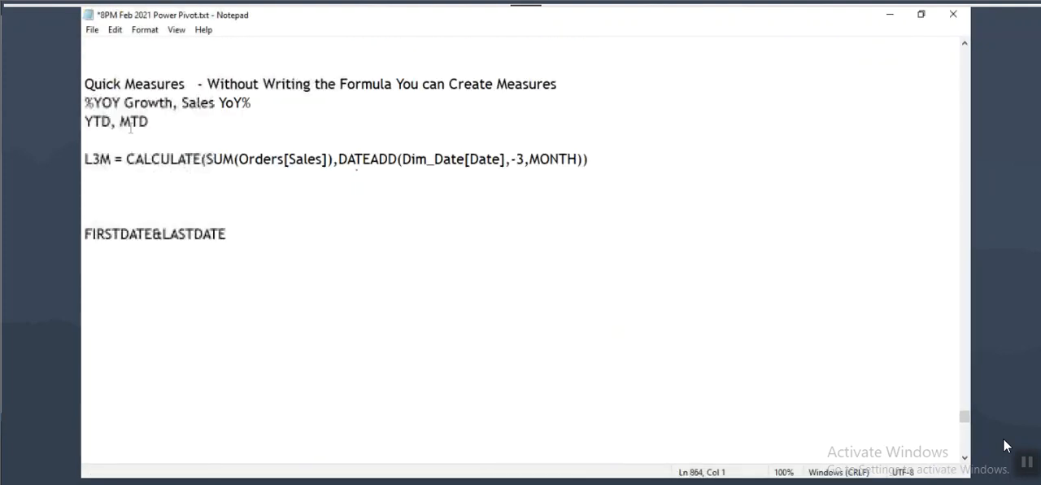
scroll(140, 173, "up", 20)
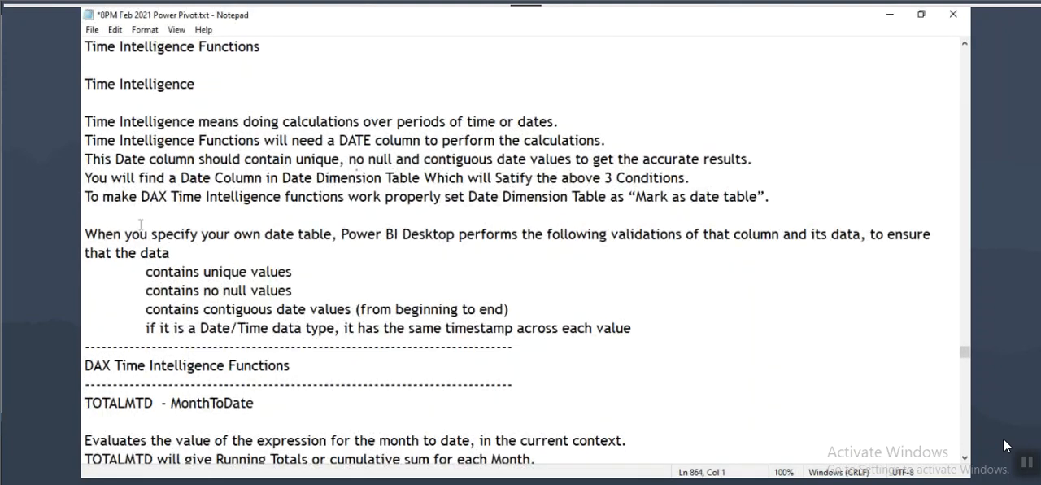
scroll(154, 225, "up", 2)
Step: Highlight the sentence defining Time Intelligence as calculations over periods of time or dates
left_click_drag(106, 234, 307, 234)
left_click(387, 234)
left_click_drag(397, 235, 566, 236)
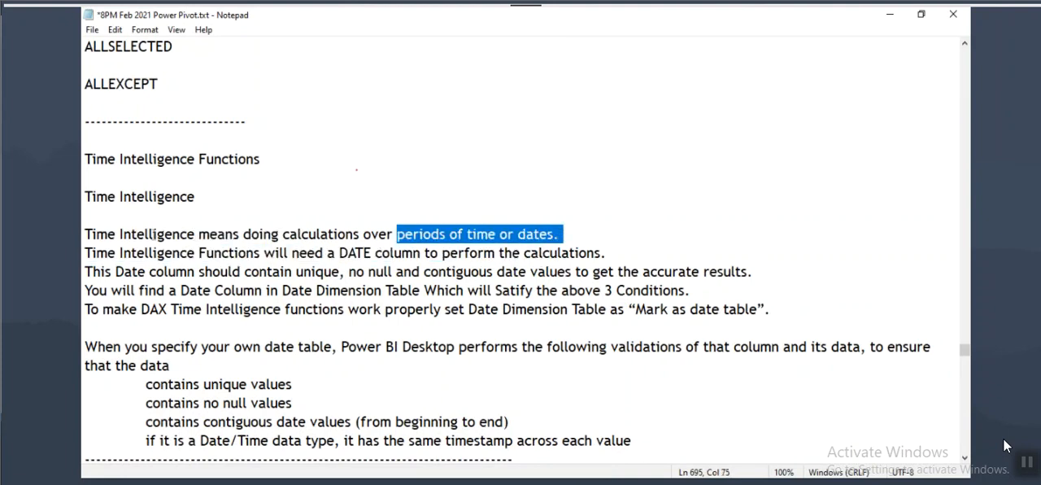
left_click_drag(152, 234, 303, 235)
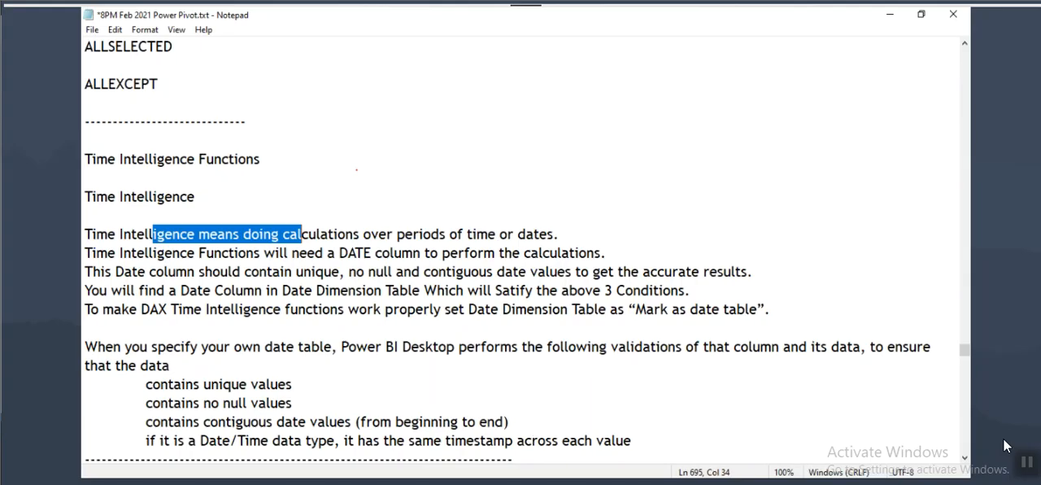
Step: Switch to Power BI Desktop and load the Orders sheet from Sample - Superstore.xlsx
key("alt+Tab")
left_click(895, 34)
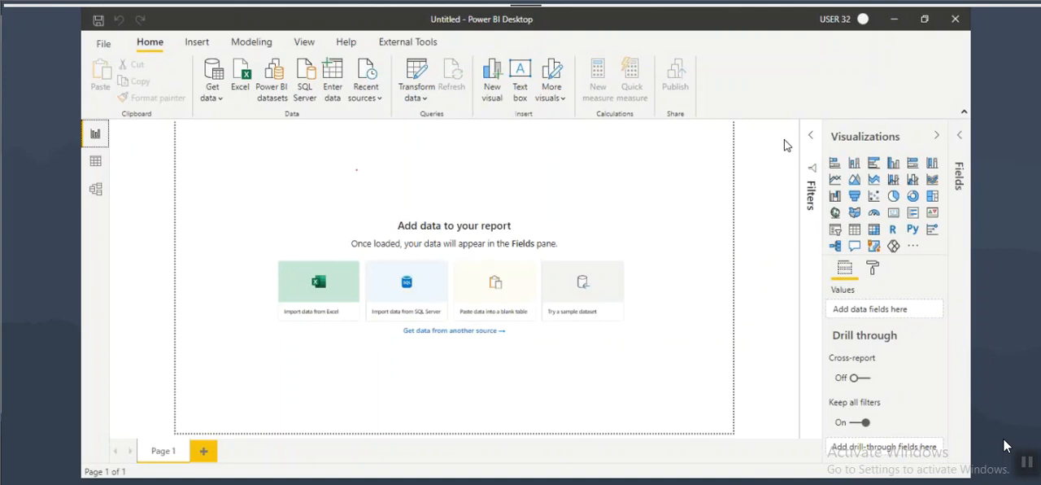
left_click(239, 78)
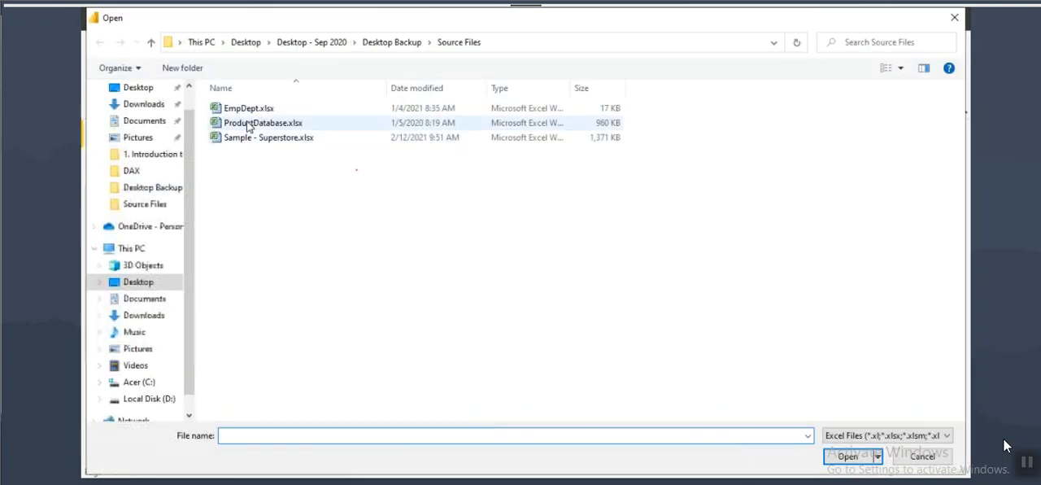
left_click(262, 138)
left_click(850, 458)
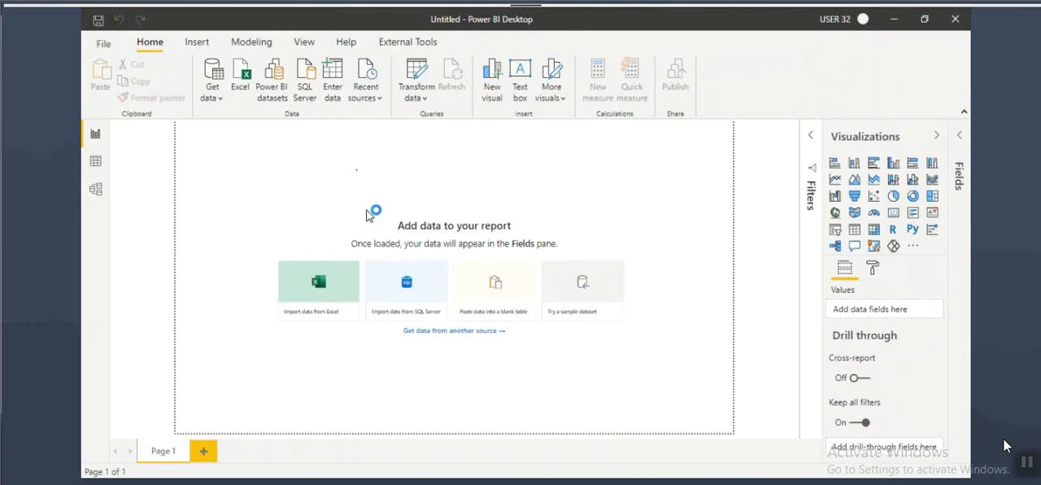
left_click(262, 123)
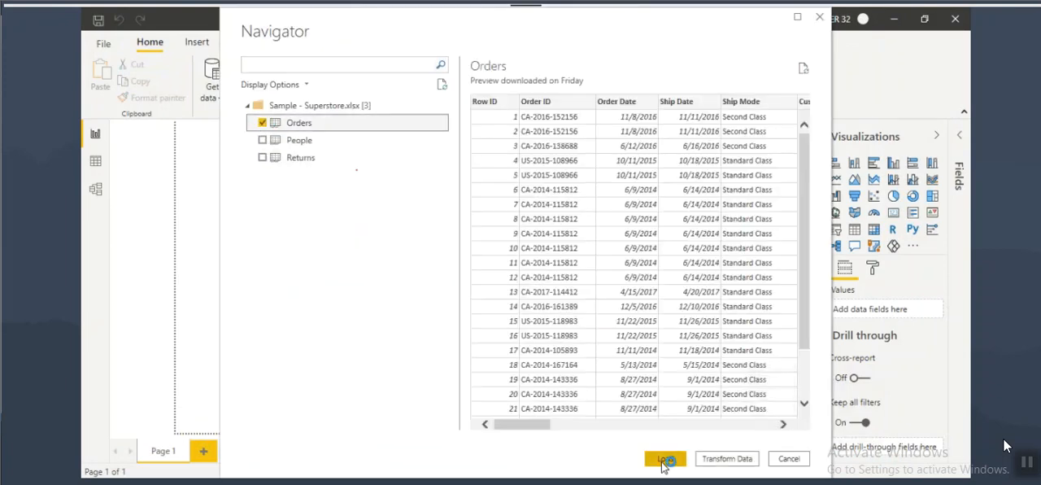
left_click(665, 458)
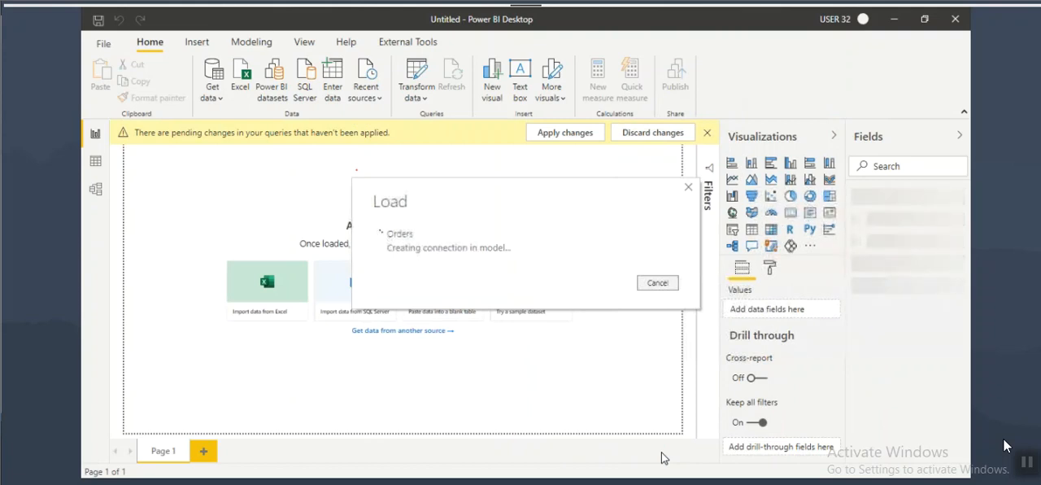
Step: Create a card visual showing Sales near the upper-left corner of the report page and widen it
left_click(304, 42)
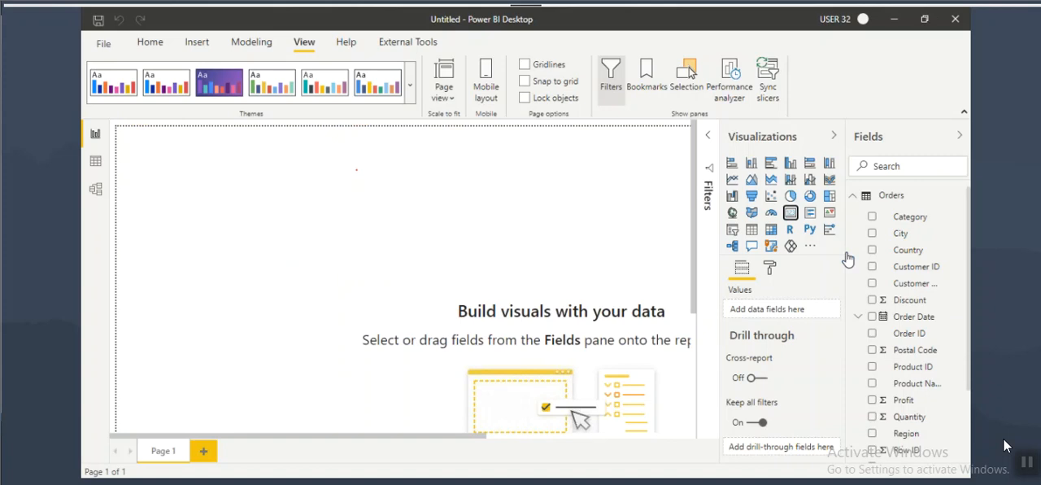
scroll(927, 344, "down", 2)
left_click(871, 369)
left_click_drag(315, 317, 240, 214)
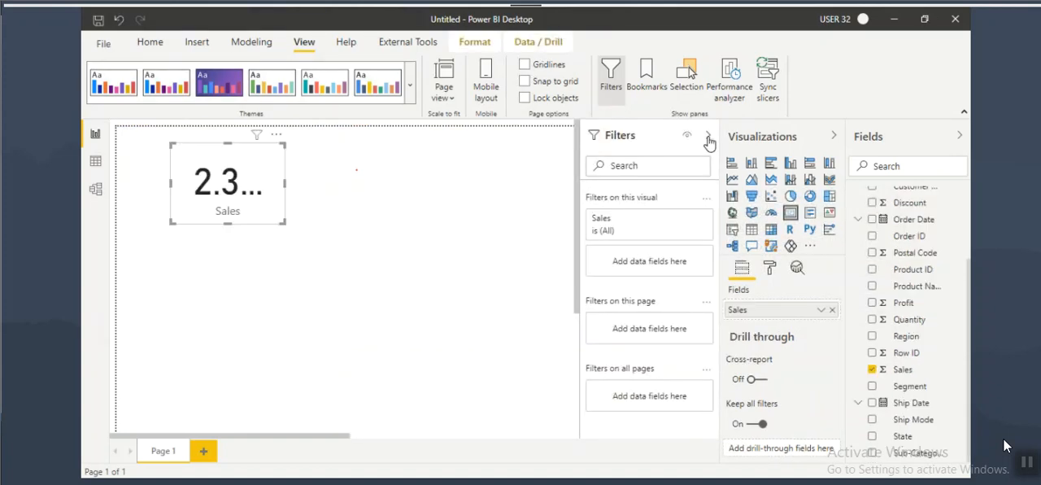
left_click(709, 136)
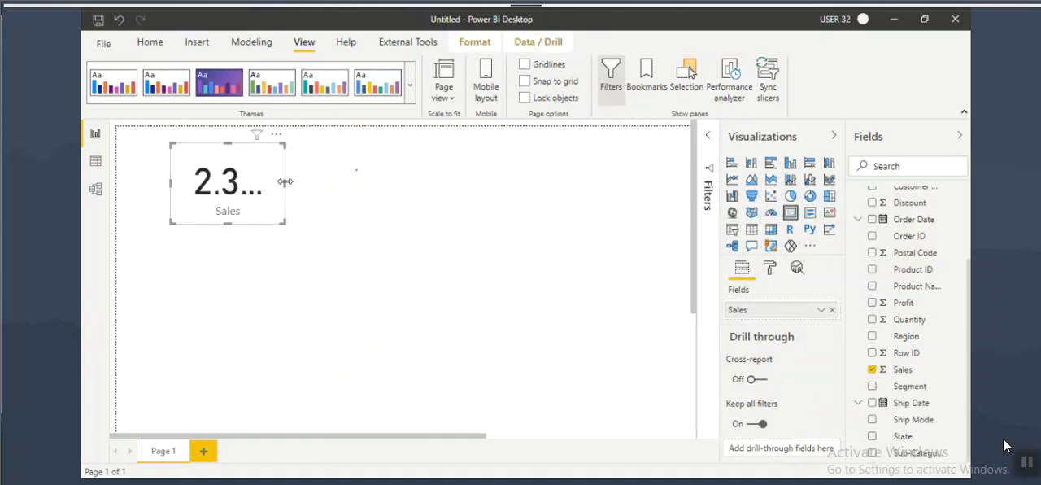
left_click_drag(284, 183, 335, 191)
Step: Turn on the Sales card's border, choose its colour, and shrink the card slightly to fit its value
left_click(769, 266)
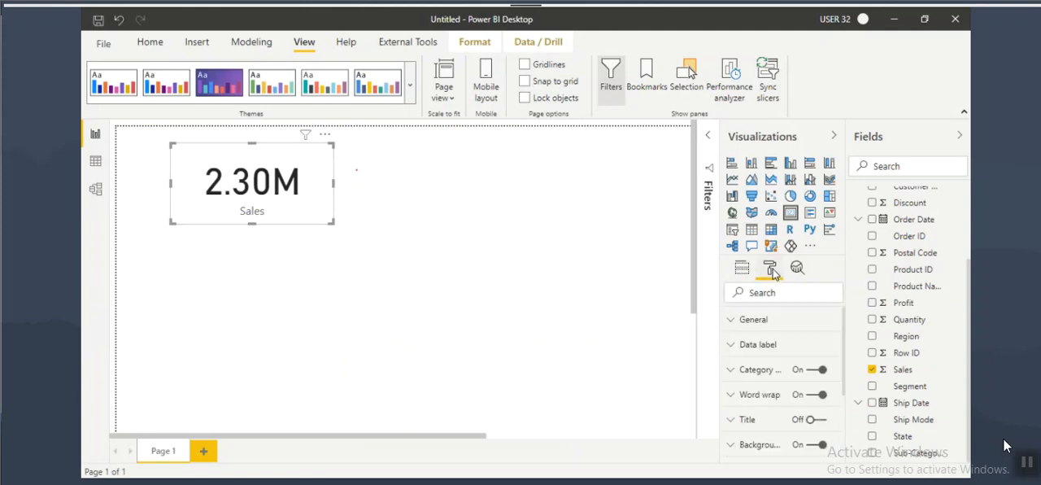
scroll(782, 381, "down", 3)
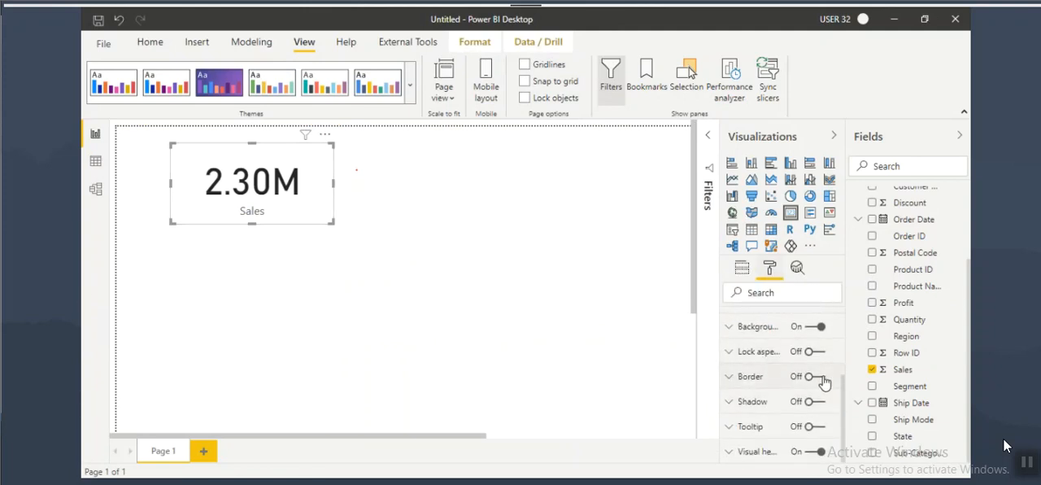
left_click(810, 376)
left_click(750, 376)
scroll(750, 380, "down", 1)
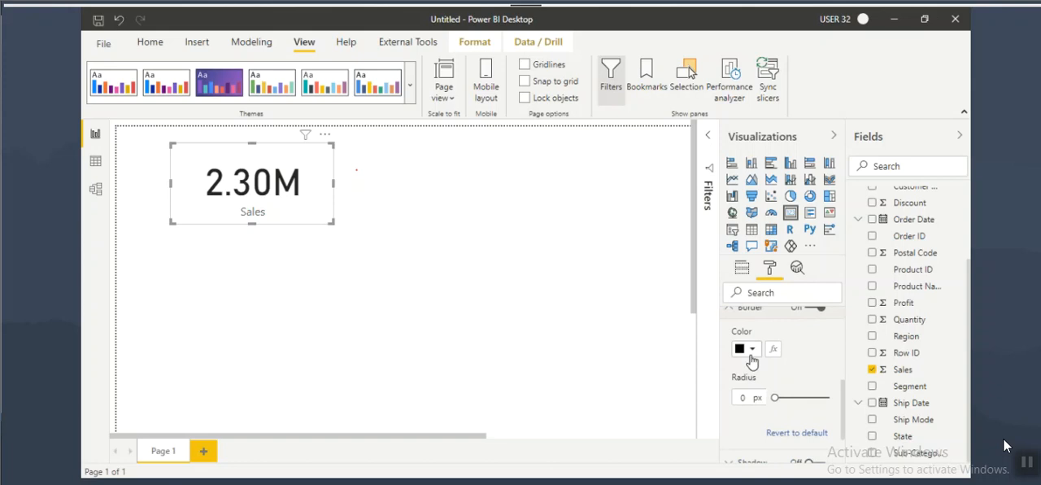
left_click(742, 347)
left_click(735, 338)
left_click(750, 313)
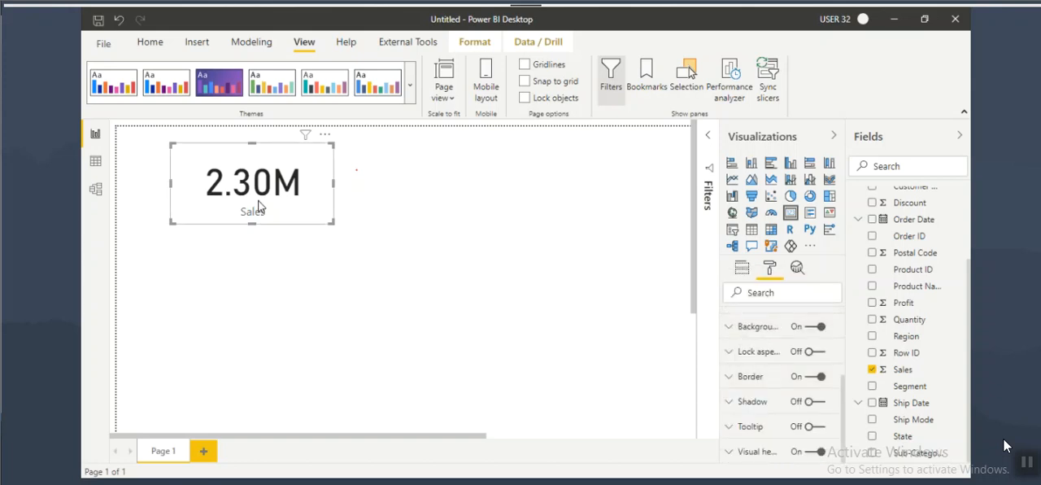
left_click_drag(333, 222, 297, 211)
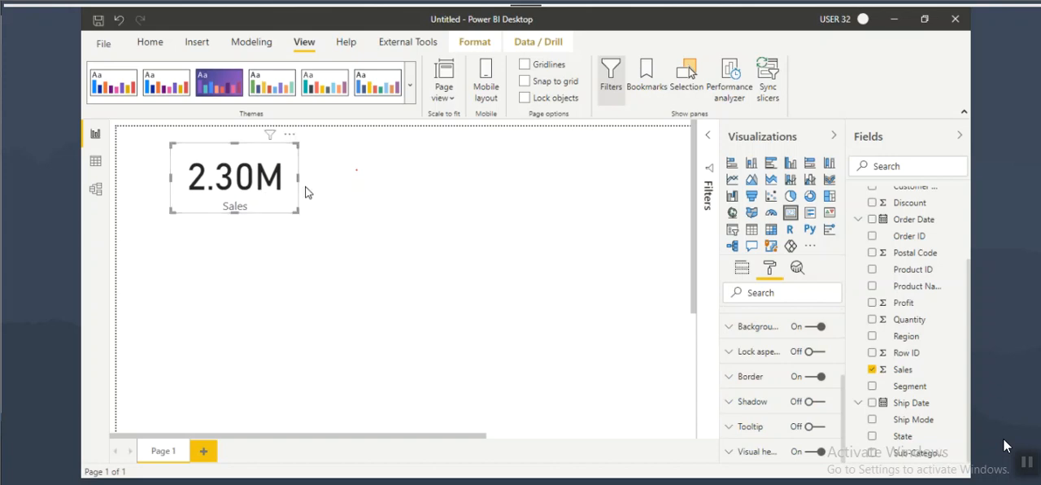
Step: Draw freehand explanatory marks below the Sales card and clear them from the screen
key("ctrl+2")
mouse_move(179, 235)
left_mouse_down()
mouse_move(191, 258)
mouse_move(171, 289)
left_mouse_up()
mouse_move(253, 247)
left_mouse_down()
mouse_move(241, 276)
mouse_move(267, 260)
mouse_move(279, 275)
left_mouse_up()
left_click_drag(215, 234, 206, 372)
left_click_drag(143, 288, 260, 303)
mouse_move(165, 232)
left_mouse_down()
mouse_move(289, 231)
mouse_move(291, 351)
left_mouse_up()
key("Escape")
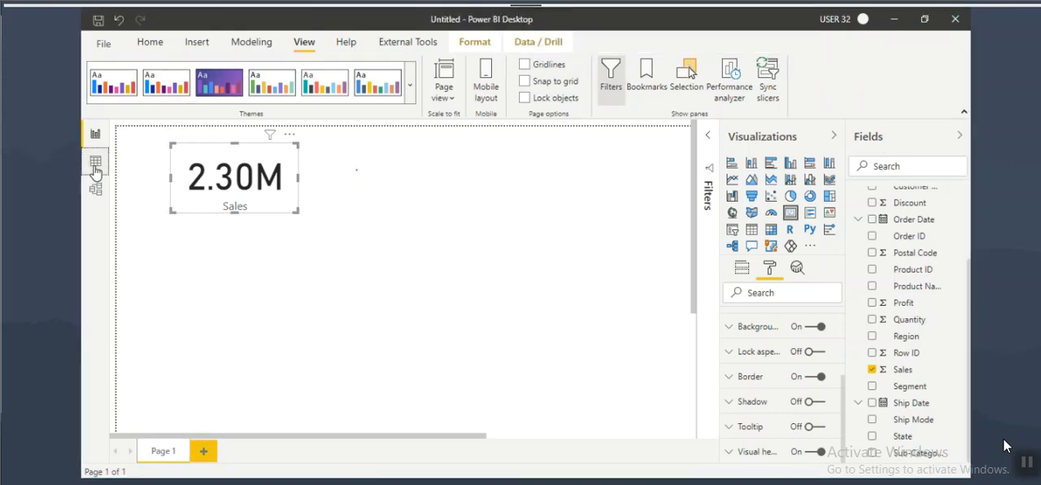
Step: Examine the Order Date and Ship Date columns in the Orders table data, then return to the report page
left_click(95, 161)
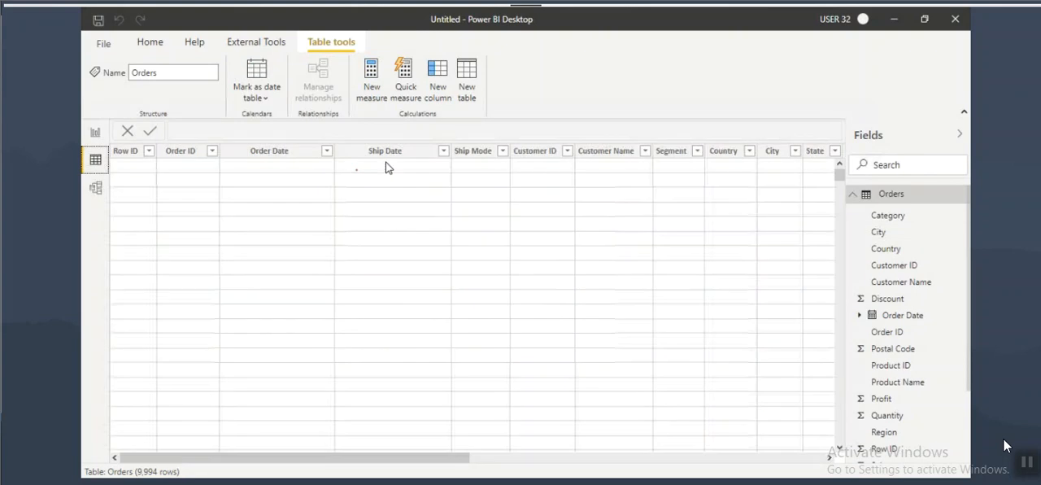
left_click(385, 161)
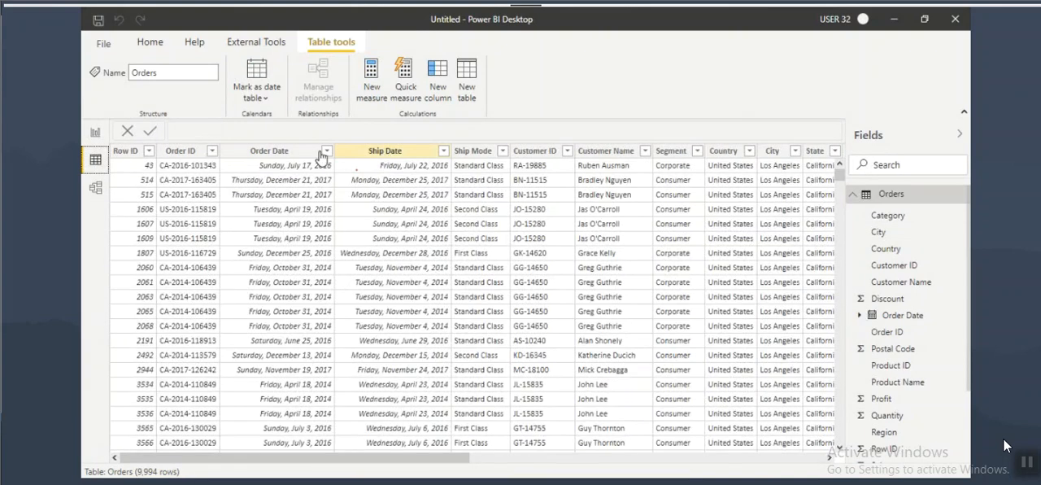
left_click(290, 152)
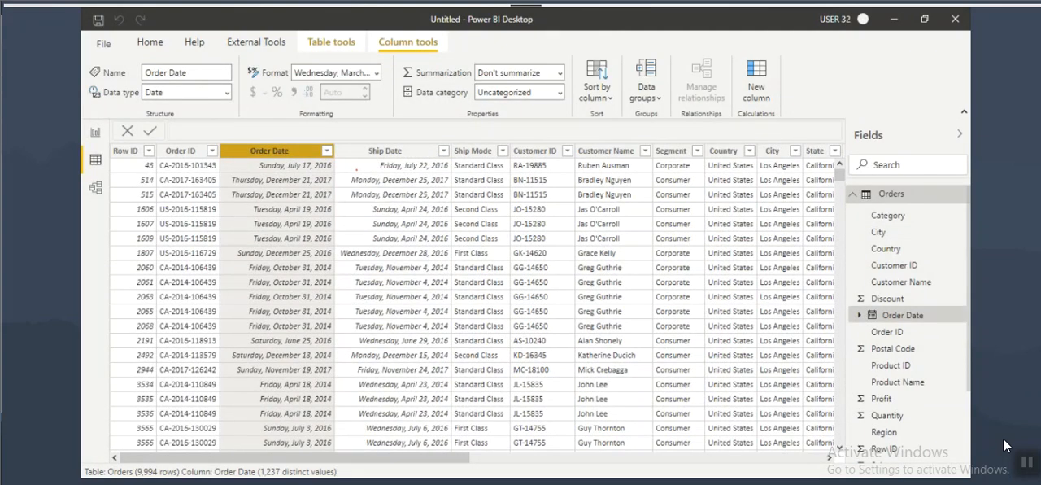
left_click(95, 133)
Step: Add an empty table visual beside the Sales card and enlarge it
left_click(226, 280)
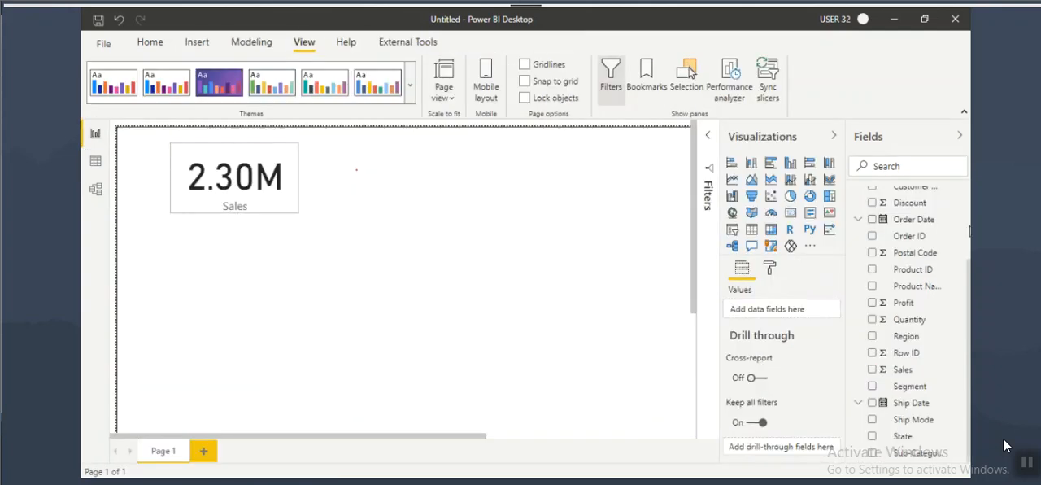
left_click(751, 229)
left_click_drag(270, 342, 390, 213)
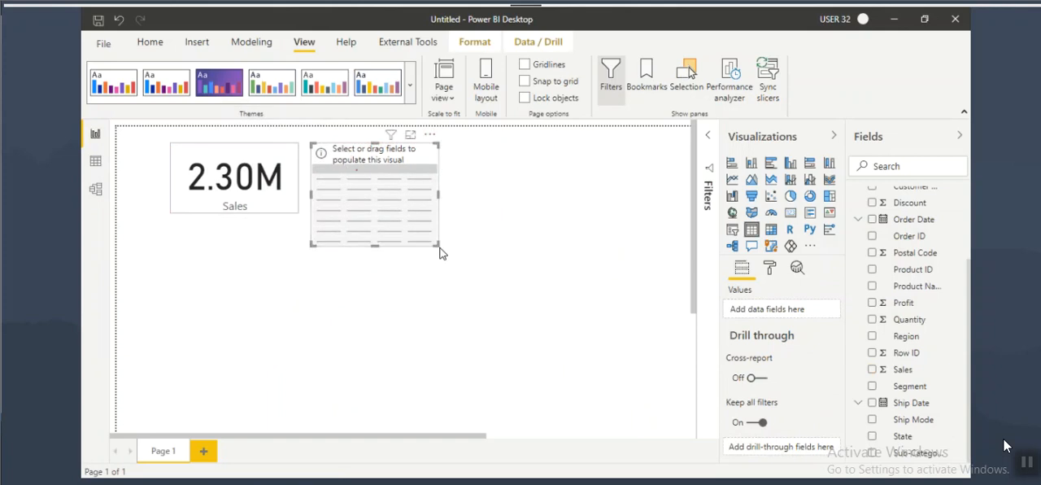
left_click_drag(437, 246, 491, 330)
Step: Fill the table visual with Year from the Order Date hierarchy and Sales
scroll(939, 321, "up", 3)
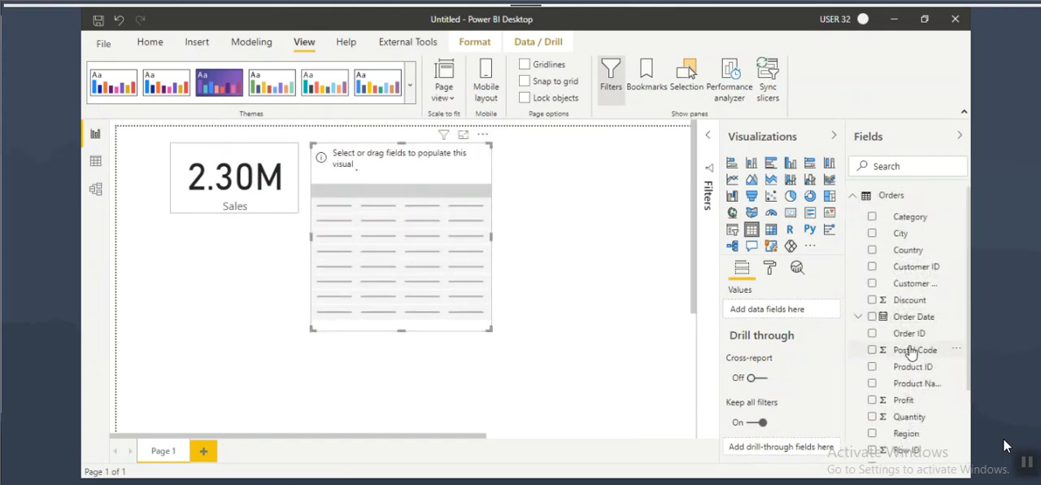
left_click(857, 316)
left_click(864, 333)
left_click_drag(904, 350, 431, 265)
scroll(917, 365, "down", 3)
left_click_drag(904, 369, 431, 235)
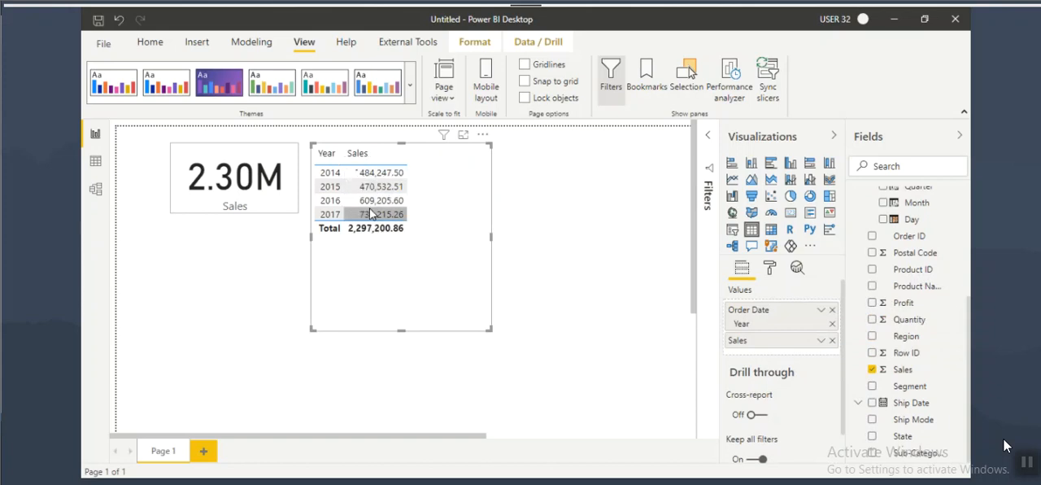
Step: Annotate the table by boxing the 2014 sales value and writing an underlined YOY beside it
key("ctrl+2")
mouse_move(355, 165)
left_mouse_down()
mouse_move(414, 179)
mouse_move(432, 160)
left_mouse_up()
left_click_drag(441, 149, 431, 170)
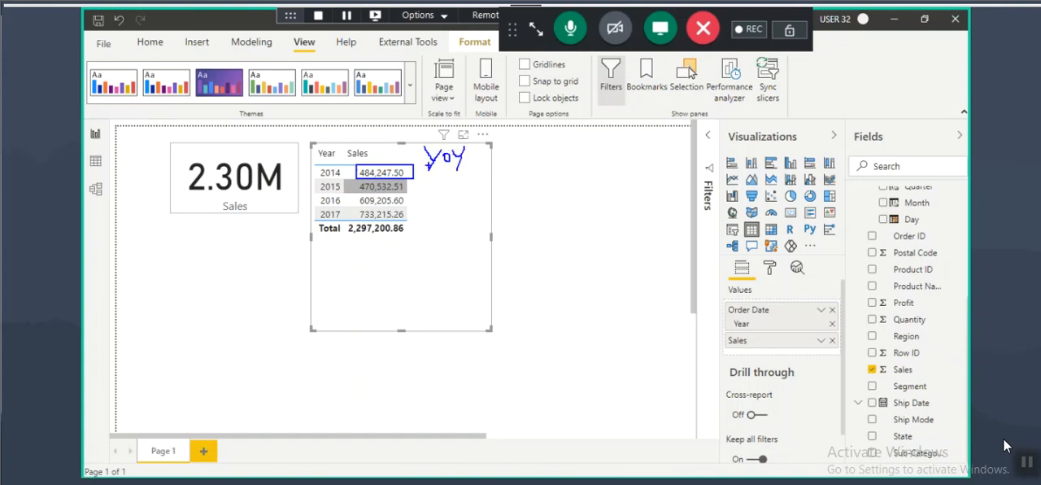
left_click_drag(428, 167, 470, 170)
Step: Circle the 2017 sales and handwrite the worked growth formula (2017 S − 2016 S) / 2016 S × 100 beside it
mouse_move(368, 205)
left_mouse_down()
mouse_move(404, 214)
mouse_move(358, 209)
mouse_move(451, 216)
mouse_move(430, 239)
left_mouse_up()
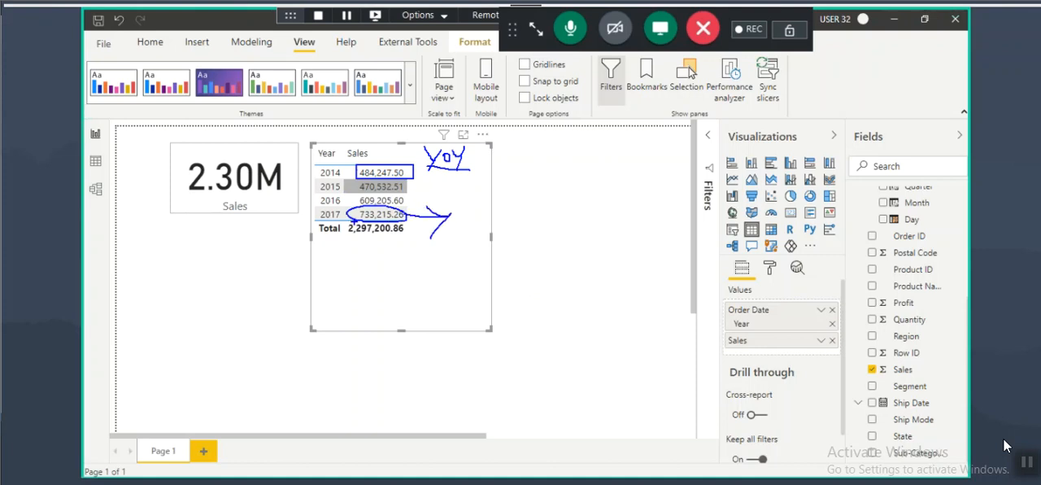
left_click_drag(316, 221, 351, 220)
mouse_move(485, 213)
left_mouse_down()
mouse_move(474, 225)
mouse_move(483, 231)
mouse_move(519, 226)
left_mouse_up()
left_click_drag(511, 218, 627, 217)
mouse_move(627, 202)
left_mouse_down()
mouse_move(626, 222)
mouse_move(639, 216)
left_mouse_up()
mouse_move(651, 197)
left_mouse_down()
mouse_move(650, 216)
mouse_move(672, 227)
left_mouse_up()
left_click_drag(537, 244, 646, 233)
left_click_drag(597, 252, 617, 268)
mouse_move(631, 250)
left_mouse_down()
mouse_move(627, 268)
mouse_move(637, 252)
left_mouse_up()
left_click_drag(653, 245, 658, 267)
left_click_drag(689, 239, 675, 265)
left_click_drag(696, 217, 709, 237)
mouse_move(709, 216)
left_mouse_down()
mouse_move(694, 238)
mouse_move(720, 230)
left_mouse_up()
left_click_drag(734, 213, 740, 214)
Step: Handwrite the general formula %YOY = (CYS − PYS) / PYS × 100 above the worked example
mouse_move(417, 147)
left_mouse_down()
mouse_move(413, 165)
mouse_move(408, 156)
mouse_move(431, 164)
left_mouse_up()
left_click_drag(483, 147, 538, 156)
mouse_move(553, 142)
left_mouse_down()
mouse_move(538, 148)
mouse_move(563, 155)
left_mouse_up()
mouse_move(566, 139)
left_mouse_down()
mouse_move(576, 150)
mouse_move(569, 165)
left_mouse_up()
left_click_drag(600, 127, 587, 161)
left_click_drag(610, 145, 655, 155)
left_click_drag(657, 126, 656, 140)
left_click_drag(687, 122, 691, 148)
mouse_move(569, 161)
left_mouse_down()
mouse_move(698, 150)
mouse_move(656, 183)
left_mouse_up()
left_click_drag(656, 166, 683, 174)
mouse_move(689, 161)
left_mouse_down()
mouse_move(681, 187)
mouse_move(695, 179)
left_mouse_up()
mouse_move(744, 125)
left_mouse_down()
mouse_move(730, 153)
mouse_move(746, 148)
left_mouse_up()
mouse_move(752, 121)
left_mouse_down()
mouse_move(751, 143)
mouse_move(766, 143)
mouse_move(777, 122)
left_mouse_up()
left_click_drag(790, 128, 798, 127)
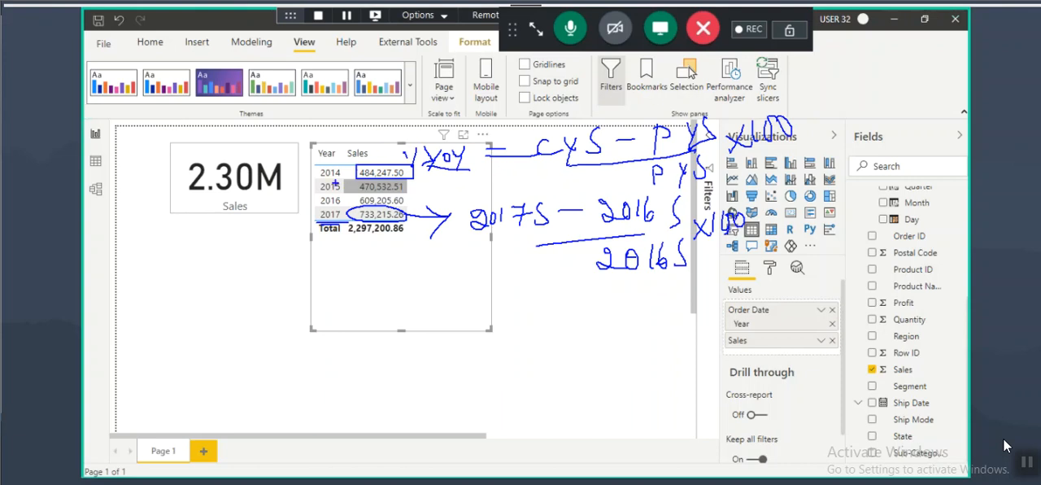
Step: Circle the 2014 and 2017 rows and mark the CYS term of the formula with a circle and an arrow
mouse_move(341, 168)
left_mouse_down()
mouse_move(326, 183)
mouse_move(374, 163)
mouse_move(416, 174)
left_mouse_up()
mouse_move(344, 208)
left_mouse_down()
mouse_move(325, 219)
mouse_move(358, 209)
mouse_move(382, 218)
mouse_move(379, 206)
left_mouse_up()
mouse_move(544, 158)
left_mouse_down()
mouse_move(599, 135)
mouse_move(541, 156)
left_mouse_up()
left_click_drag(548, 83, 558, 113)
left_click_drag(531, 106, 551, 121)
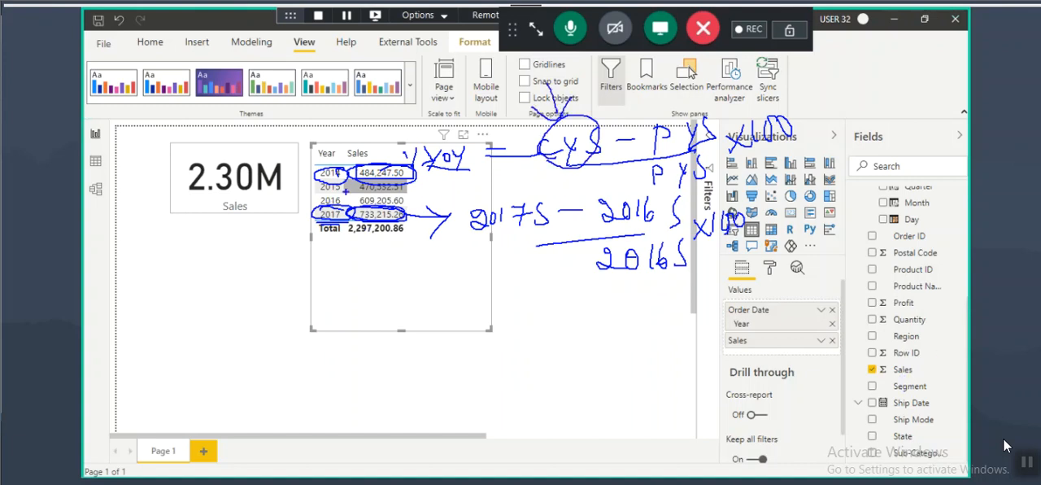
Step: Circle the PYS term, link it by arrows to handwritten notes beside the formula, and clear all annotations
mouse_move(705, 114)
left_mouse_down()
mouse_move(670, 107)
mouse_move(666, 155)
mouse_move(704, 111)
left_mouse_up()
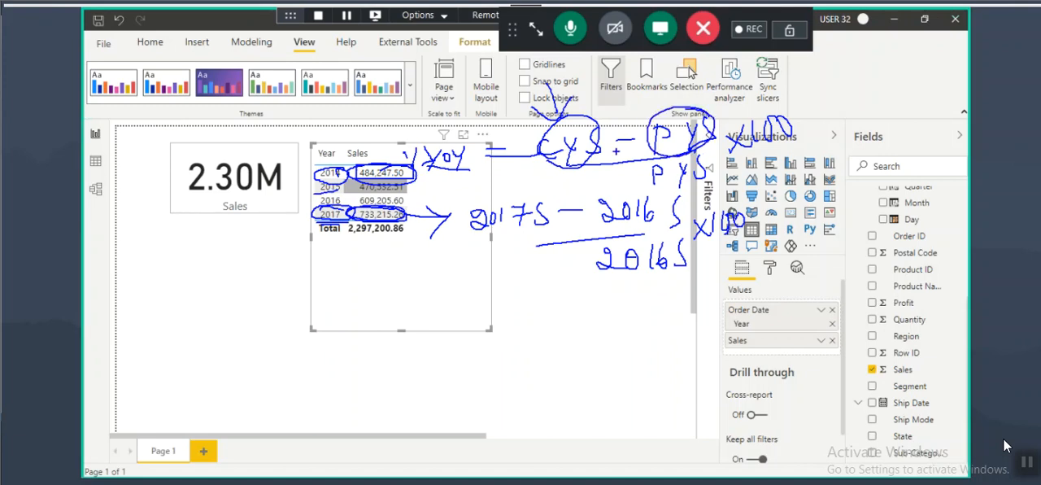
left_click_drag(716, 80, 704, 111)
mouse_move(746, 73)
left_mouse_down()
mouse_move(742, 99)
mouse_move(749, 89)
left_mouse_up()
mouse_move(779, 67)
left_mouse_down()
mouse_move(772, 88)
mouse_move(796, 74)
mouse_move(749, 69)
mouse_move(816, 84)
mouse_move(795, 65)
left_mouse_up()
left_click_drag(819, 89, 843, 83)
mouse_move(830, 73)
left_mouse_down()
mouse_move(846, 83)
mouse_move(841, 94)
left_mouse_up()
mouse_move(863, 64)
left_mouse_down()
mouse_move(860, 88)
mouse_move(879, 89)
left_mouse_up()
left_click_drag(858, 99, 892, 98)
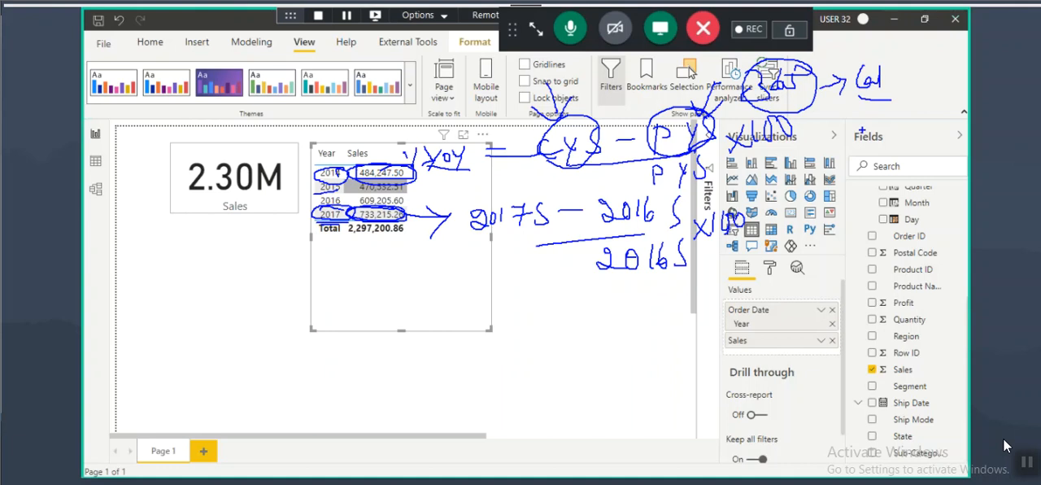
key("Escape")
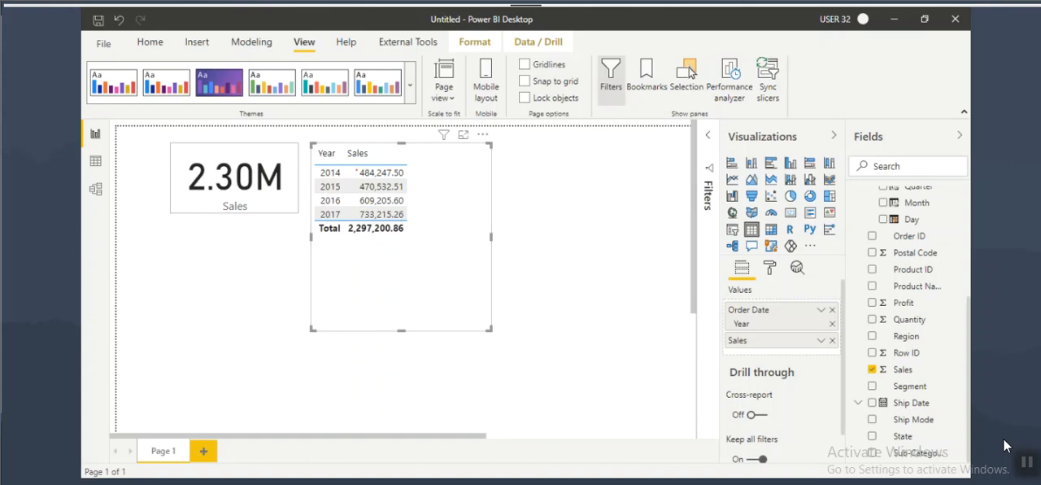
Step: Add Quarter from the Order Date hierarchy to the table after Year and annotate 2014 Qtr 3 with an arrow to Qtr 2
scroll(968, 280, "up", 2)
left_click_drag(917, 255, 782, 333)
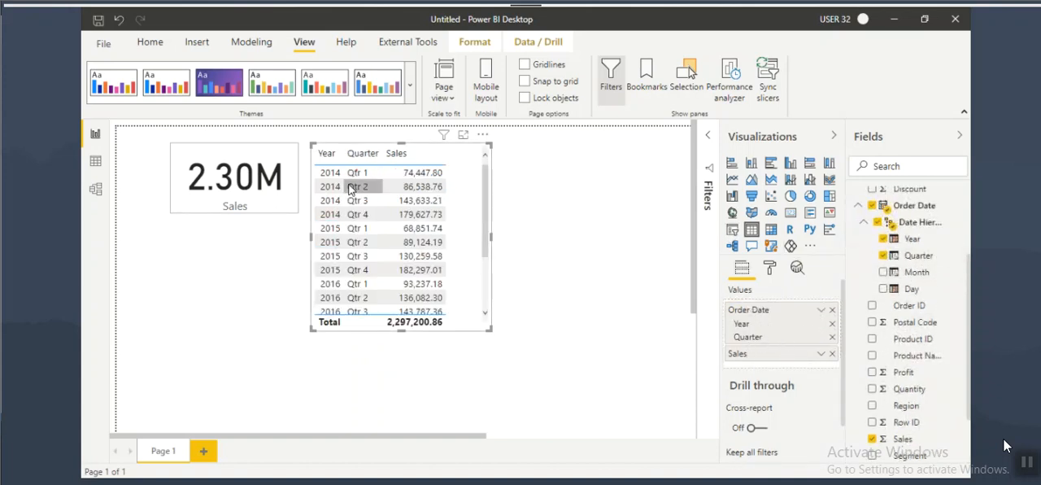
key("ctrl+2")
mouse_move(371, 196)
left_mouse_down()
mouse_move(340, 200)
mouse_move(373, 198)
mouse_move(362, 196)
mouse_move(382, 177)
mouse_move(383, 191)
left_mouse_up()
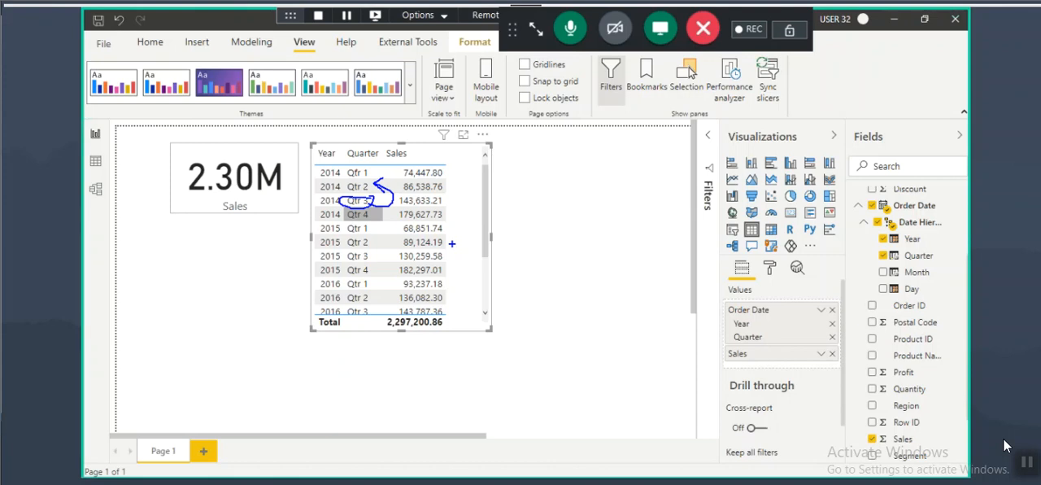
Step: Return to the Notepad notes and highlight the lines on what Time Intelligence means and its need for a DATE column
key("alt+Tab")
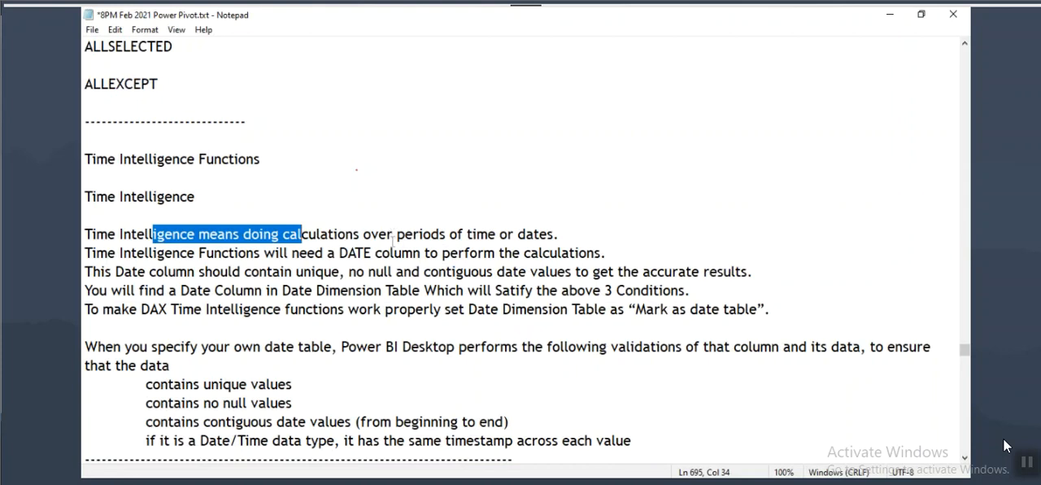
left_click_drag(108, 235, 251, 235)
left_click_drag(122, 253, 600, 253)
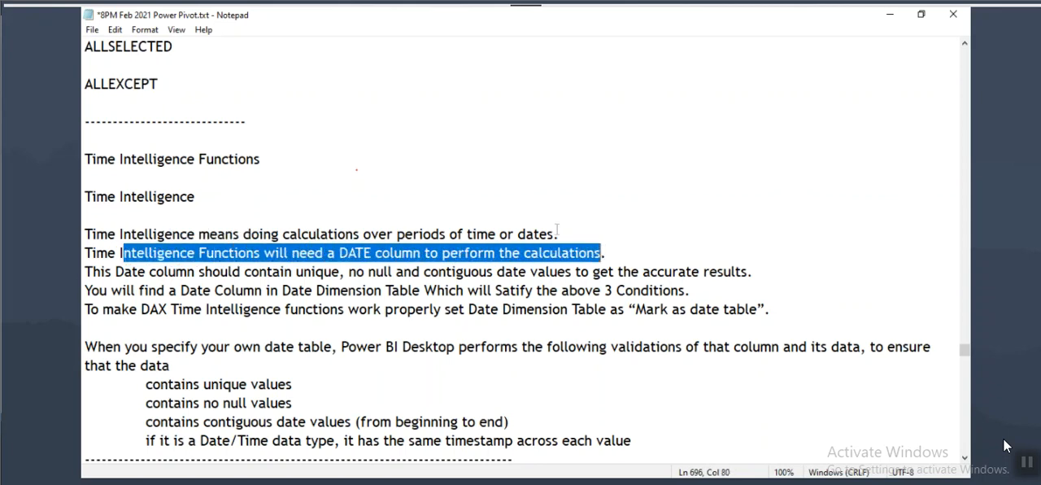
Step: Go through the DAX Time Intelligence function notes, highlighting the TOTALMTD, TOTALQTD, TOTALYTD and PREVIOUSDAY headings in turn
scroll(258, 382, "down", 5)
left_click_drag(84, 235, 163, 234)
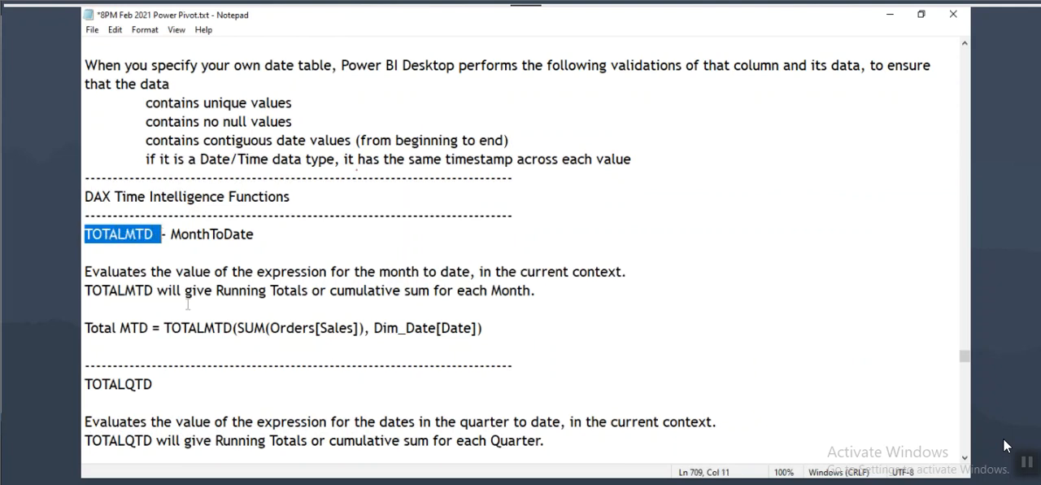
scroll(188, 304, "down", 3)
left_click_drag(84, 215, 163, 217)
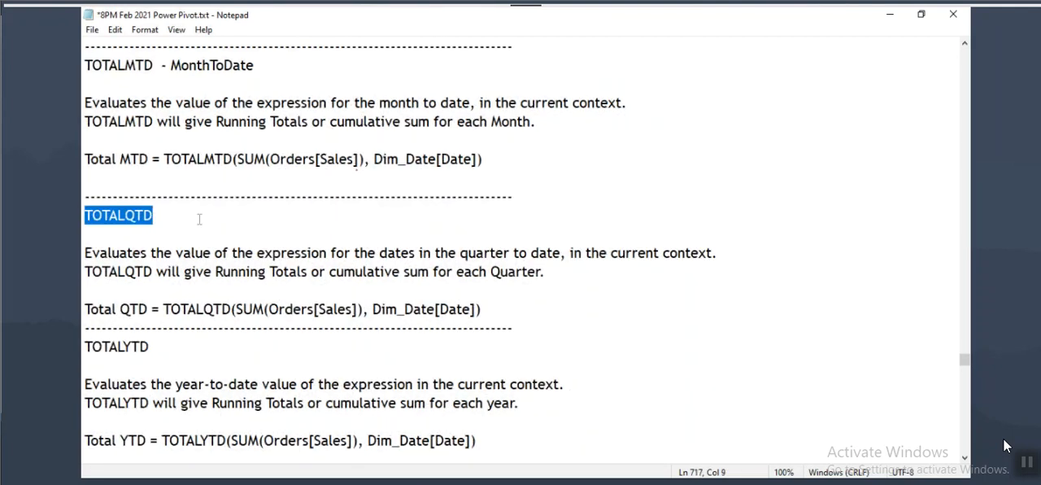
scroll(198, 219, "down", 3)
left_click_drag(86, 179, 166, 183)
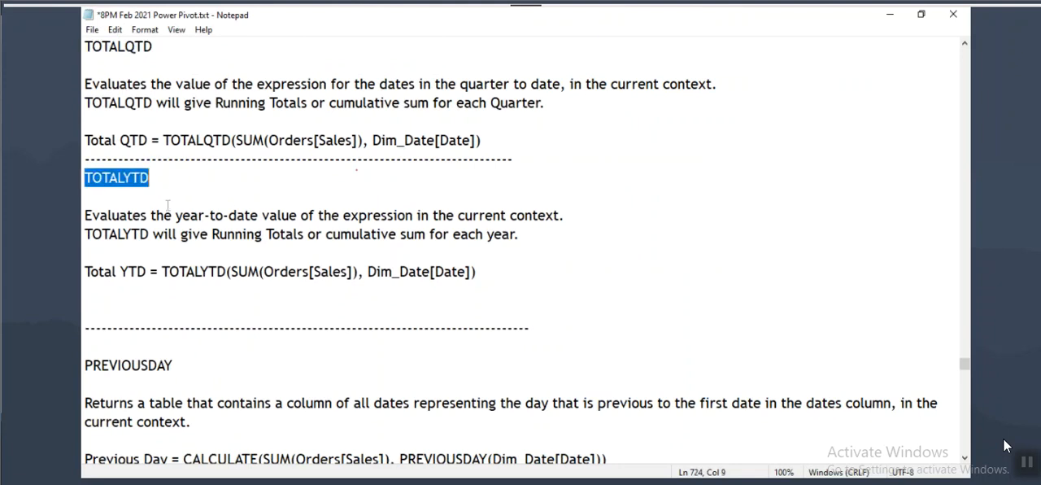
scroll(167, 205, "down", 3)
left_click_drag(84, 196, 186, 197)
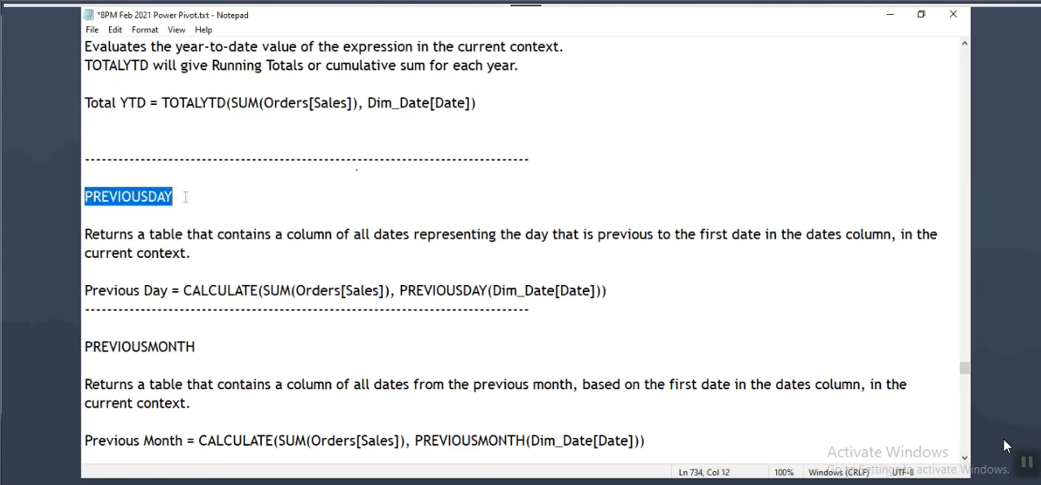
left_click_drag(84, 196, 175, 197)
Step: Circle Dim_Date[Date] in the Previous Day formula, mark it with an arrow, and clear the annotations
left_click_drag(492, 303, 534, 306)
mouse_move(590, 276)
left_mouse_down()
mouse_move(500, 292)
mouse_move(515, 291)
left_mouse_up()
left_click_drag(526, 251, 527, 272)
mouse_move(510, 265)
left_mouse_down()
mouse_move(543, 284)
mouse_move(527, 279)
left_mouse_up()
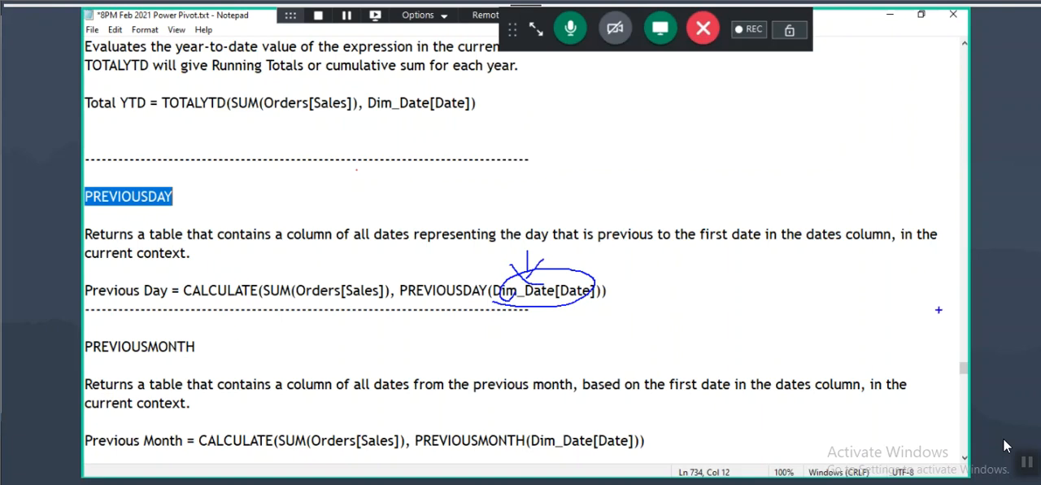
key("Escape")
Step: Return to the Time Intelligence section and highlight the notes on needing a DATE column and on its values being unique
mouse_move(964, 369)
left_mouse_down()
mouse_move(964, 224)
mouse_move(964, 347)
left_mouse_up()
scroll(206, 228, "up", 2)
left_click_drag(172, 328, 335, 328)
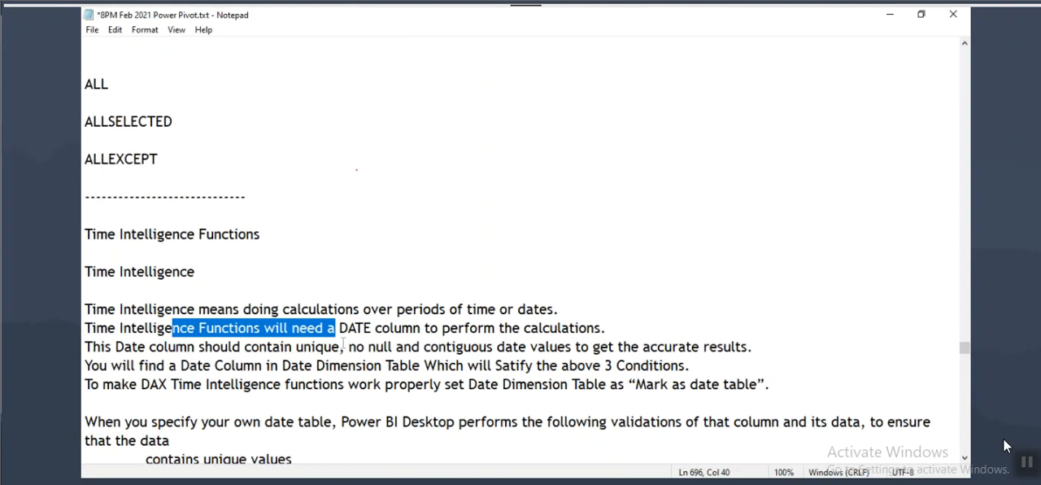
left_click_drag(138, 346, 332, 347)
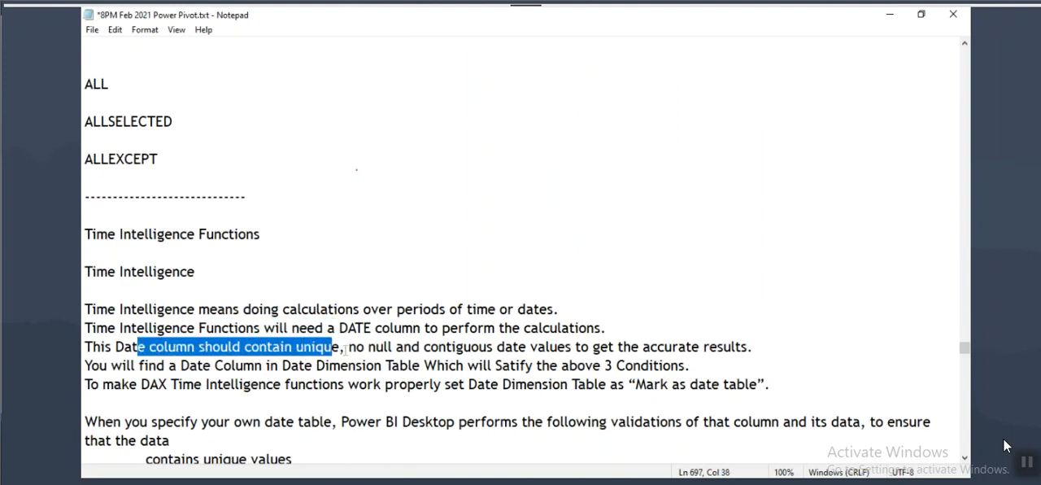
Step: Circle accurate results, unique, no null and contiguous date in the Date column requirement, add arrows, and clear the annotations
key("ctrl+2")
mouse_move(645, 356)
left_mouse_down()
mouse_move(708, 356)
mouse_move(748, 341)
mouse_move(658, 343)
mouse_move(671, 356)
left_mouse_up()
left_click_drag(697, 291, 697, 335)
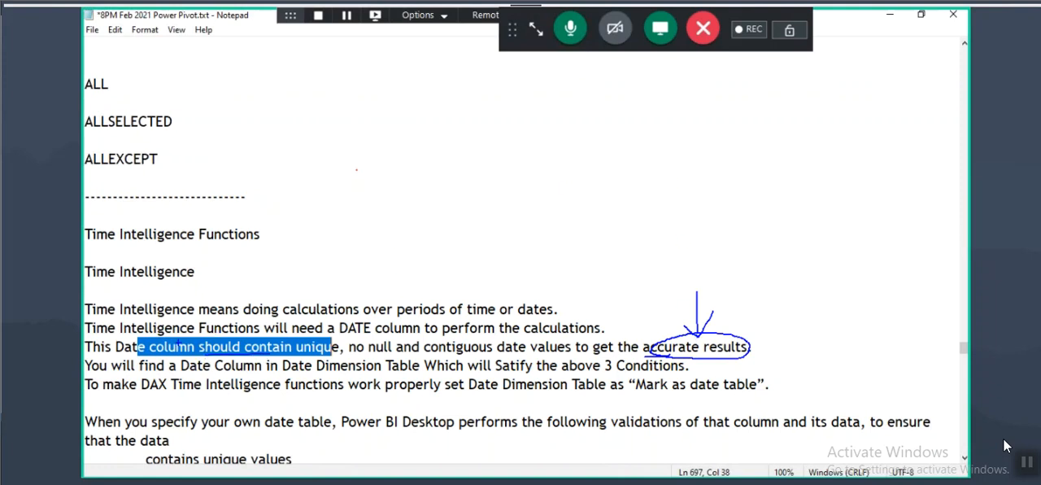
mouse_move(135, 353)
left_mouse_down()
mouse_move(330, 360)
mouse_move(318, 343)
left_mouse_up()
mouse_move(394, 340)
left_mouse_down()
mouse_move(351, 346)
mouse_move(393, 348)
left_mouse_up()
mouse_move(523, 343)
left_mouse_down()
mouse_move(444, 336)
mouse_move(480, 353)
mouse_move(533, 344)
mouse_move(534, 318)
left_mouse_up()
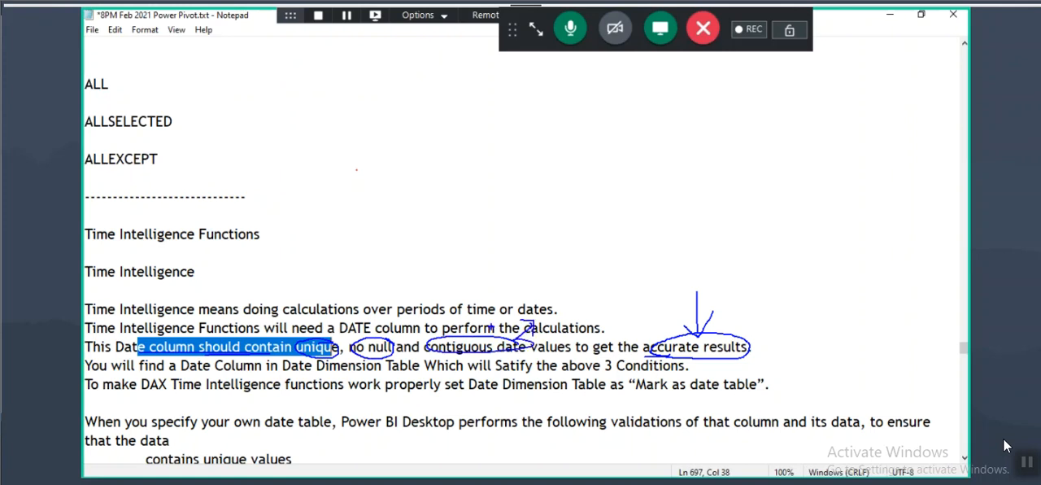
key("Escape")
Step: Switch to Power BI Desktop, remove Quarter from the sales table, and temporarily handwrite a PY heading beside the Sales column
left_click(655, 482)
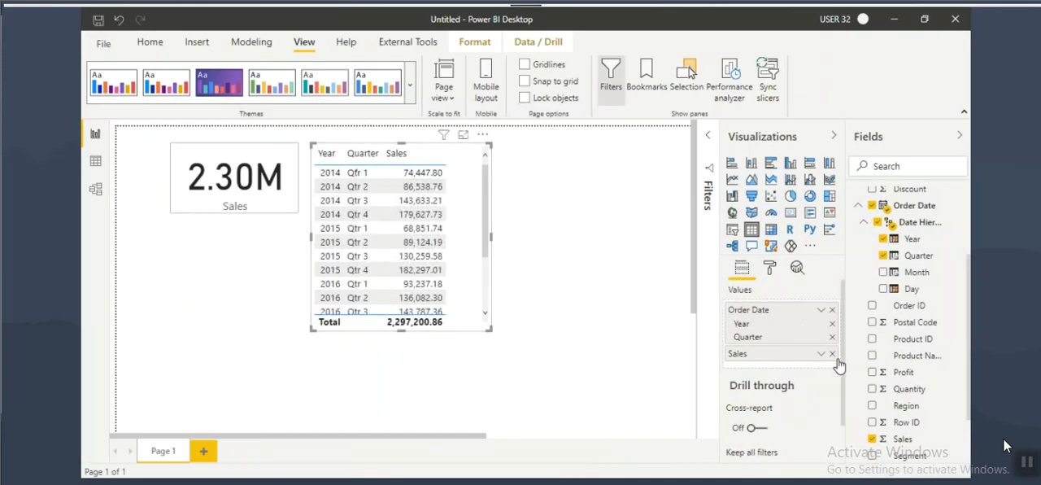
left_click(832, 336)
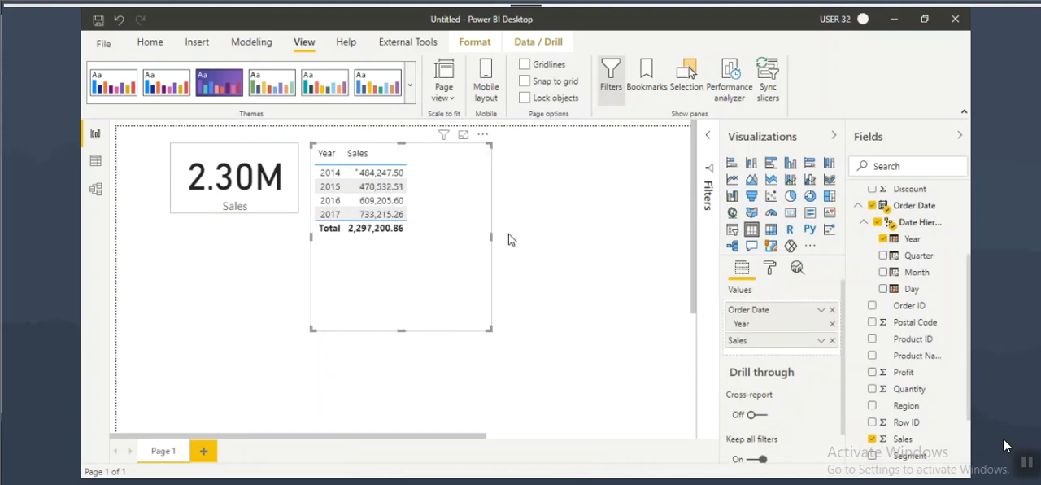
key("ctrl+2")
mouse_move(414, 145)
left_mouse_down()
mouse_move(413, 156)
mouse_move(448, 139)
mouse_move(441, 177)
mouse_move(471, 168)
left_mouse_up()
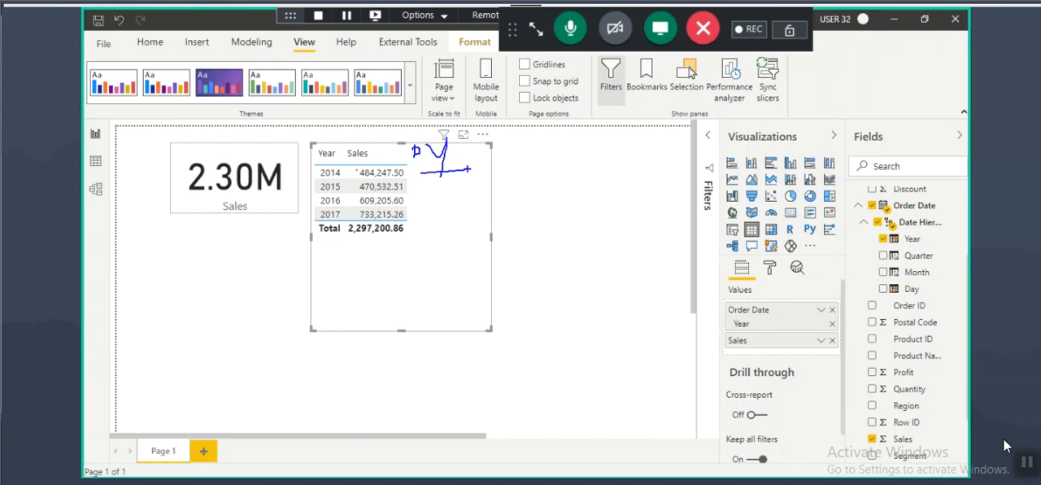
key("Escape")
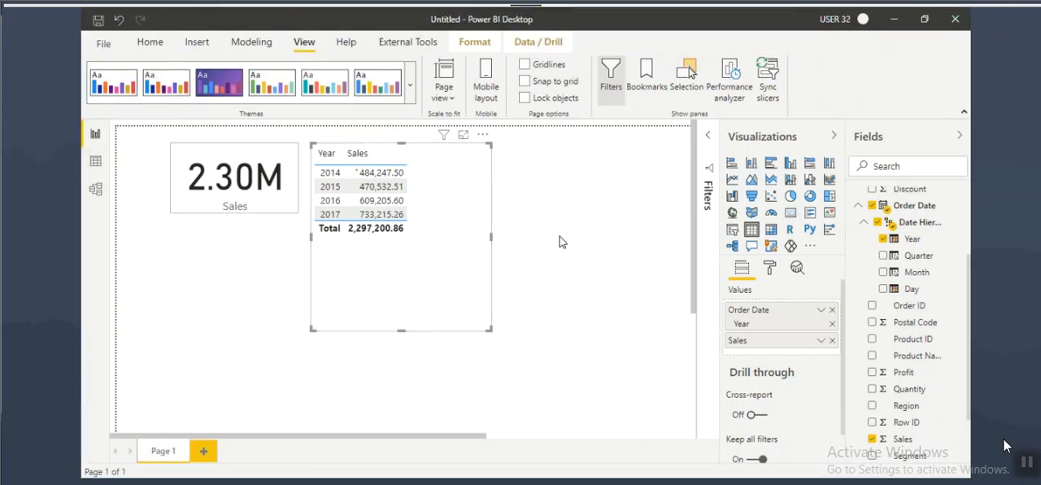
Step: Create a new measure named PYSales in the Orders table and begin its formula with CALCULATE
scroll(914, 238, "up", 3)
left_click(891, 195)
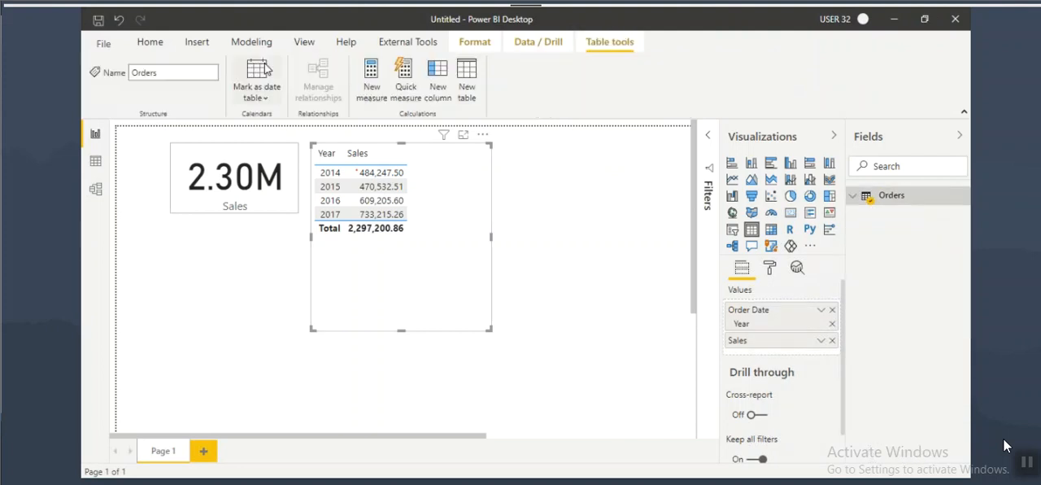
left_click(373, 91)
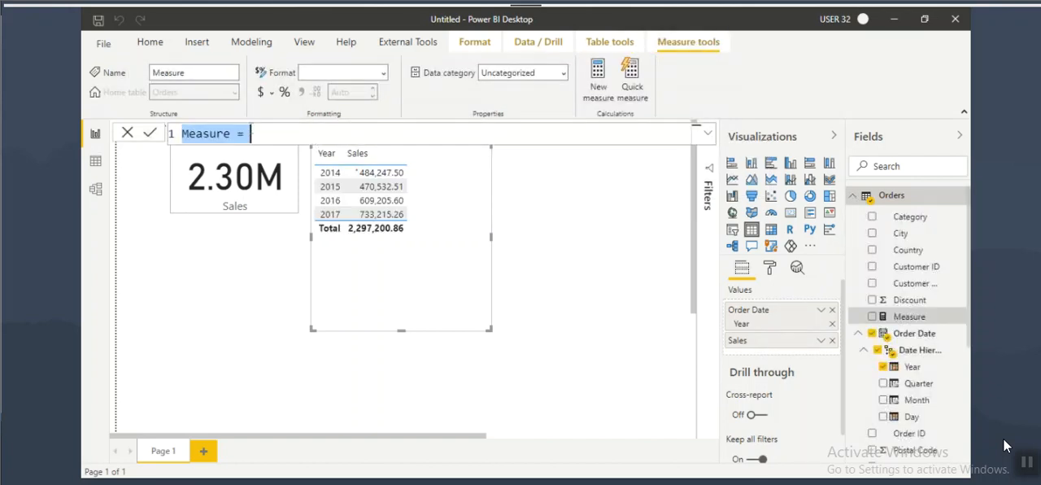
type("PYSales")
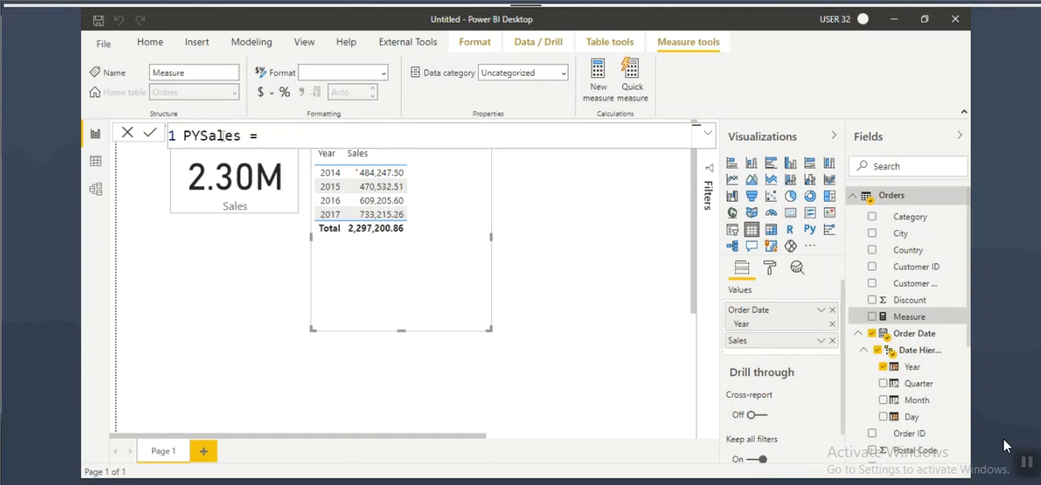
double_click(205, 135)
left_click(295, 134)
type("cal")
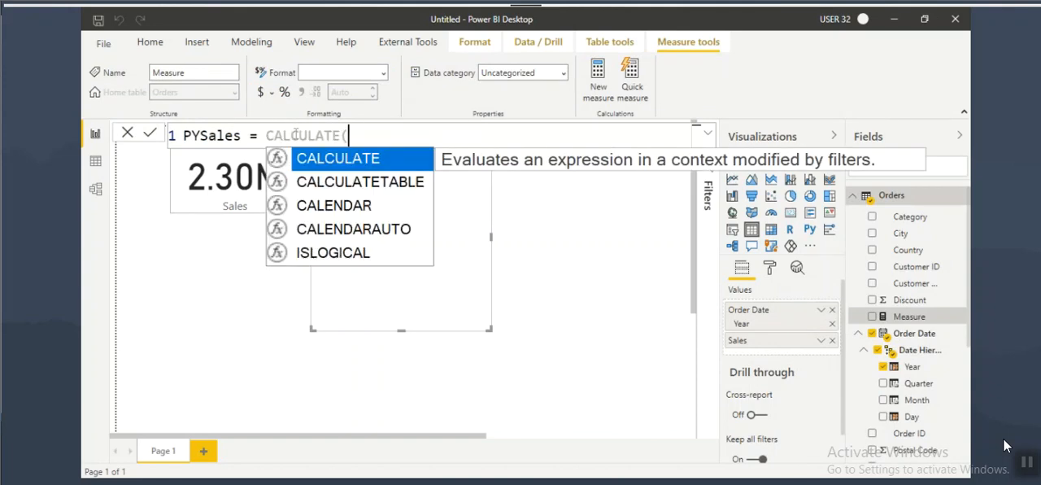
key("Tab")
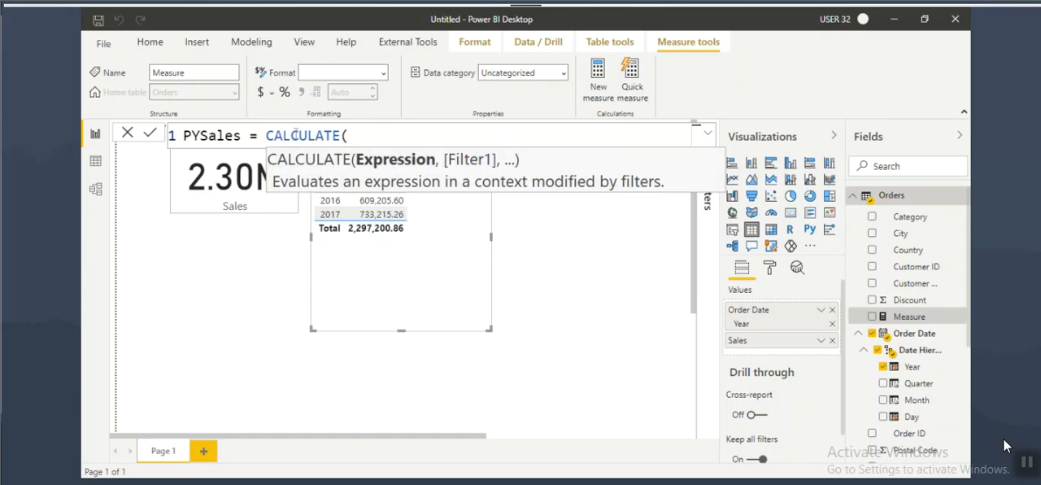
Step: Enter SUM(Orders[Sales]) as the CALCULATE expression and start its filter argument with PREVIOUSYEAR
type("sum")
key("Tab")
type("s[Sale")
type("sales")
key("Tab")
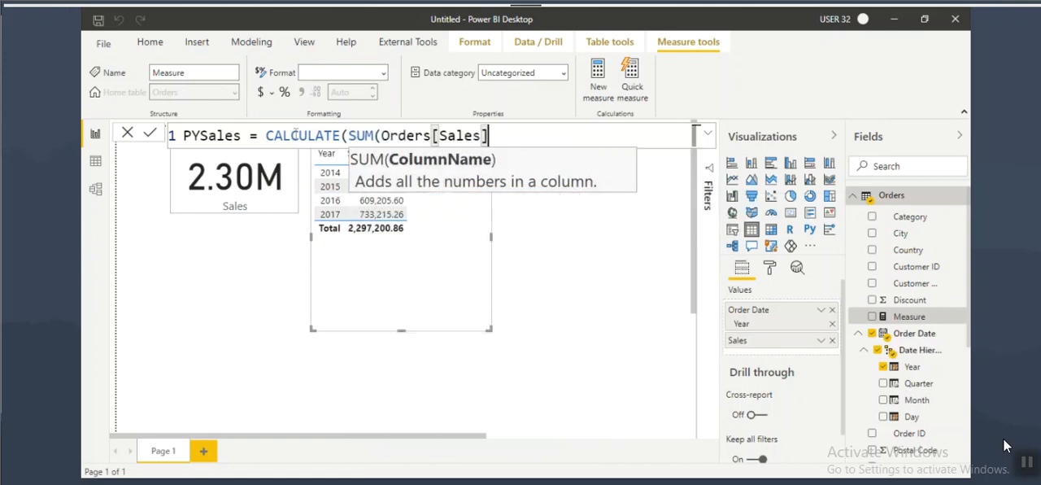
type("),")
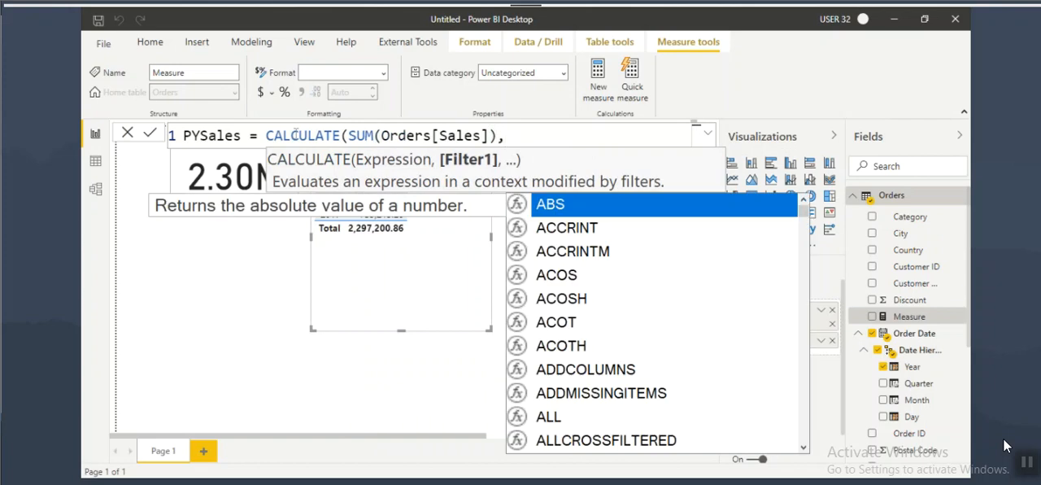
type("previ")
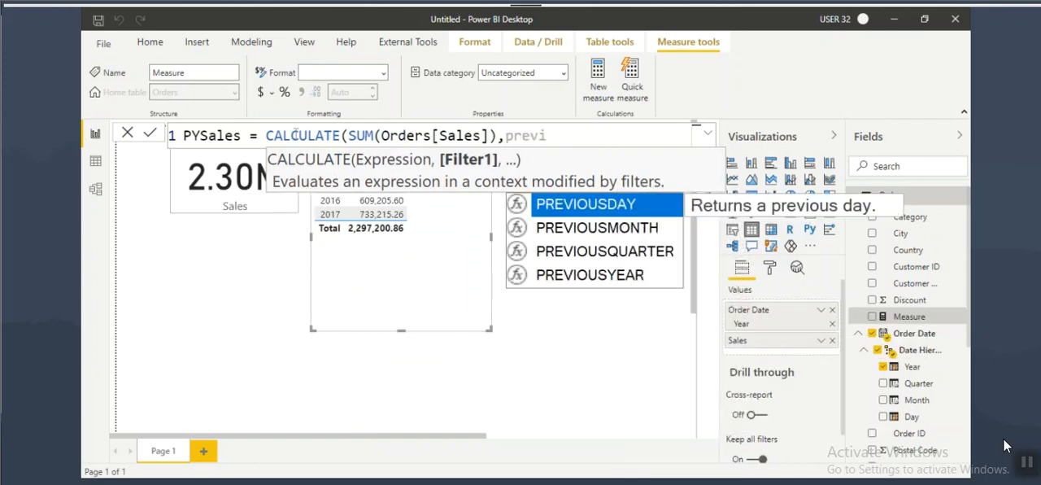
key("Down")
key("Down")
key("Down")
key("Tab")
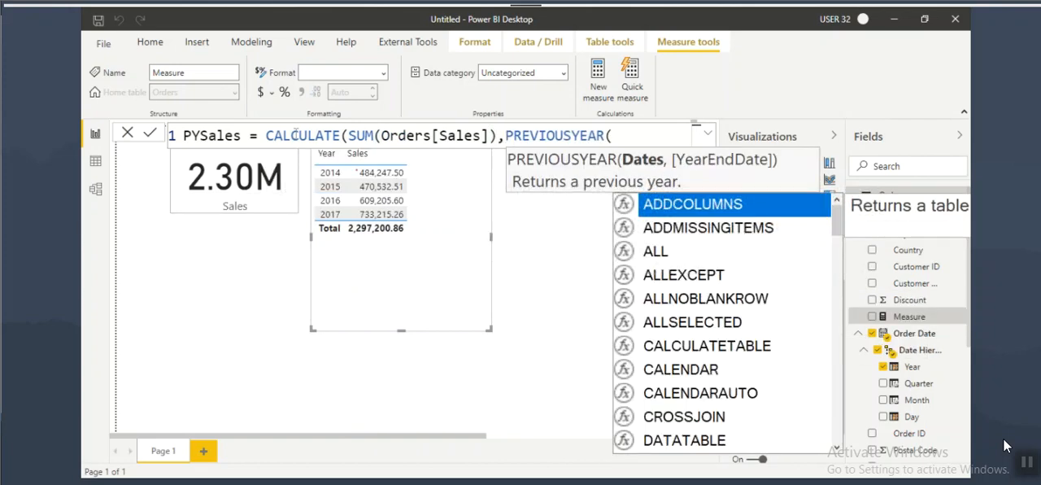
Step: Box PREVIOUSYEAR and its Dates argument, cross out the optional YearEndDate argument, and clear the annotations
key("ctrl+2")
mouse_move(499, 125)
left_mouse_down()
mouse_move(653, 172)
mouse_move(665, 162)
mouse_move(648, 173)
mouse_move(760, 170)
left_mouse_up()
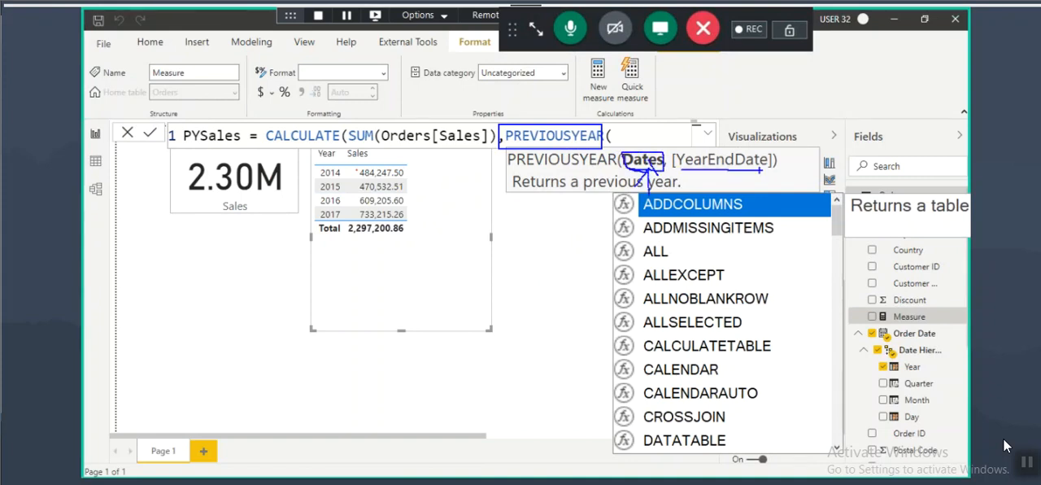
mouse_move(673, 167)
left_mouse_down()
mouse_move(771, 168)
mouse_move(738, 171)
left_mouse_up()
left_click_drag(781, 135, 666, 179)
left_click_drag(685, 136, 777, 184)
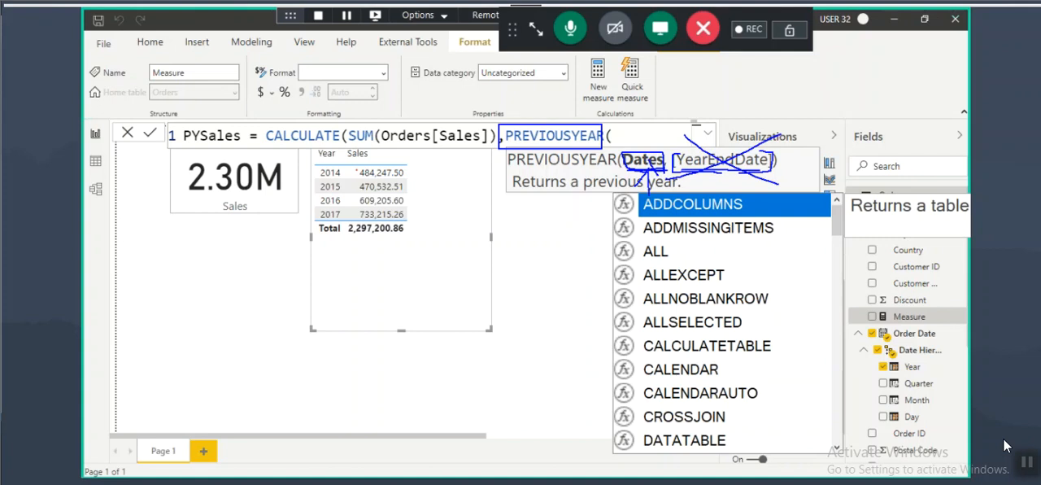
key("Escape")
Step: Complete PREVIOUSYEAR with Orders[Order Date], close both functions, and commit the PYSales measure
left_click(538, 136)
left_click(618, 135)
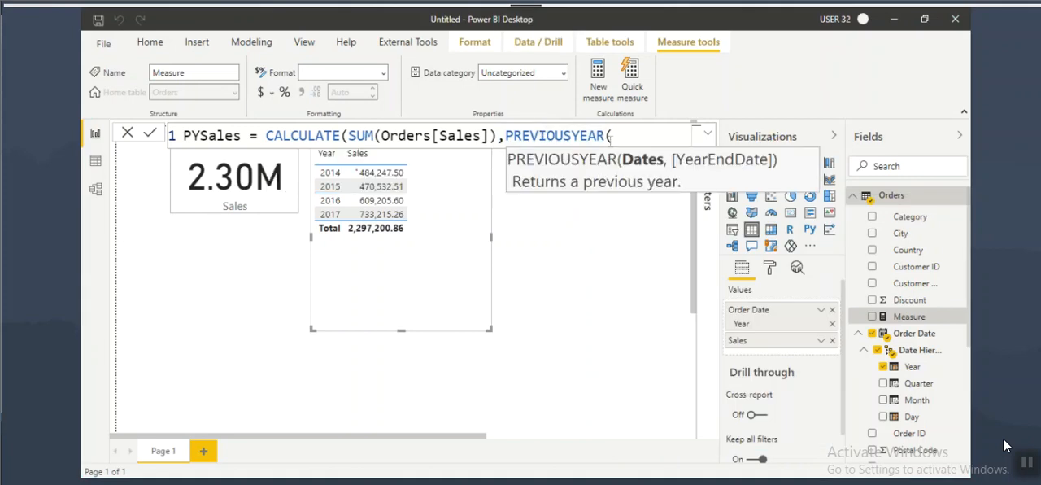
type("order")
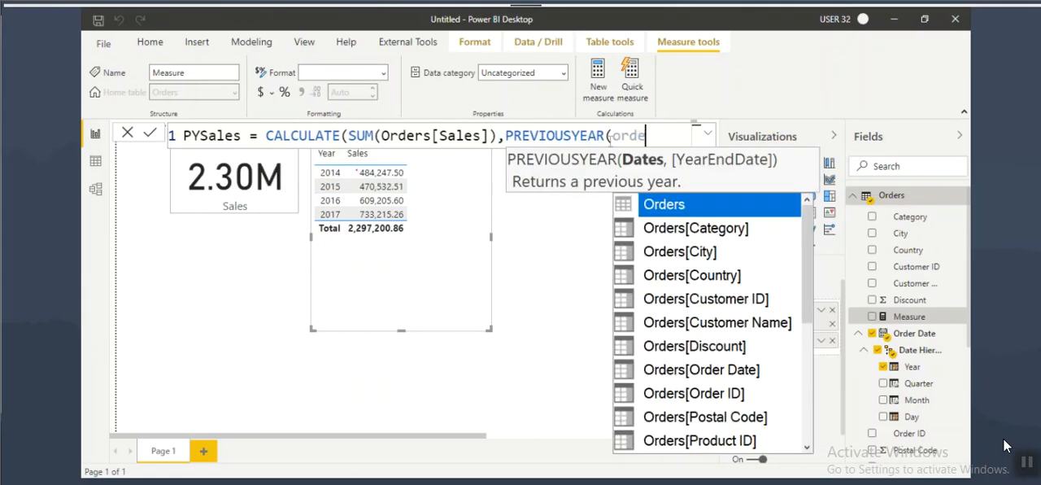
left_click(715, 369)
type(")")
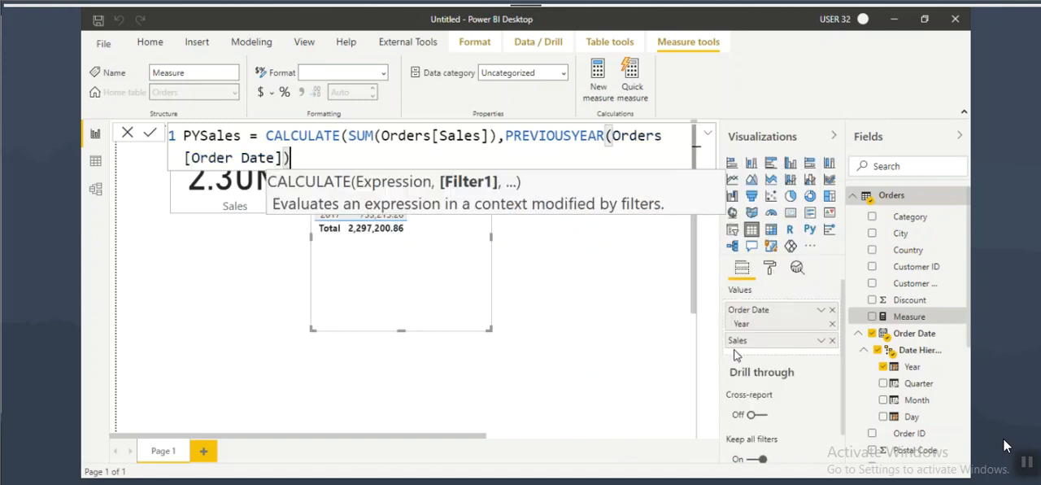
type(")")
key("Return")
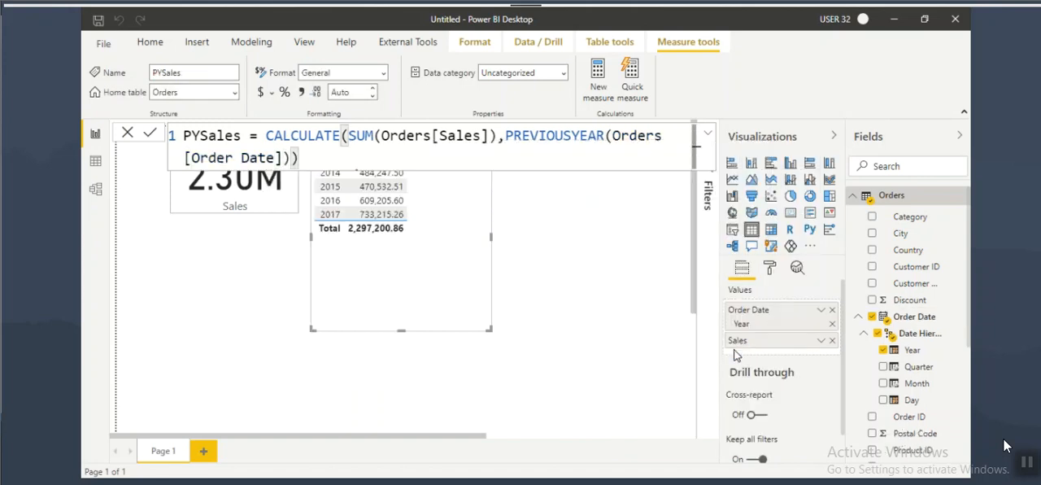
Step: Move the yearly sales table clear of the formula bar and reduce the formula text size to fit one line
left_click_drag(452, 261, 469, 297)
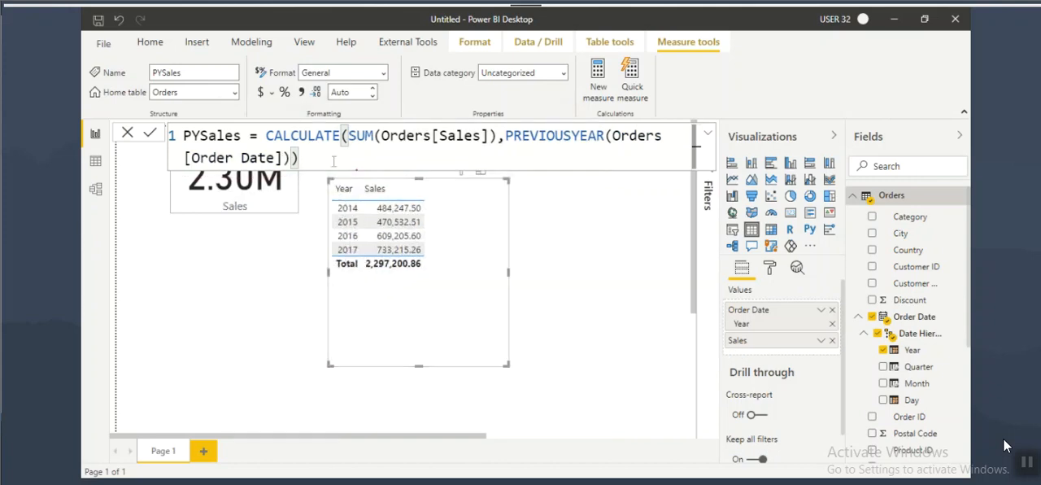
scroll(339, 163, "up", 3)
scroll(550, 155, "down", 4)
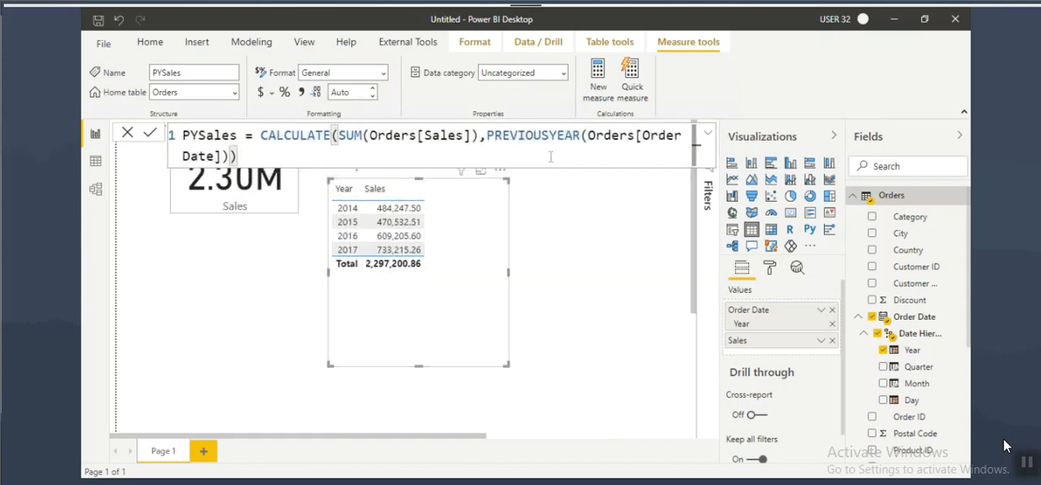
scroll(388, 153, "down", 1)
left_click_drag(265, 135, 416, 136)
left_click(641, 309)
Step: Add PYSales to the table after Sales, and temporarily mark PREVIOUSYEAR and the 2014 and 2015 PYSales cells
scroll(910, 325, "down", 5)
mouse_move(905, 306)
left_mouse_down()
mouse_move(469, 246)
mouse_move(435, 224)
mouse_move(473, 211)
mouse_move(470, 224)
left_mouse_up()
key("ctrl+2")
mouse_move(455, 144)
left_mouse_down()
mouse_move(516, 148)
mouse_move(483, 120)
mouse_move(455, 143)
left_mouse_up()
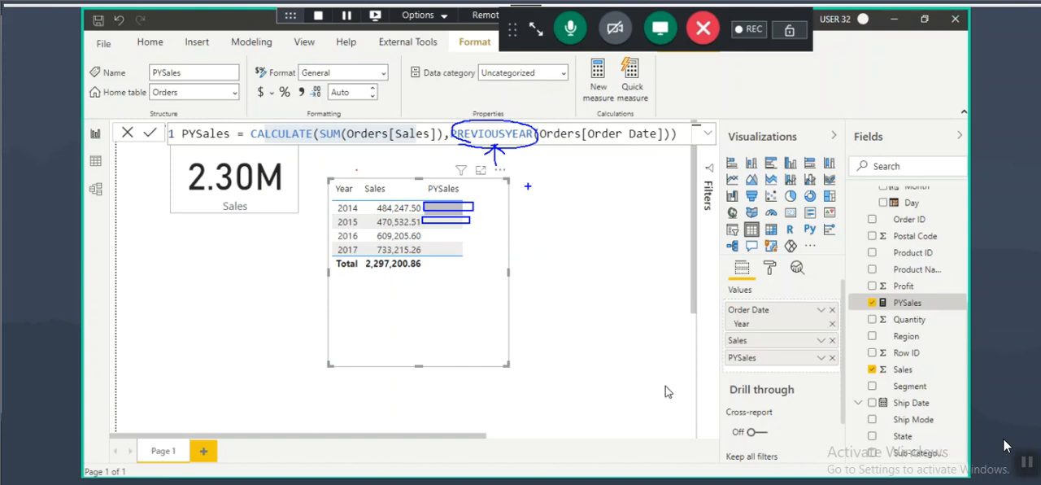
key("Escape")
Step: Return to the Notepad notes and highlight the Date column's three conditions, accurate results, and the Date Dimension Table line
key("alt+Tab")
key("Home")
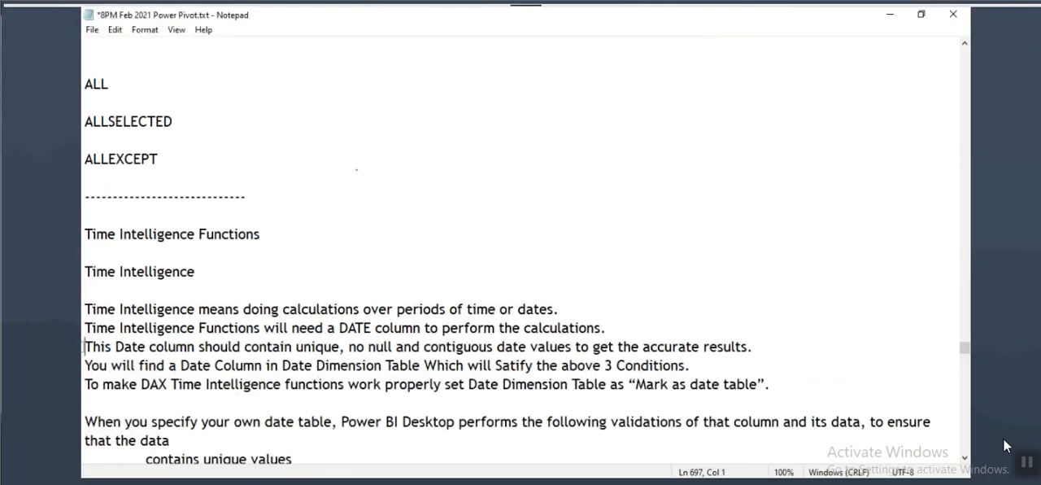
key("Right")
key("Right")
key("Right")
key("shift+Right")
key("shift+Right")
key("shift+Right")
key("shift+Right")
key("shift+Right")
key("shift+Right")
key("shift+Right")
key("shift+Right")
key("shift+Right")
key("shift+Right")
key("shift+Right")
key("Right")
key("Right")
key("Right")
key("Right")
key("Right")
key("Right")
key("Right")
key("Right")
key("Right")
key("Right")
key("Right")
key("Right")
key("Right")
key("Right")
key("Right")
left_click_drag(295, 347, 518, 347)
left_click_drag(648, 346, 689, 365)
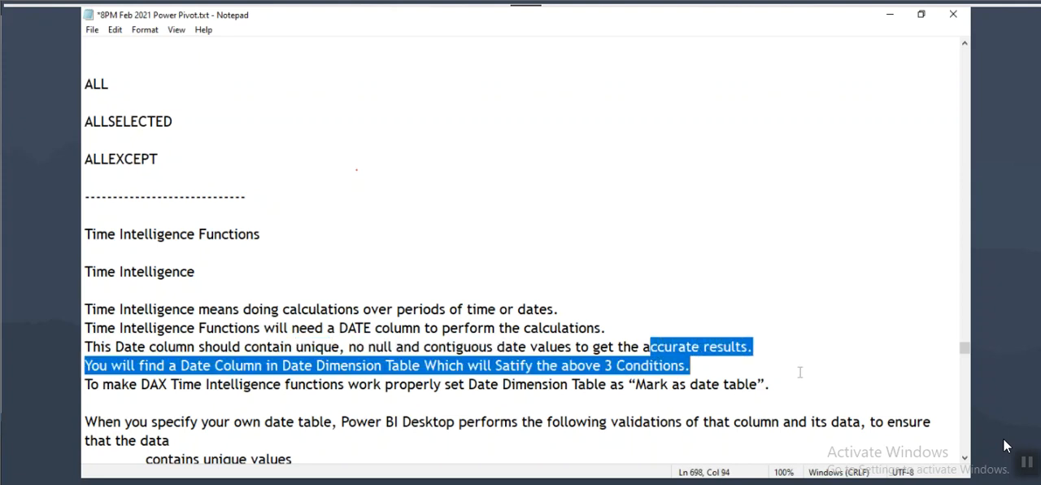
Step: Switch back to Power BI Desktop and circle the PYSales cells for 2014 to 2017 in the table
key("alt+Tab")
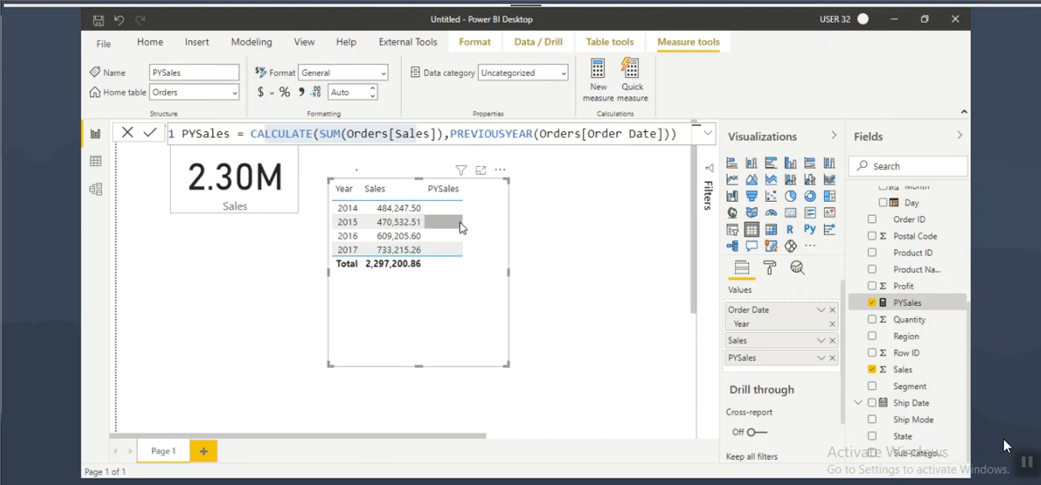
mouse_move(460, 200)
left_mouse_down()
mouse_move(431, 238)
mouse_move(471, 209)
mouse_move(456, 198)
left_mouse_up()
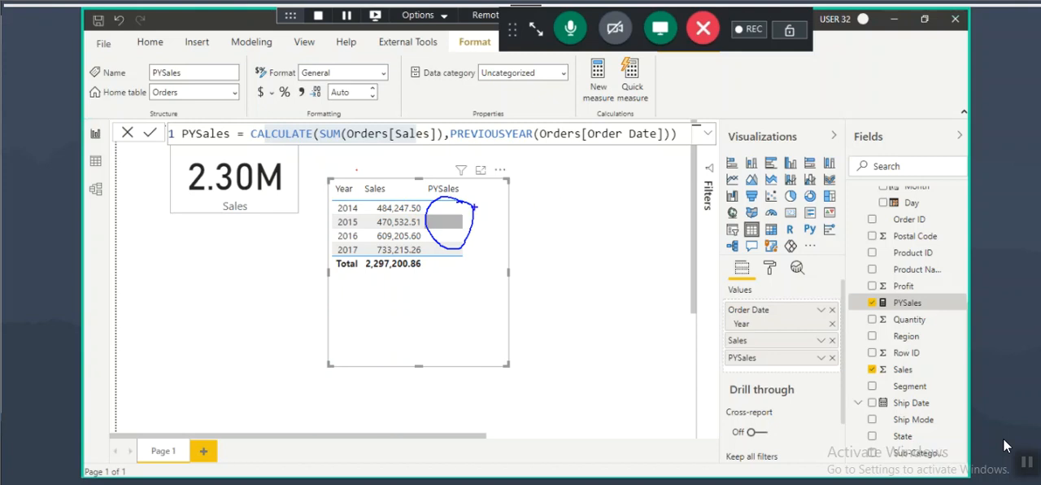
Step: Underline the Order Date argument in the PYSales formula, and annotate the Order Date column in Data view with "No Null" and "Cont"
left_click_drag(559, 141, 670, 141)
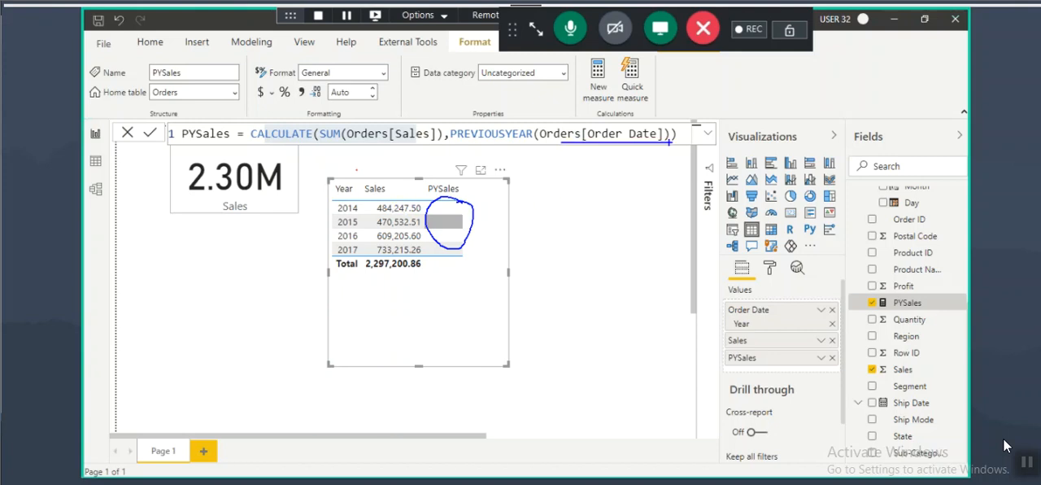
left_click_drag(608, 95, 590, 122)
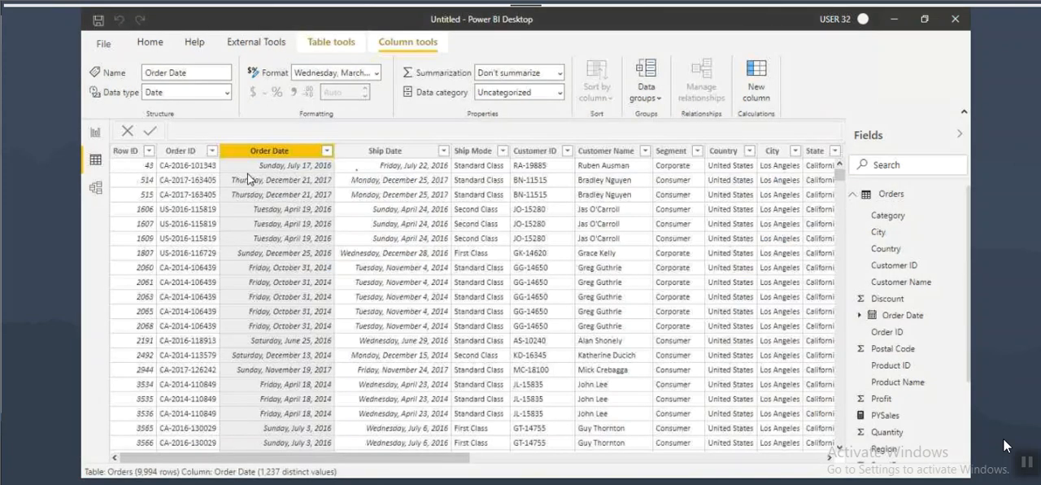
left_click(95, 161)
mouse_move(249, 165)
left_mouse_down()
mouse_move(313, 136)
mouse_move(277, 147)
mouse_move(338, 104)
mouse_move(326, 128)
mouse_move(400, 130)
left_mouse_up()
mouse_move(364, 170)
left_mouse_down()
mouse_move(394, 155)
mouse_move(400, 169)
mouse_move(426, 166)
mouse_move(431, 148)
left_mouse_up()
left_click_drag(438, 149, 492, 150)
mouse_move(411, 192)
left_mouse_down()
mouse_move(416, 213)
mouse_move(468, 194)
left_mouse_up()
Step: Circle and cross out the repeated October 31, 2014 order dates, underline "No Null", and clear all annotations
mouse_move(253, 169)
left_mouse_down()
mouse_move(365, 153)
mouse_move(279, 152)
mouse_move(281, 137)
mouse_move(282, 164)
mouse_move(286, 133)
mouse_move(270, 133)
left_mouse_up()
mouse_move(340, 282)
left_mouse_down()
mouse_move(257, 275)
mouse_move(317, 323)
mouse_move(340, 294)
mouse_move(268, 287)
mouse_move(328, 286)
mouse_move(292, 314)
left_mouse_up()
left_click_drag(288, 270, 328, 319)
mouse_move(334, 279)
left_mouse_down()
mouse_move(282, 325)
mouse_move(321, 290)
left_mouse_up()
mouse_move(399, 107)
left_mouse_down()
mouse_move(381, 122)
mouse_move(401, 129)
left_mouse_up()
left_click_drag(366, 183, 483, 180)
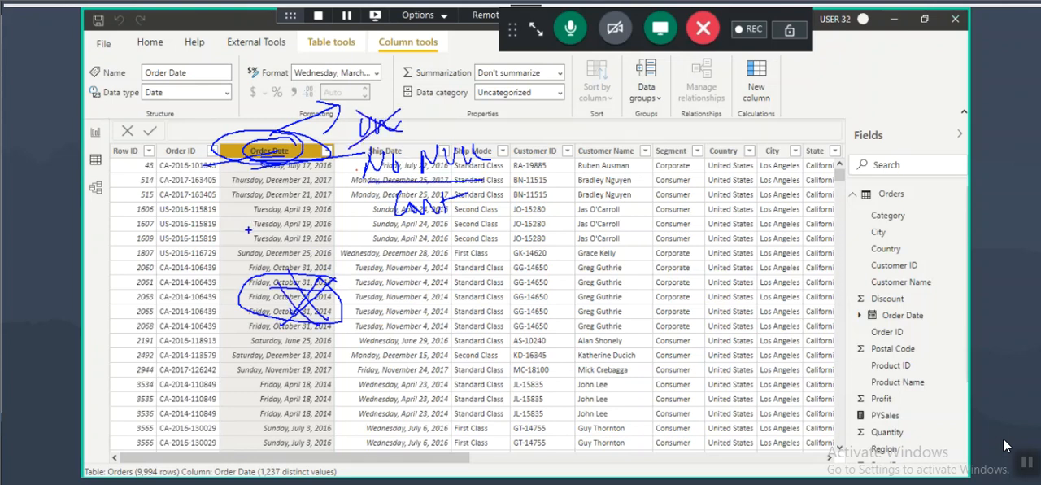
mouse_move(487, 145)
left_mouse_down()
mouse_move(495, 160)
mouse_move(561, 122)
left_mouse_up()
key("Escape")
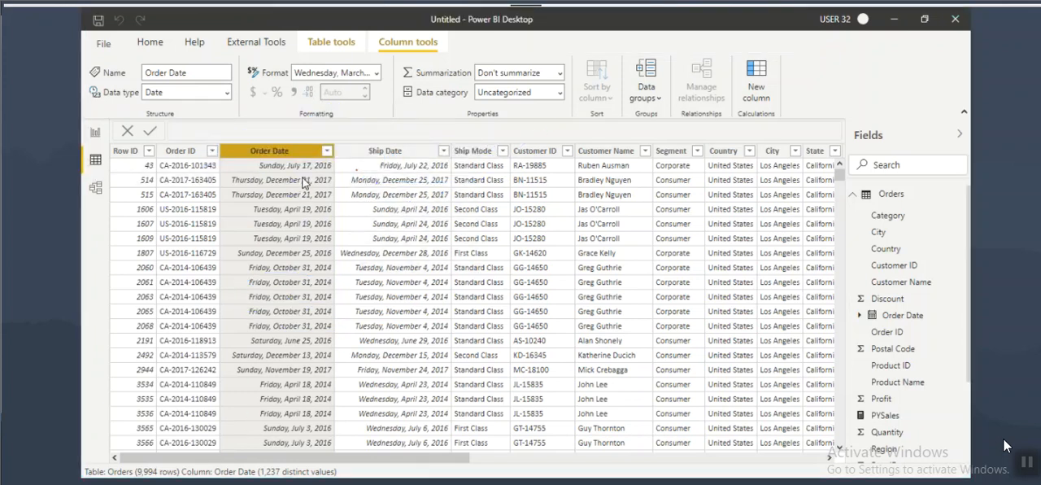
Step: List the Order Date filter values, mark the January 2014 gaps at 8 and 12, and close the list without filtering
left_click(327, 151)
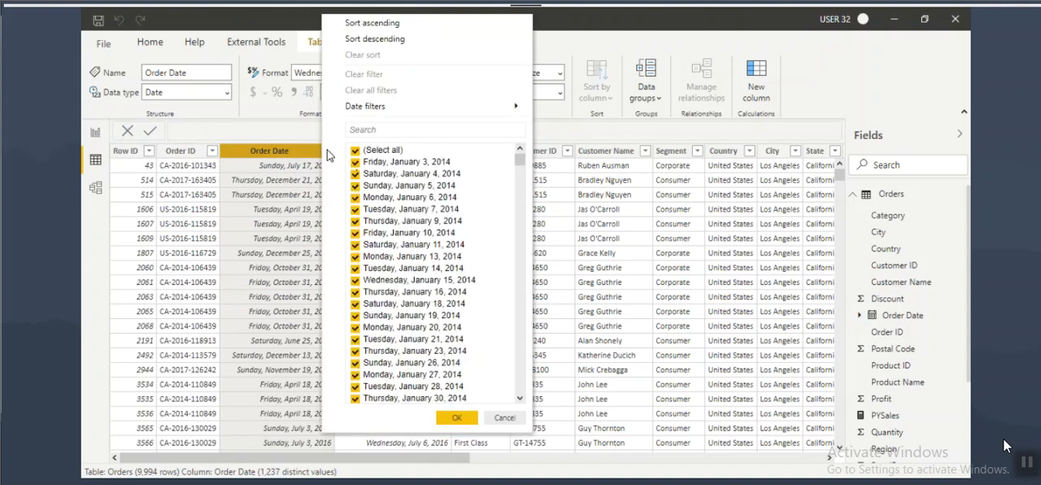
mouse_move(397, 169)
left_mouse_down()
mouse_move(436, 168)
mouse_move(460, 188)
mouse_move(454, 212)
mouse_move(493, 213)
mouse_move(481, 217)
left_mouse_up()
left_click_drag(518, 198, 521, 217)
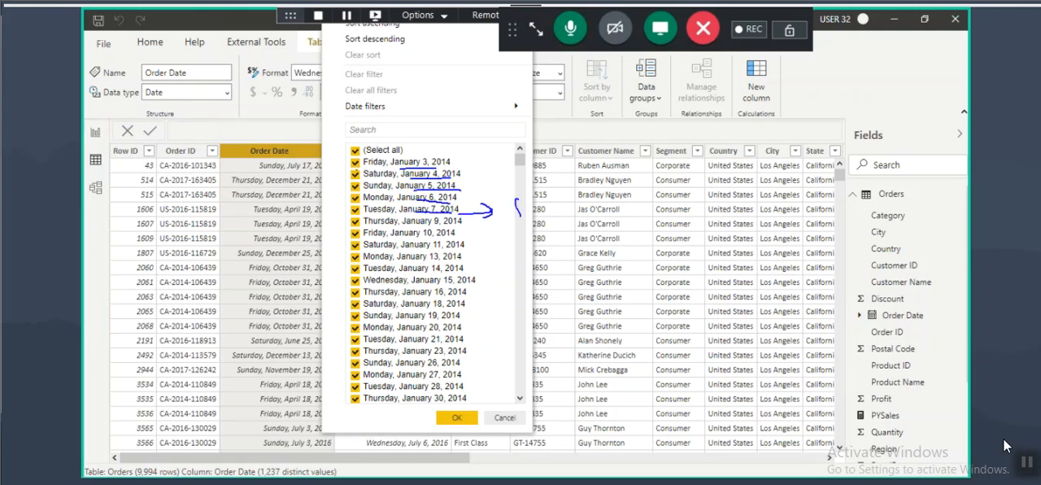
mouse_move(410, 228)
left_mouse_down()
mouse_move(443, 226)
mouse_move(440, 238)
mouse_move(494, 259)
left_mouse_up()
mouse_move(514, 236)
left_mouse_down()
mouse_move(515, 254)
mouse_move(561, 255)
left_mouse_up()
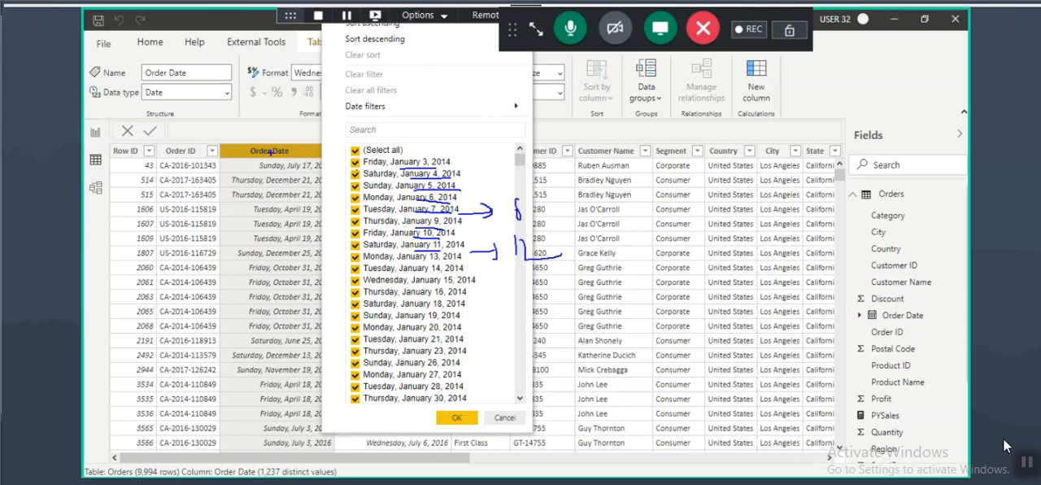
key("Escape")
left_click(504, 417)
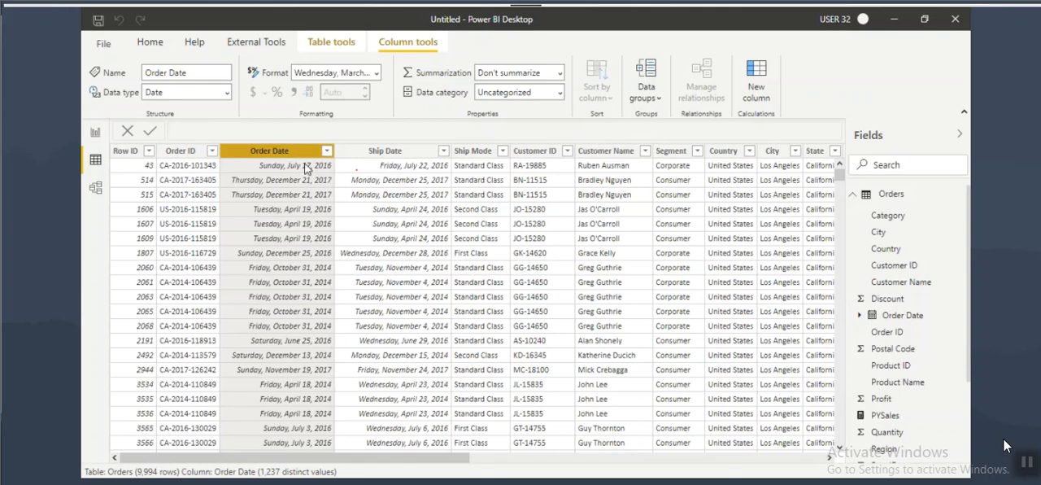
Step: Compare the Order Date and Ship Date columns by selecting them alternately
left_click(368, 148)
left_click(288, 152)
left_click(396, 157)
left_click(286, 157)
left_click(399, 160)
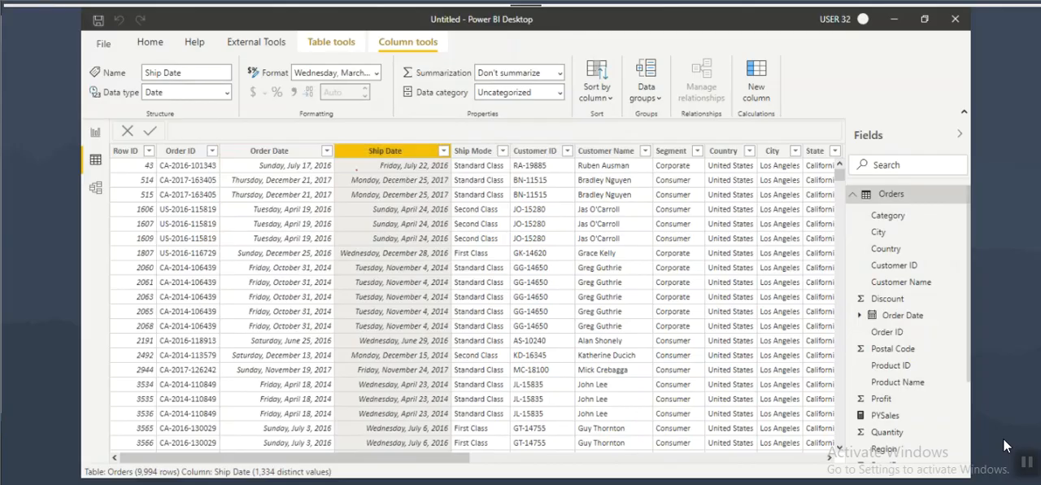
Step: Switch to the Notepad notes and highlight the requirement for unique, no null and contiguous date values
key("alt+Tab")
left_click(444, 365)
left_click_drag(357, 348, 488, 352)
scroll(439, 324, "down", 2)
left_click_drag(252, 234, 502, 253)
left_click(364, 234)
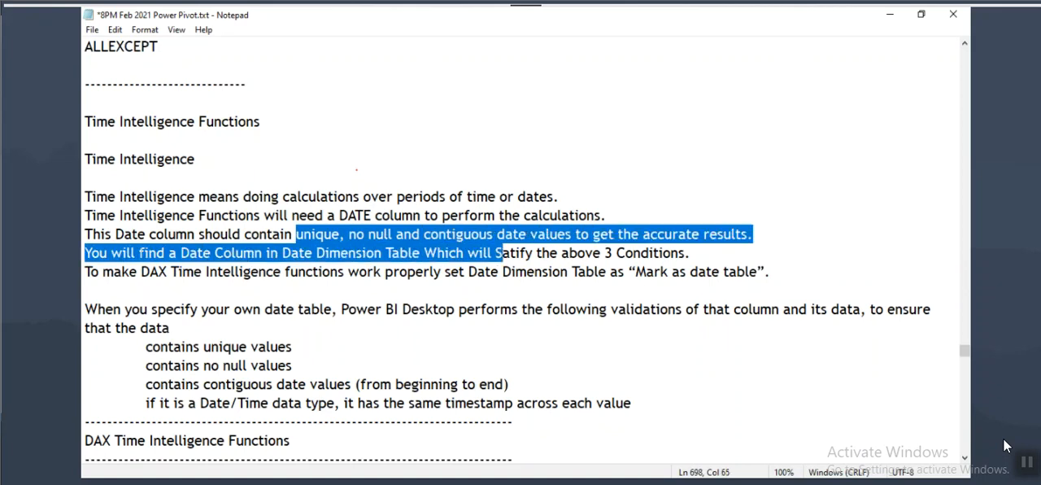
Step: Highlight the notes about the Date Column, the above 3 conditions, and the Date Dimension table
left_click(139, 253)
left_click_drag(197, 253, 445, 254)
left_click(326, 254)
left_click_drag(519, 253, 687, 256)
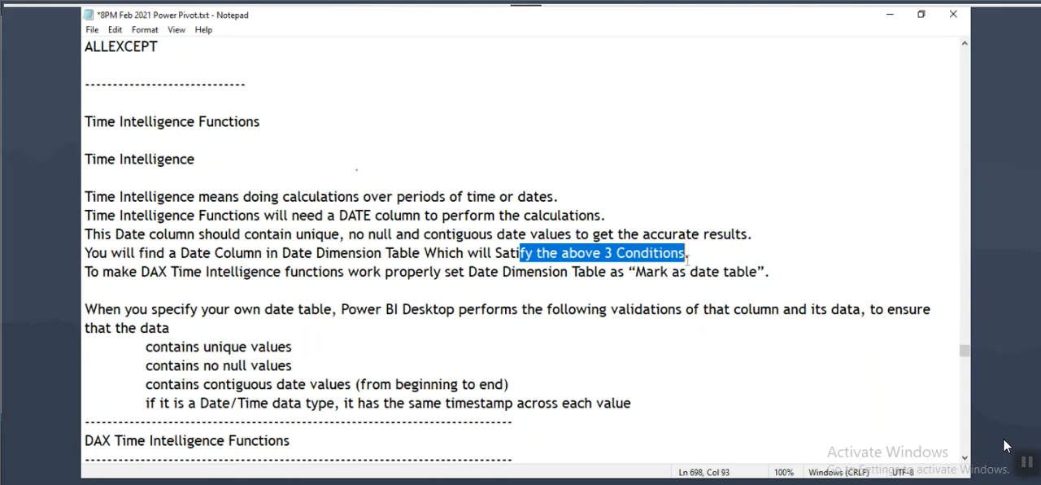
left_click_drag(282, 253, 381, 252)
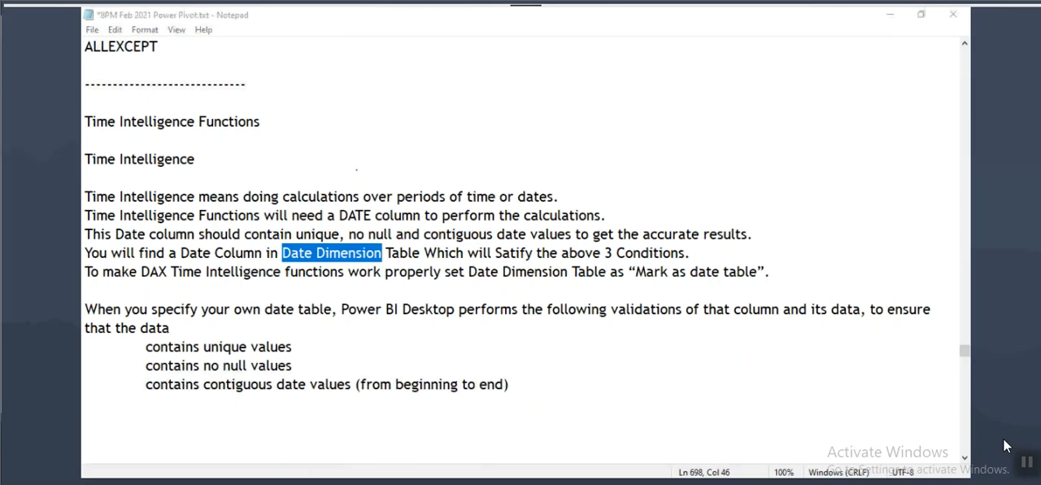
Step: Switch to the Word architecture diagram, box SQL Server, draw an arc from it to Power Pivot, and clear the annotations
key("alt+Tab")
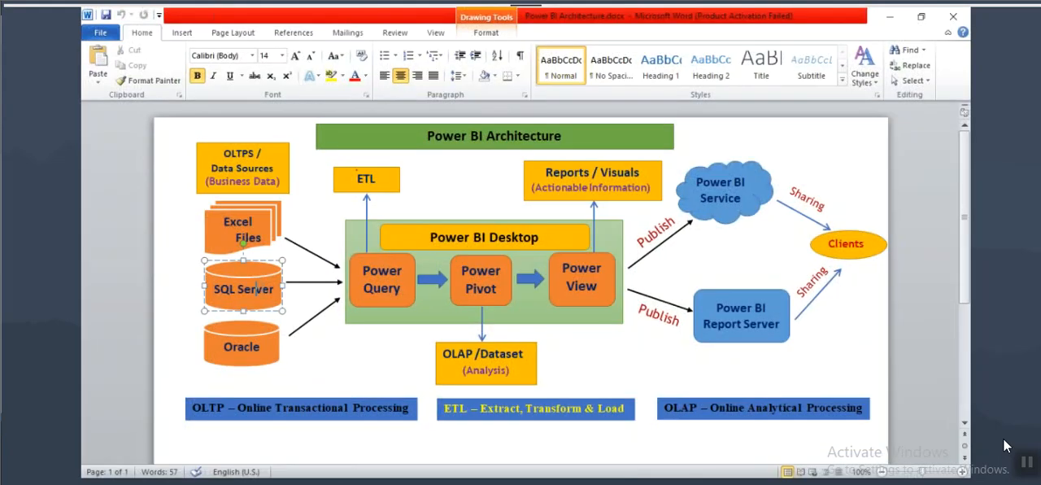
key("ctrl+2")
left_click_drag(210, 261, 286, 306)
mouse_move(175, 262)
left_mouse_down()
mouse_move(195, 234)
mouse_move(221, 241)
mouse_move(213, 276)
left_mouse_up()
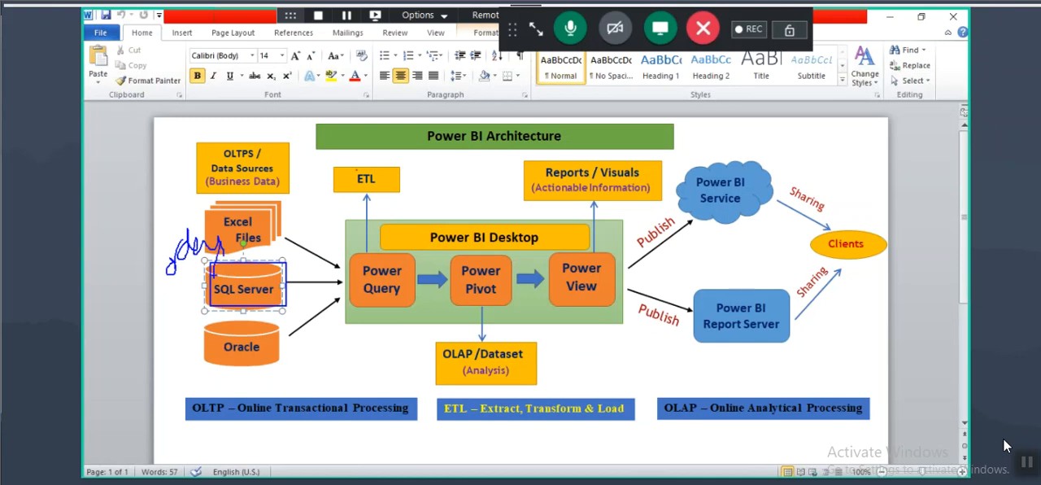
mouse_move(167, 299)
left_mouse_down()
mouse_move(163, 321)
mouse_move(185, 294)
mouse_move(203, 299)
mouse_move(208, 237)
mouse_move(500, 252)
mouse_move(513, 269)
mouse_move(461, 280)
mouse_move(504, 252)
left_mouse_up()
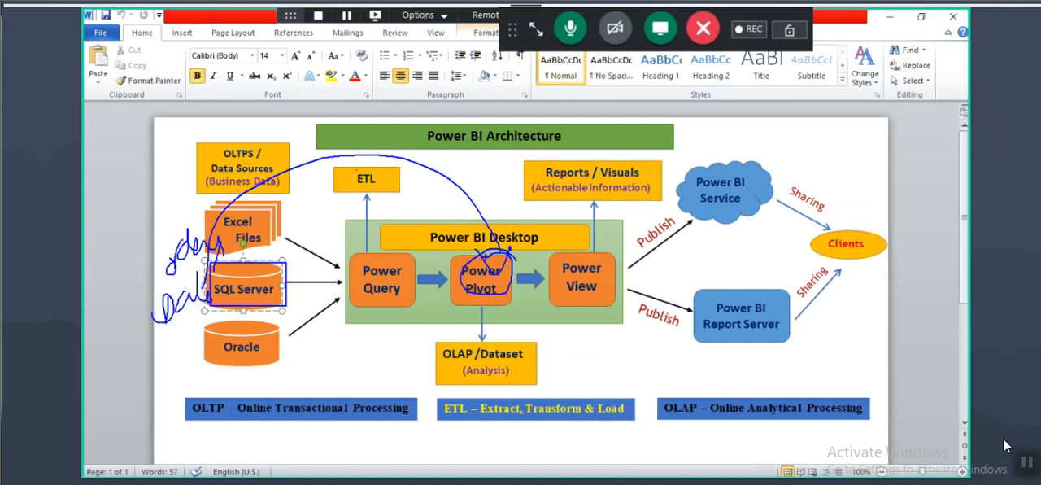
key("Escape")
Step: Point out Power Pivot and Excel Files in the architecture diagram, and return to Power BI Desktop
left_click(485, 289)
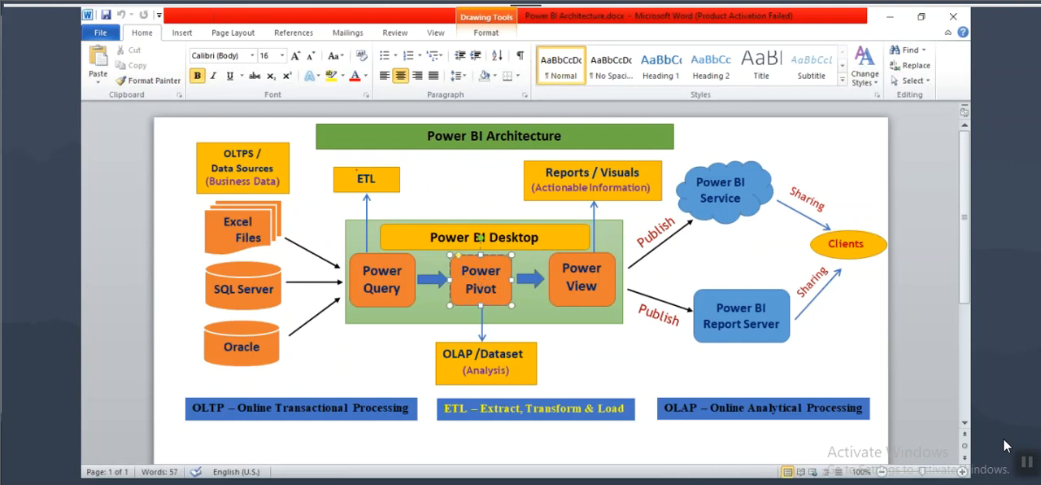
left_click_drag(461, 271, 494, 291)
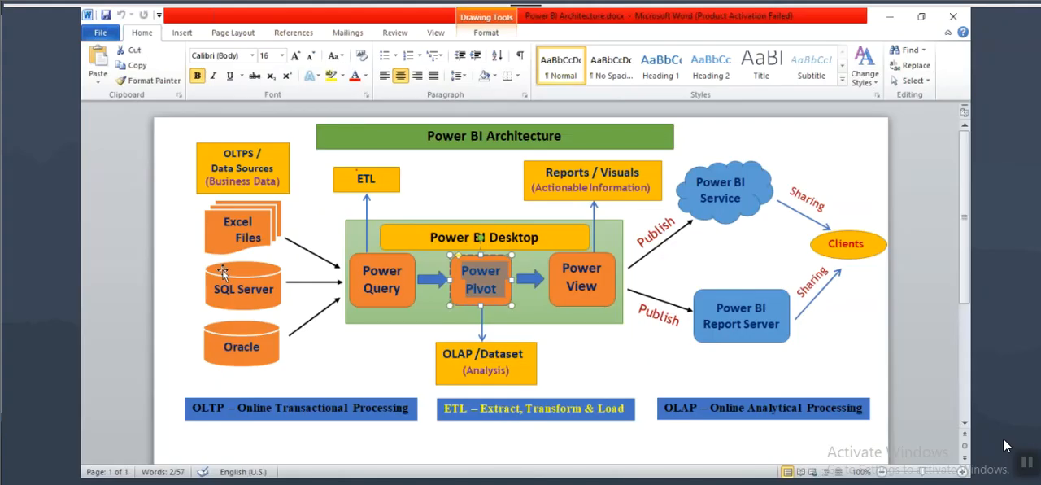
left_click(237, 229)
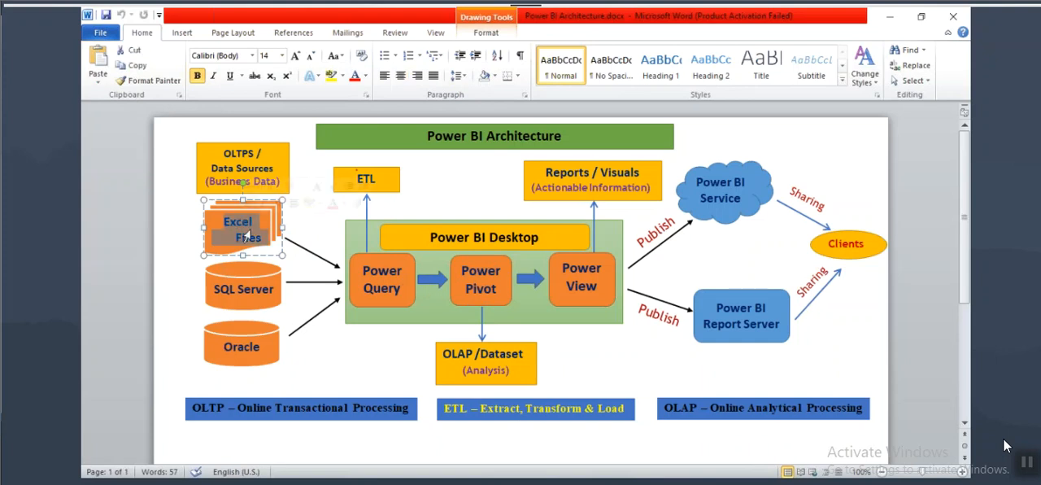
left_click(480, 281)
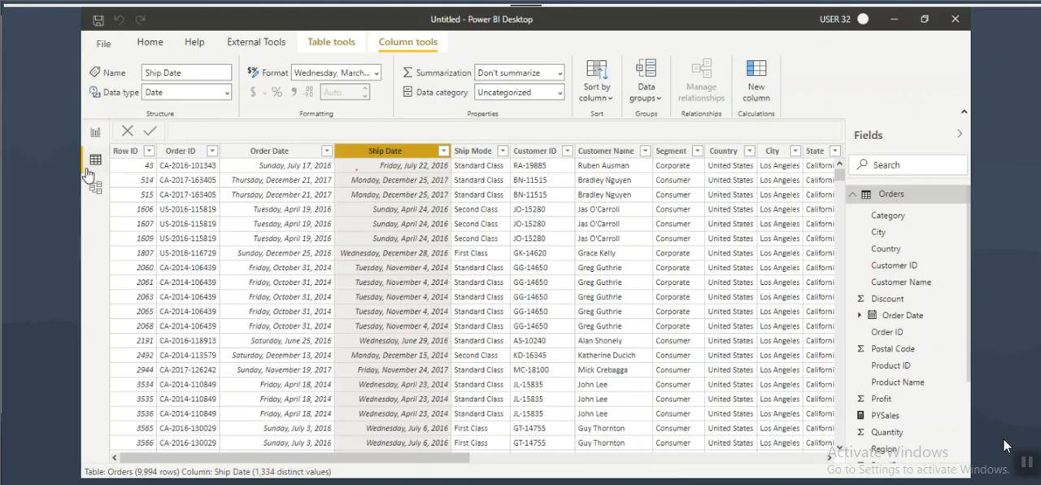
Step: Show the data model, circle the Orders table, sketch a second table beside it, and clear the drawing
left_click(96, 187)
mouse_move(273, 222)
left_mouse_down()
mouse_move(167, 213)
mouse_move(212, 398)
mouse_move(224, 209)
mouse_move(110, 137)
left_mouse_up()
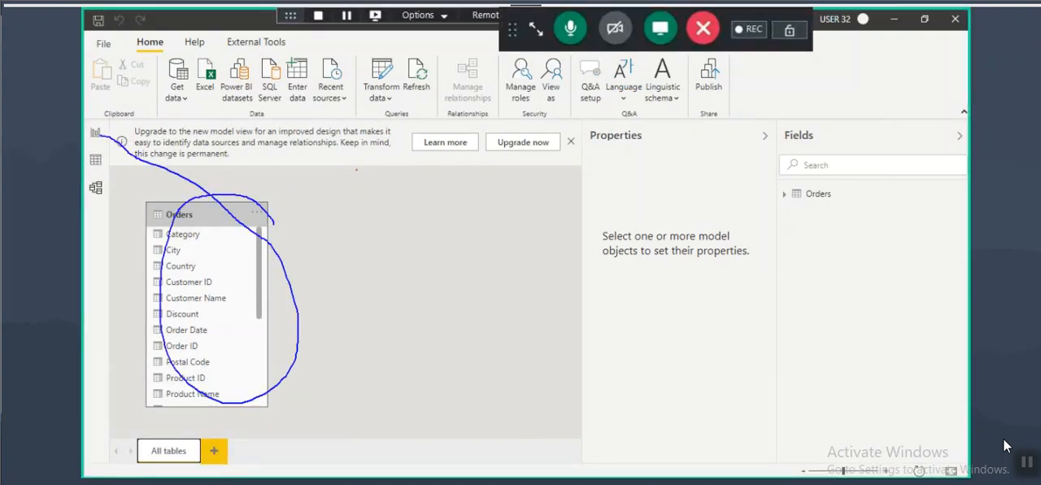
left_click_drag(132, 108, 134, 169)
mouse_move(121, 120)
left_mouse_down()
mouse_move(102, 146)
mouse_move(96, 132)
left_mouse_up()
left_click_drag(155, 229, 226, 219)
mouse_move(359, 232)
left_mouse_down()
mouse_move(382, 236)
mouse_move(393, 204)
left_mouse_up()
left_click_drag(397, 244, 433, 235)
left_click_drag(302, 249, 419, 206)
left_click_drag(331, 270, 444, 236)
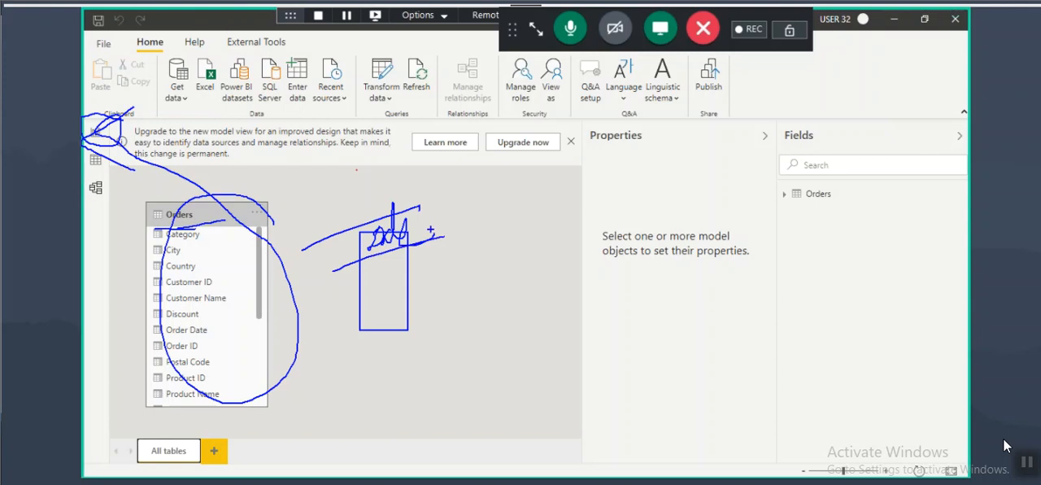
key("Escape")
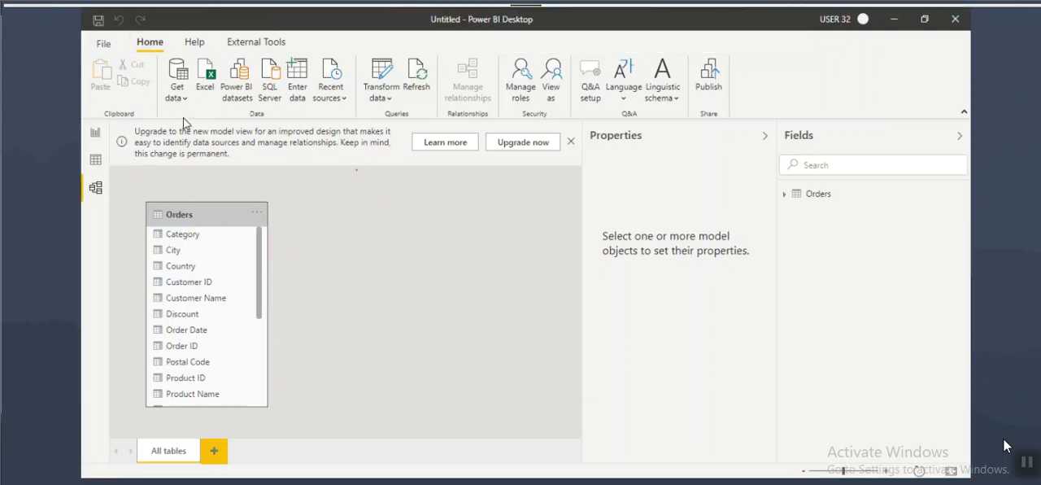
Step: Load the Dim_Date table from the Excel workbook Date Dimension.xlsx in the DAX folder
left_click(204, 82)
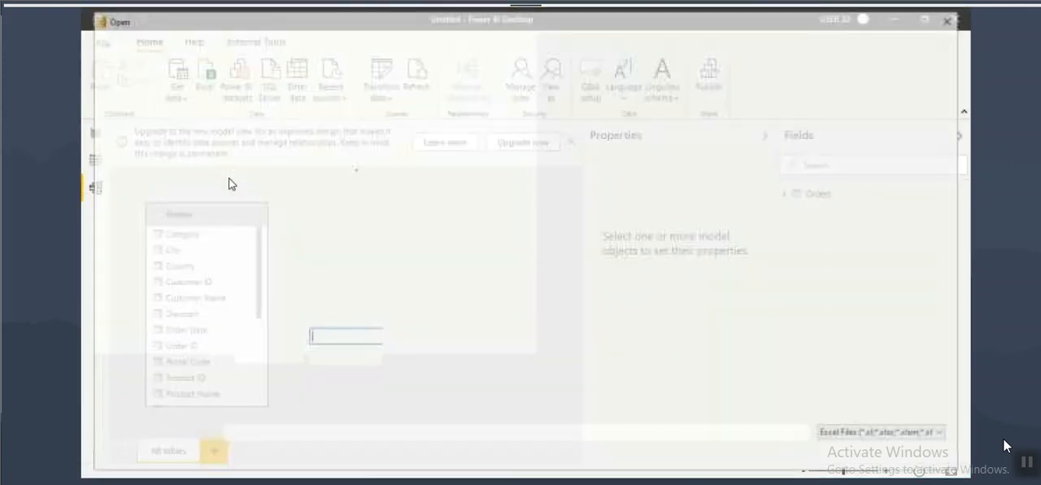
scroll(102, 277, "down", 1)
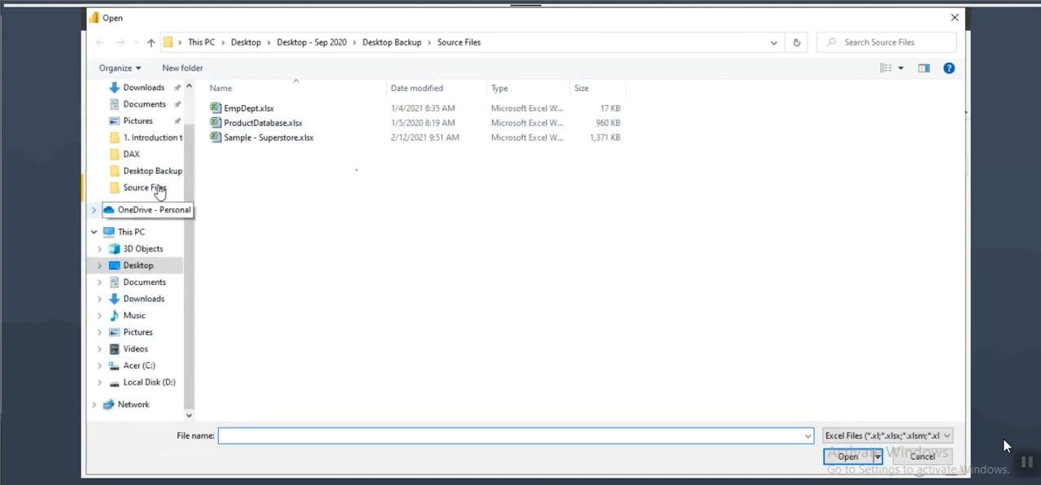
left_click(139, 155)
left_click(256, 109)
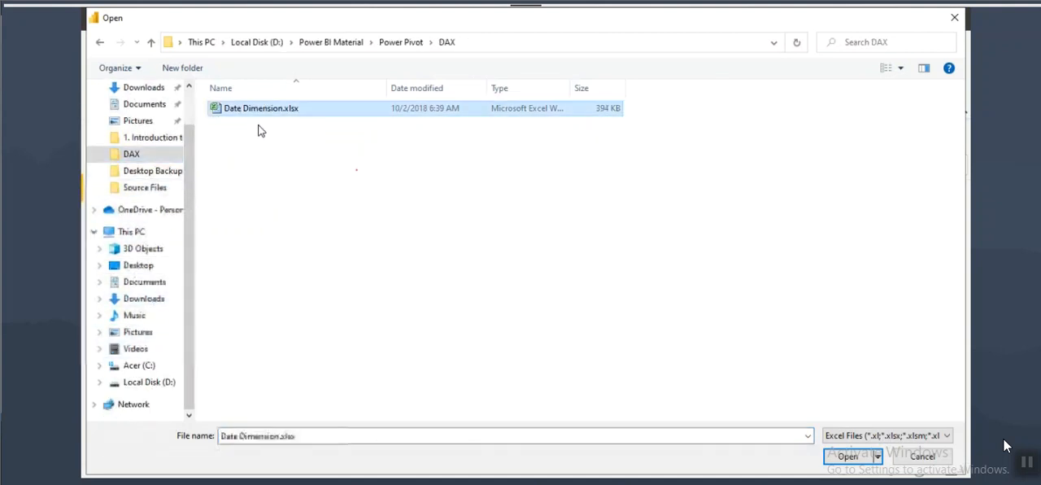
left_click(848, 458)
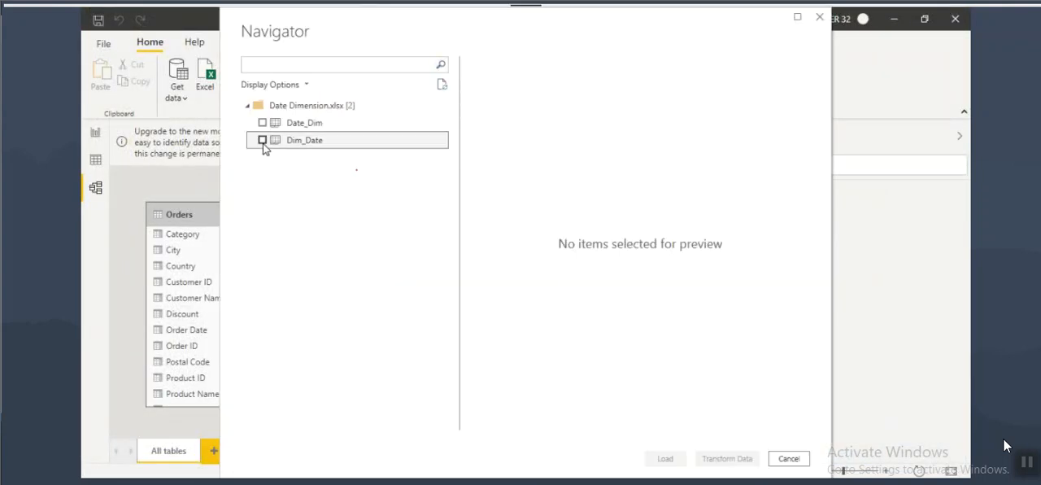
left_click(262, 140)
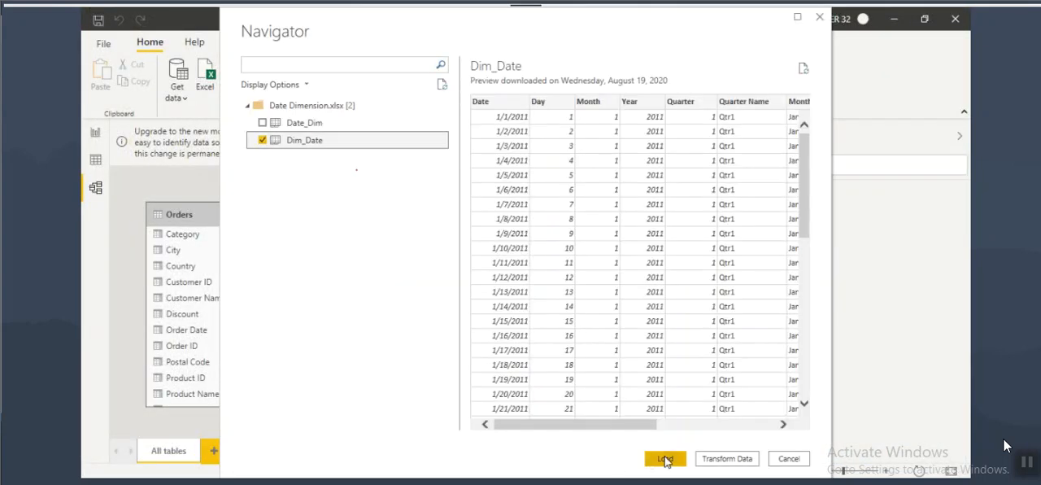
left_click(664, 456)
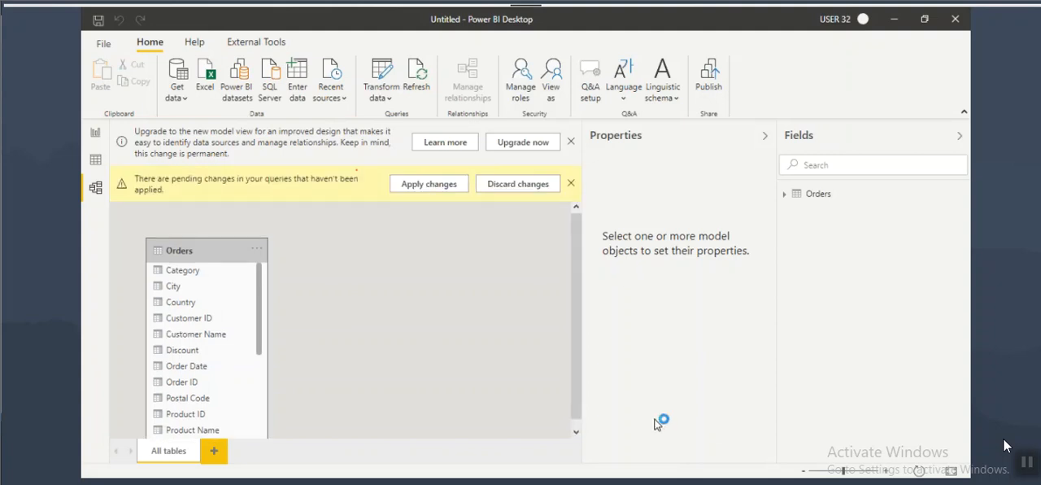
Step: Highlight "Mark as date table" in the Notepad notes and return to Power BI Desktop
key("alt+Tab")
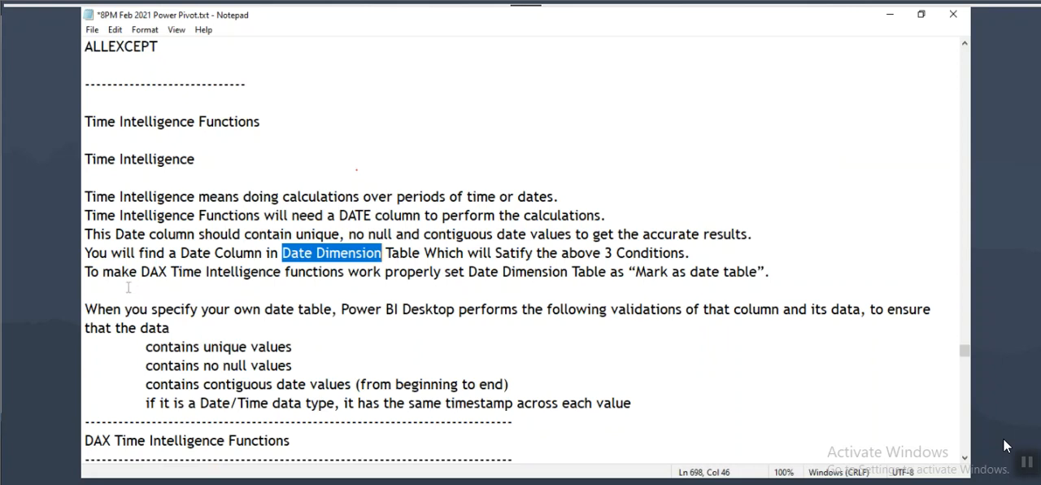
left_click_drag(122, 271, 770, 272)
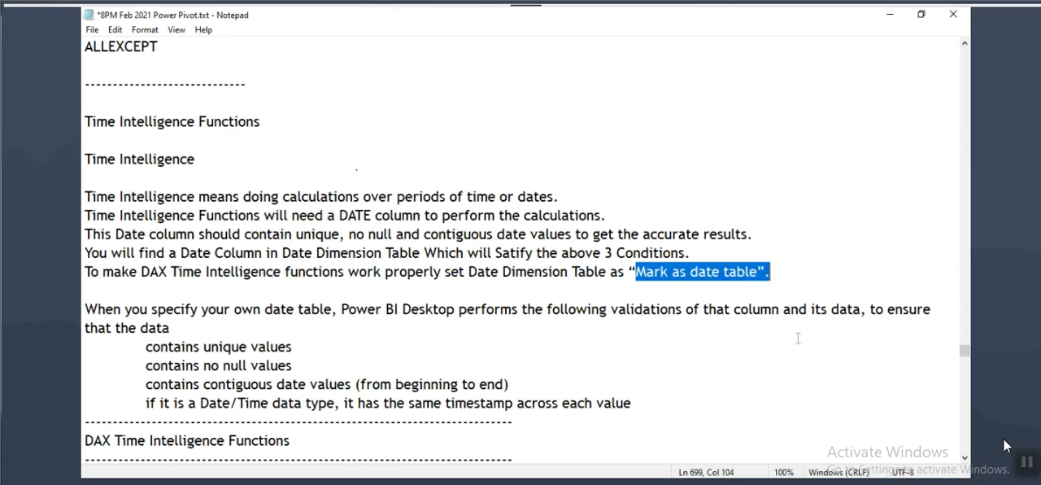
key("alt+Tab")
Step: Move the Dim_Date table closer to the Orders table in the model diagram
left_click(433, 215)
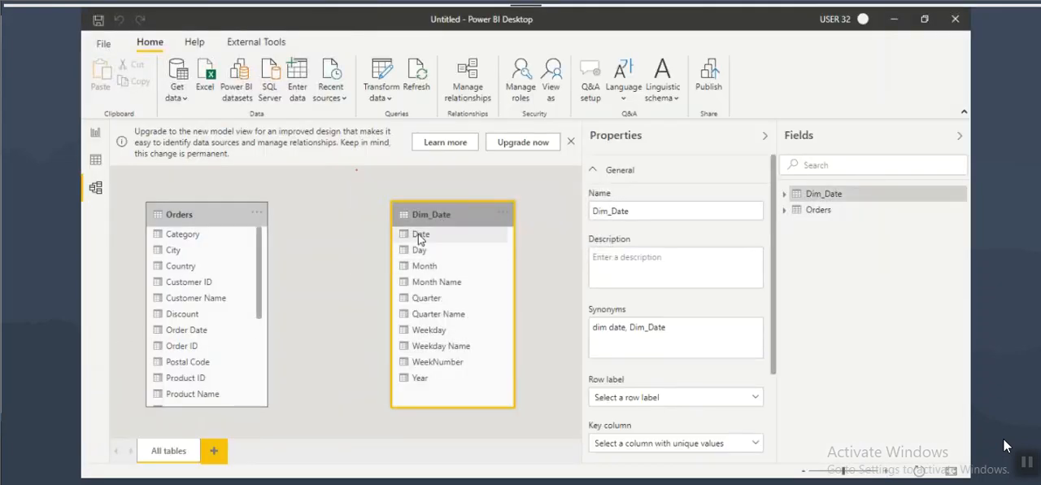
left_click(424, 236)
left_click_drag(429, 214, 377, 208)
scroll(431, 220, "down", 2)
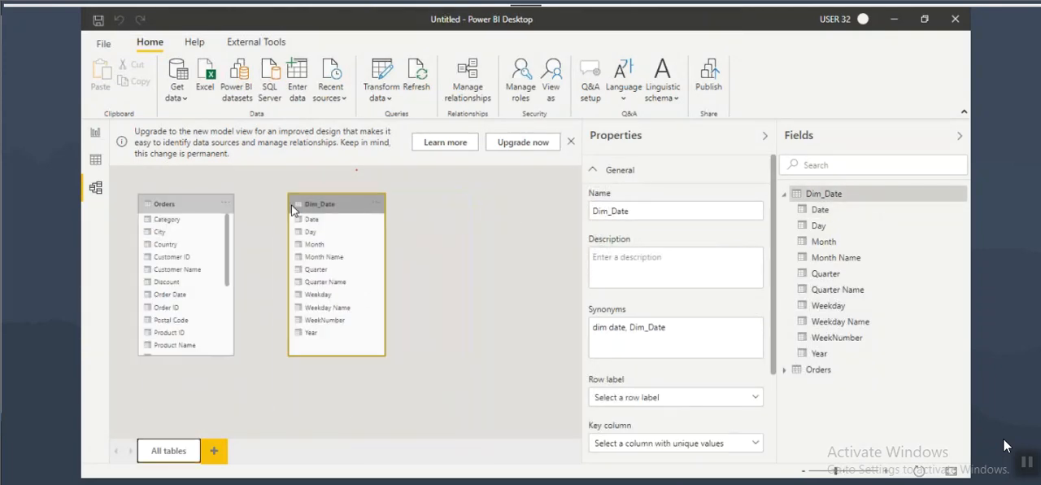
left_click(95, 162)
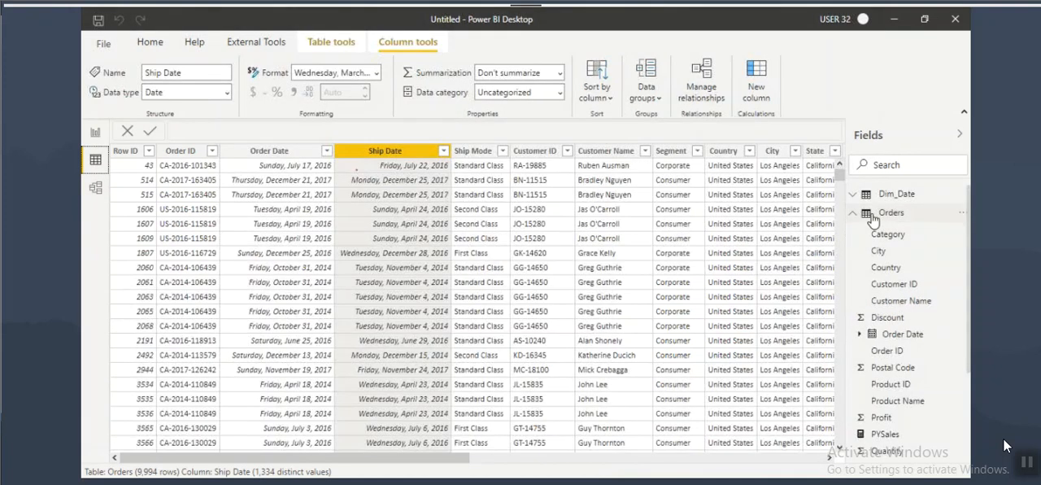
left_click(95, 133)
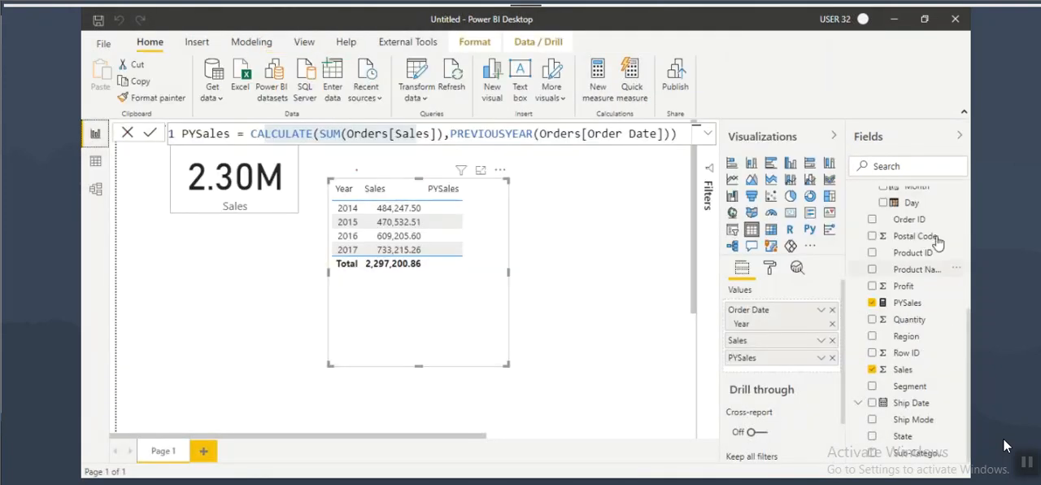
scroll(928, 236, "up", 3)
left_click(901, 200)
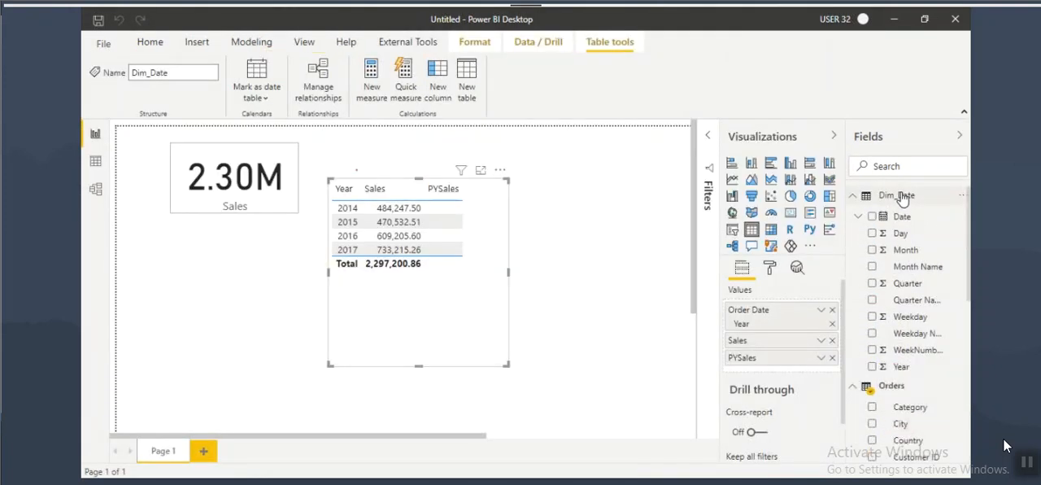
right_click(901, 201)
mouse_move(890, 385)
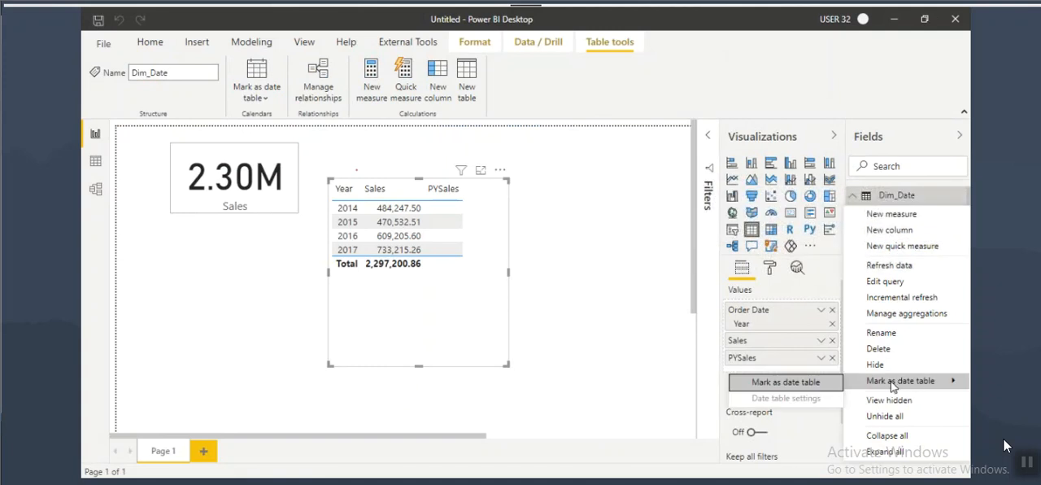
left_click(789, 384)
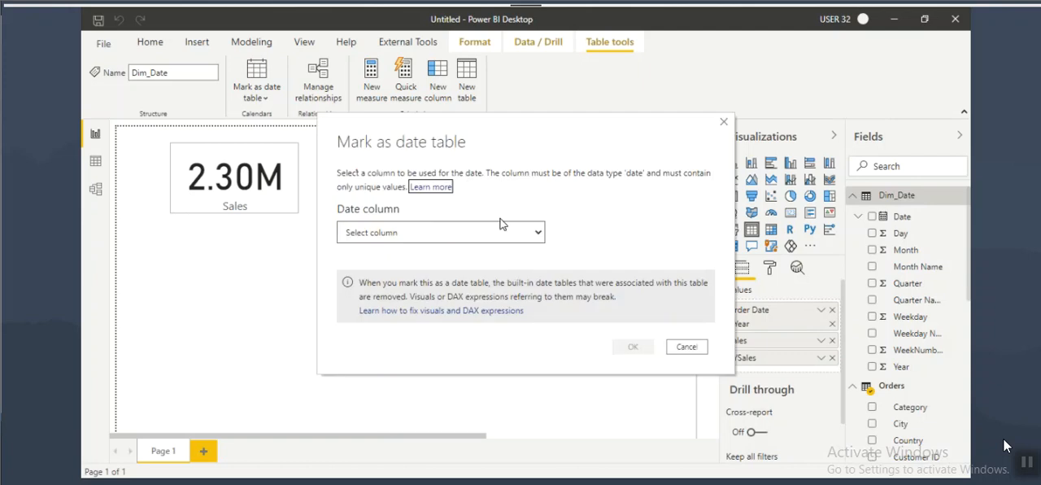
key("ctrl+2")
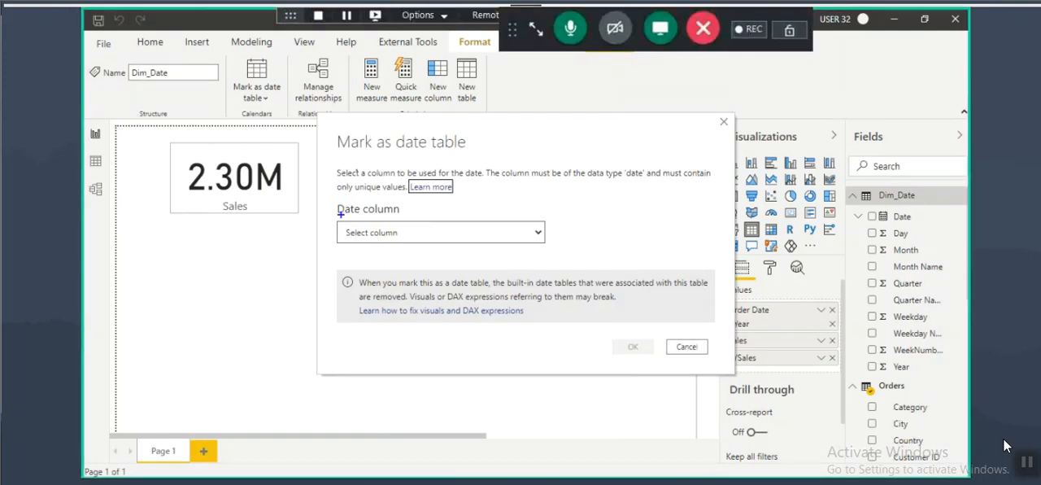
left_click_drag(332, 200, 404, 221)
left_click_drag(360, 241, 439, 231)
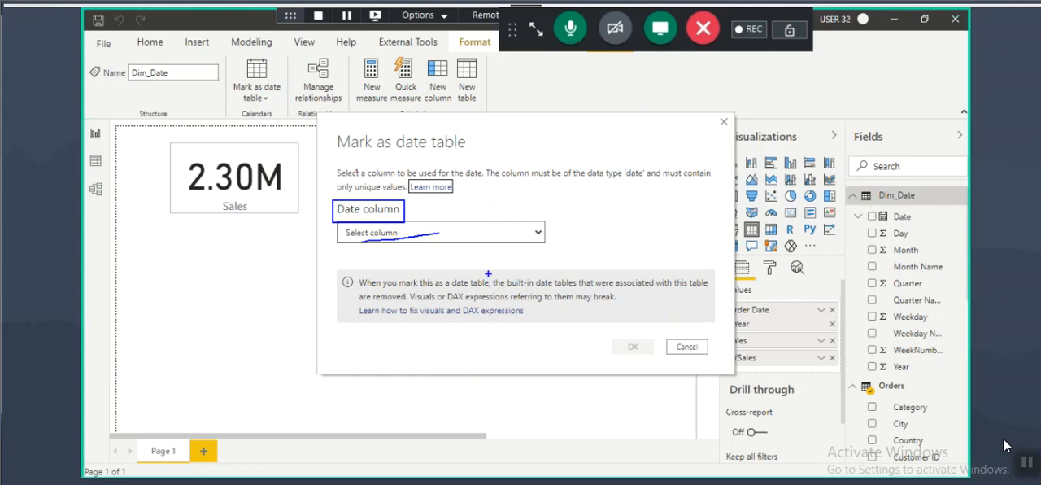
left_click(687, 346)
Step: Display the Dim_Date table's data and look through the values in its Date column
left_click(95, 160)
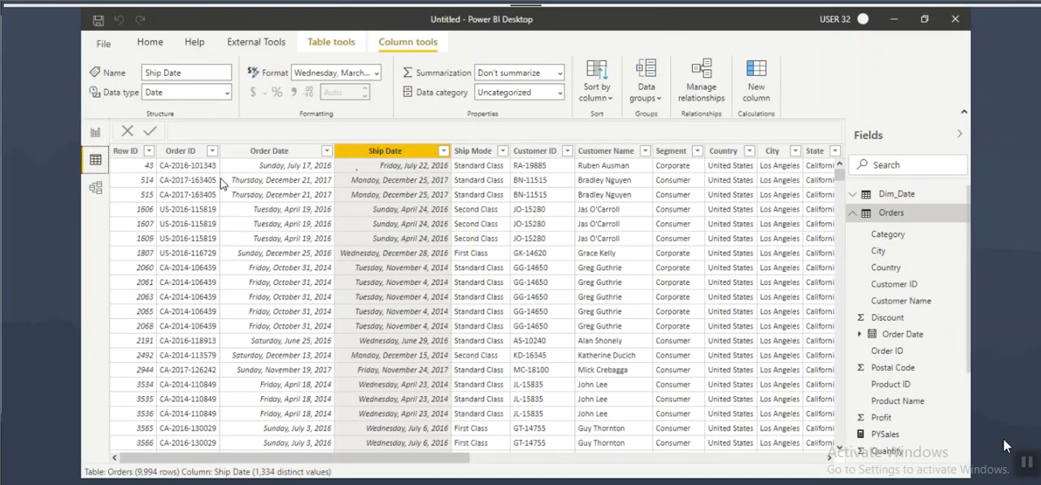
left_click(895, 193)
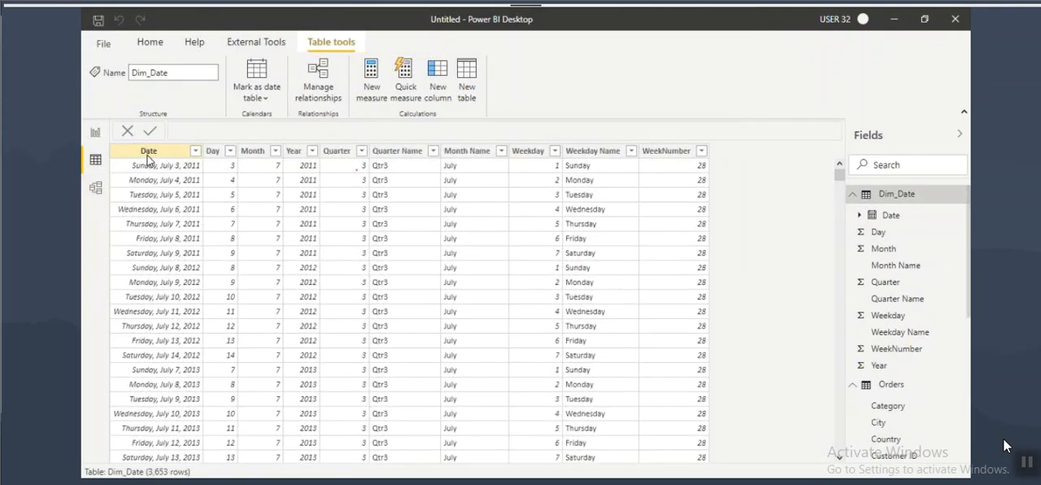
left_click(130, 154)
scroll(159, 256, "down", 10)
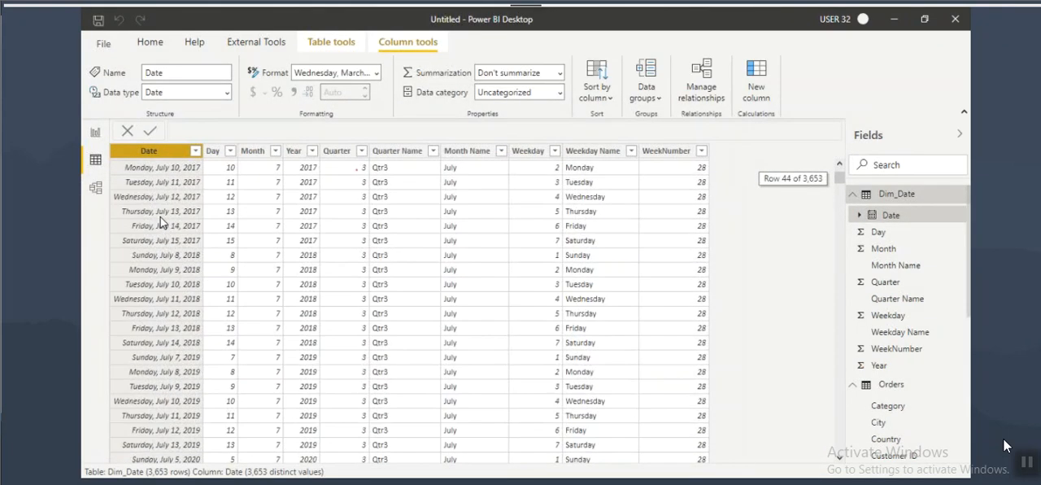
Step: Underline rows and draw an arrow down the Dim_Date Date column to illustrate its unique dates, and clear the drawing
left_click_drag(130, 173, 218, 173)
mouse_move(114, 192)
left_mouse_down()
mouse_move(201, 192)
mouse_move(158, 255)
left_mouse_up()
left_click_drag(141, 224, 156, 250)
left_click_drag(174, 217, 150, 278)
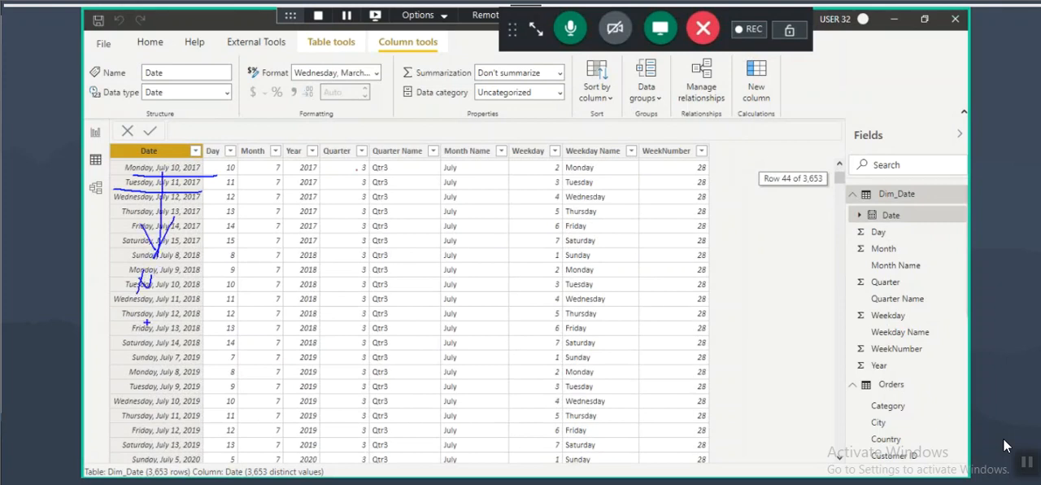
mouse_move(156, 309)
left_mouse_down()
mouse_move(151, 334)
mouse_move(184, 333)
left_mouse_up()
left_click_drag(142, 358, 197, 317)
key("Escape")
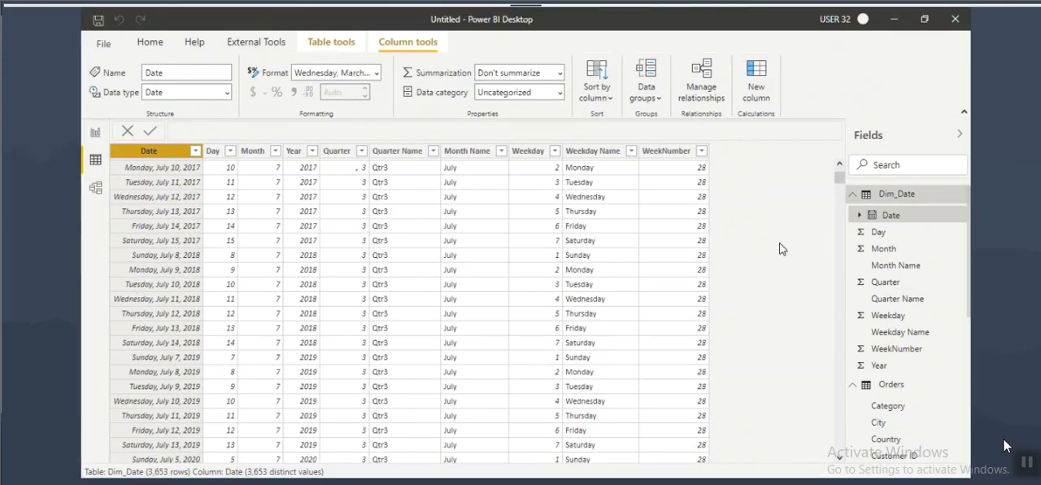
Step: Open the Mark as date table dialog for Dim_Date and choose Date as the date column
right_click(896, 199)
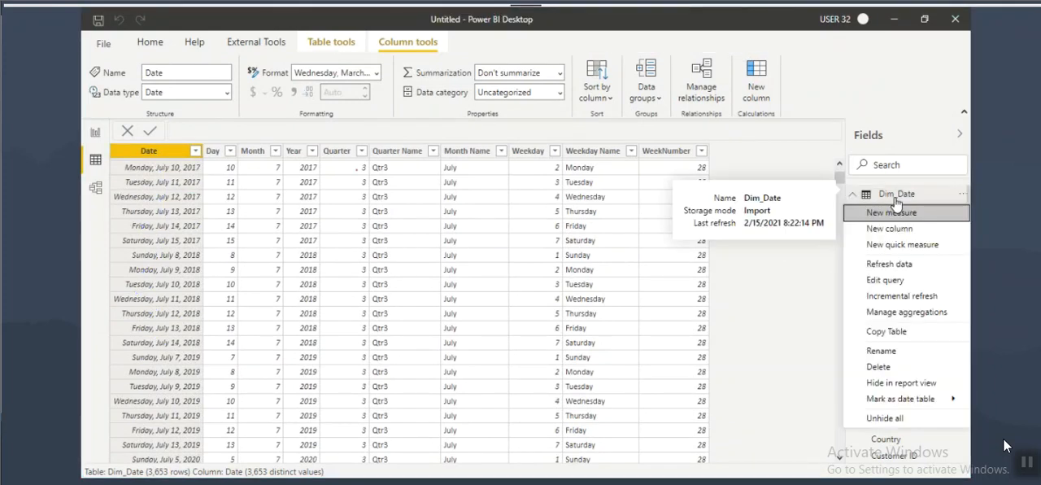
left_click(895, 198)
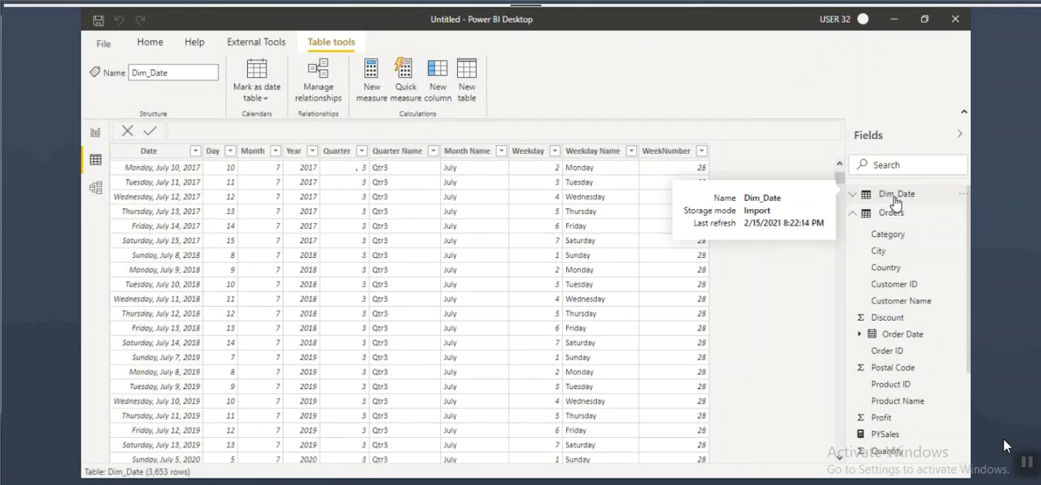
right_click(895, 203)
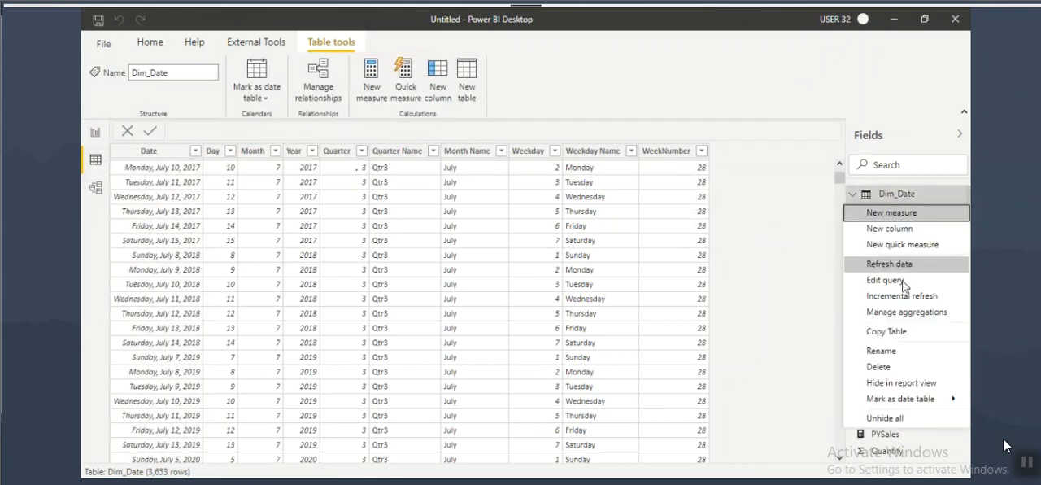
mouse_move(902, 399)
left_click(803, 403)
left_click(374, 234)
left_click(355, 260)
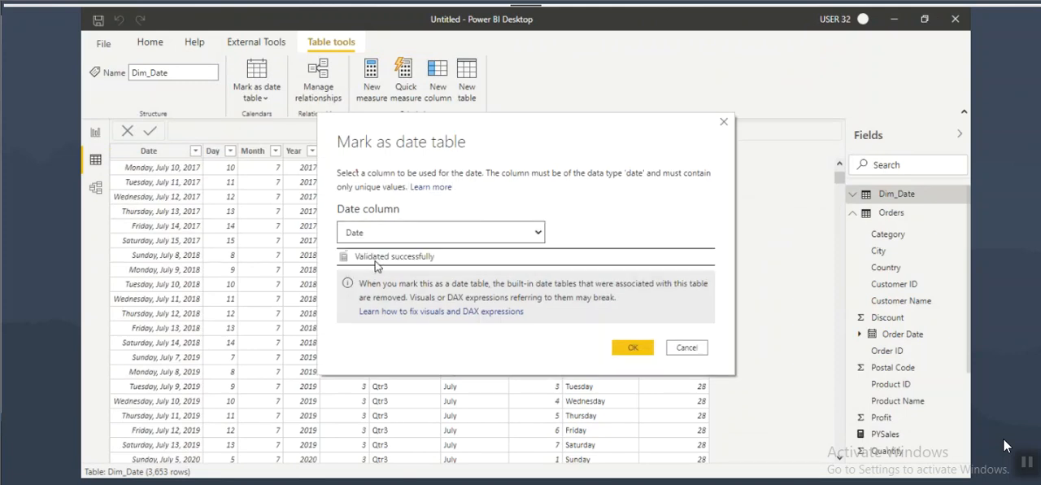
Step: Box, tick and underline the validation message, clear the drawing, and confirm marking Dim_Date as the date table
key("ctrl+2")
mouse_move(337, 248)
left_mouse_down()
mouse_move(449, 267)
mouse_move(489, 233)
left_mouse_up()
left_click_drag(377, 262, 436, 270)
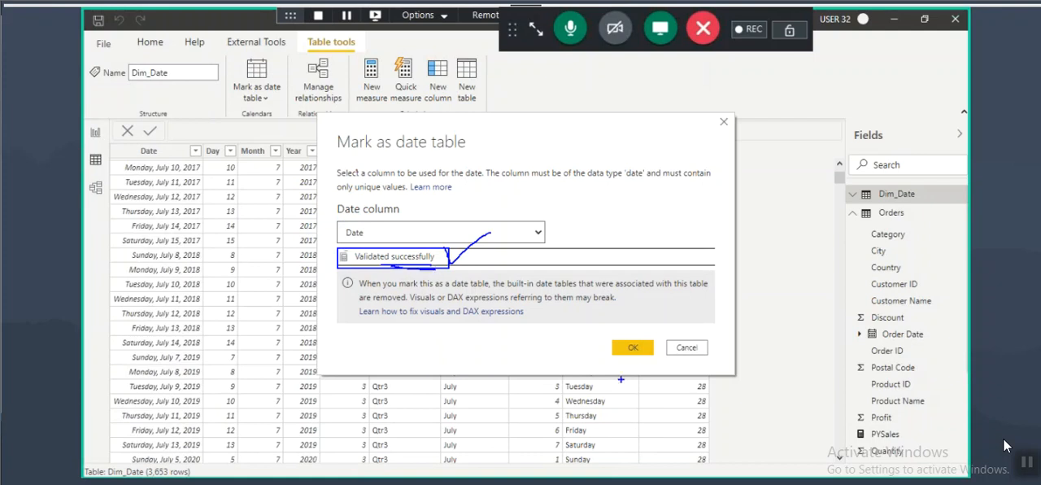
key("ctrl+2")
left_click(632, 347)
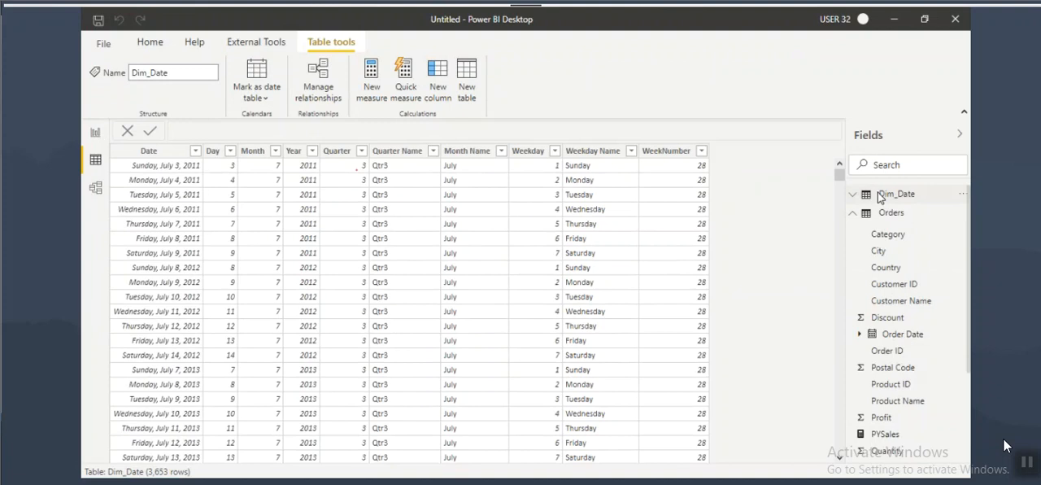
Step: Move Dim_Date slightly away from Orders in the model diagram, circle its Date column, and clear the drawing
left_click(95, 187)
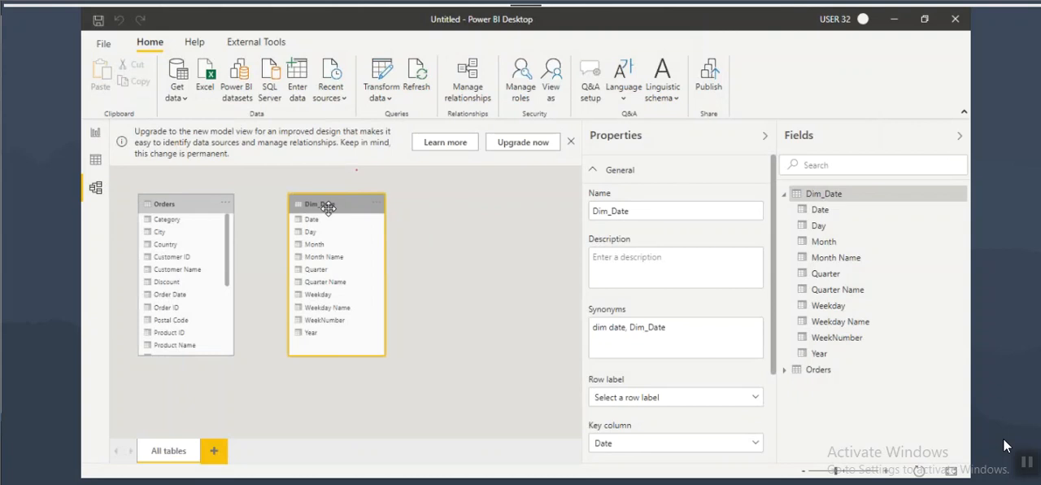
left_click_drag(327, 208, 356, 211)
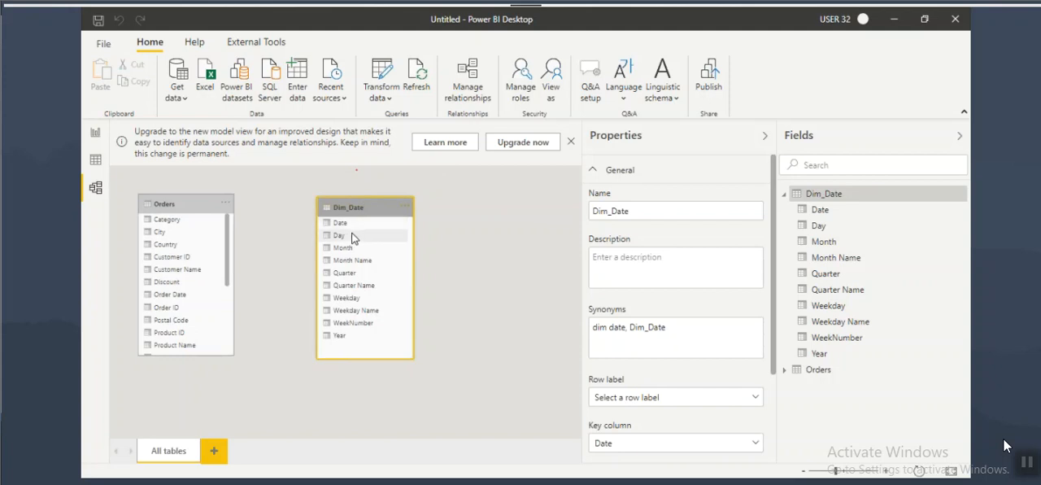
key("ctrl+2")
mouse_move(314, 227)
left_mouse_down()
mouse_move(350, 228)
mouse_move(322, 229)
left_mouse_up()
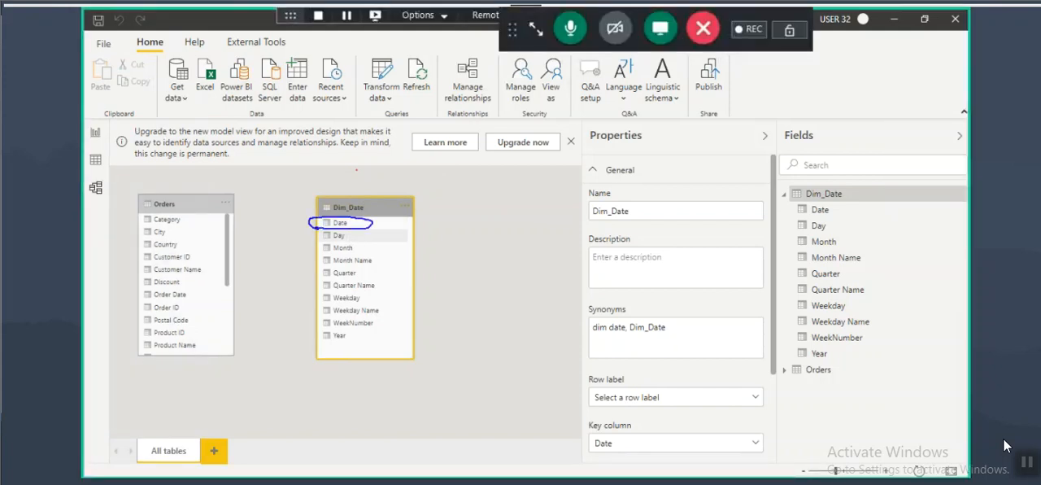
key("Escape")
Step: Highlight Orders[Order Date] in the PYSales formula and delete the Year, Sales and PYSales table visual from Page 1
left_click(96, 134)
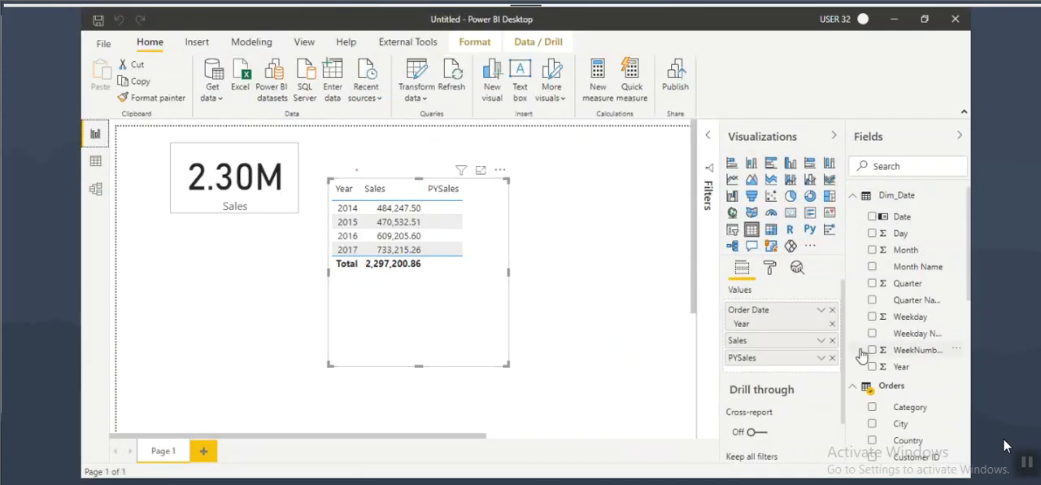
scroll(903, 366, "down", 10)
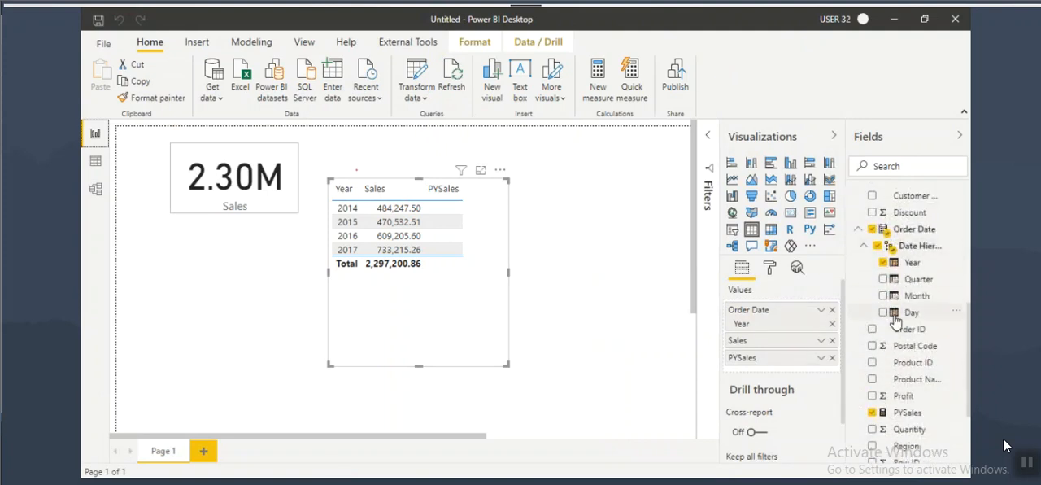
left_click(906, 303)
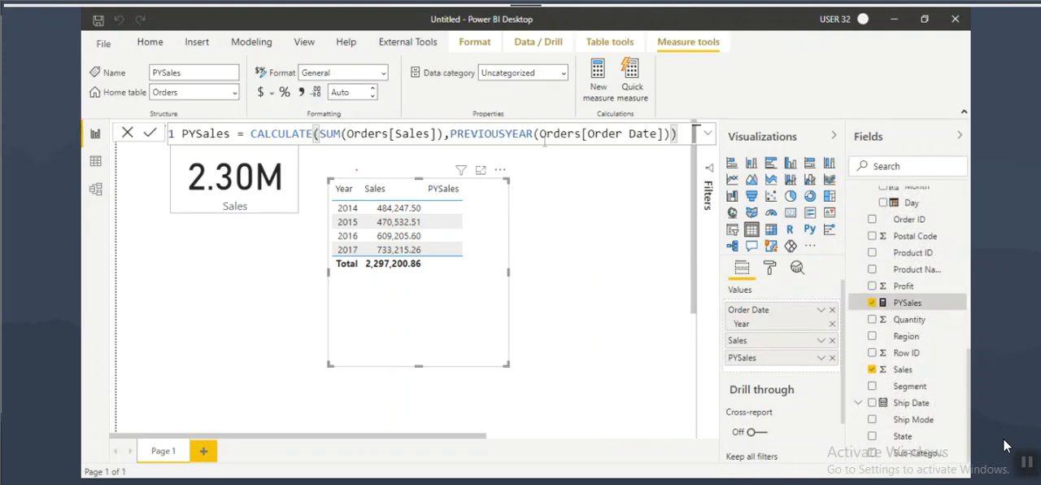
left_click_drag(626, 134, 657, 135)
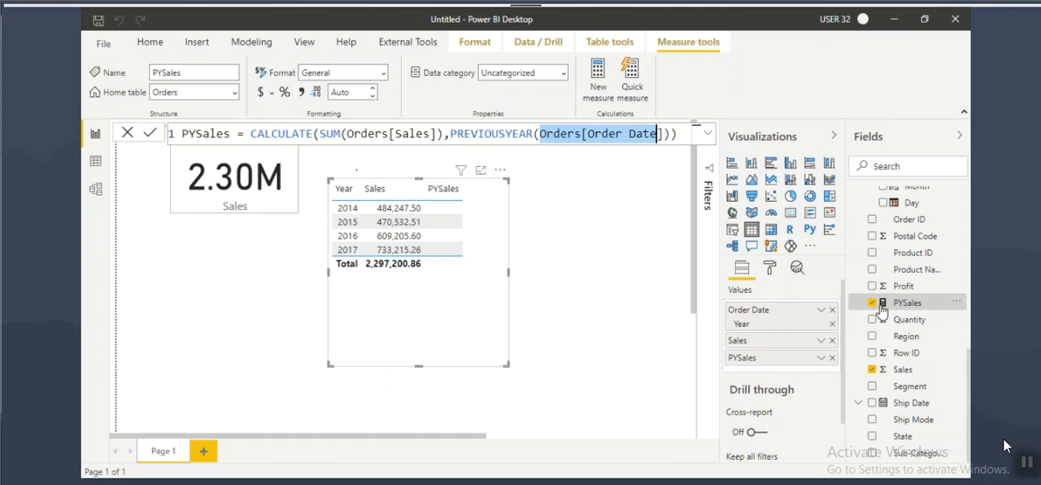
left_click(414, 324)
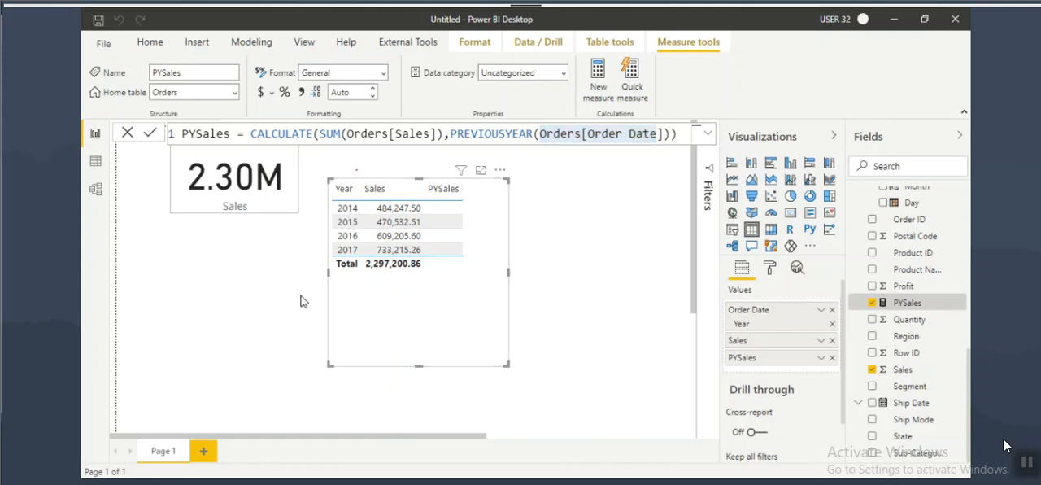
key("Delete")
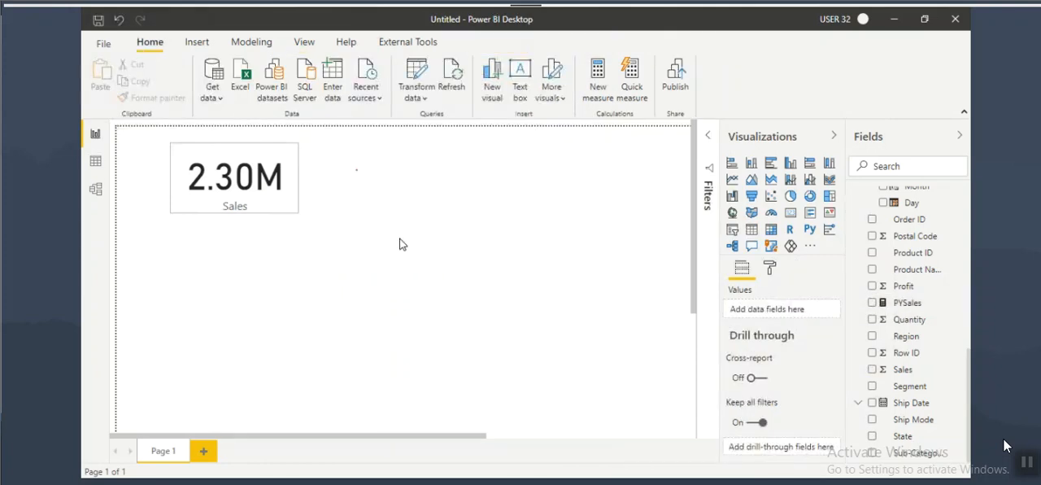
Step: Sketch the missing link between the Orders and Dim_Date tables in the data model, and clear the drawing
left_click(95, 192)
left_click(195, 205)
key("ctrl+2")
left_click_drag(240, 130, 306, 179)
left_click_drag(255, 143, 252, 166)
left_click_drag(362, 208, 257, 132)
mouse_move(187, 203)
left_mouse_down()
mouse_move(278, 156)
mouse_move(268, 176)
mouse_move(298, 199)
left_mouse_up()
left_click_drag(145, 211, 194, 211)
key("Escape")
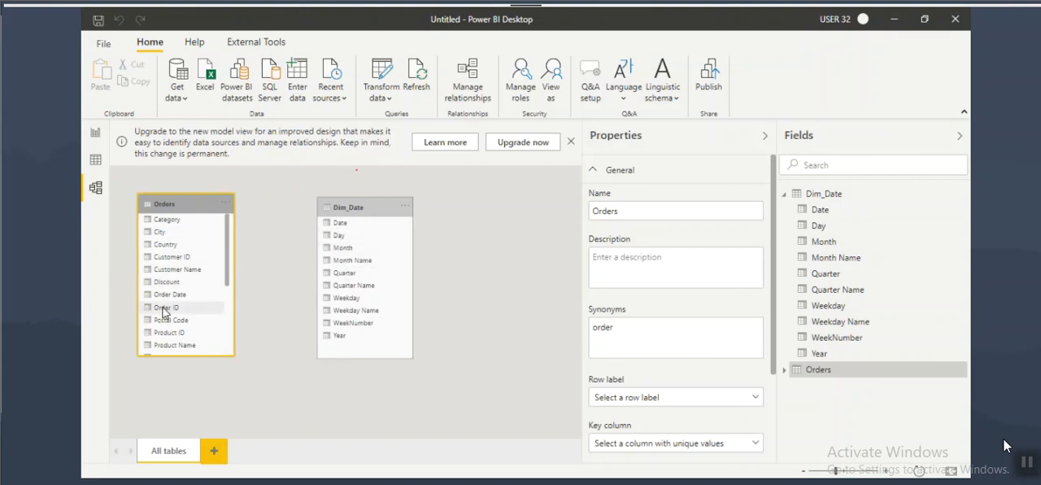
Step: Create a relationship between Order Date in Orders and Date in Dim_Date, box Order Date, and clear the drawing
left_click_drag(151, 295, 334, 227)
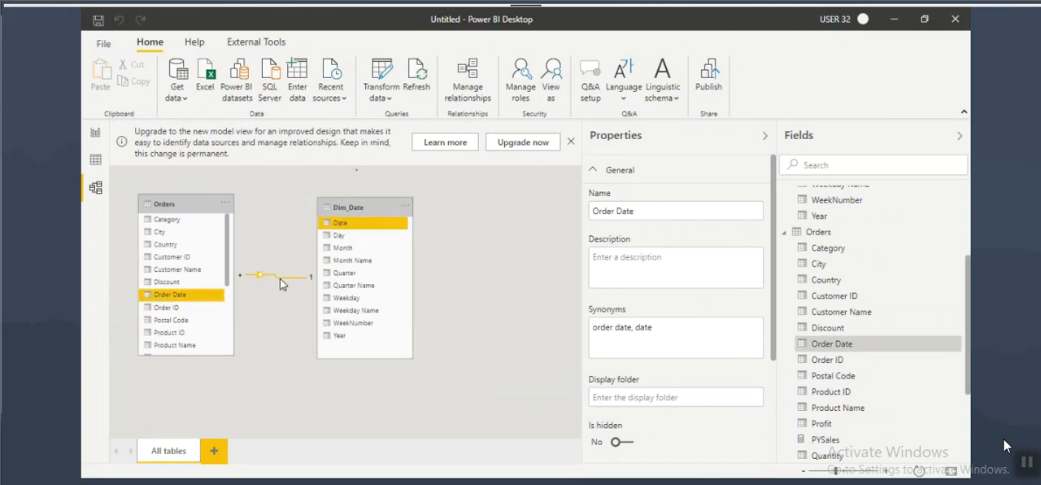
key("ctrl+2")
left_click_drag(140, 290, 207, 301)
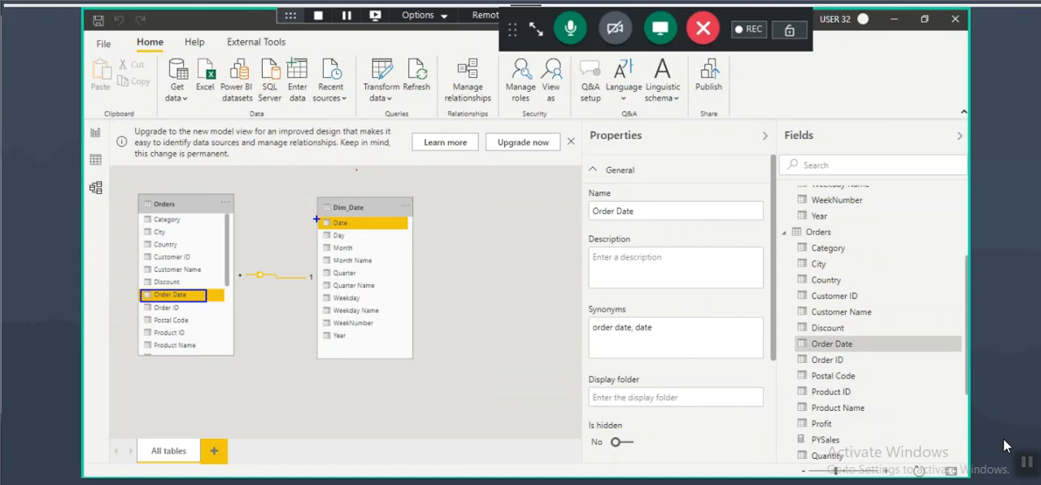
key("Escape")
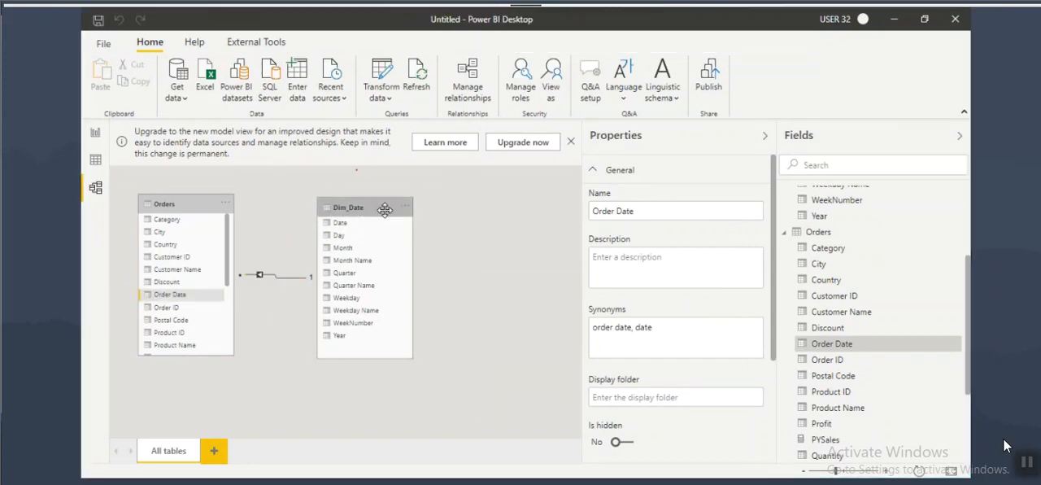
Step: Add a table visual beside the Sales card on Page 1 with Year from Dim_Date and Sales from Orders
left_click(96, 135)
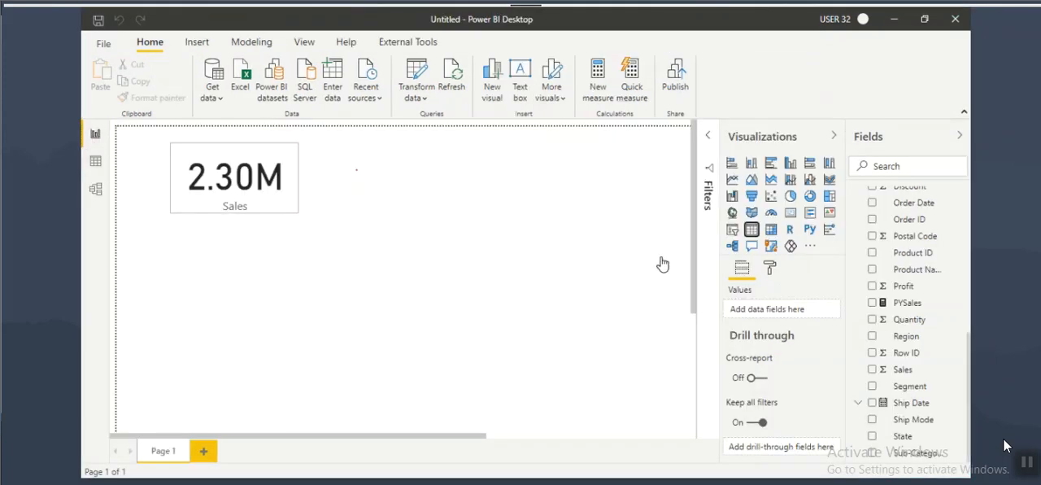
left_click(751, 230)
left_click_drag(270, 306, 435, 172)
left_click_drag(476, 233, 490, 280)
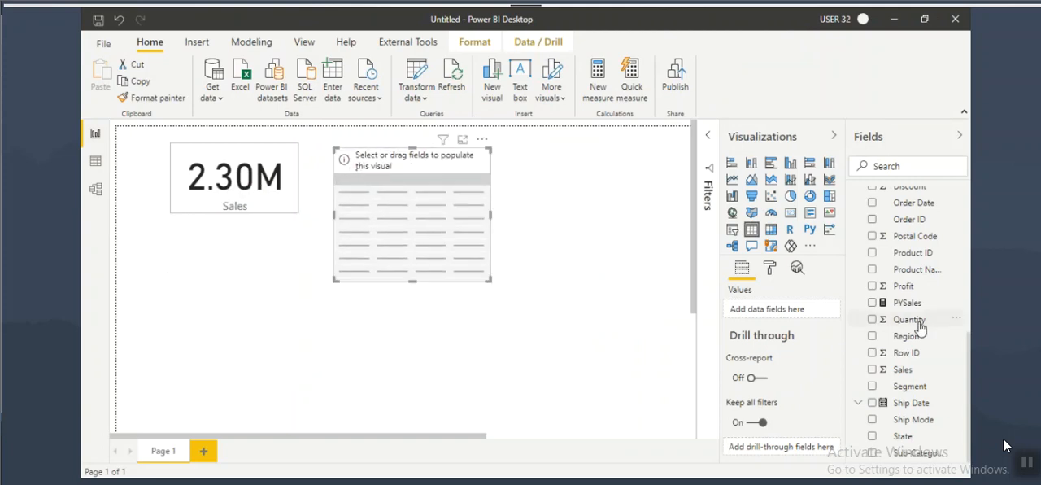
scroll(914, 326, "up", 5)
left_click_drag(900, 366, 436, 243)
scroll(911, 325, "down", 5)
left_click_drag(902, 369, 478, 238)
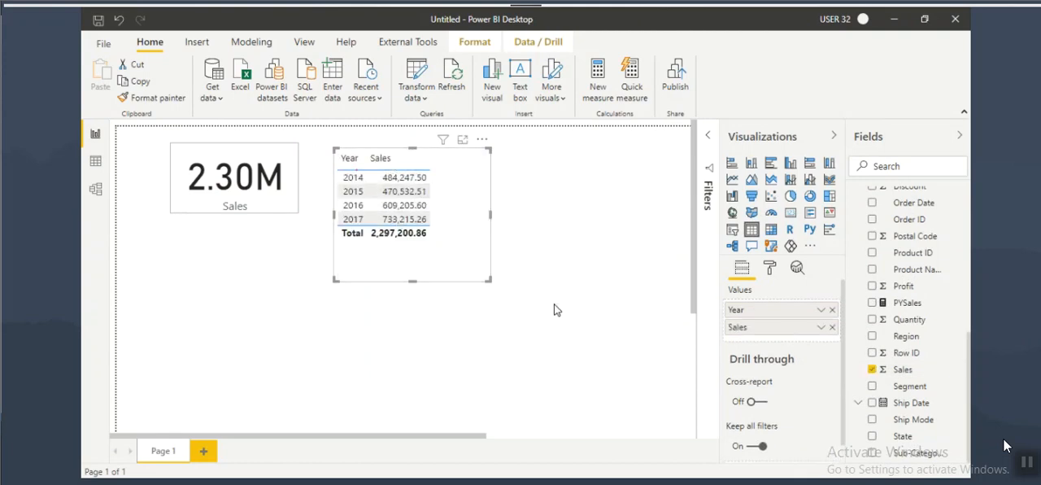
Step: Replace the PYSales measure's expression with the start of a new one, CALCULATE(SUM(Orders[Sales])
left_click(906, 302)
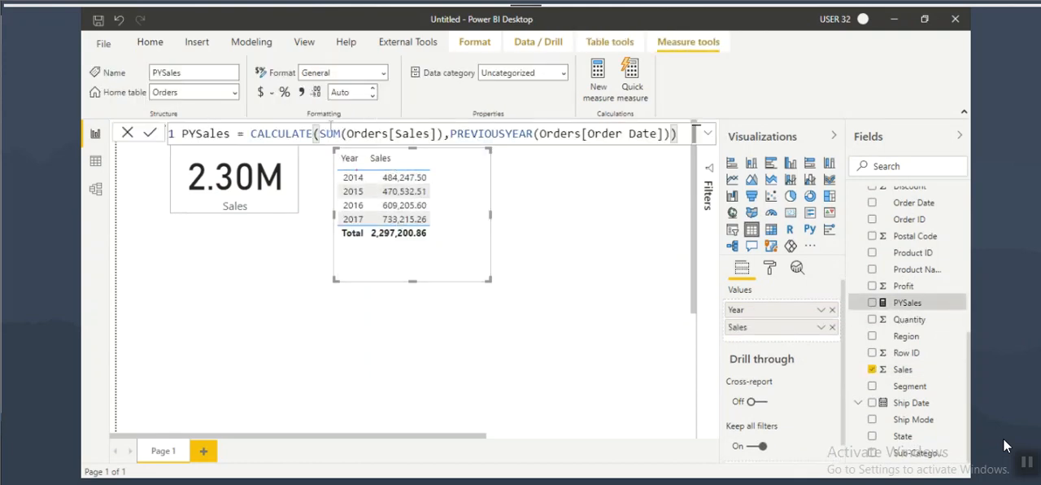
left_click_drag(251, 133, 678, 133)
type("C")
key("Tab")
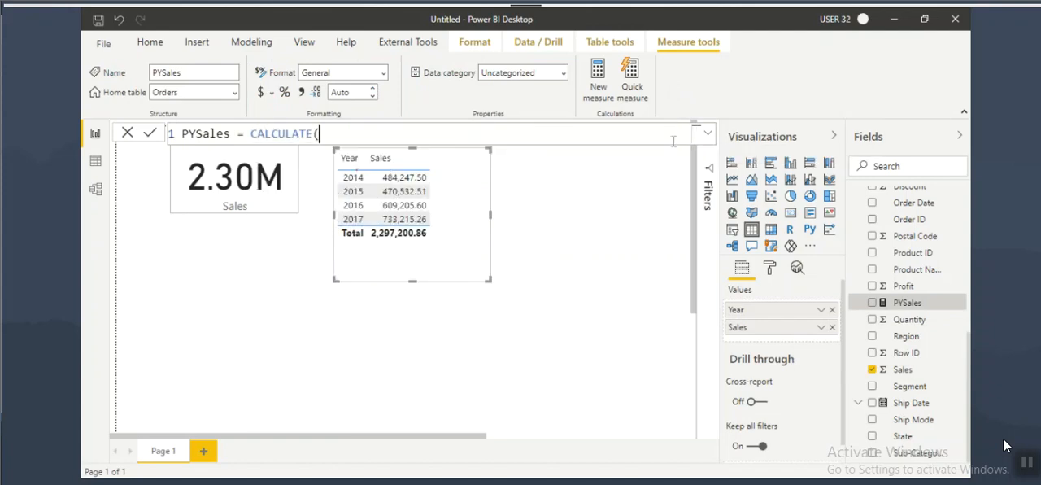
type("(")
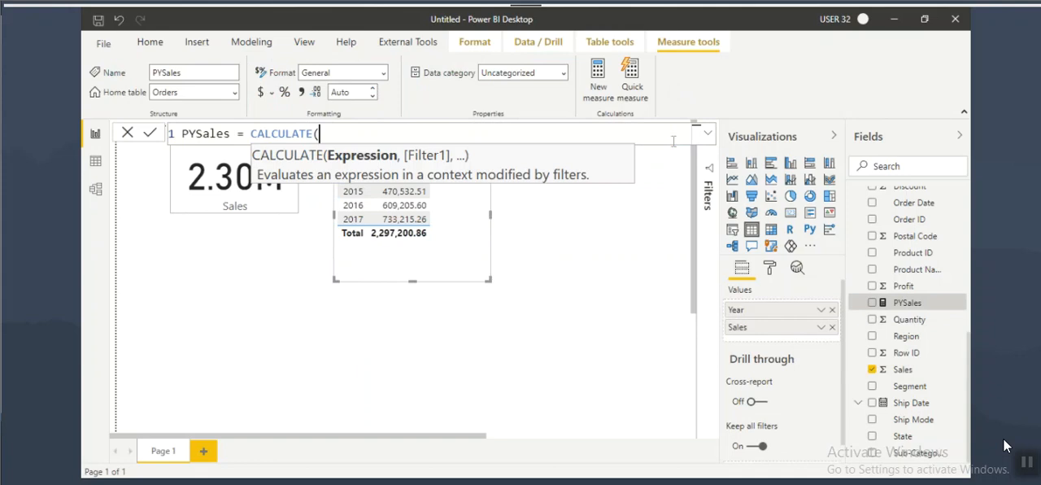
type("su")
key("Tab")
type("(sale")
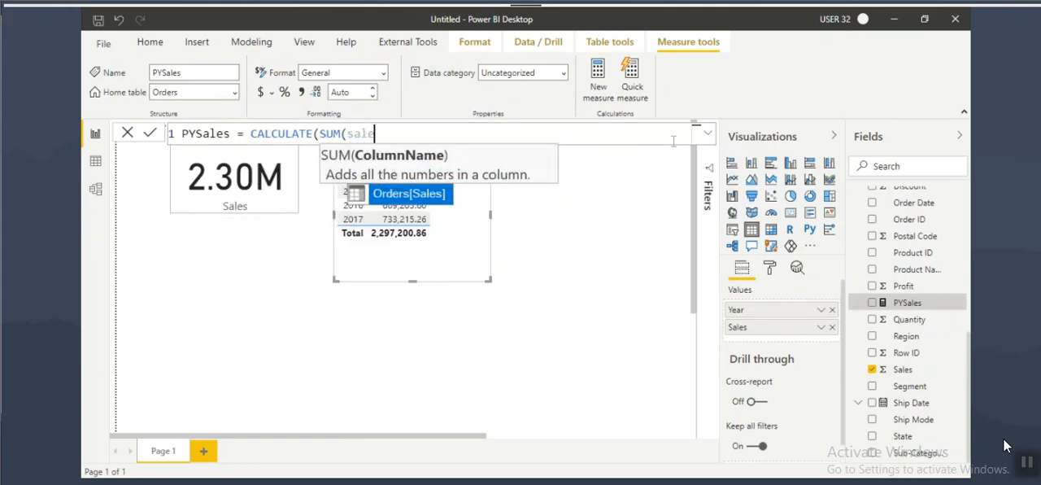
key("Tab")
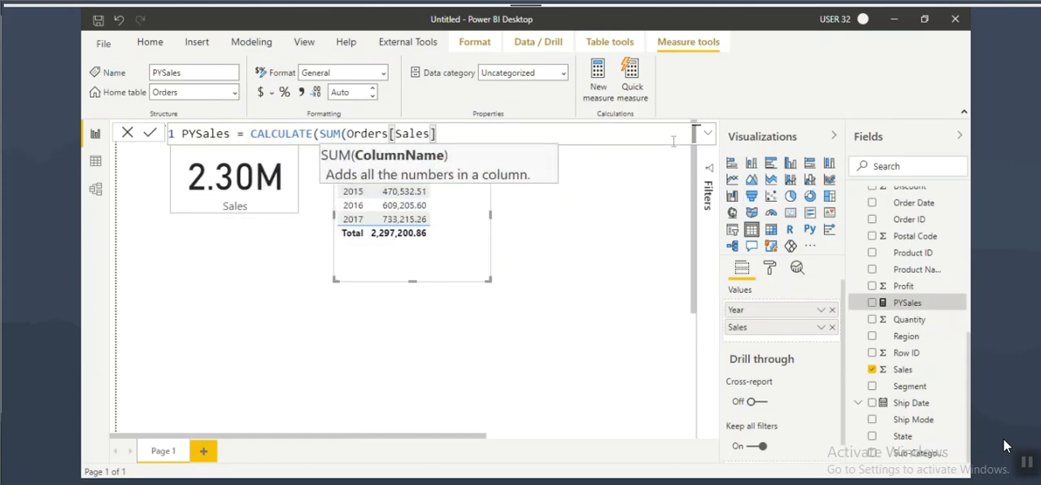
Step: Complete the PYSales formula with the filter PREVIOUSYEAR(Dim_Date[Date]), commit it, and highlight Dim_Date[Date] in it
type(",previ")
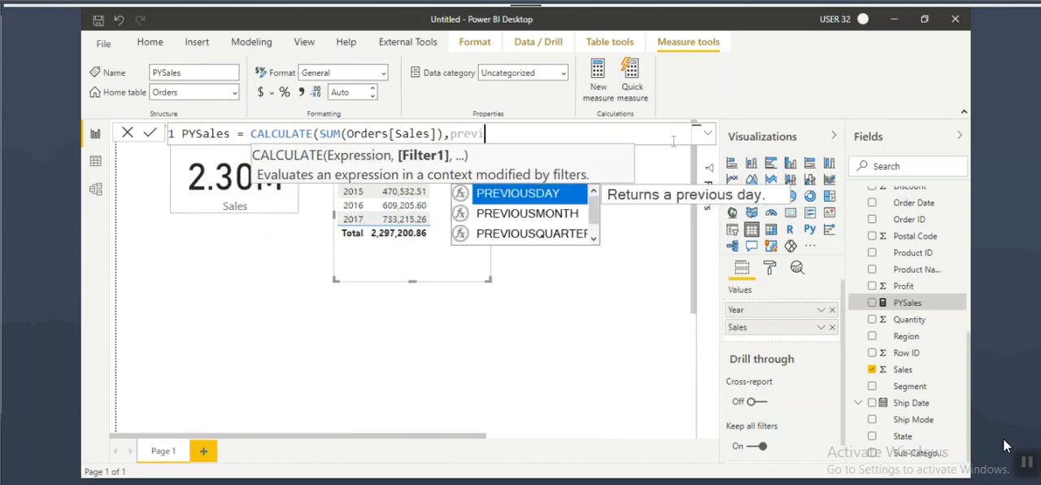
key("Down")
key("Down")
key("Down")
key("Tab")
type("(")
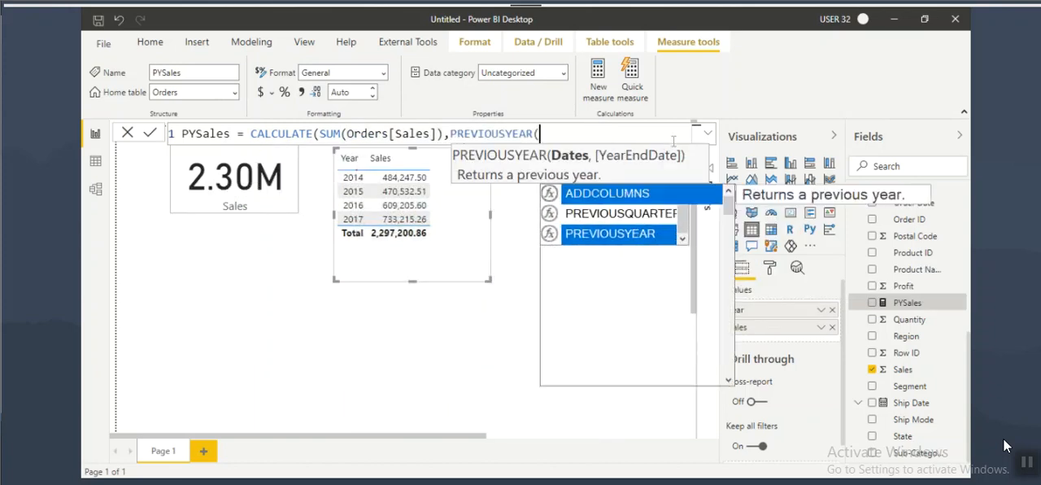
type("date")
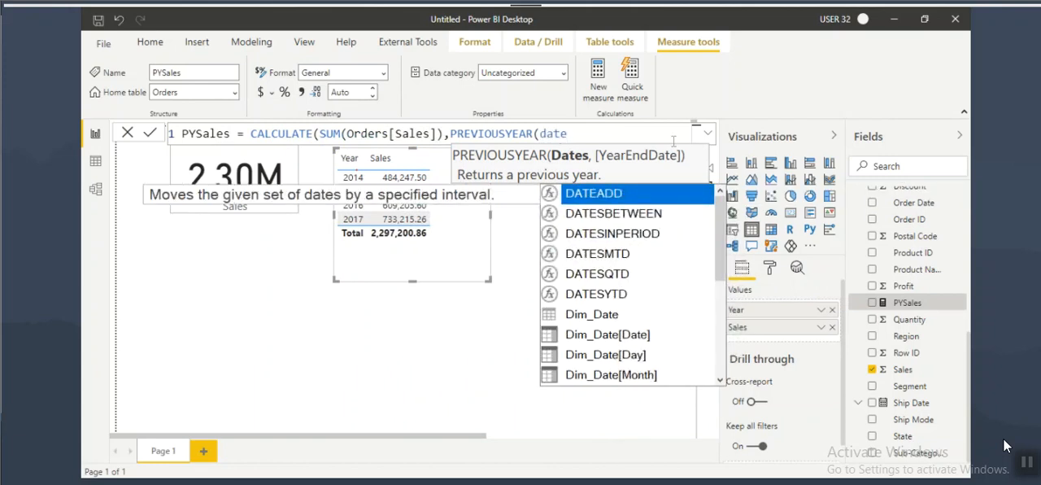
key("Down")
key("Down")
key("Down")
key("Down")
key("Down")
key("Down")
key("Down")
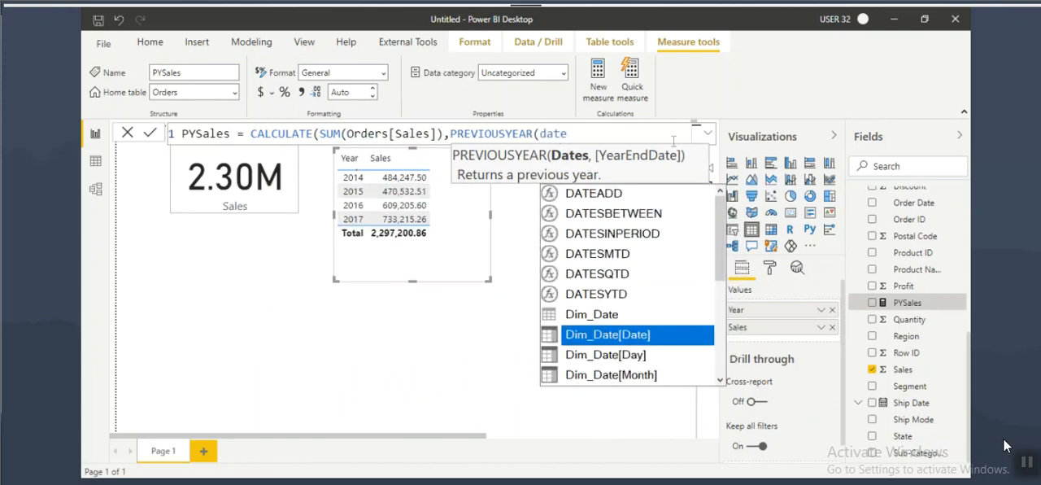
key("Tab")
type("))")
key("Return")
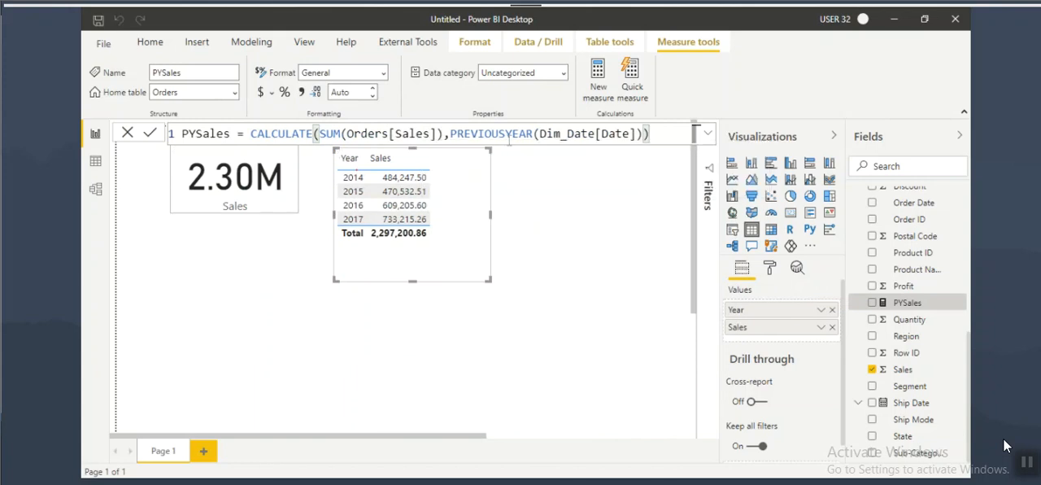
left_click_drag(470, 133, 635, 134)
left_click(582, 134)
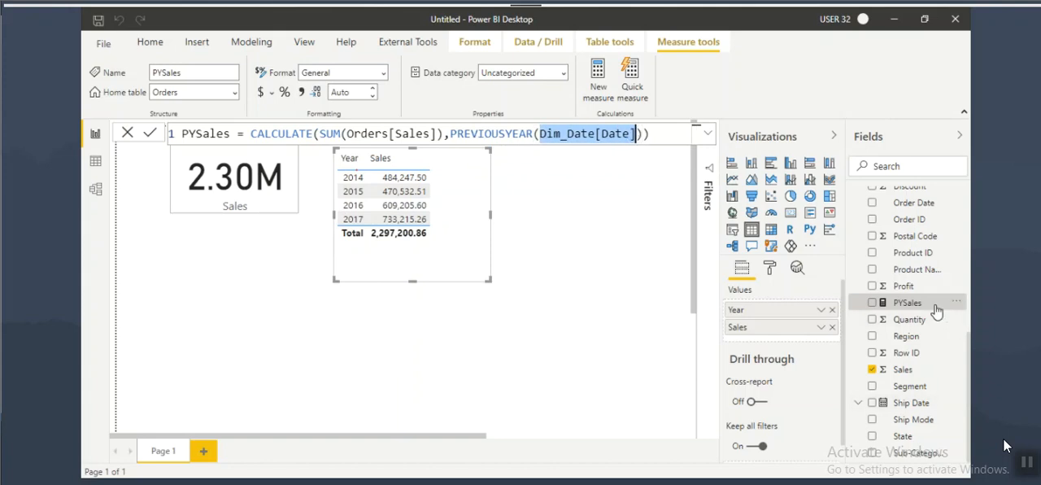
Step: Move the Year and Sales table slightly down, add the PYSales measure to it, and widen the visual
left_click_drag(439, 256, 445, 286)
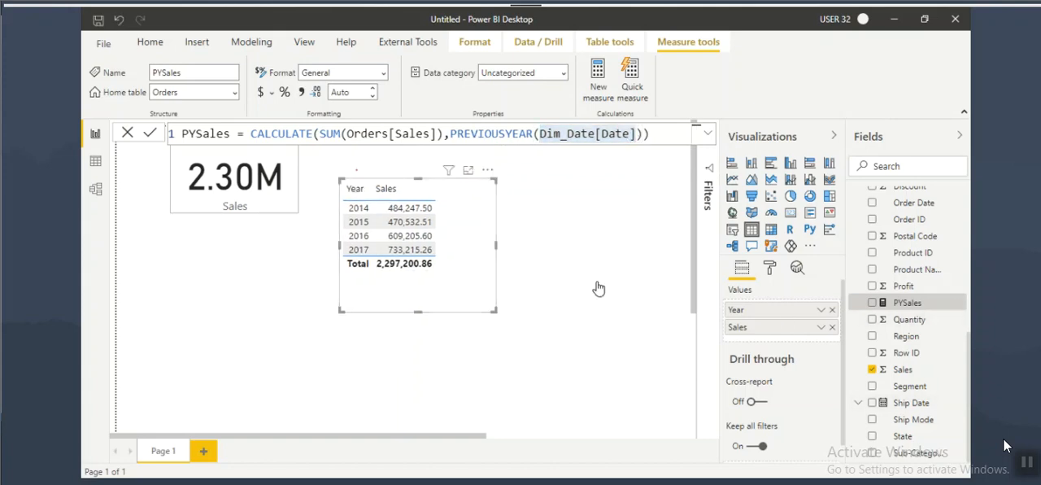
left_click_drag(907, 303, 456, 281)
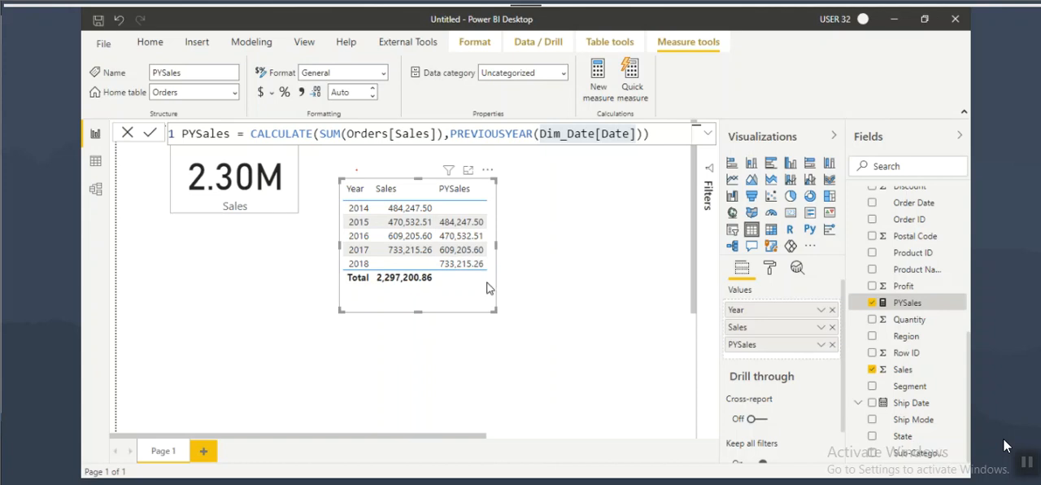
left_click_drag(495, 244, 541, 244)
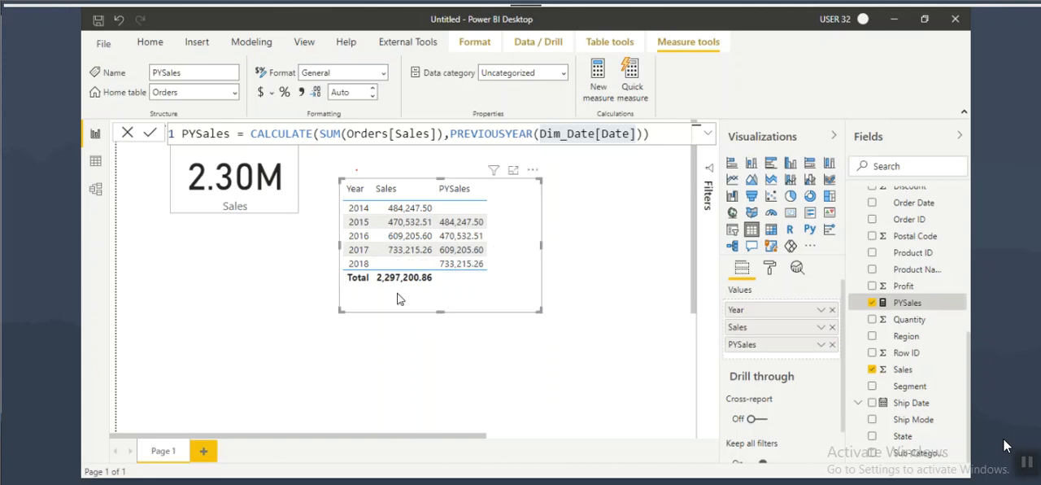
Step: Mark the 2017 Sales and PYSales values, draw an arrow from 2017 to 2016, write "Growth" beside the table, and clear the drawing
left_click_drag(346, 256, 374, 256)
left_click_drag(385, 256, 428, 256)
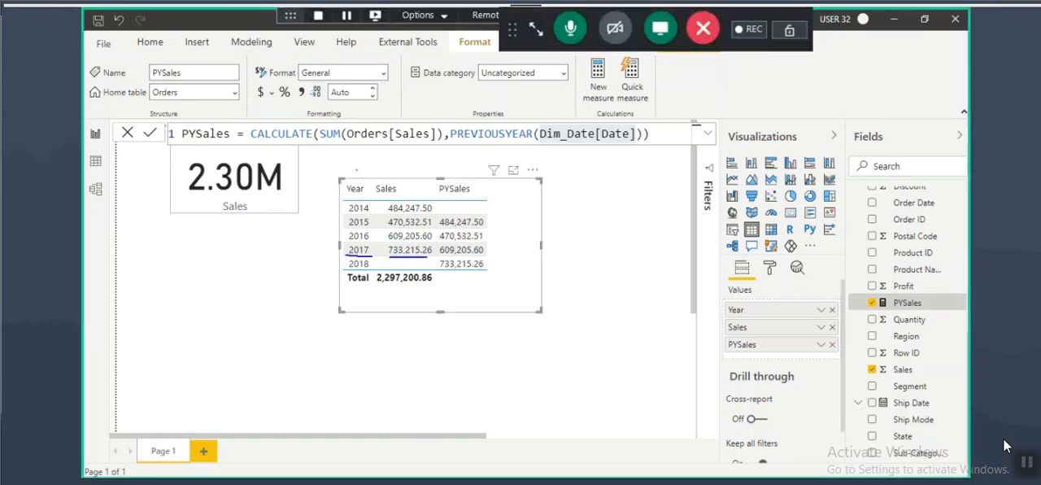
mouse_move(350, 253)
left_mouse_down()
mouse_move(317, 264)
mouse_move(344, 235)
left_mouse_up()
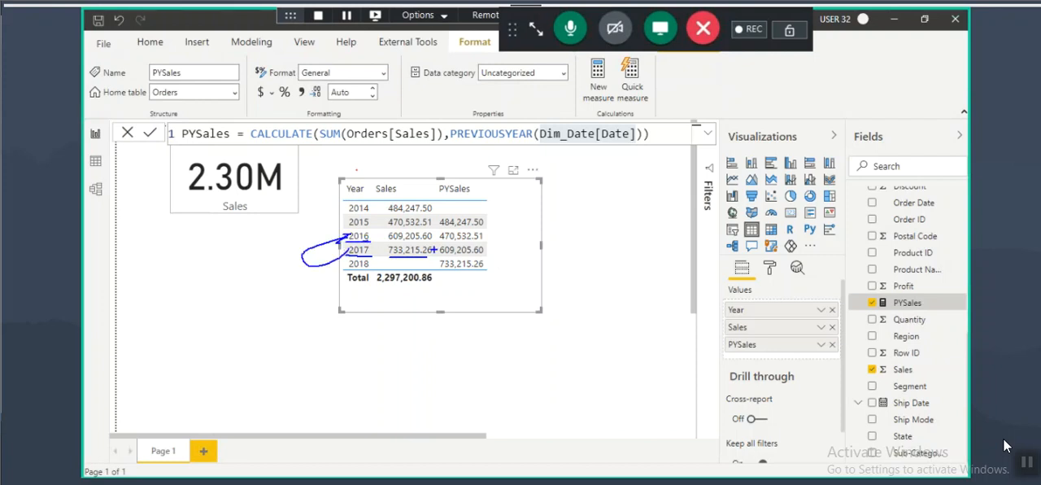
mouse_move(441, 256)
left_mouse_down()
mouse_move(482, 246)
mouse_move(380, 253)
mouse_move(443, 283)
mouse_move(462, 257)
left_mouse_up()
mouse_move(532, 198)
left_mouse_down()
mouse_move(520, 229)
mouse_move(555, 203)
mouse_move(622, 197)
left_mouse_up()
left_click_drag(558, 231, 623, 207)
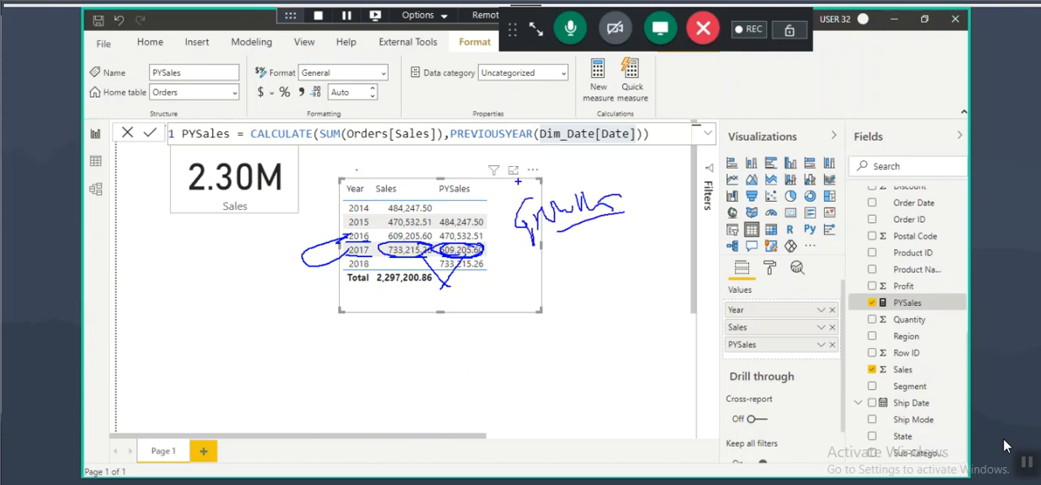
key("Escape")
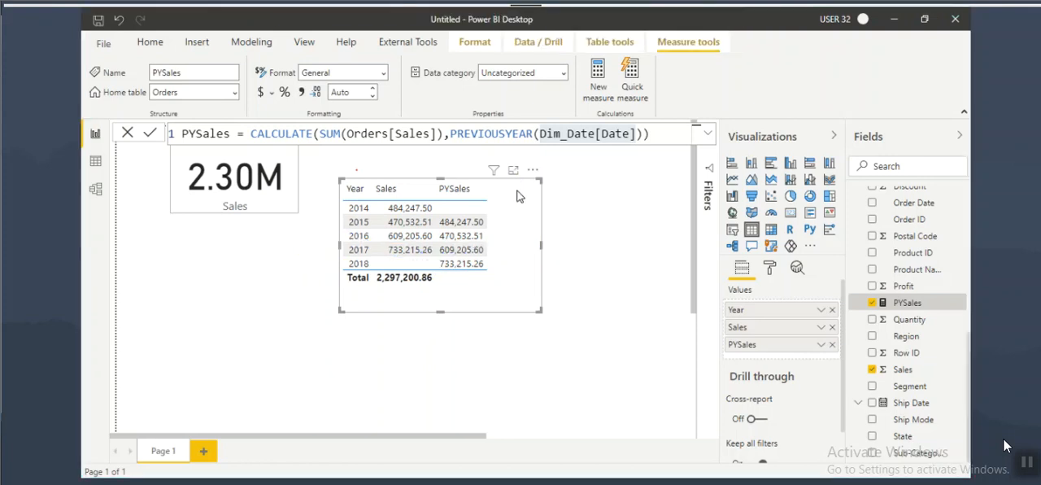
Step: Review the Orders and Dim_Date tables and their relationship in the data model, and return to the report page
key("alt+Tab")
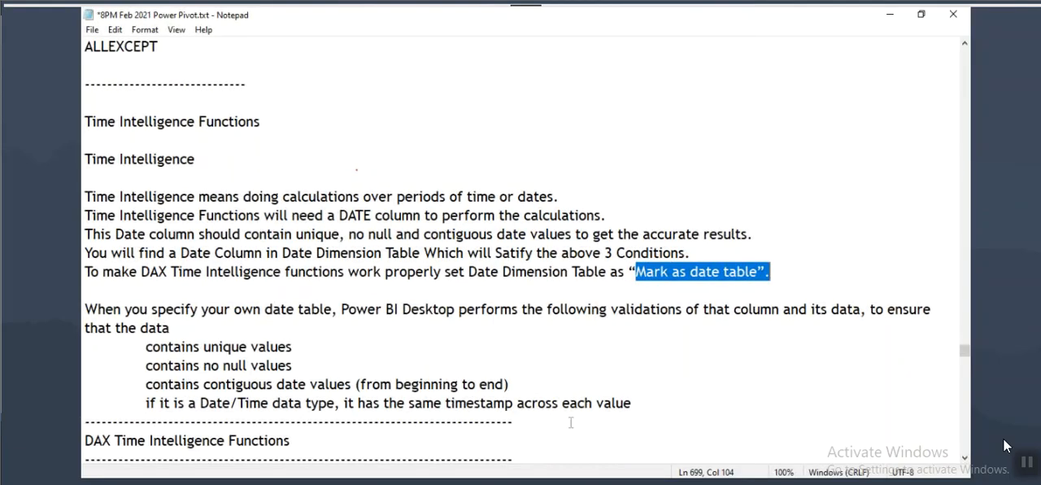
key("alt+Tab")
left_click(95, 187)
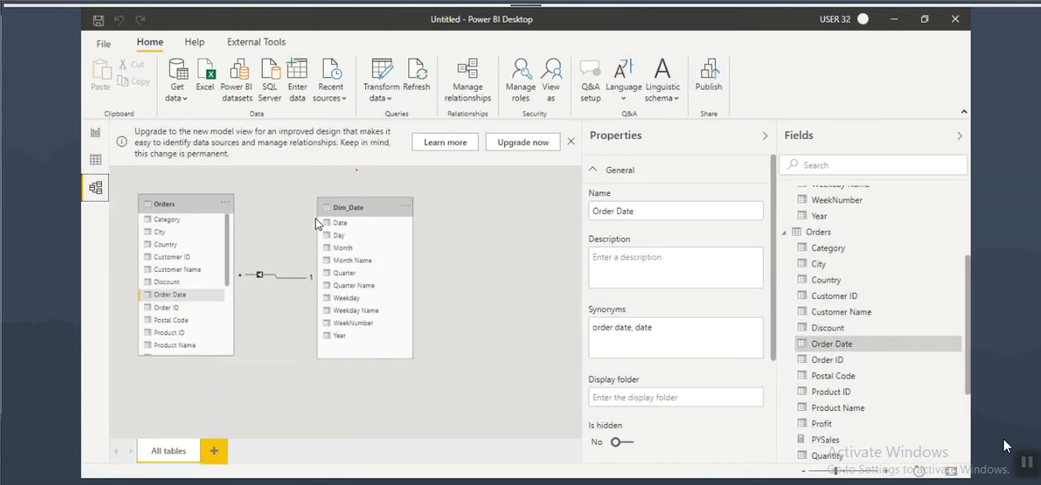
left_click(358, 209)
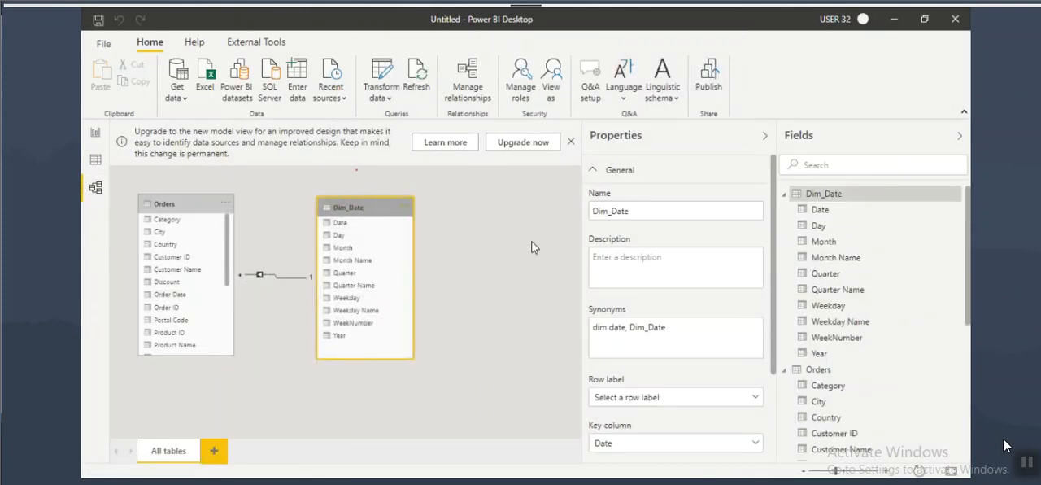
left_click(172, 204)
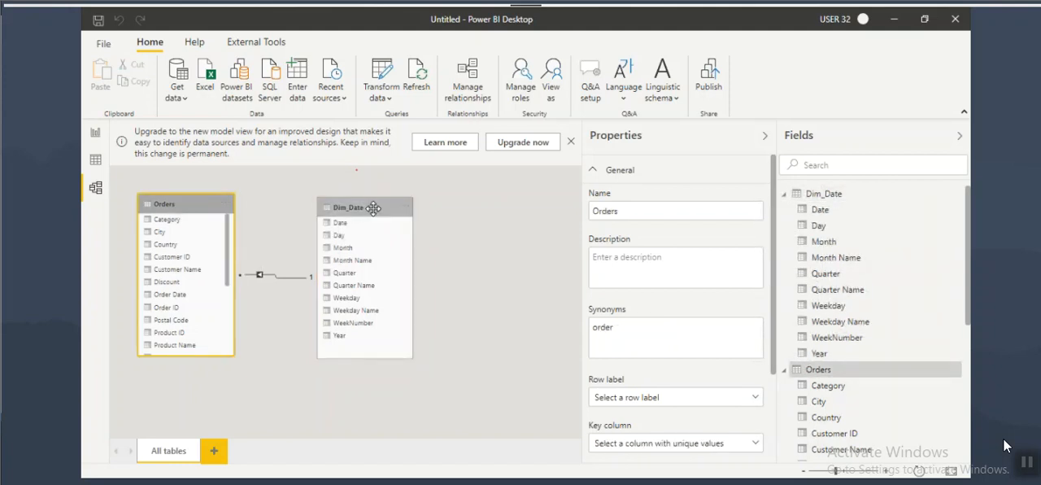
left_click(519, 144)
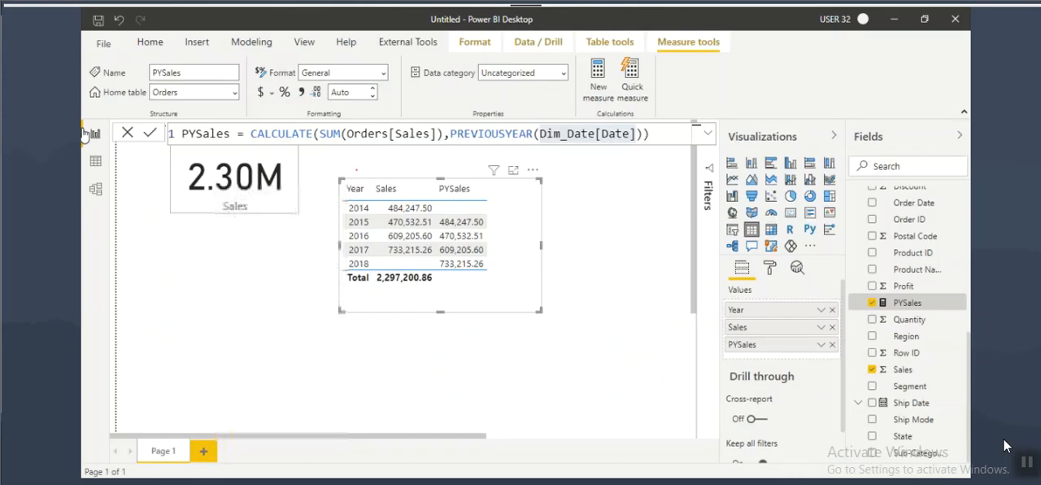
left_click(277, 364)
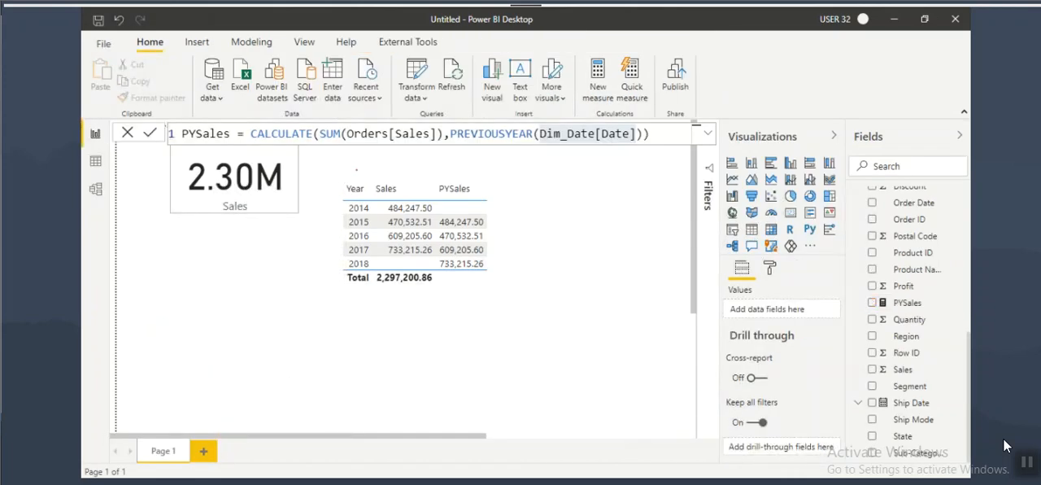
Step: Switch to the Notepad notes and highlight the sentence about validations for a custom date table and "Mark as date table"
key("alt+Tab")
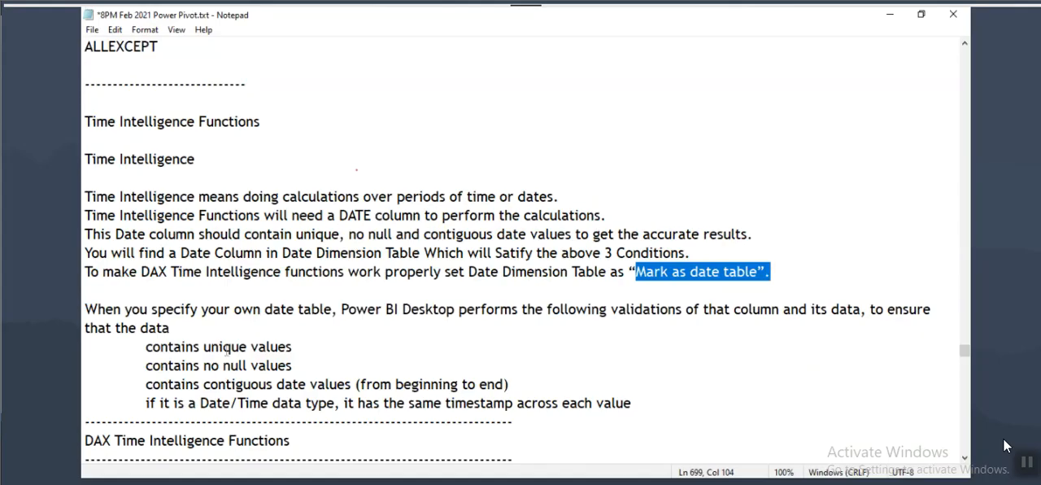
scroll(226, 351, "down", 3)
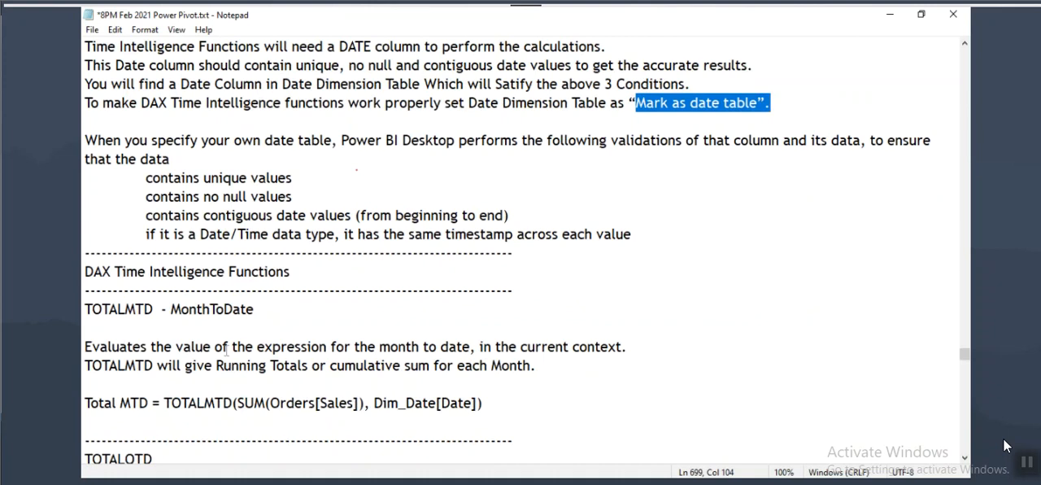
left_click_drag(278, 140, 325, 140)
left_click_drag(433, 139, 650, 140)
left_click_drag(552, 140, 681, 140)
left_click_drag(635, 102, 736, 102)
Step: Highlight the date table validation rules in the notes: unique values, no null values, contiguous date values, and Date/Time data type
left_click_drag(147, 177, 366, 234)
left_click_drag(200, 177, 279, 177)
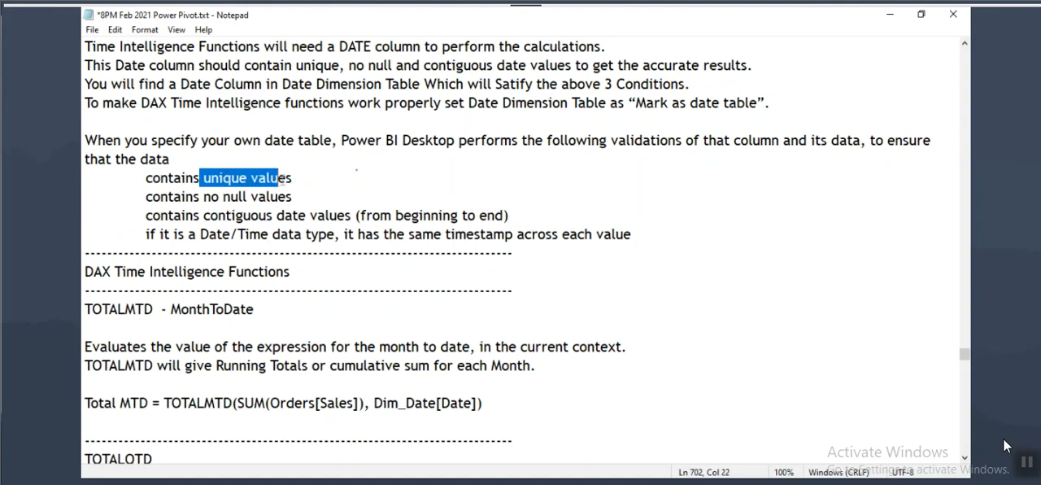
left_click_drag(187, 196, 284, 196)
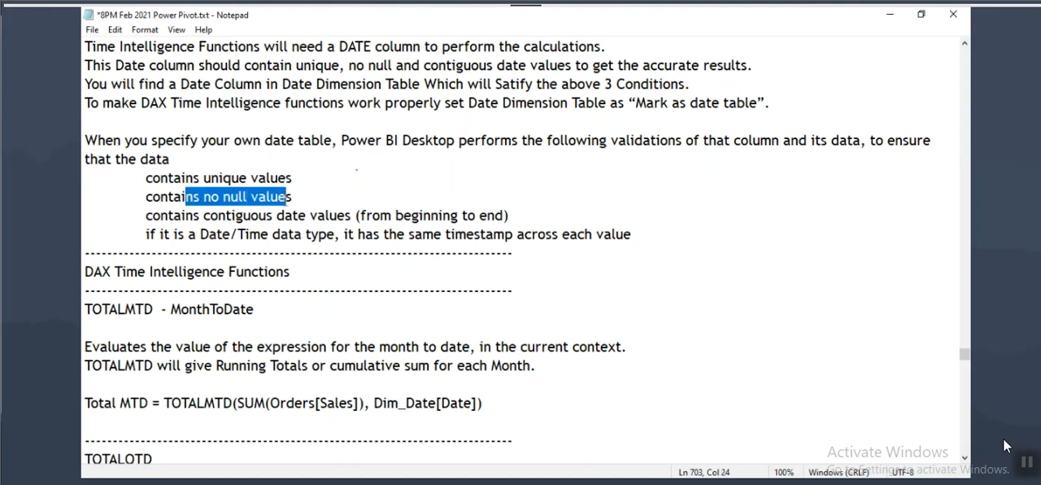
left_click_drag(173, 215, 351, 216)
left_click(357, 216)
left_click_drag(174, 234, 252, 234)
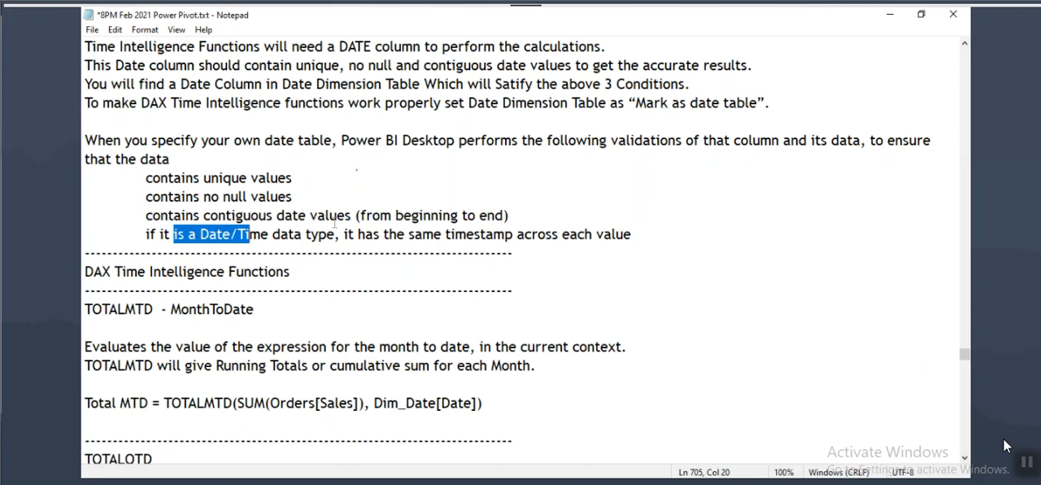
left_click(195, 270)
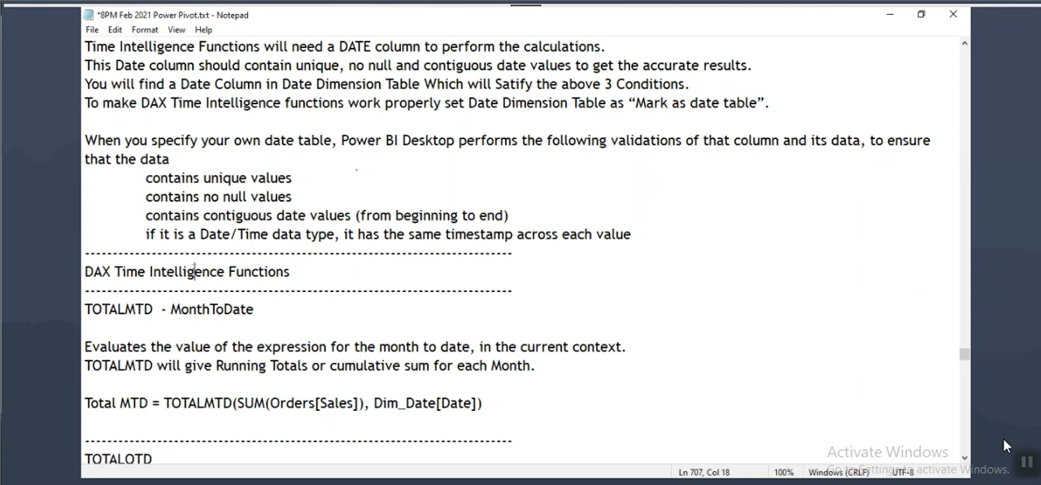
left_click(570, 35)
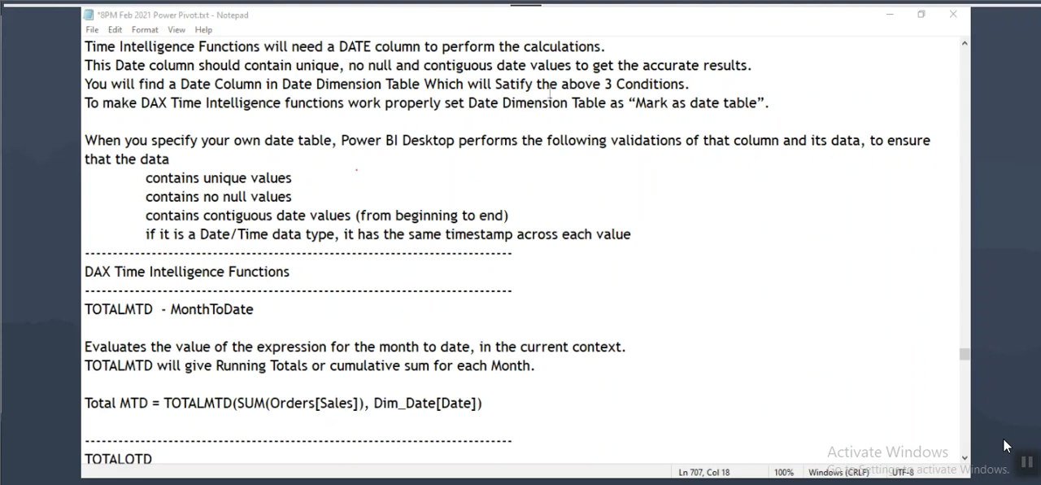
left_click(261, 84)
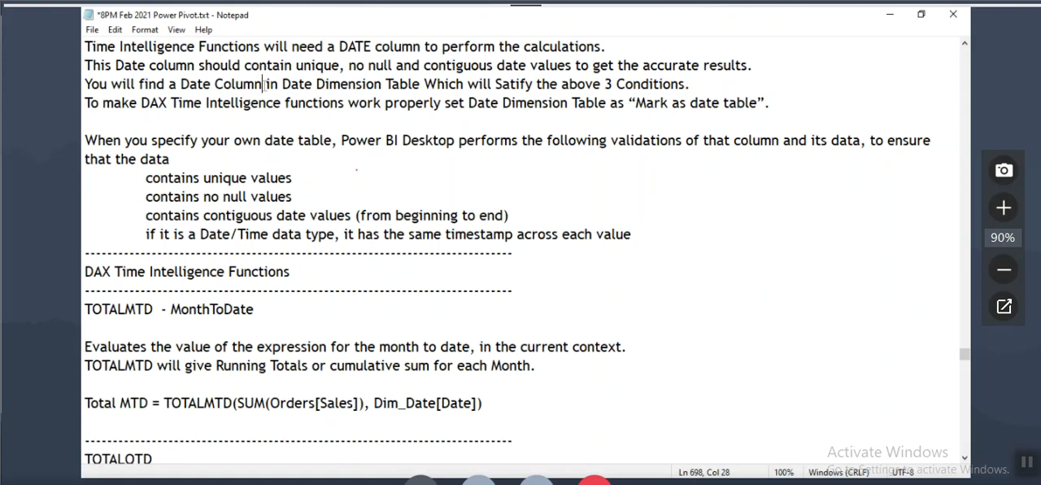
left_click(240, 177)
Step: Highlight the TOTALMTD function name and MonthToDate in the notes, and bring its description and formula into view
left_click_drag(84, 309, 161, 309)
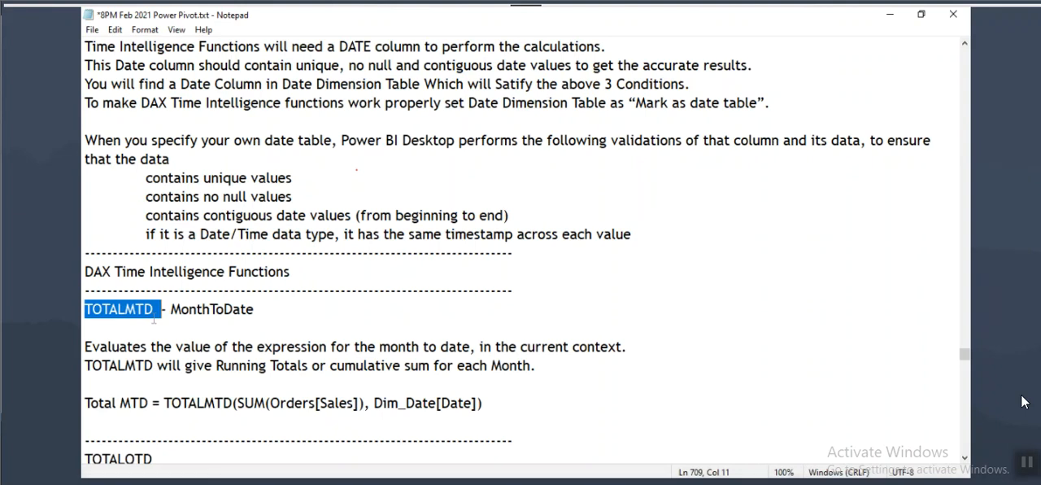
key("Left")
key("shift+Right")
key("shift+Right")
key("shift+Right")
key("shift+Right")
key("shift+Right")
key("shift+Right")
key("shift+Right")
key("shift+Right")
left_click_drag(182, 308, 254, 309)
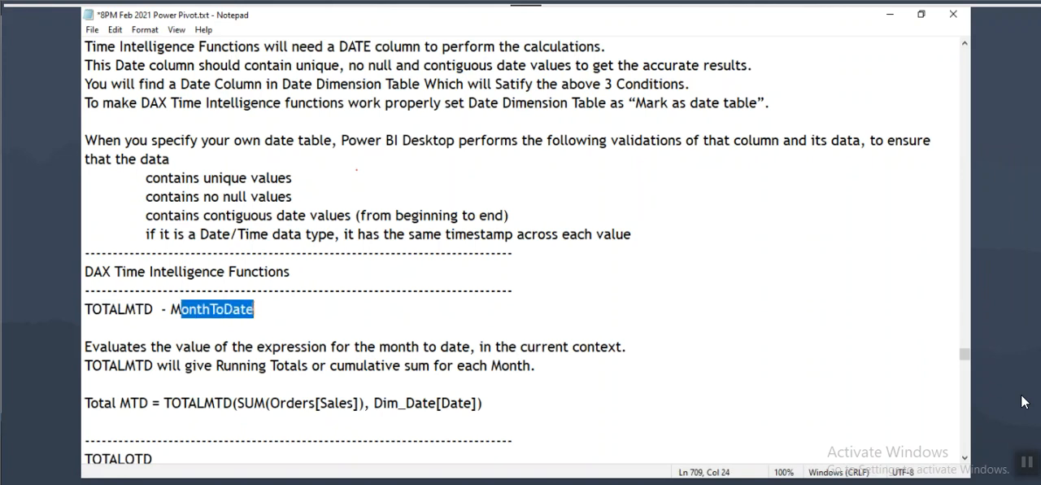
scroll(267, 323, "down", 3)
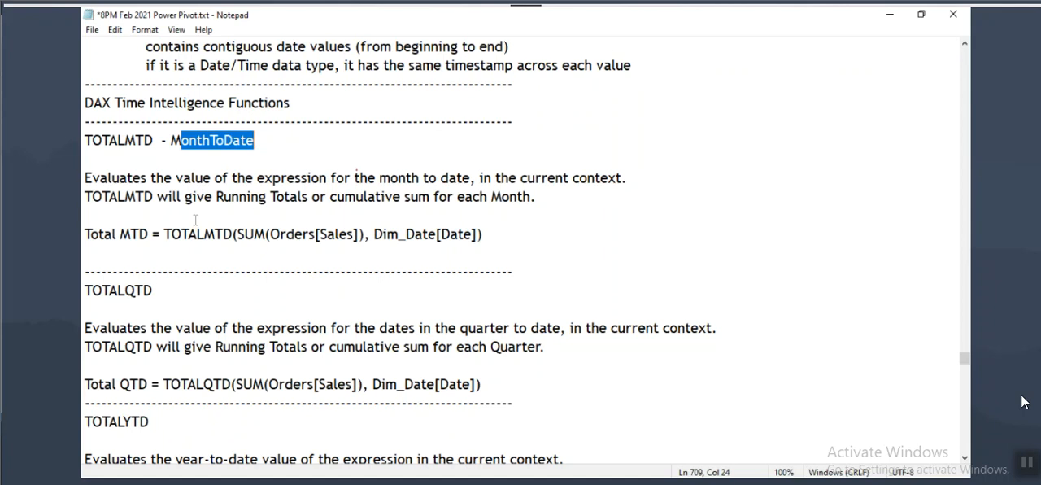
Step: Highlight MonthToDate and the phrase on running totals or cumulative sum for each month in the TOTALMTD notes
left_click_drag(109, 140, 254, 140)
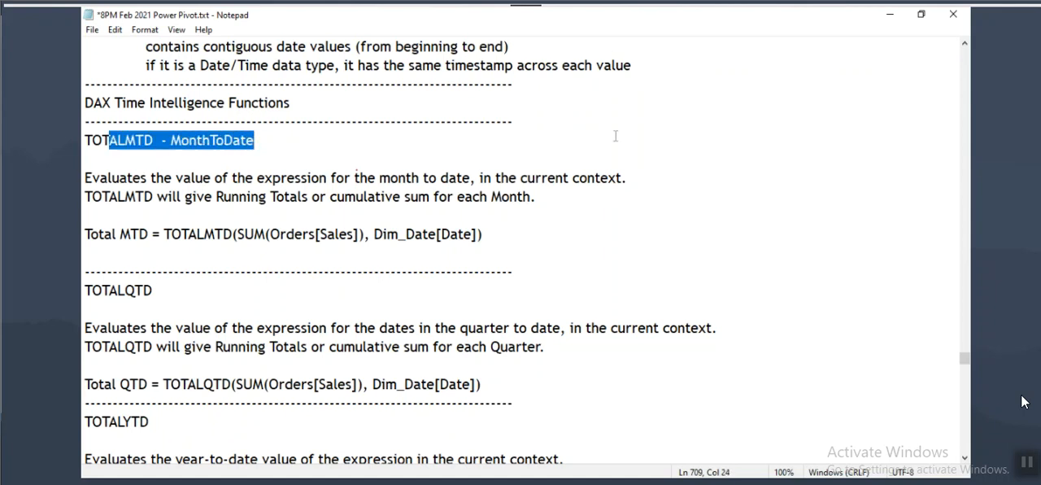
left_click_drag(180, 140, 223, 140)
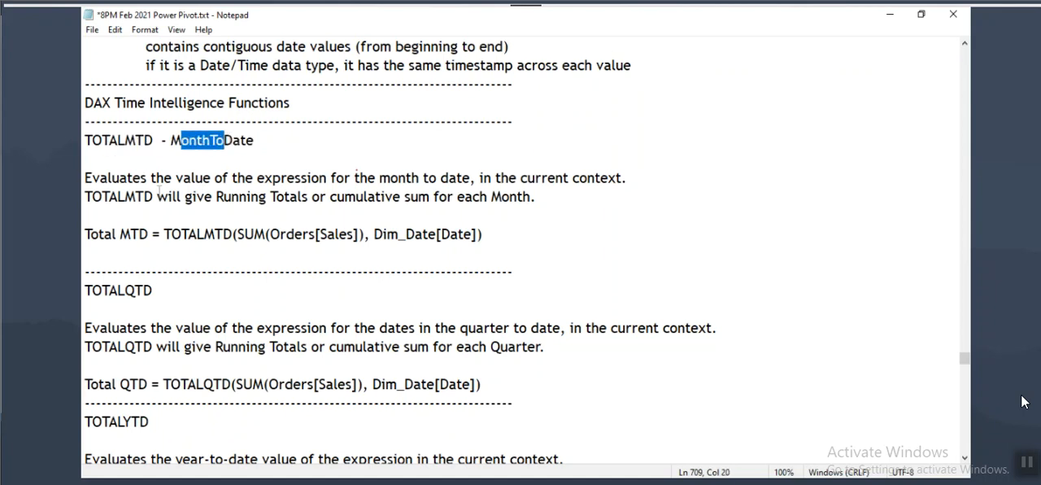
left_click_drag(283, 196, 537, 197)
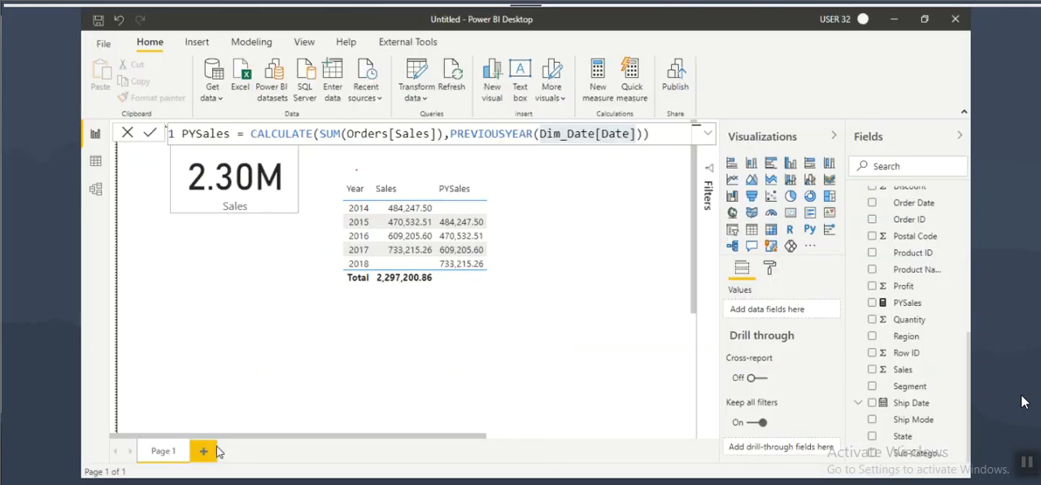
Step: Add a second page to the Power BI Desktop report and display it at actual size
left_click(205, 449)
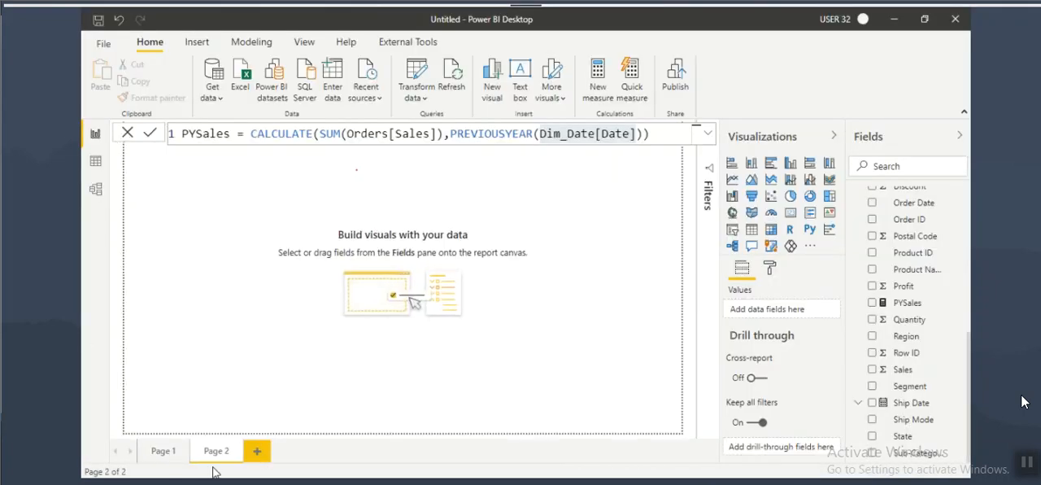
left_click(304, 42)
left_click(442, 98)
left_click(467, 162)
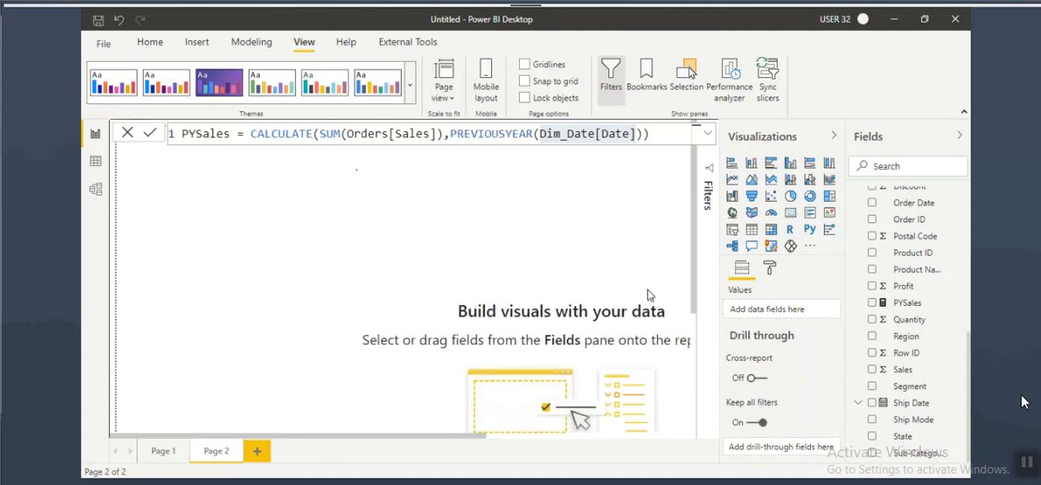
Step: Insert an enlarged table visual on Page 2 containing Dim_Date's Year, Quarter Name and Month Name fields
left_click(751, 229)
left_click_drag(320, 322, 410, 402)
scroll(902, 325, "up", 10)
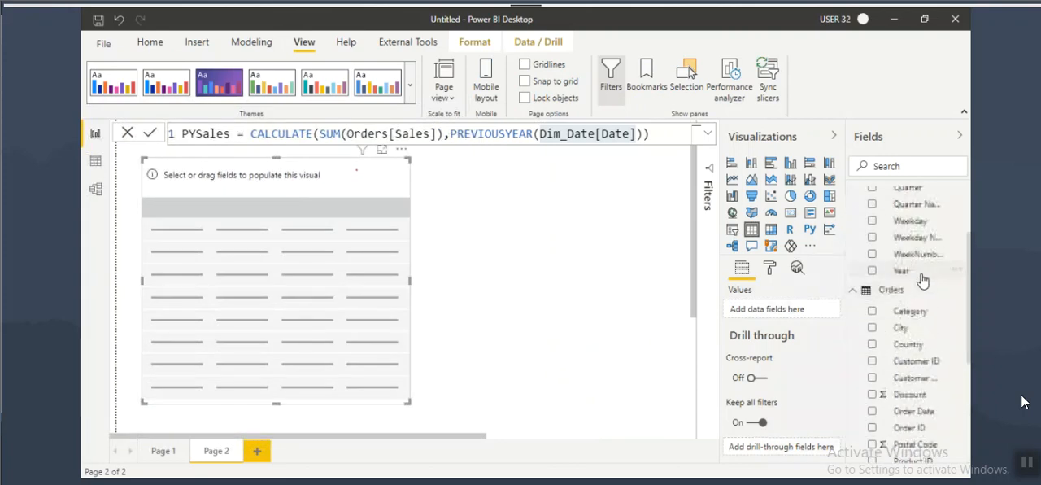
left_click_drag(902, 370, 362, 295)
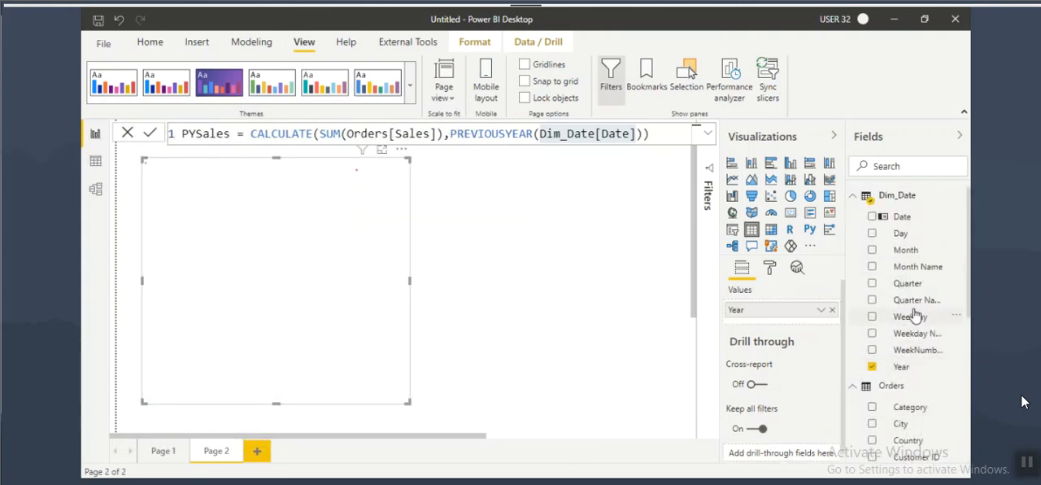
left_click_drag(914, 301, 309, 229)
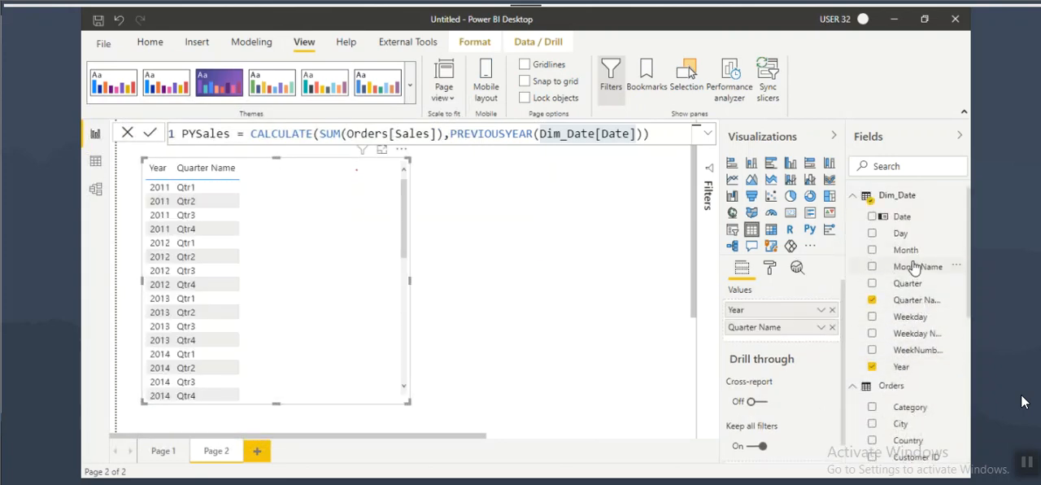
left_click_drag(917, 266, 333, 233)
left_click_drag(900, 233, 361, 221)
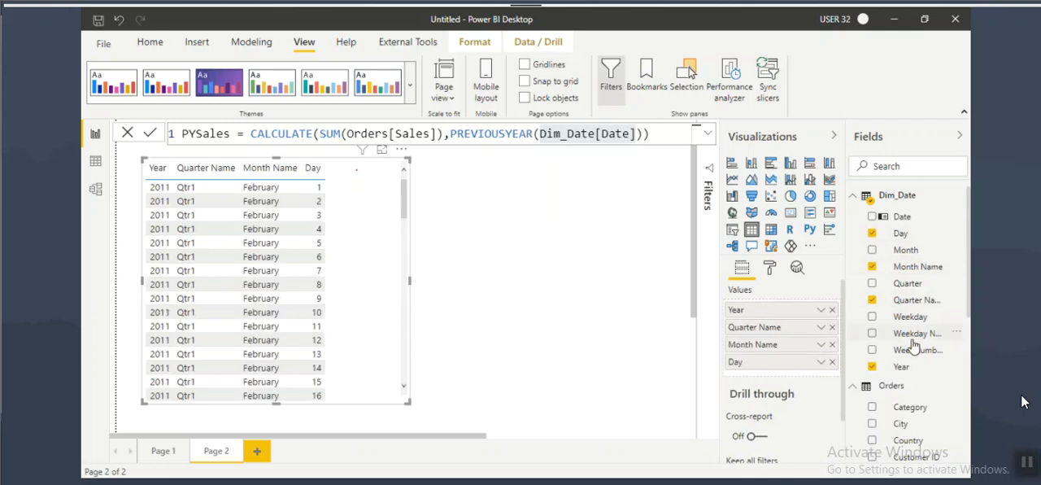
scroll(304, 221, "up", 1)
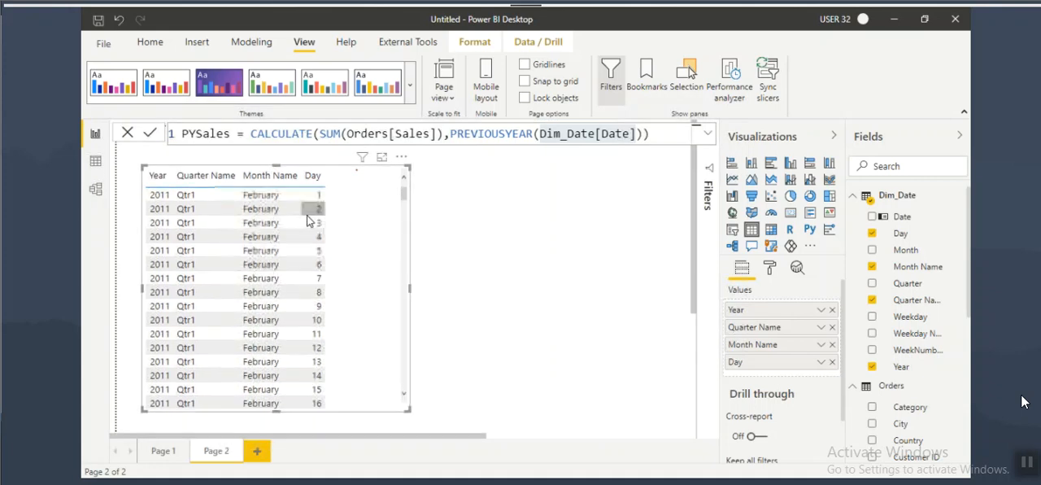
left_click(832, 362)
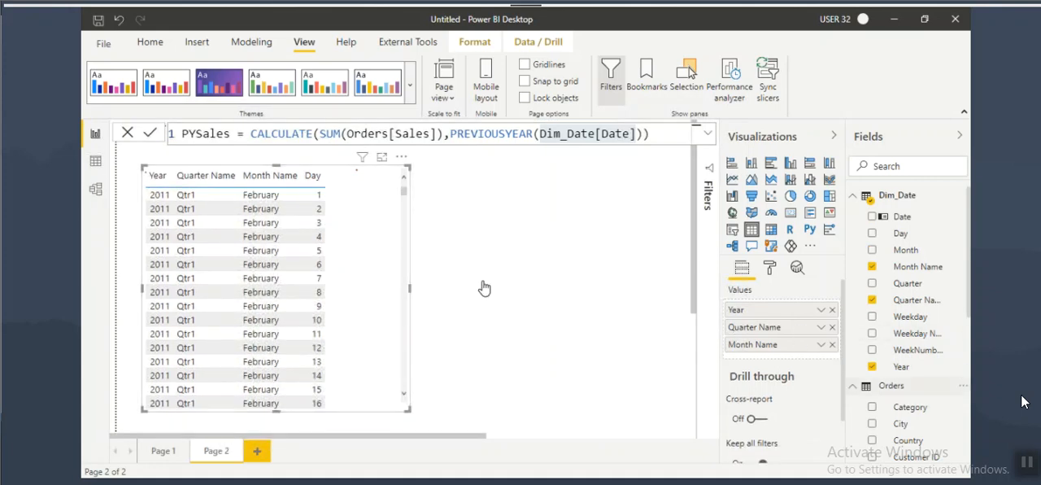
Step: Mark up the 2011 Qtr1 and Qtr2 rows on screen to examine the order of their month names, and clear the marks
key("ctrl+2")
left_click_drag(149, 201, 279, 200)
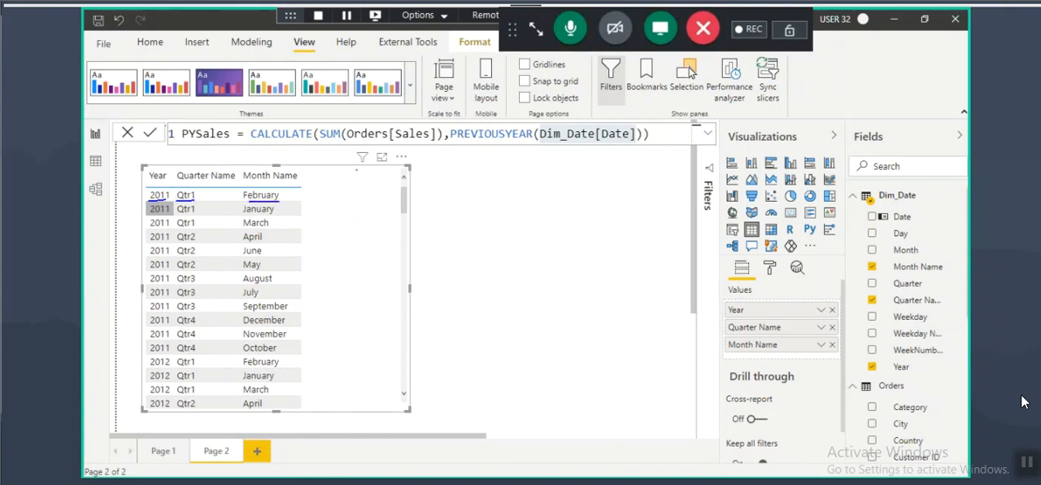
left_click_drag(173, 194, 205, 230)
mouse_move(247, 200)
left_mouse_down()
mouse_move(279, 201)
mouse_move(237, 188)
mouse_move(283, 205)
left_mouse_up()
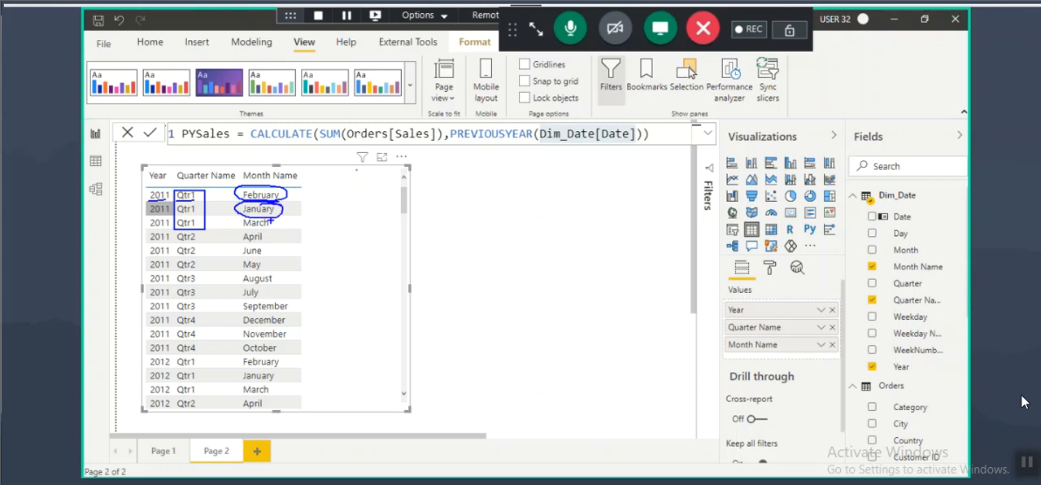
left_click_drag(235, 225, 278, 217)
mouse_move(218, 213)
left_mouse_down()
mouse_move(235, 205)
mouse_move(241, 224)
mouse_move(225, 246)
left_mouse_up()
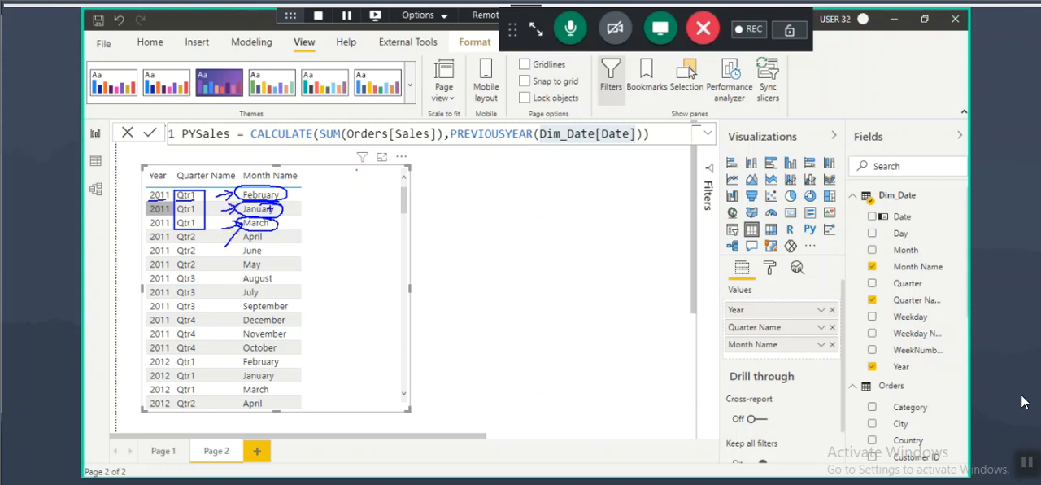
mouse_move(171, 233)
left_mouse_down()
mouse_move(206, 270)
mouse_move(274, 239)
mouse_move(273, 250)
left_mouse_up()
mouse_move(248, 270)
left_mouse_down()
mouse_move(265, 264)
mouse_move(275, 233)
left_mouse_up()
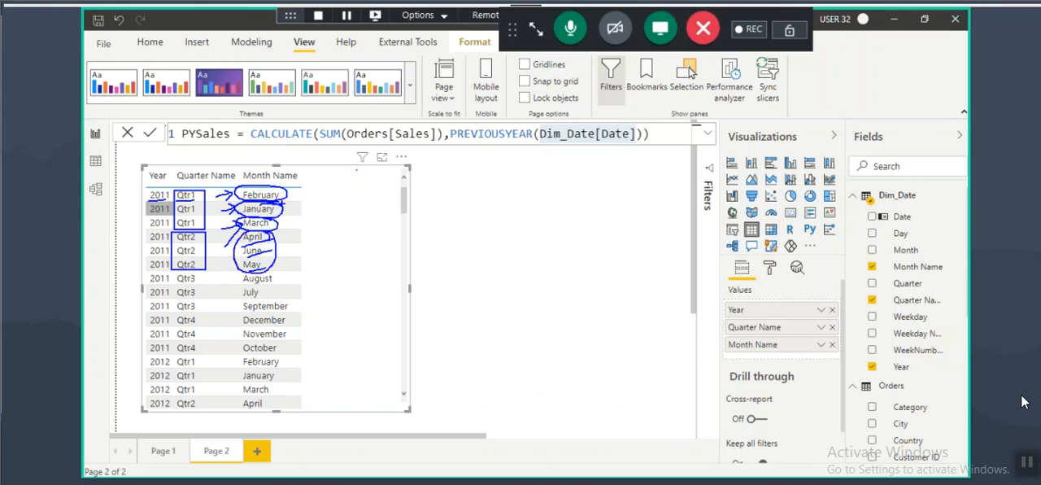
mouse_move(313, 184)
left_mouse_down()
mouse_move(308, 197)
mouse_move(327, 180)
left_mouse_up()
left_click_drag(173, 249, 199, 248)
mouse_move(272, 240)
left_mouse_down()
mouse_move(291, 236)
mouse_move(278, 278)
left_mouse_up()
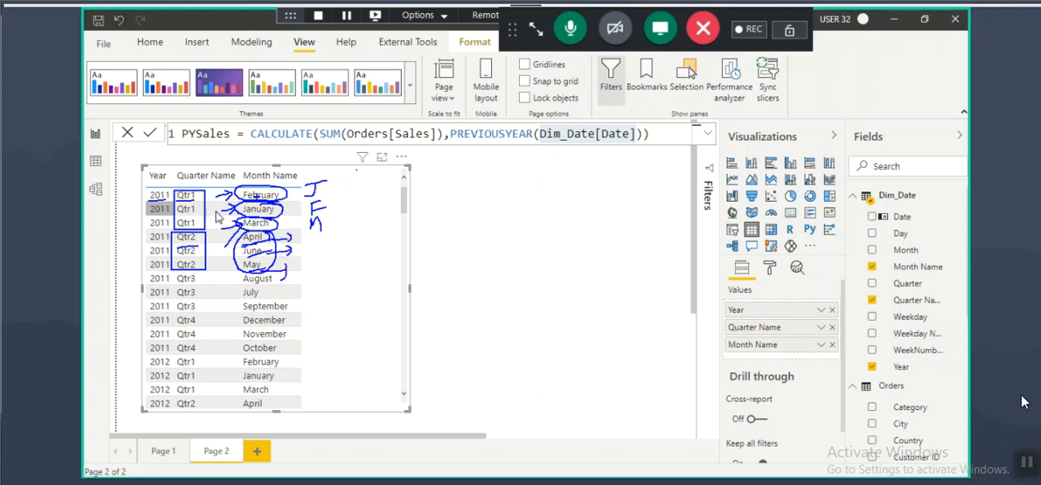
key("Escape")
Step: Mark up the month names of all four 2011 quarters on screen to compare their order, and clear the marks
key("ctrl+2")
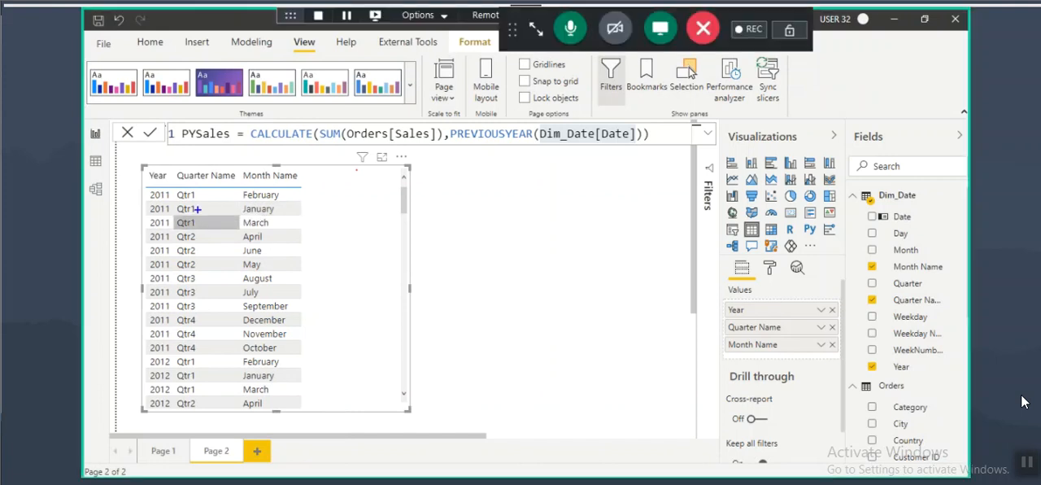
left_click_drag(196, 234, 205, 186)
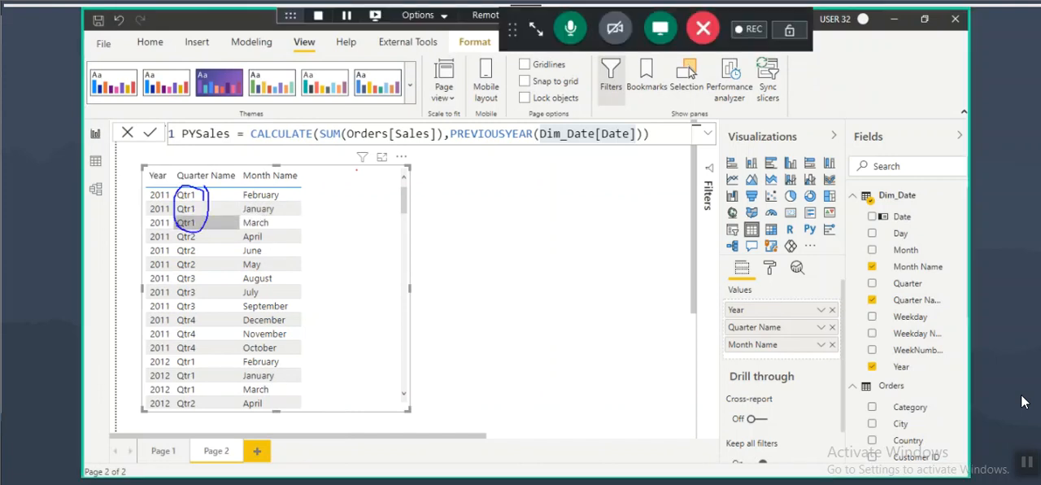
mouse_move(240, 222)
left_mouse_down()
mouse_move(288, 216)
mouse_move(273, 181)
left_mouse_up()
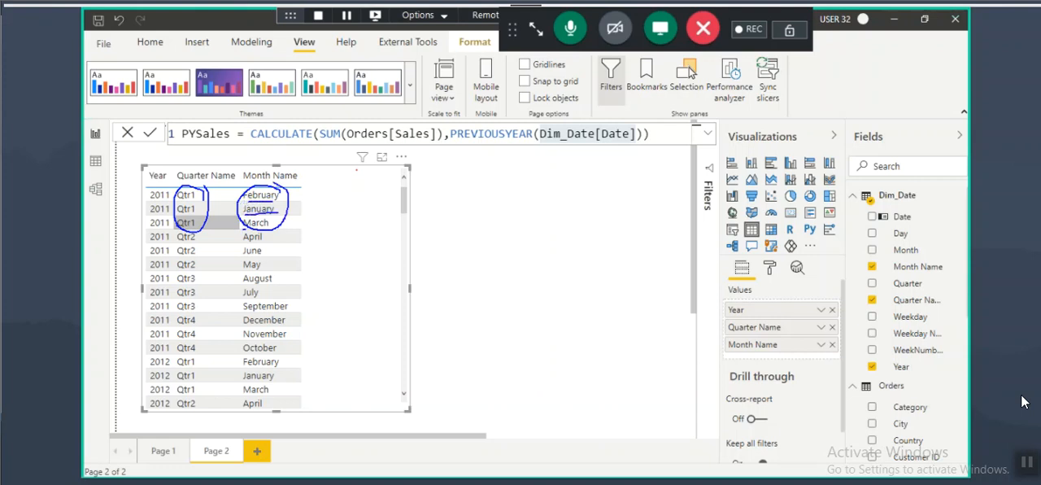
mouse_move(255, 241)
left_mouse_down()
mouse_move(279, 241)
mouse_move(274, 252)
left_mouse_up()
left_click_drag(177, 272, 198, 312)
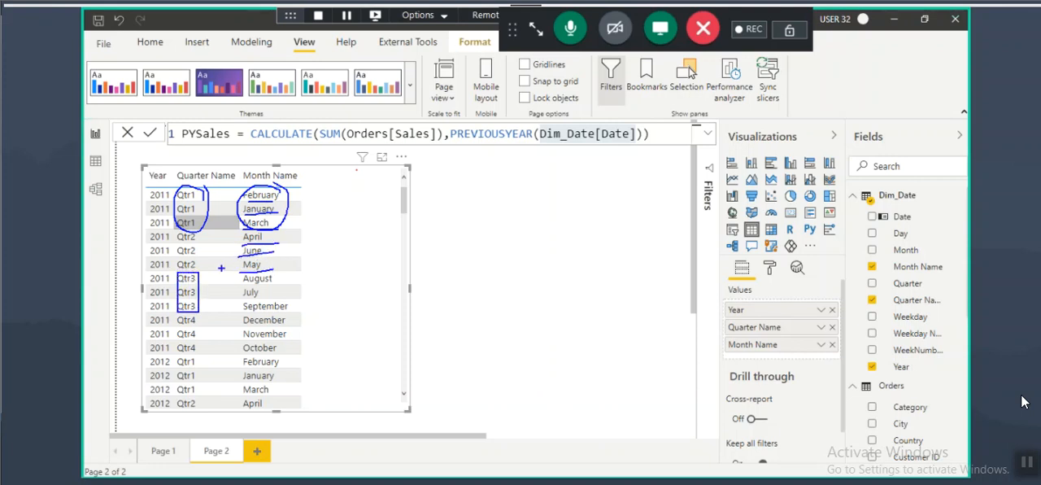
left_click_drag(230, 272, 305, 313)
left_click_drag(175, 312, 207, 354)
mouse_move(232, 314)
left_mouse_down()
mouse_move(299, 355)
mouse_move(342, 322)
mouse_move(335, 348)
left_mouse_up()
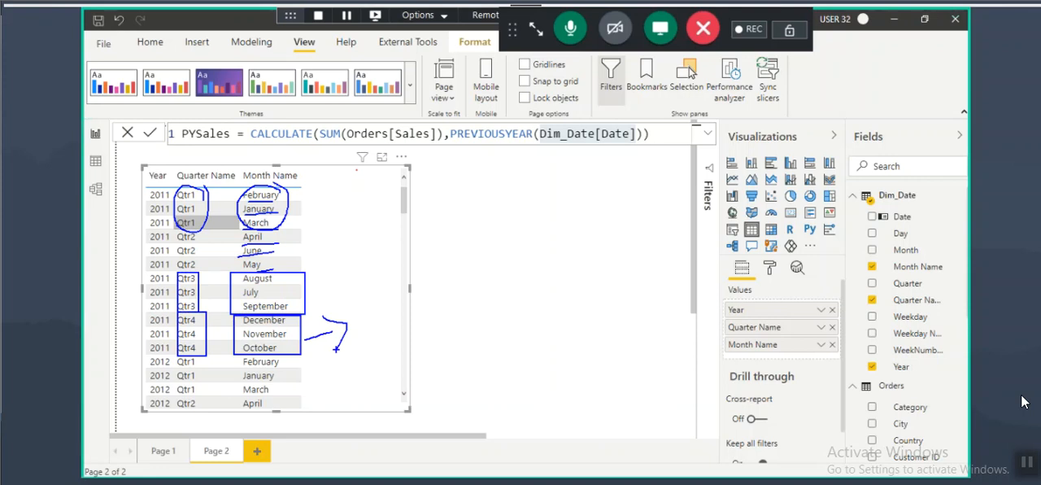
key("Escape")
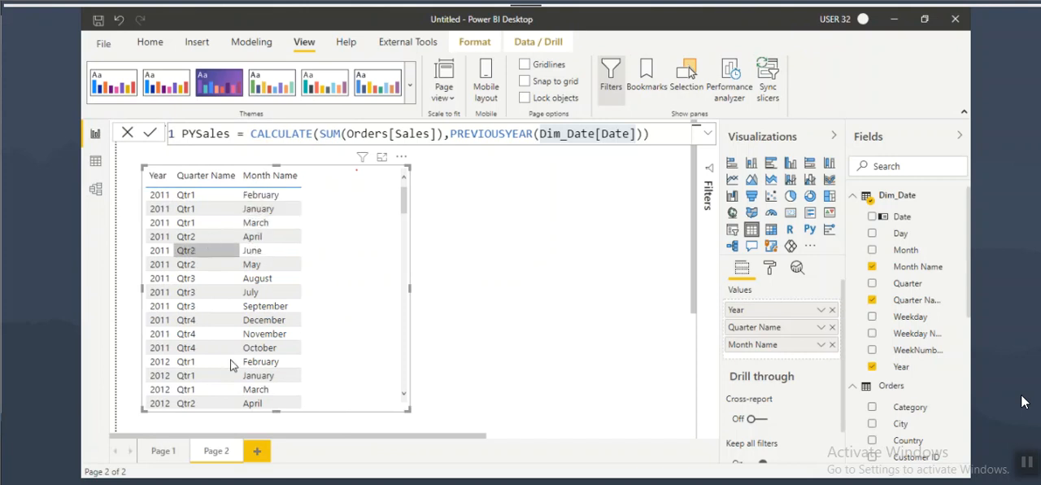
Step: Select Dim_Date's Month Name field and point out it and the Month field with temporary on-screen marks
left_click(912, 279)
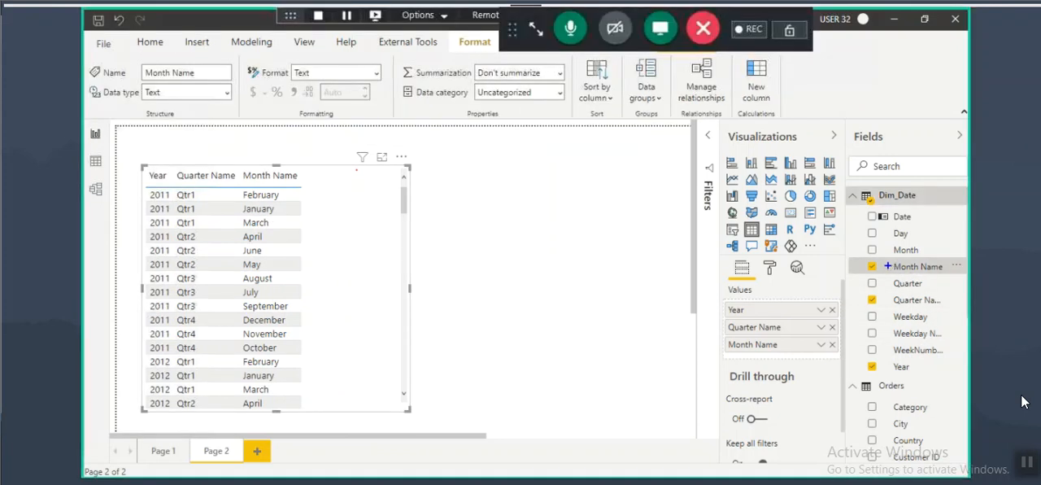
left_click_drag(849, 256, 969, 279)
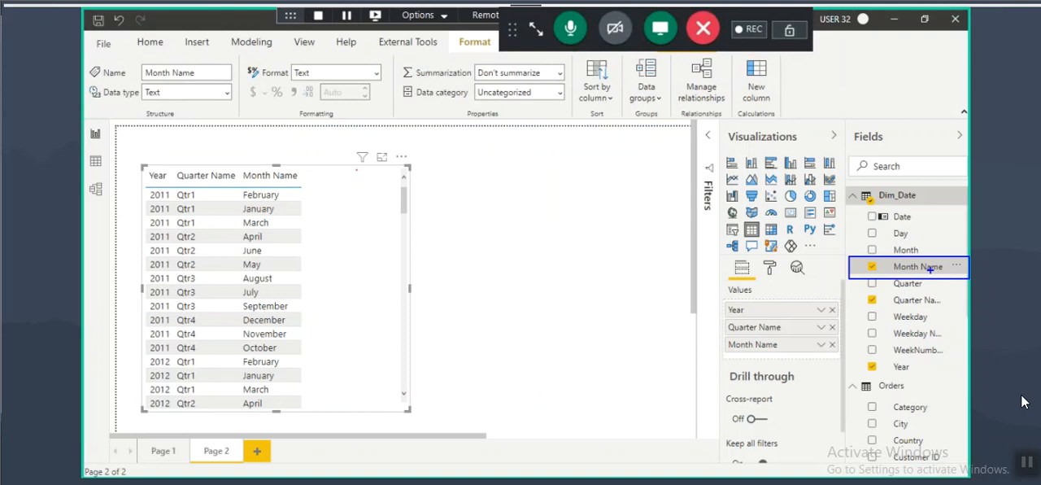
mouse_move(889, 273)
left_mouse_down()
mouse_move(912, 255)
mouse_move(887, 272)
mouse_move(847, 257)
mouse_move(820, 315)
left_mouse_up()
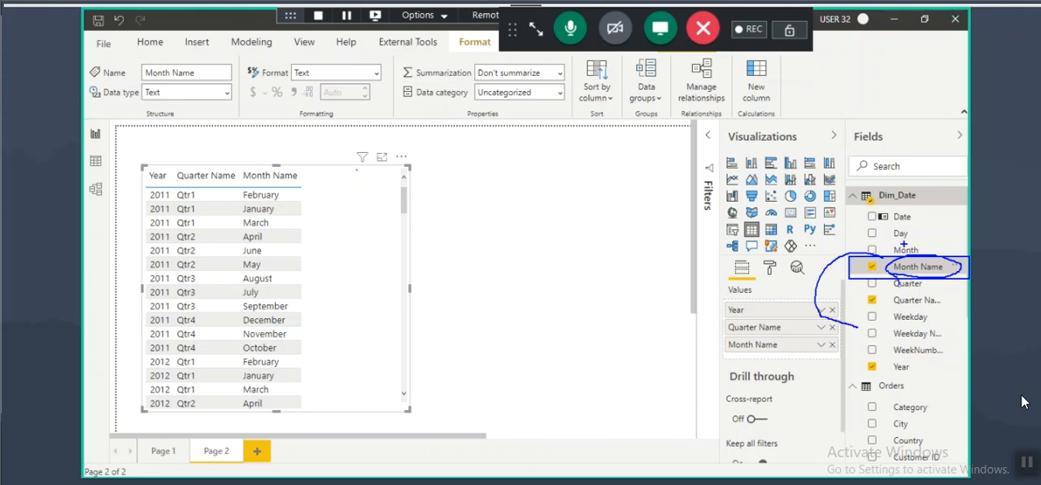
left_click_drag(923, 254, 892, 251)
key("Escape")
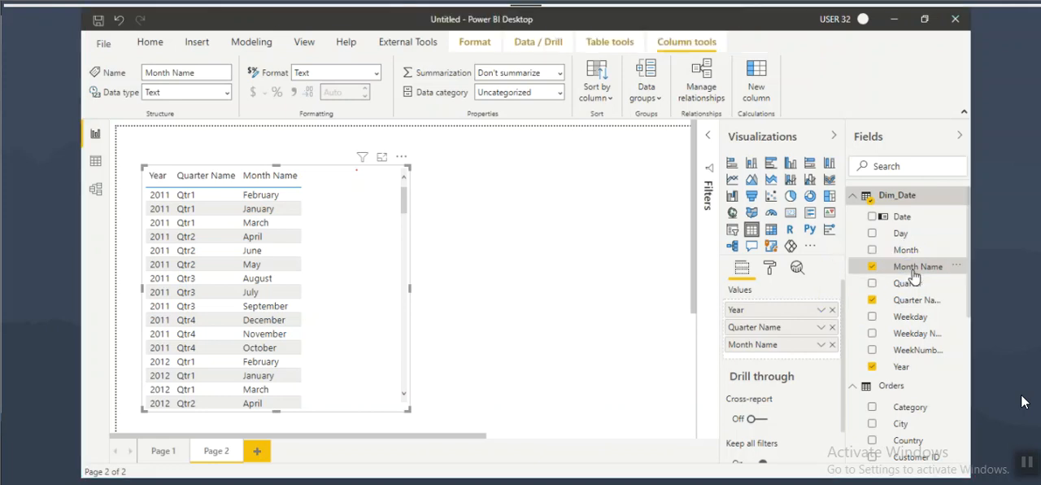
Step: Examine the table visual's Sort by choices, mark Month Name among them, and return to the Month Name field without sorting
left_click(401, 156)
mouse_move(504, 294)
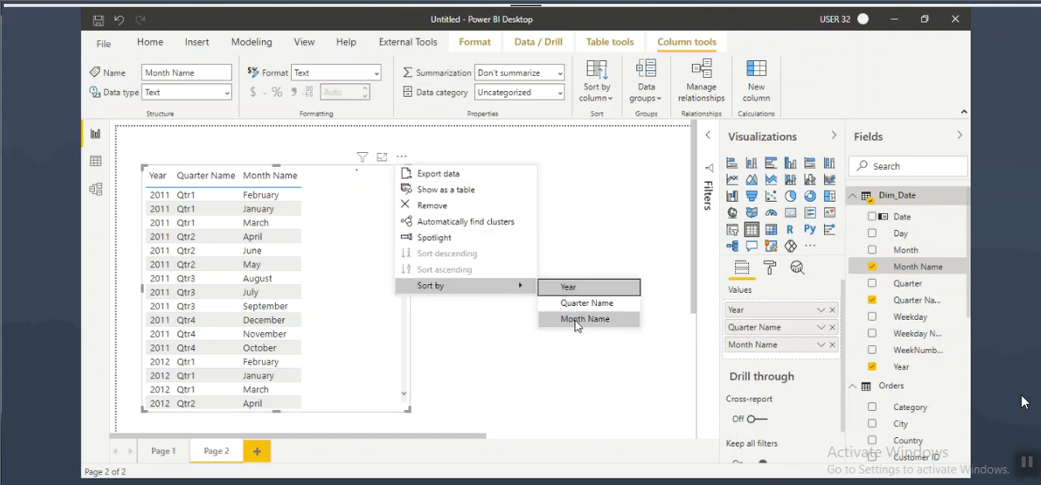
key("ctrl+2")
left_click_drag(552, 314, 626, 329)
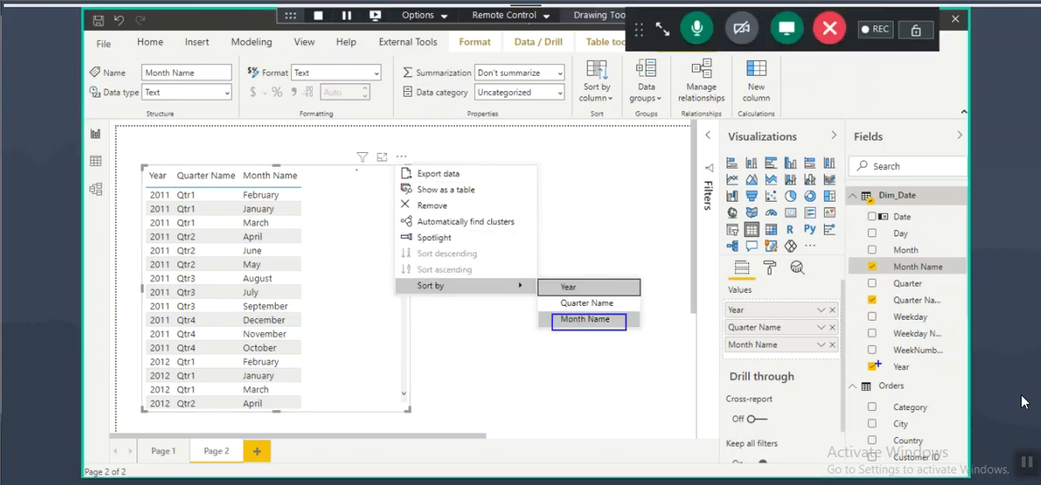
key("Escape")
left_click(925, 270)
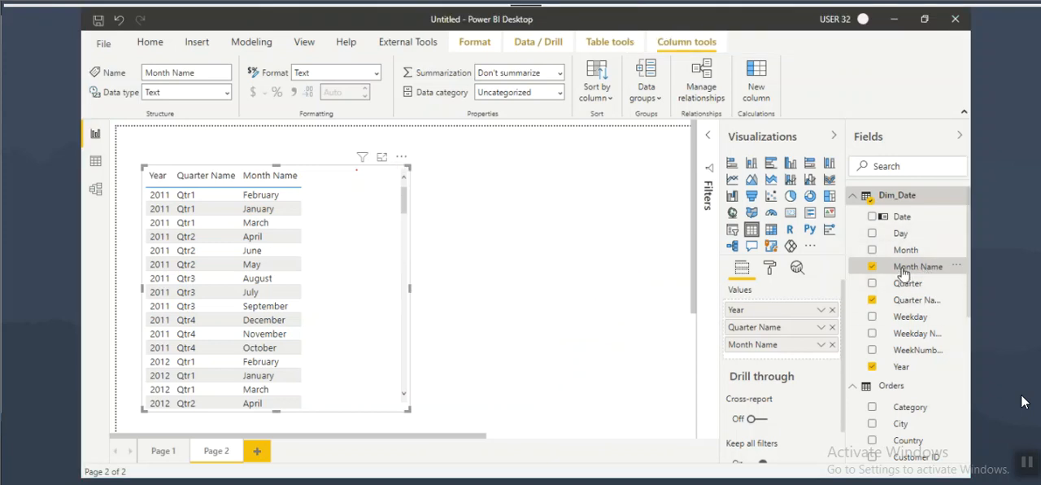
Step: Box the Month Name values of each 2011 quarter on screen to review their grouping, and clear the boxes
key("ctrl+2")
mouse_move(238, 190)
left_mouse_down()
mouse_move(296, 234)
mouse_move(286, 272)
mouse_move(291, 312)
mouse_move(305, 315)
left_mouse_up()
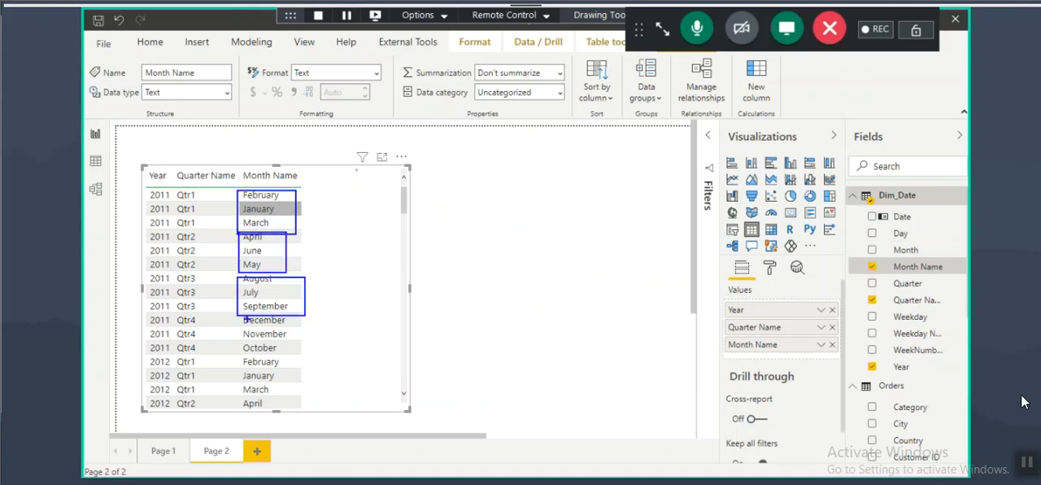
left_click_drag(239, 314, 309, 351)
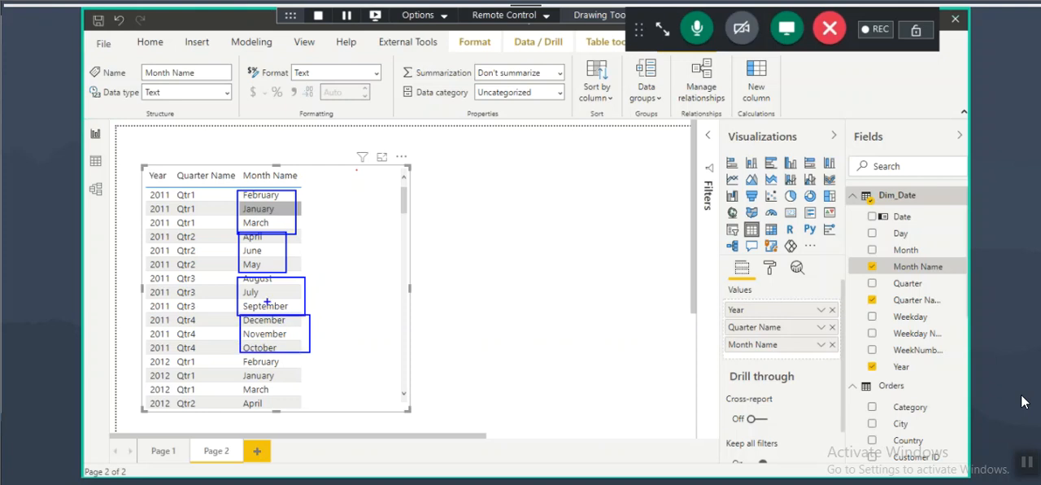
key("Escape")
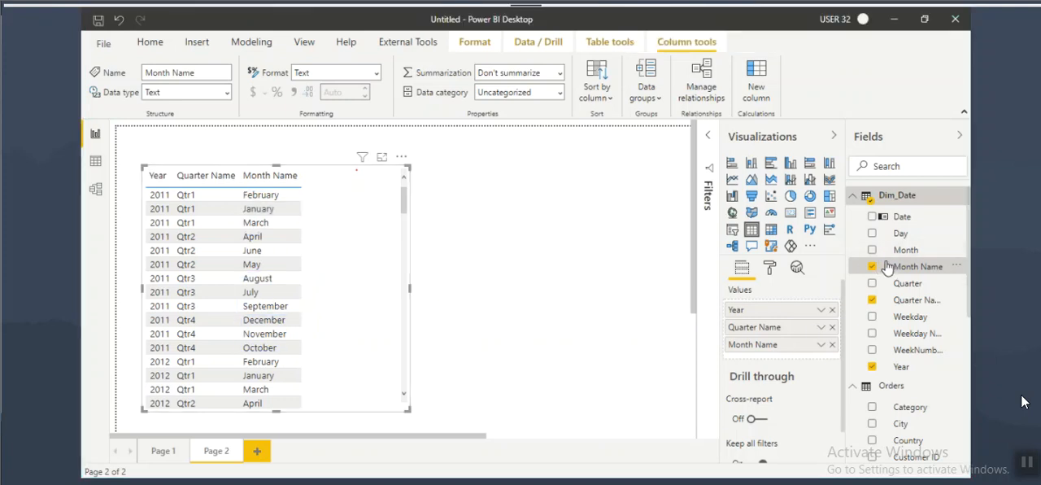
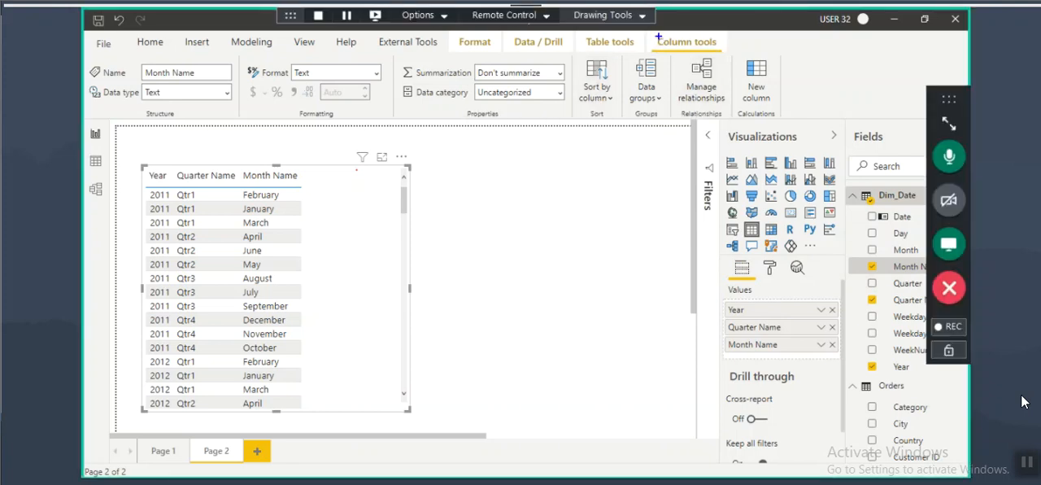
Step: Point out the column sorting option and Month Name field with on-screen marks, and sort Month Name by Month
left_click_drag(658, 37, 730, 59)
mouse_move(612, 60)
left_mouse_down()
mouse_move(589, 108)
mouse_move(610, 57)
left_mouse_up()
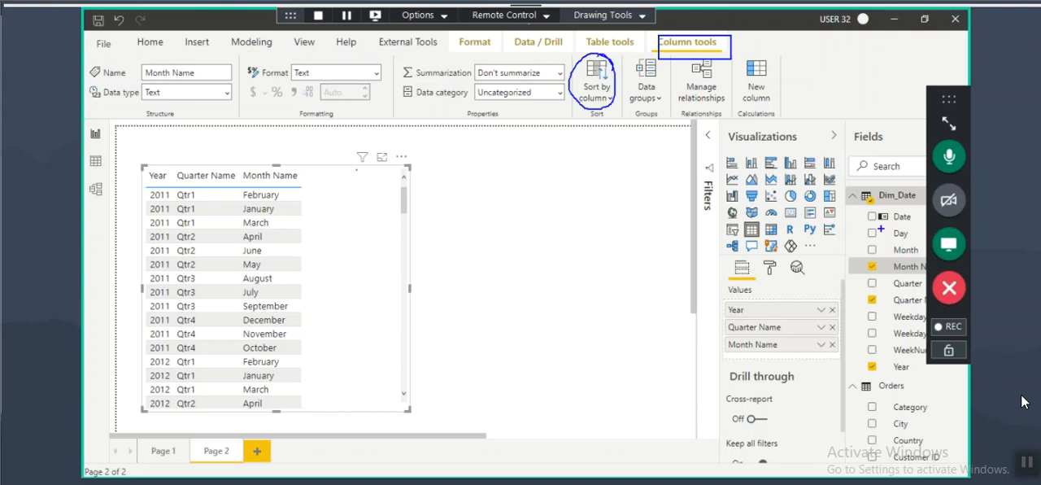
mouse_move(870, 273)
left_mouse_down()
mouse_move(923, 265)
mouse_move(805, 268)
mouse_move(817, 262)
left_mouse_up()
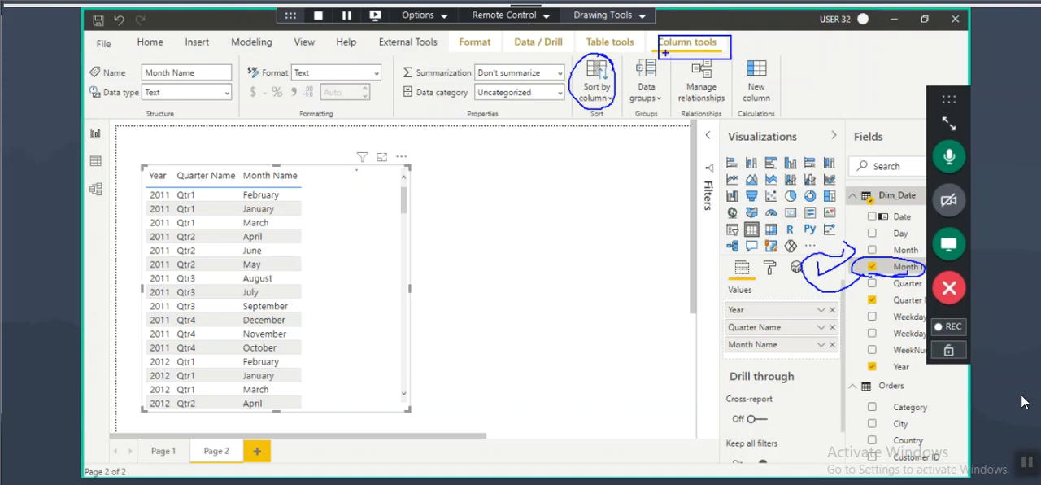
left_click(606, 102)
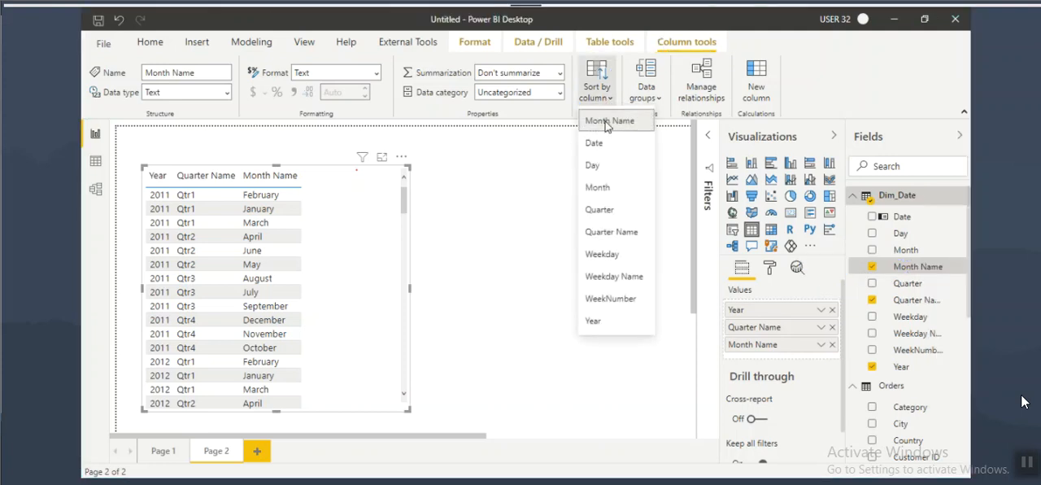
left_click(596, 188)
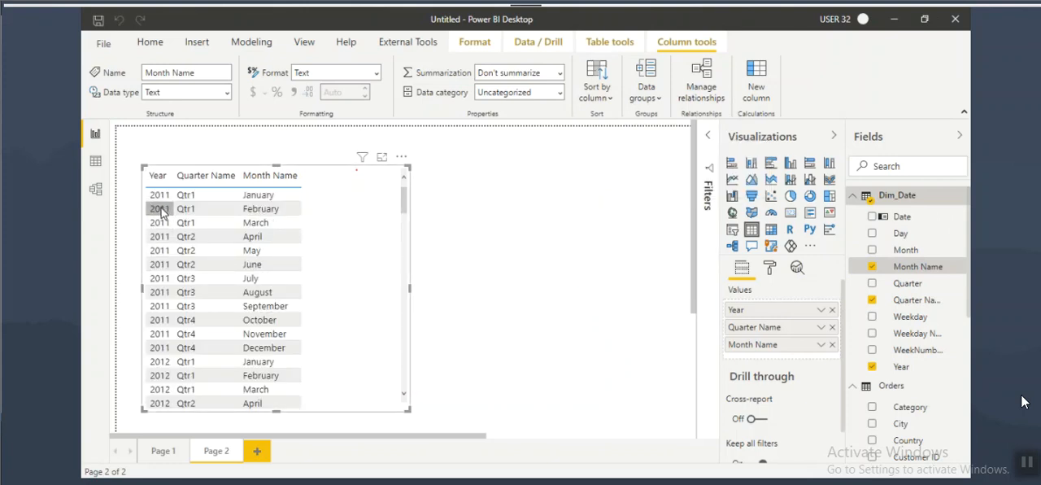
Step: Mark up the month names of each 2011 quarter on screen to check their calendar order, and clear the marks
mouse_move(146, 192)
left_mouse_down()
mouse_move(176, 218)
mouse_move(299, 235)
left_mouse_up()
mouse_move(282, 189)
left_mouse_down()
mouse_move(241, 201)
mouse_move(272, 228)
mouse_move(274, 182)
mouse_move(286, 201)
mouse_move(277, 215)
left_mouse_up()
left_click_drag(248, 227, 280, 228)
left_click_drag(178, 233, 200, 270)
mouse_move(236, 242)
left_mouse_down()
mouse_move(270, 242)
mouse_move(262, 272)
left_mouse_up()
mouse_move(178, 271)
left_mouse_down()
mouse_move(204, 309)
mouse_move(256, 284)
mouse_move(284, 320)
left_mouse_up()
left_click_drag(172, 315, 220, 357)
mouse_move(246, 327)
left_mouse_down()
mouse_move(276, 326)
mouse_move(286, 351)
left_mouse_up()
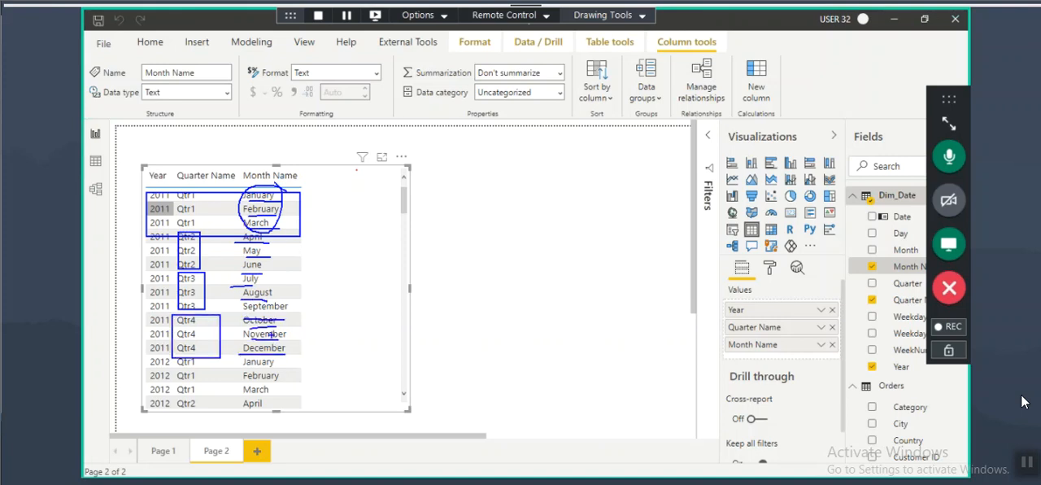
key("Escape")
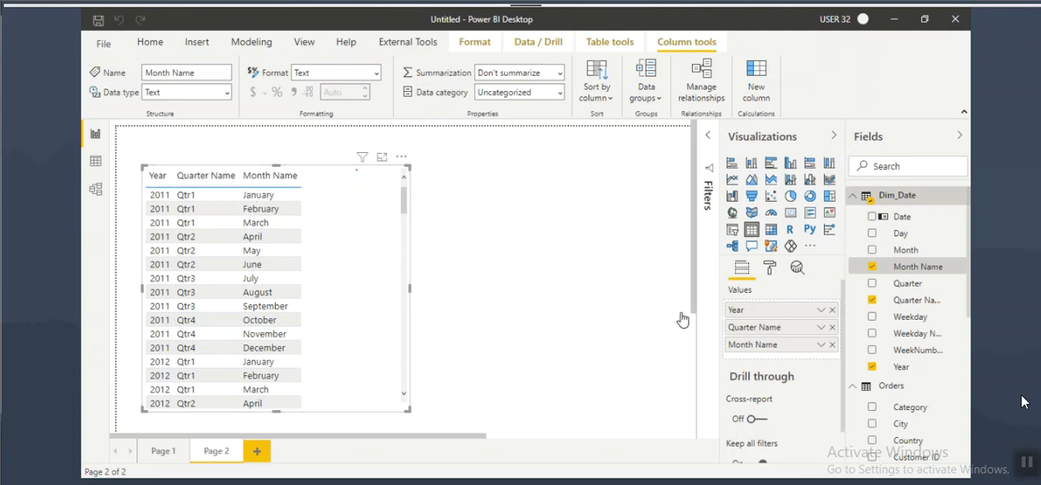
Step: Add Dim_Date's Day field and Orders' Sales field to the table visual, and widen the visual slightly
left_click_drag(887, 237, 358, 222)
scroll(908, 431, "down", 5)
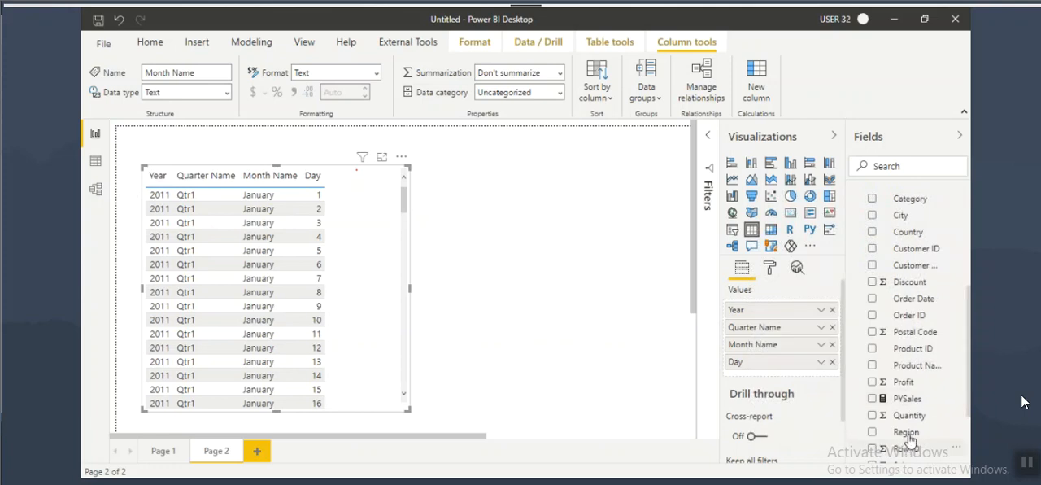
scroll(908, 397, "down", 3)
left_click_drag(902, 370, 350, 252)
left_click_drag(409, 288, 431, 291)
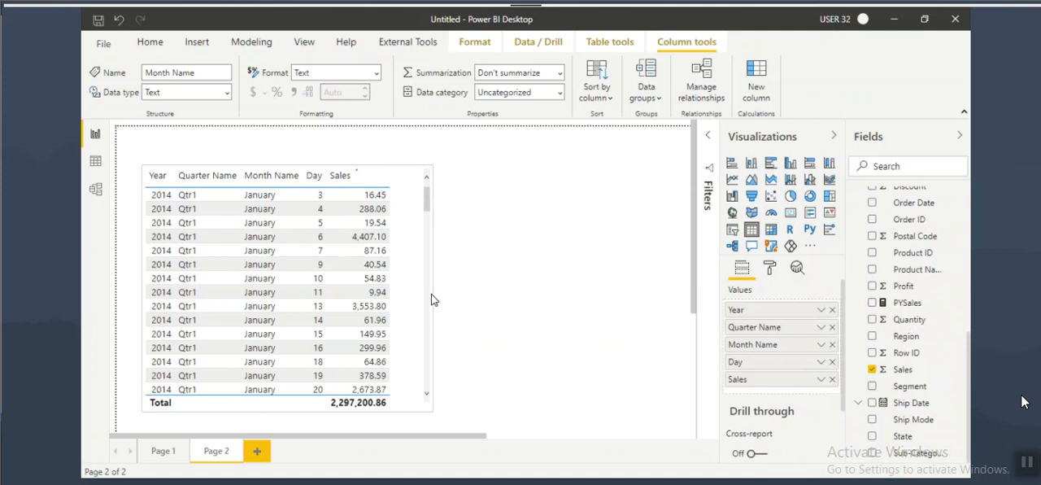
Step: Remove the Sales and Day fields from the table visual
left_click(832, 379)
left_click(832, 362)
scroll(902, 280, "up", 6)
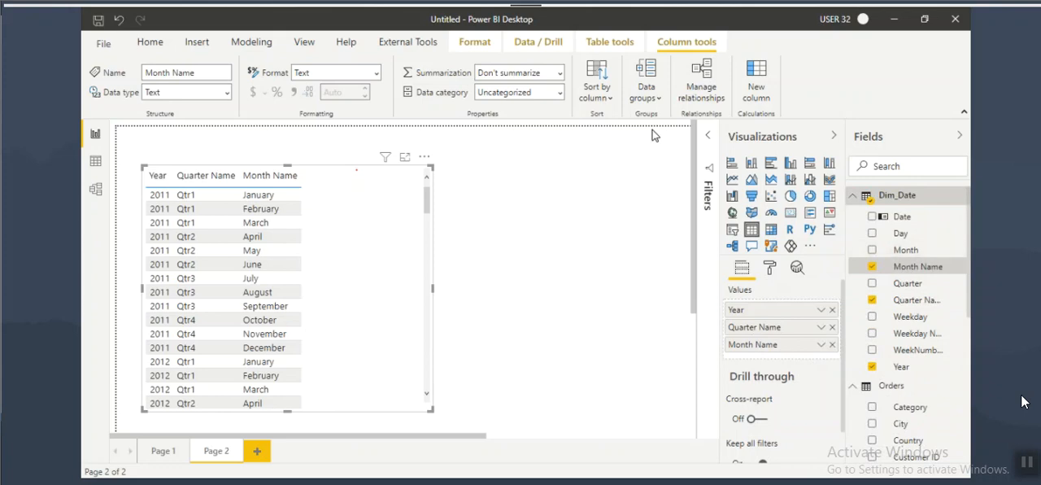
Step: Reset Month Name's sort column to Month Name itself, and sort it by Month again
left_click(601, 94)
left_click(606, 121)
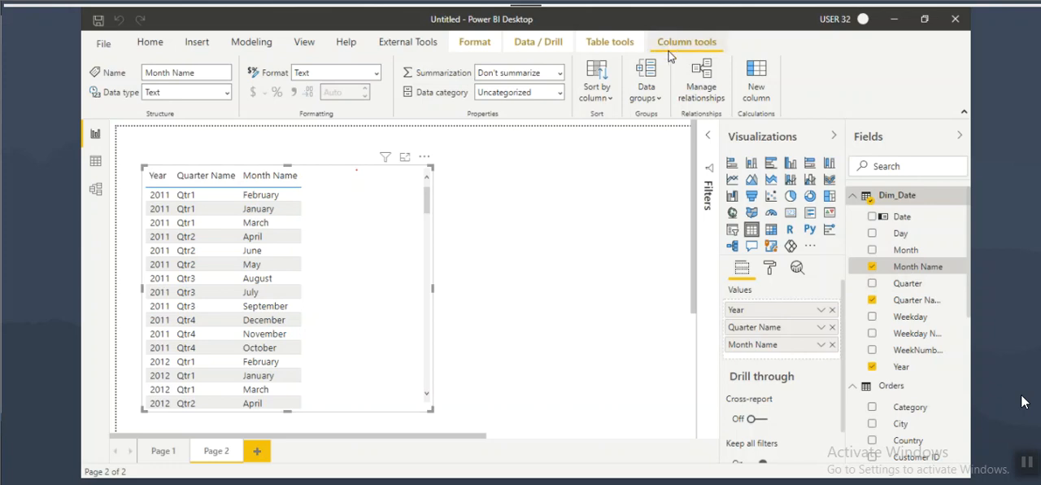
left_click(596, 90)
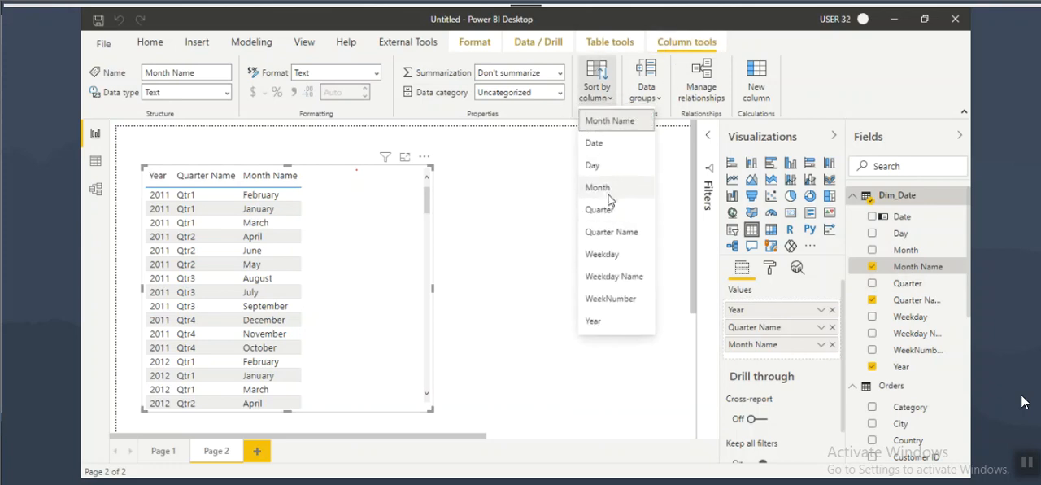
left_click(608, 188)
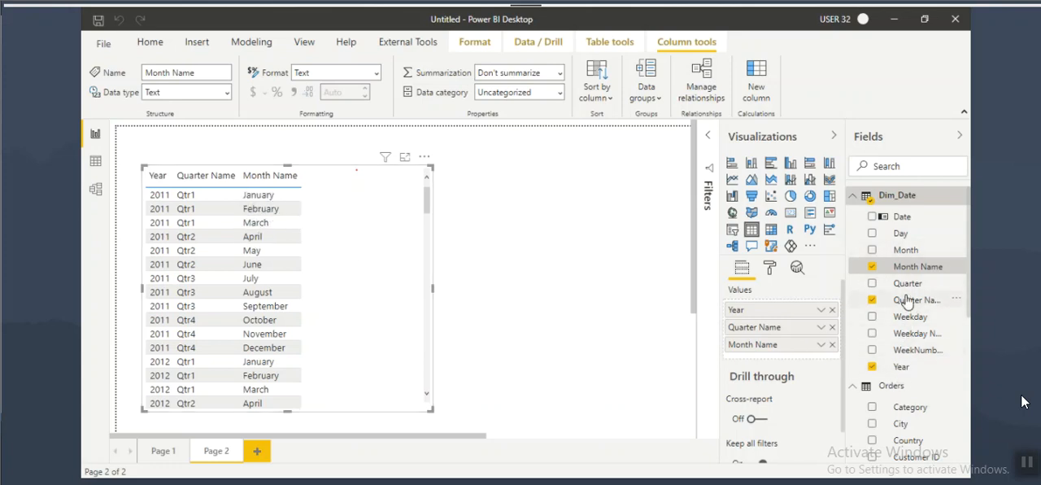
Step: Add the Day field from Dim_Date and the Sales field from Orders to the table visual, and widen it
left_click_drag(904, 236, 355, 281)
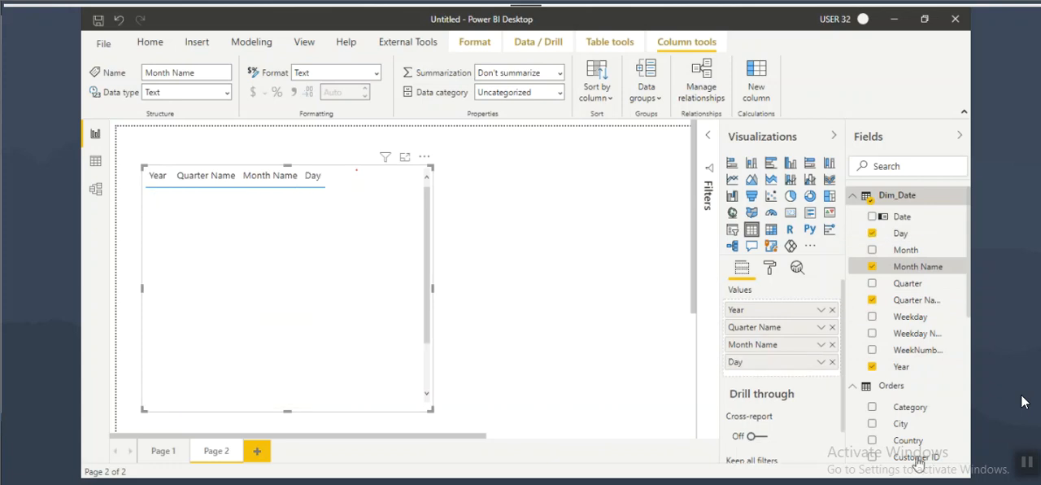
scroll(906, 407, "down", 5)
scroll(908, 435, "down", 3)
left_click_drag(902, 369, 333, 265)
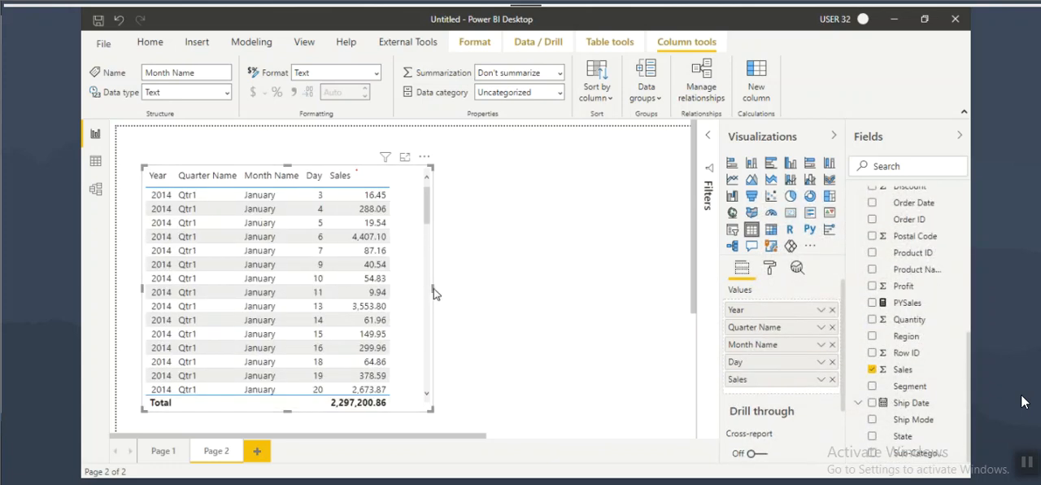
left_click_drag(433, 288, 480, 289)
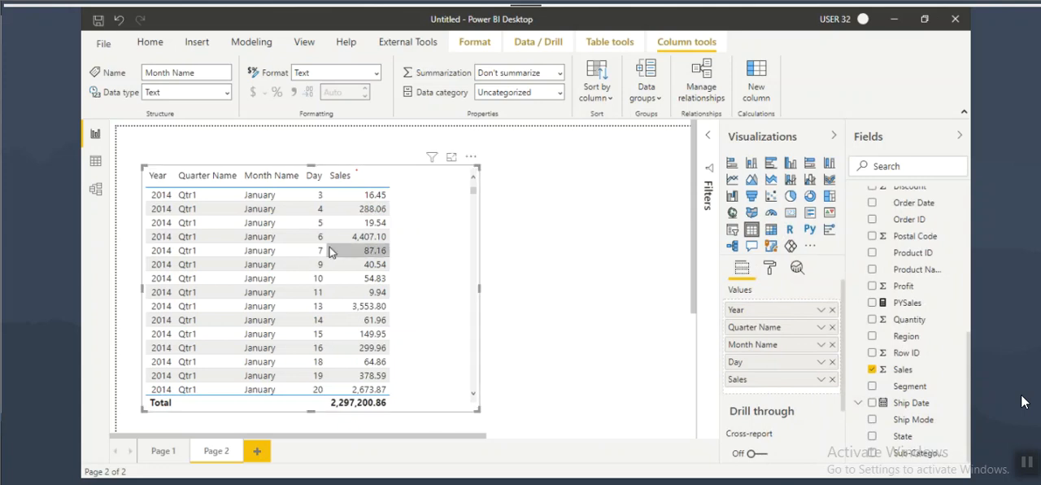
Step: Mark the January day rows and their Sales values on screen to review daily sales, and clear the marks
key("ctrl+2")
left_click_drag(247, 286, 327, 284)
left_click_drag(342, 185, 394, 284)
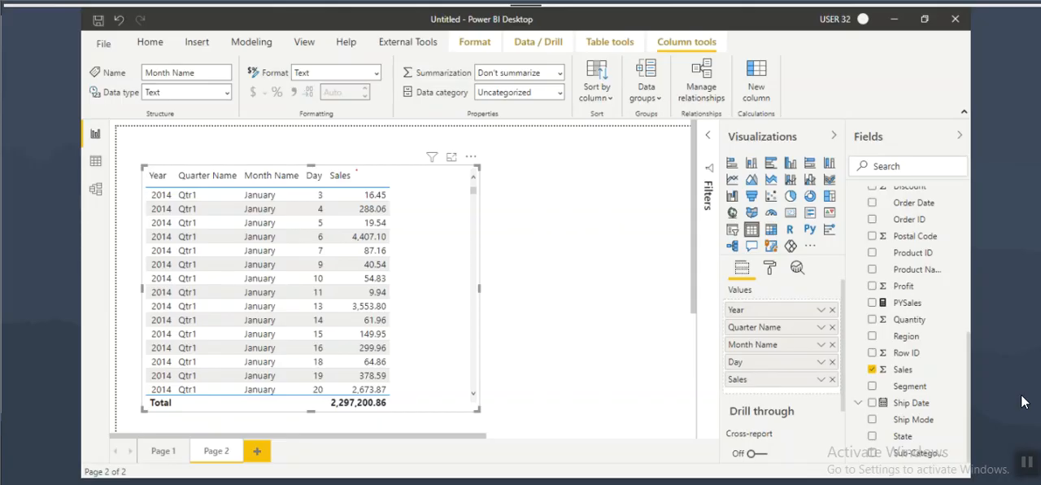
Step: Switch to the Notepad notes, highlight the TOTALMTD function name, and return to Power BI Desktop
key("alt+Tab")
left_click_drag(85, 140, 153, 140)
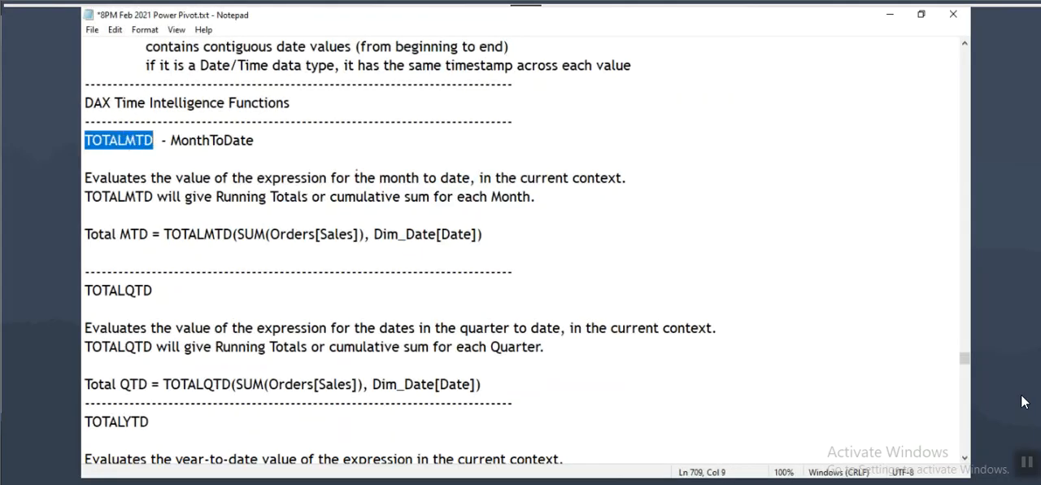
key("alt+Tab")
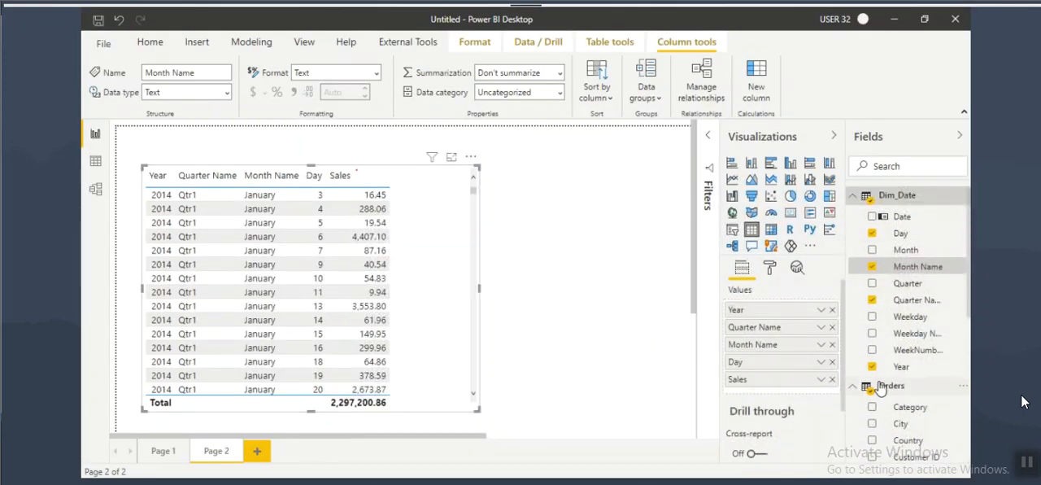
Step: Create a new measure in the Orders table and name it TotalMTD in its formula
left_click(890, 388)
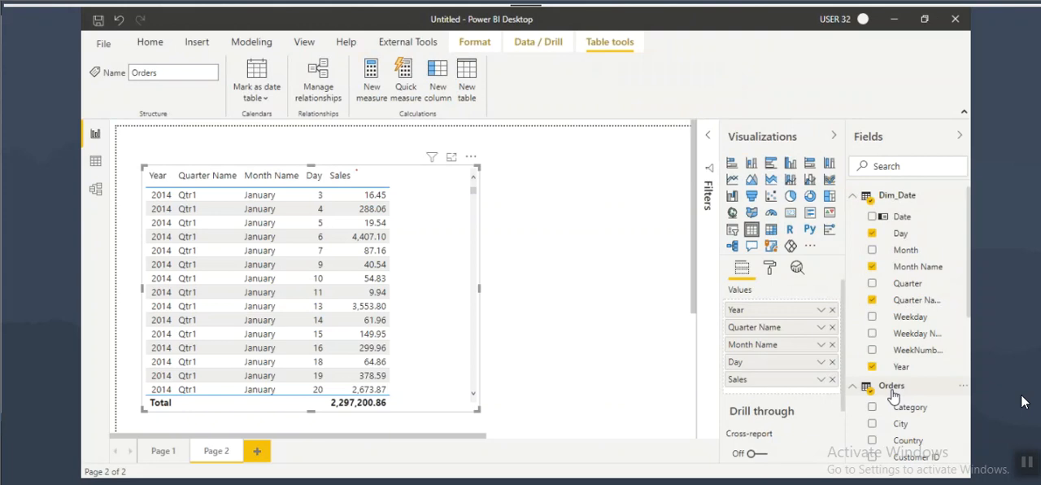
left_click(370, 91)
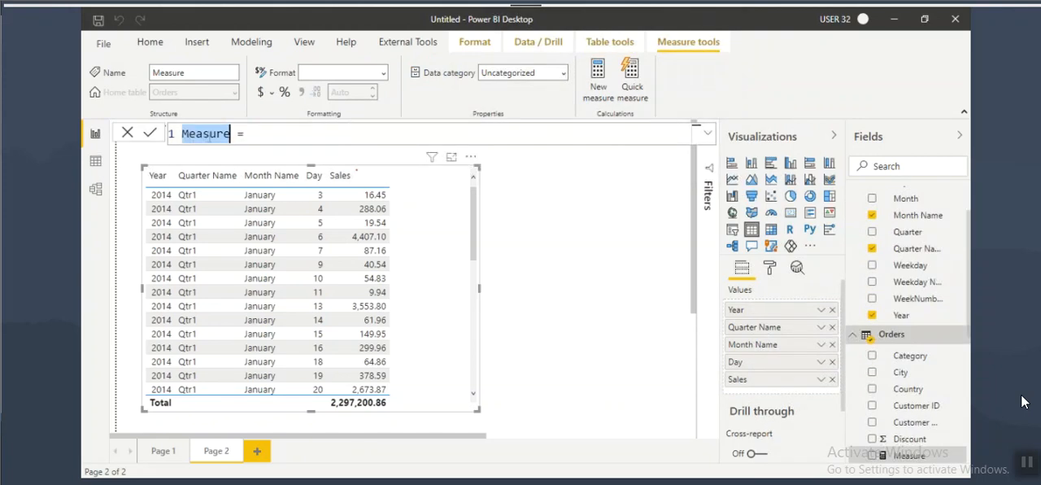
type("TotM")
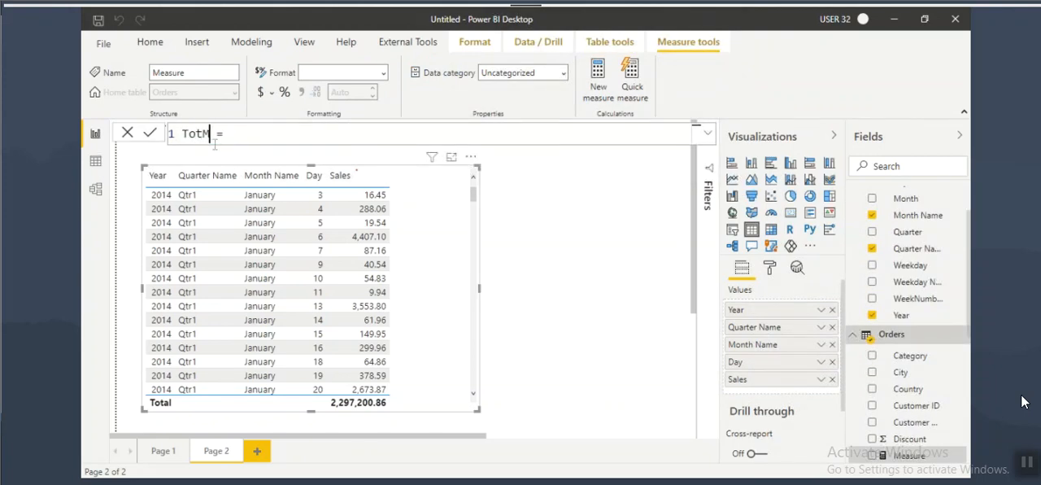
type("TD")
left_click_drag(202, 134, 216, 133)
type("TMD")
left_click(229, 138)
left_click(218, 136)
key("ctrl+z")
left_click(244, 132)
left_click(202, 133)
type("al")
Step: Start the TotalMTD formula with the TOTALMTD function and enter SUM(Orders[Sales]) as its expression
left_click(254, 139)
type("total")
key("Tab")
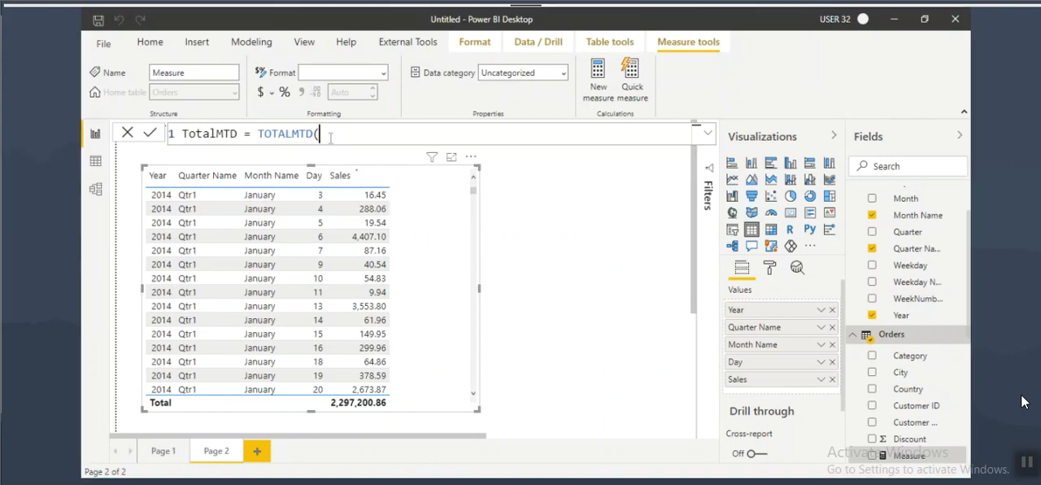
type("sy")
key("BackSpace")
type("um")
key("Tab")
type("sa")
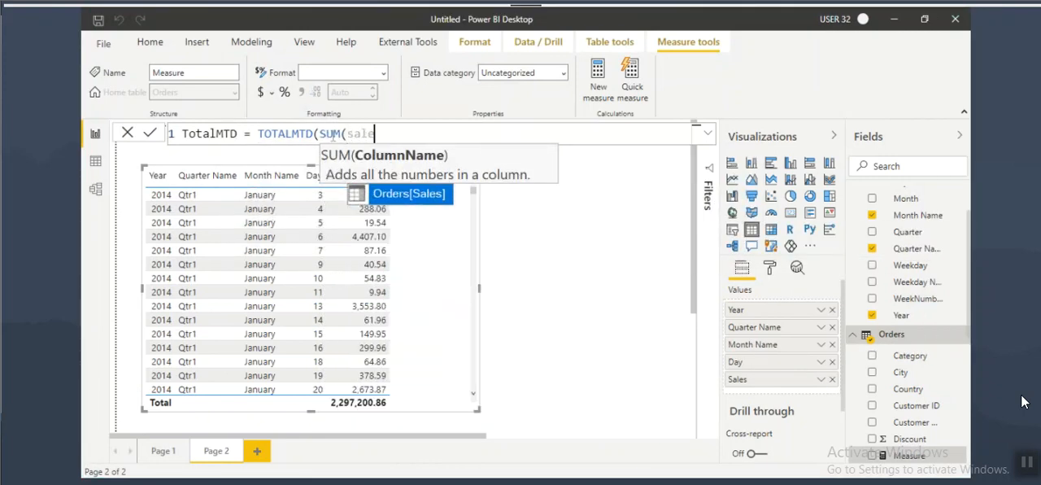
key("Tab")
type(")")
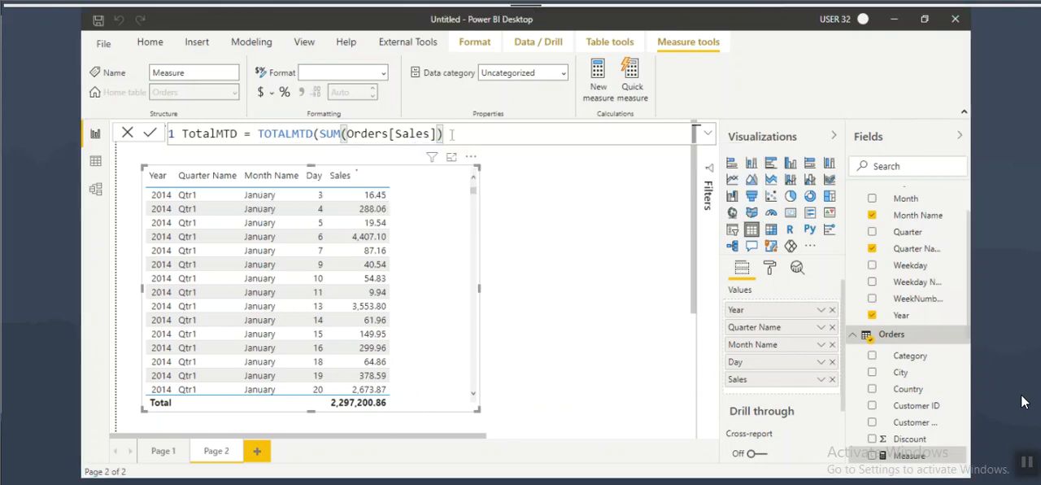
Step: Enter Dim_Date[Date] as the dates argument of TOTALMTD, close the formula and commit the measure
type(", date")
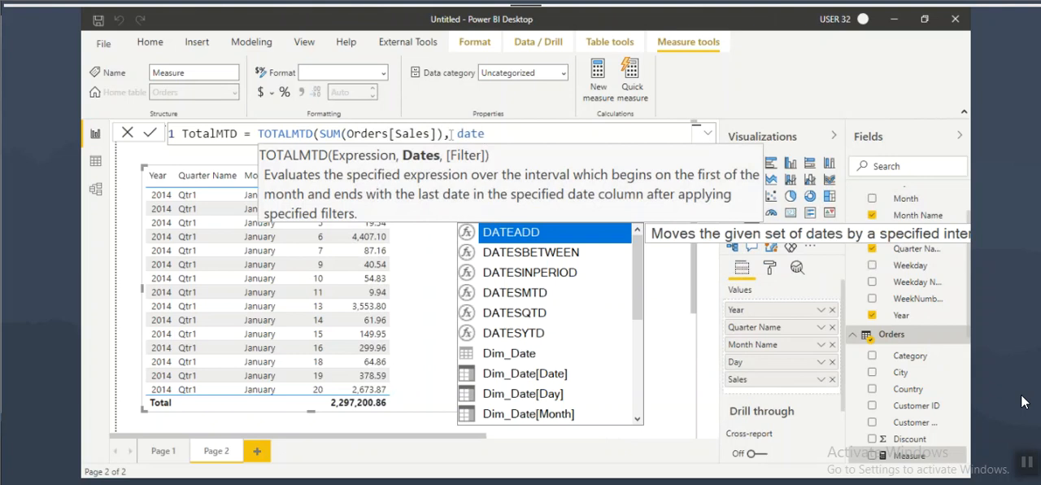
left_click(537, 379)
left_click(536, 378)
left_click_drag(271, 131, 569, 134)
left_click(587, 135)
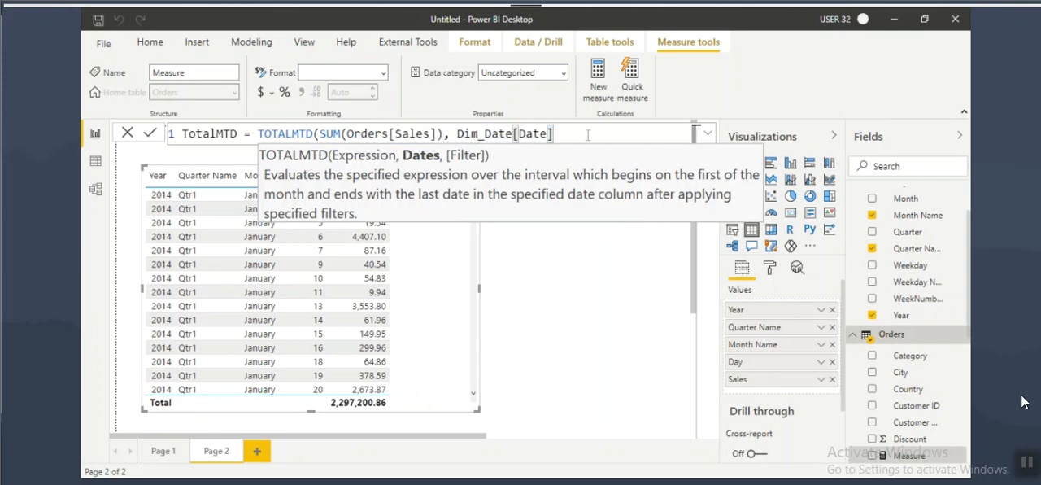
type(")")
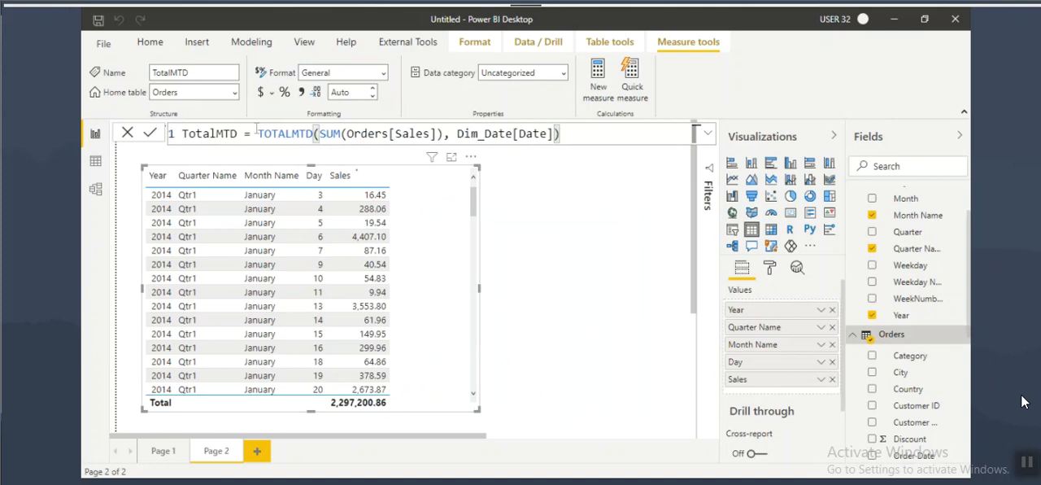
Step: Compare the formula with the TOTALMTD example in the Notepad notes, and add the TotalMTD measure to the table visual
double_click(288, 134)
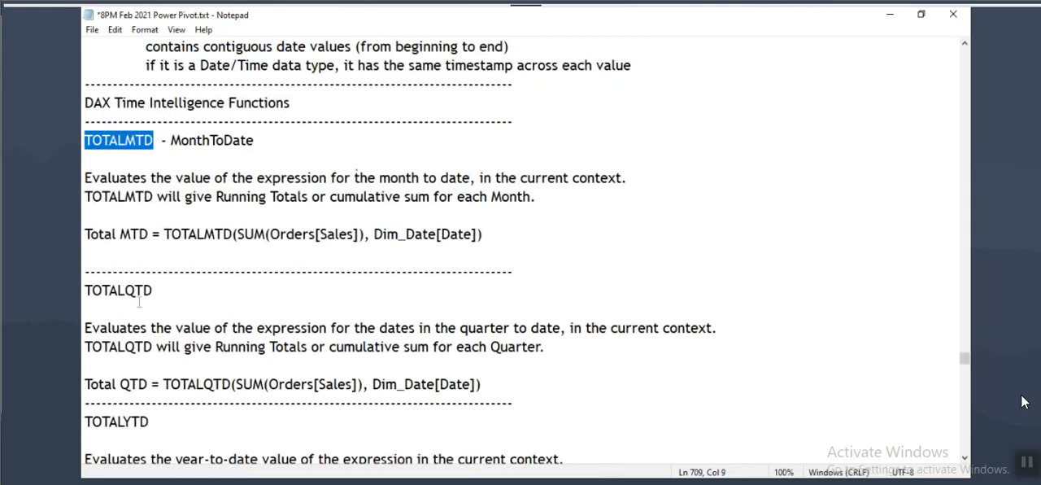
left_click_drag(196, 234, 459, 245)
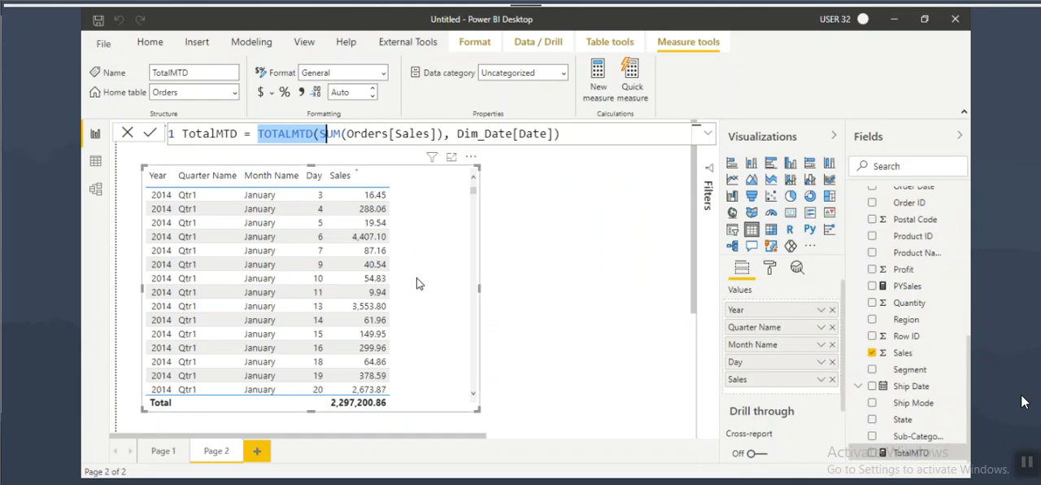
left_click_drag(935, 454, 414, 251)
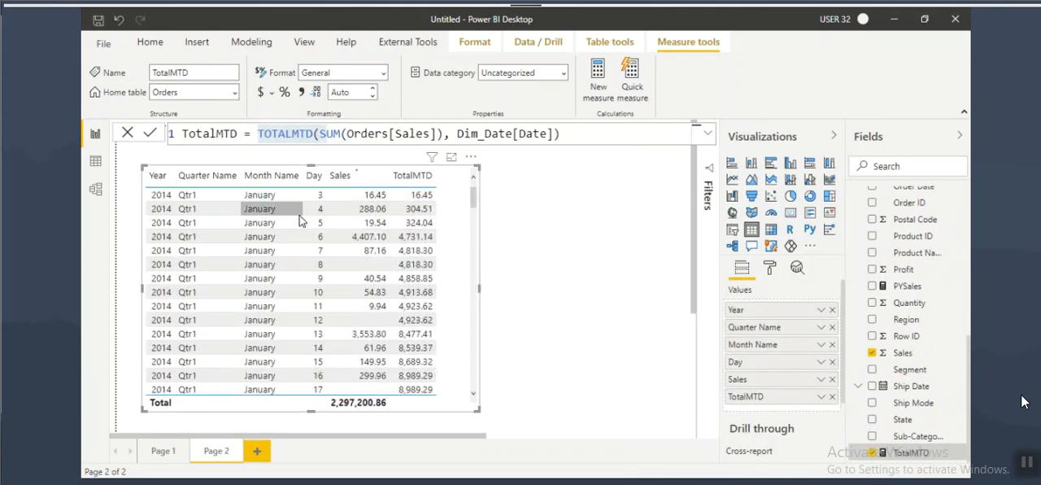
Step: Mark the Sales and TotalMTD values up to January 4 and 13, 2014 to examine the running total, and clear the marks
left_click_drag(313, 191, 328, 213)
mouse_move(359, 185)
left_mouse_down()
mouse_move(366, 208)
mouse_move(435, 213)
left_mouse_up()
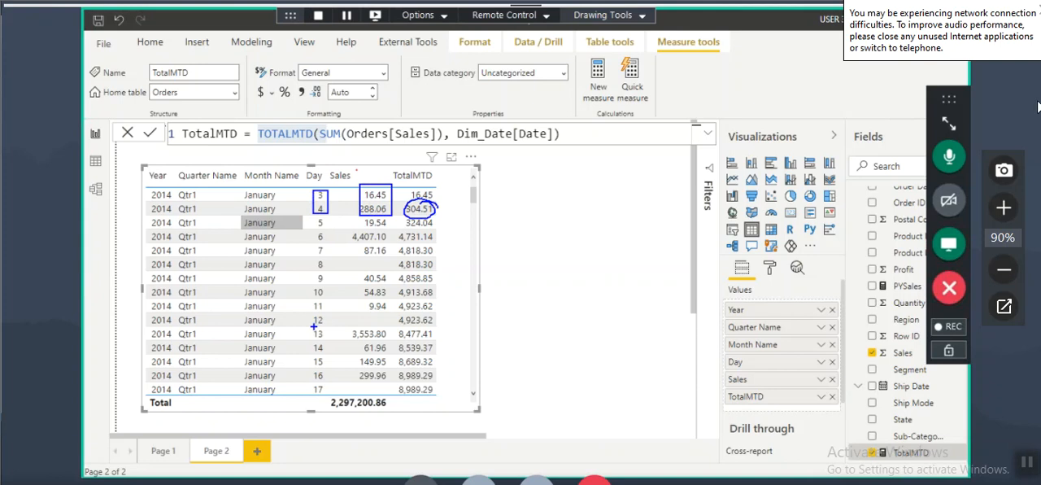
left_click_drag(307, 338, 331, 337)
left_click(1037, 10)
mouse_move(358, 185)
left_mouse_down()
mouse_move(389, 344)
mouse_move(403, 340)
mouse_move(392, 323)
left_mouse_up()
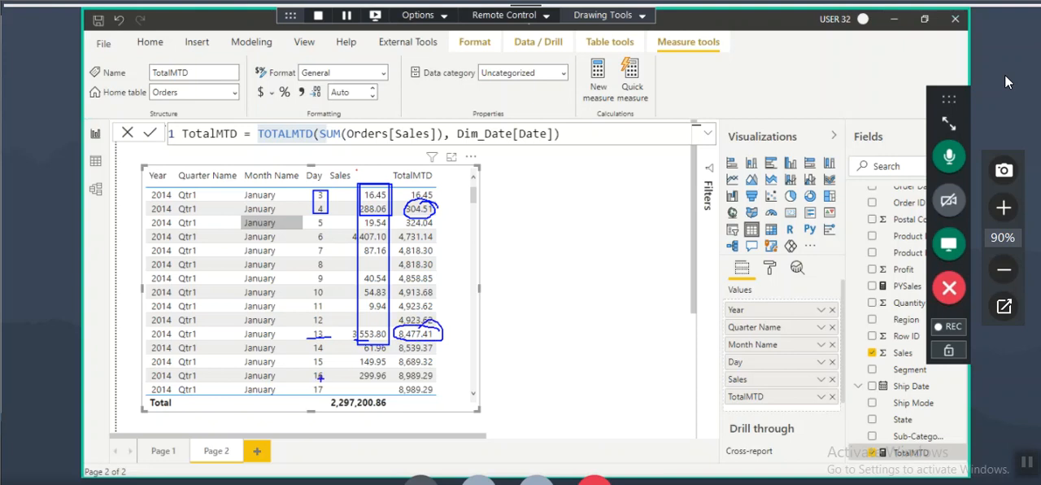
key("Escape")
Step: Mark the January 26, 2014 row, the preceding Sales values and its TotalMTD value to examine the cumulative sum
scroll(334, 333, "down", 2)
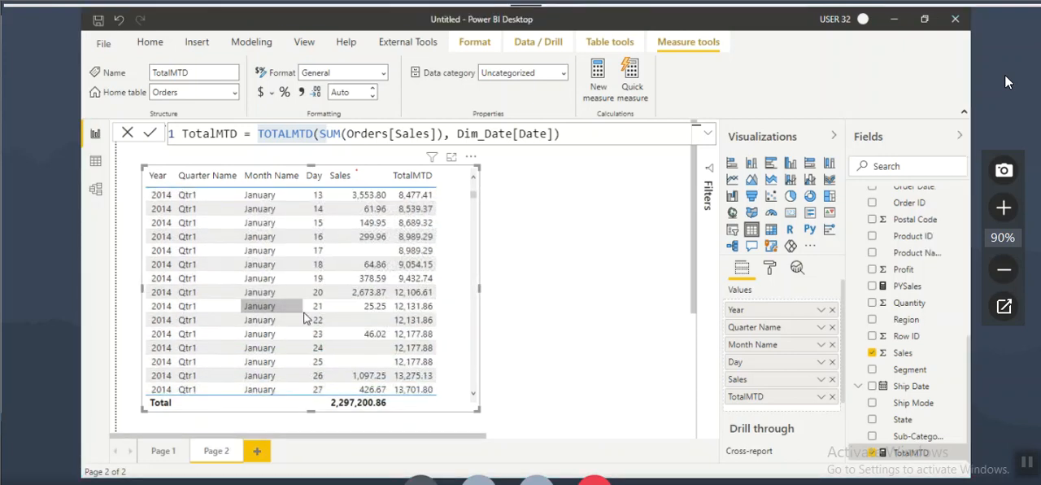
key("ctrl+2")
left_click_drag(310, 379, 353, 379)
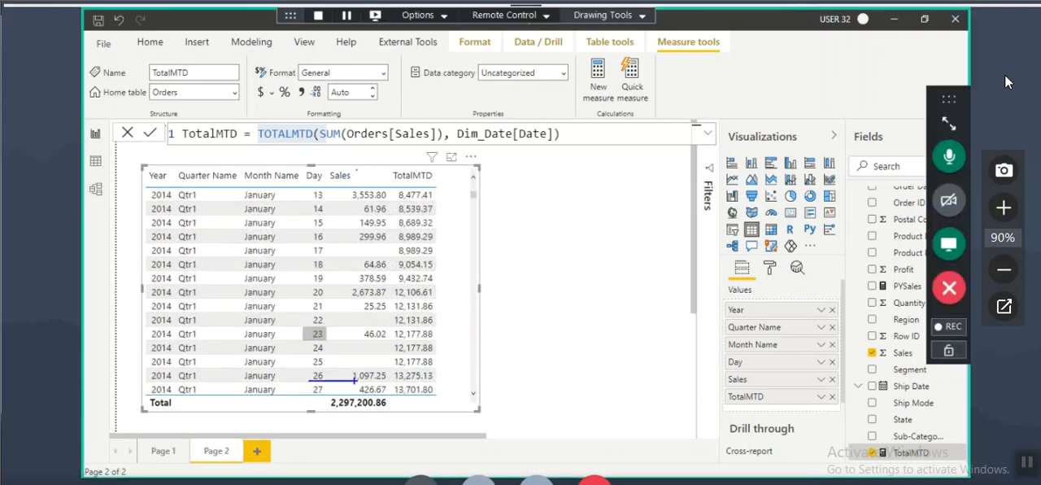
left_click_drag(342, 169, 389, 382)
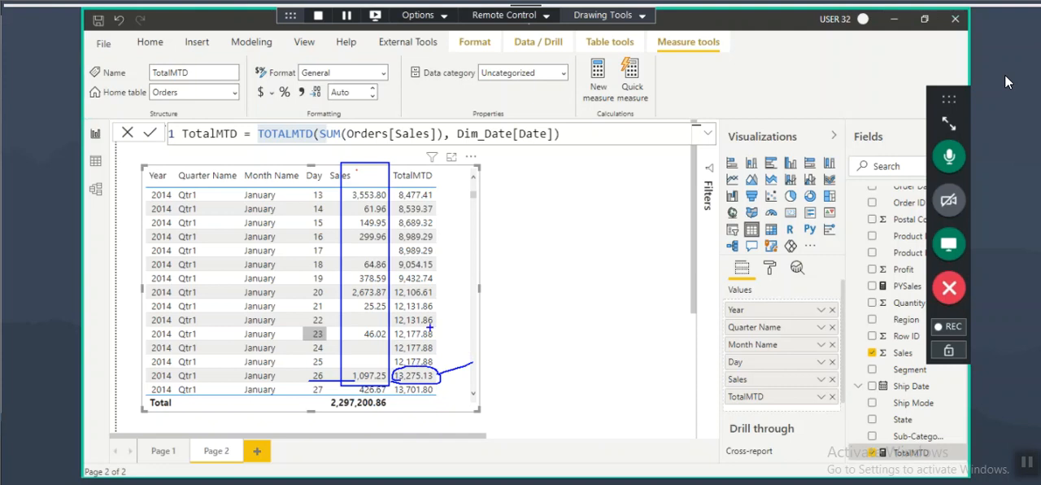
Step: Mark the January 31 TotalMTD value and the change from January to February 2014 to examine the monthly reset, and clear the marks
scroll(293, 313, "down", 3)
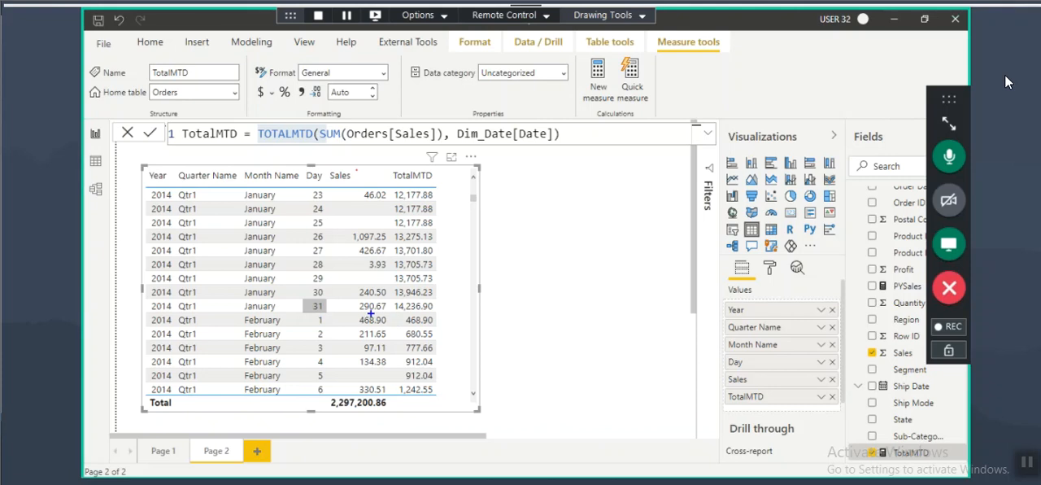
left_click_drag(396, 313, 449, 302)
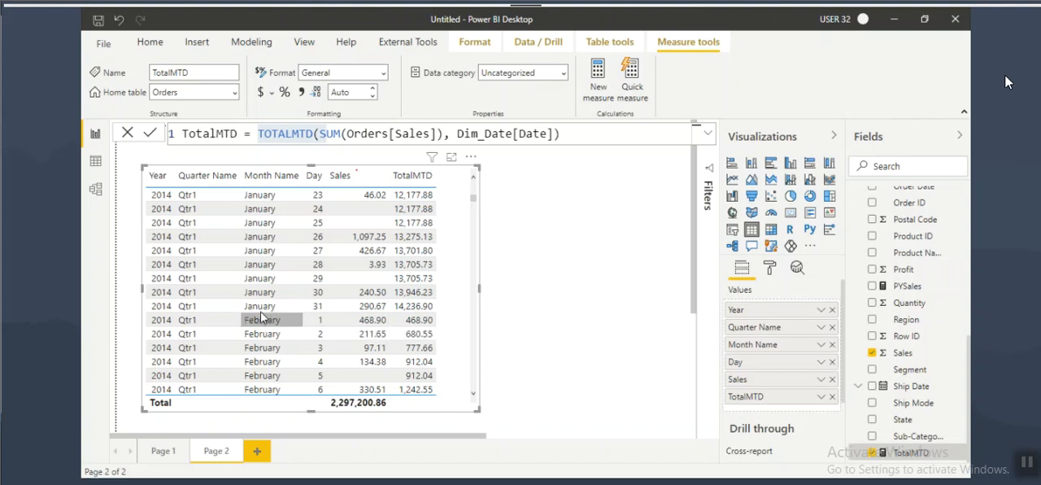
key("ctrl+2")
mouse_move(256, 308)
left_mouse_down()
mouse_move(286, 306)
mouse_move(295, 323)
left_mouse_up()
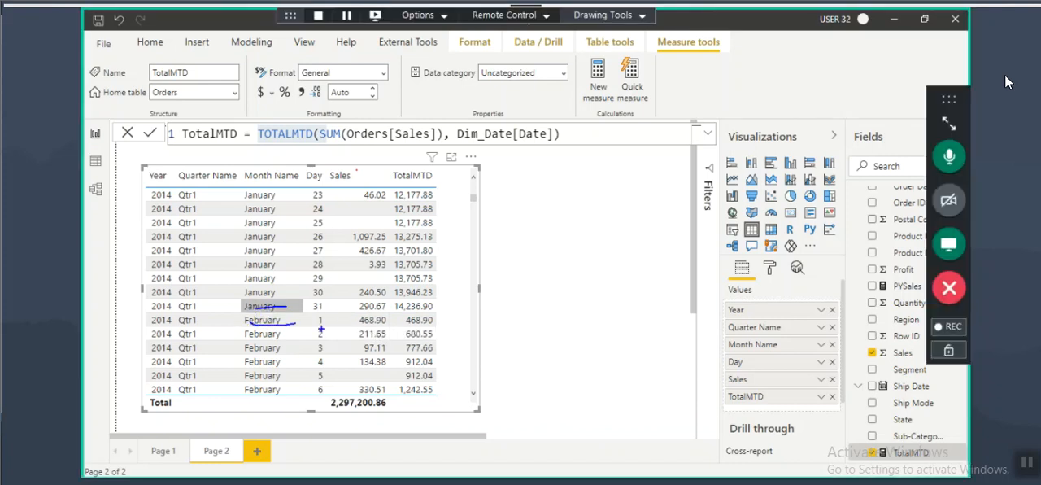
mouse_move(400, 326)
left_mouse_down()
mouse_move(434, 329)
mouse_move(406, 314)
left_mouse_up()
key("Escape")
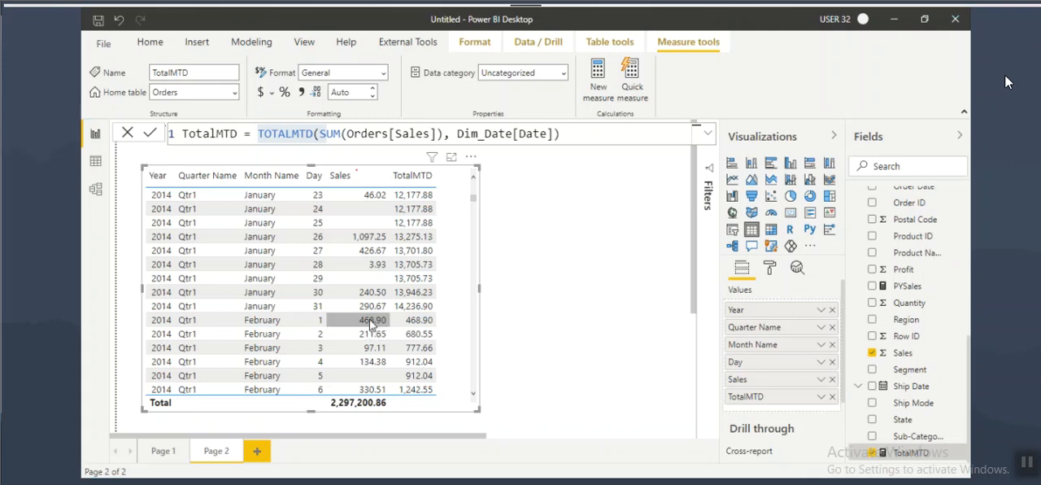
Step: Mark the Sales and TotalMTD values for February 1, 2 and 4, 2014 to examine the new month's running total, and clear the marks
key("ctrl+2")
left_click_drag(355, 326, 384, 326)
left_click_drag(404, 326, 432, 319)
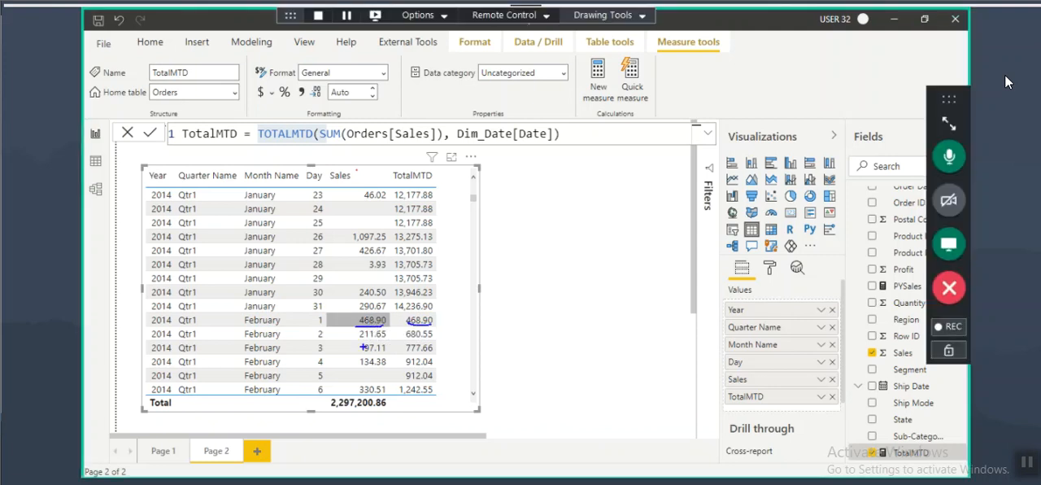
left_click_drag(309, 335, 333, 335)
mouse_move(351, 315)
left_mouse_down()
mouse_move(382, 336)
mouse_move(434, 340)
left_mouse_up()
left_click_drag(319, 368, 380, 369)
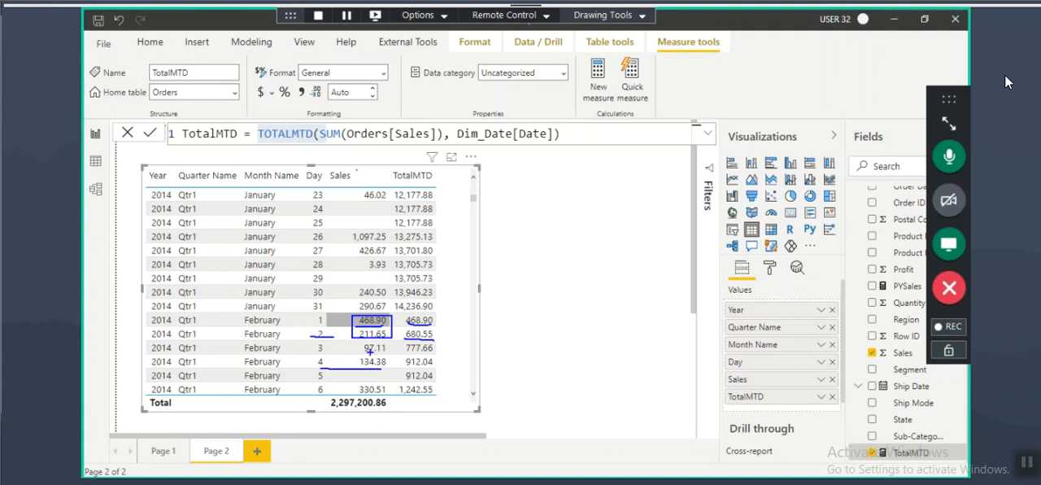
left_click_drag(354, 319, 391, 339)
left_click_drag(404, 370, 445, 370)
key("Escape")
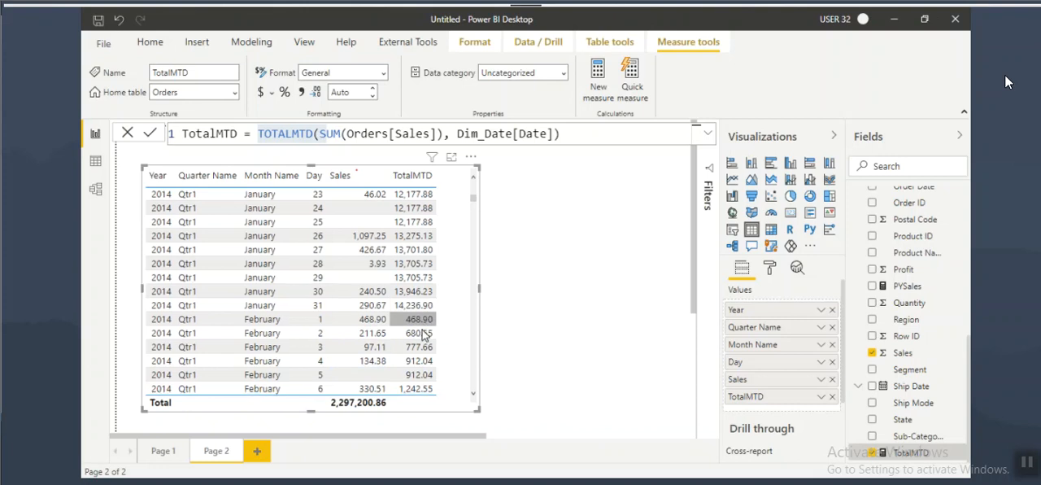
Step: Look through the remaining February rows and switch to the Notepad notes to highlight the TOTALQTD heading
scroll(423, 337, "down", 5)
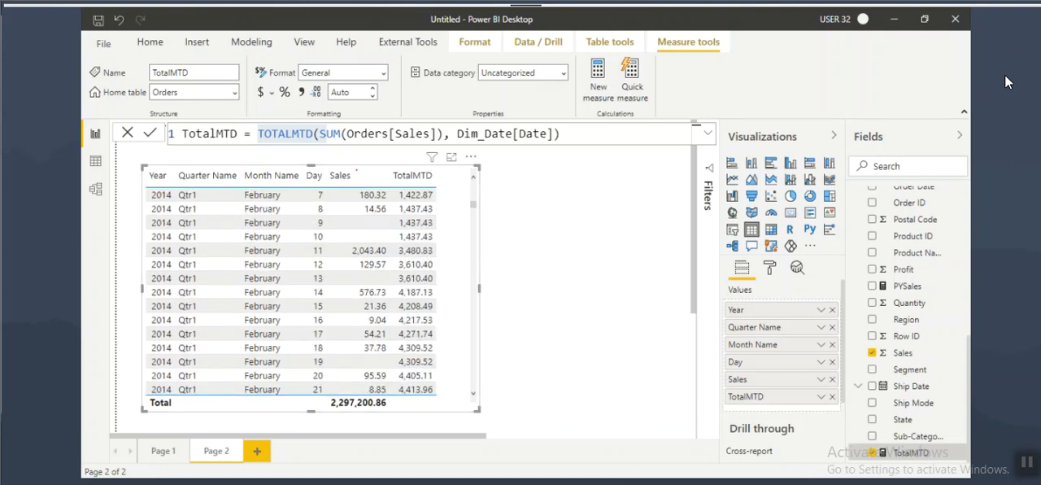
key("alt+Tab")
left_click_drag(85, 290, 162, 285)
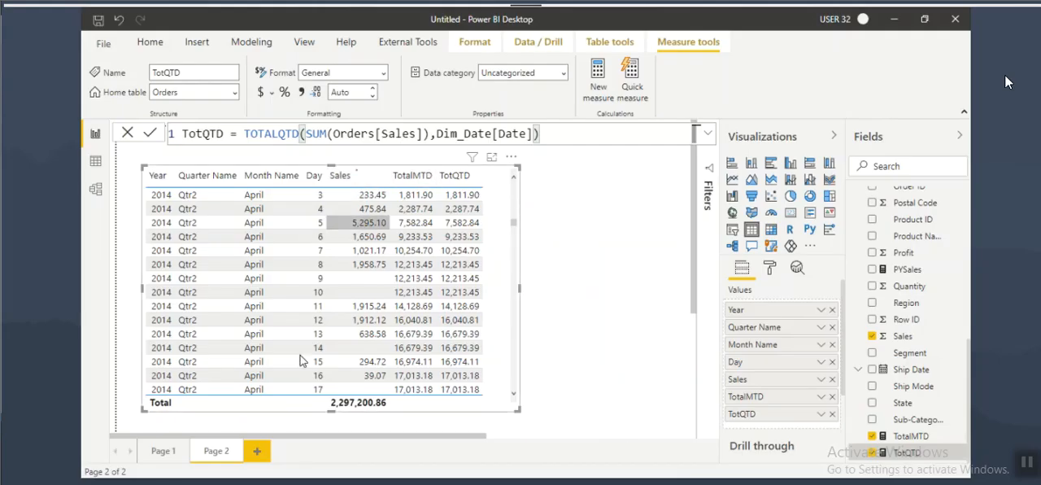
Step: Add a third report page and set its page view to actual size
left_click(257, 457)
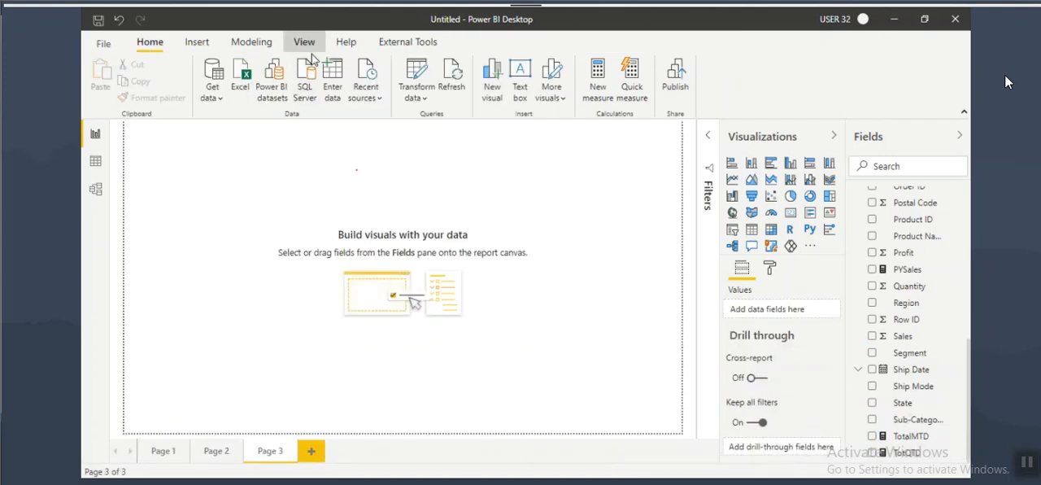
left_click(304, 42)
left_click(437, 104)
left_click(472, 154)
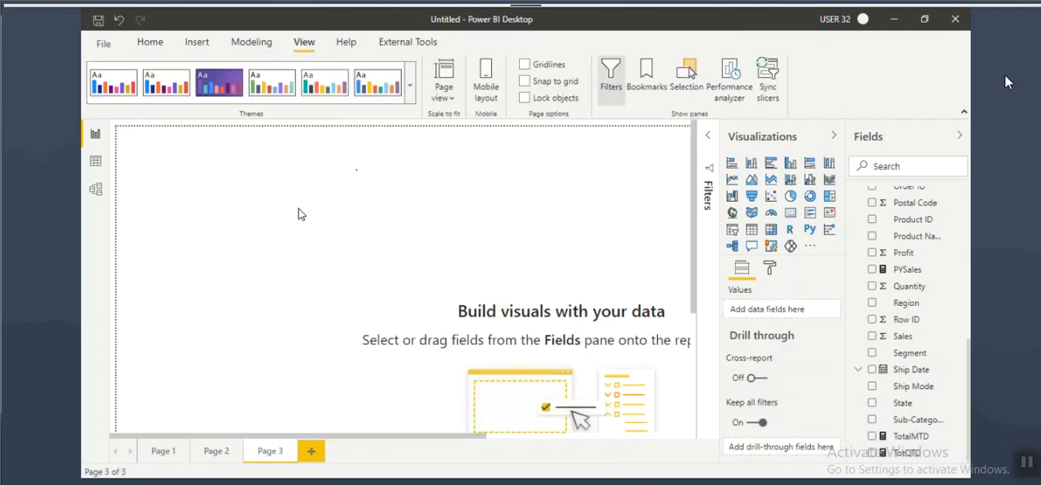
Step: Insert a table visual on the new page with the Year, Quarter Name and Month Name fields from Dim_Date
left_click(752, 232)
scroll(890, 302, "up", 5)
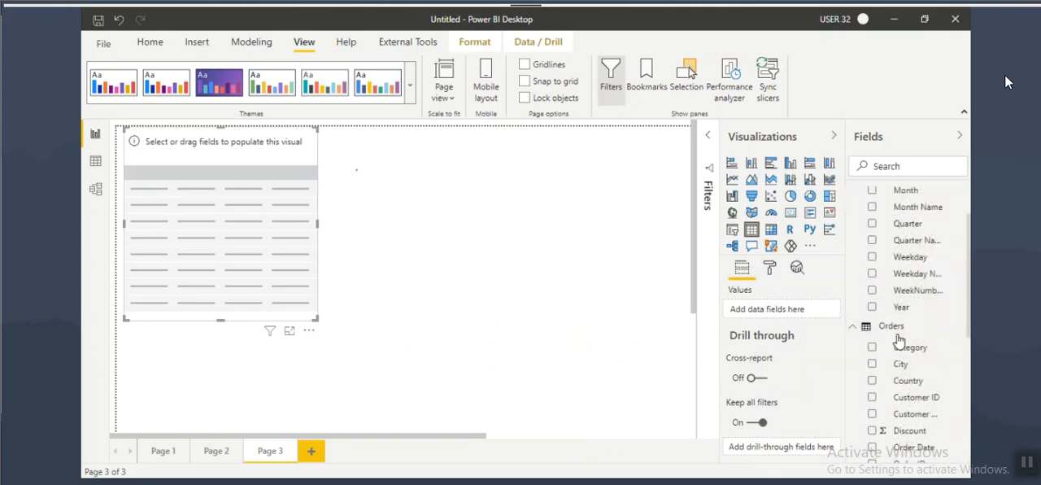
left_click_drag(900, 309, 244, 236)
scroll(910, 272, "up", 2)
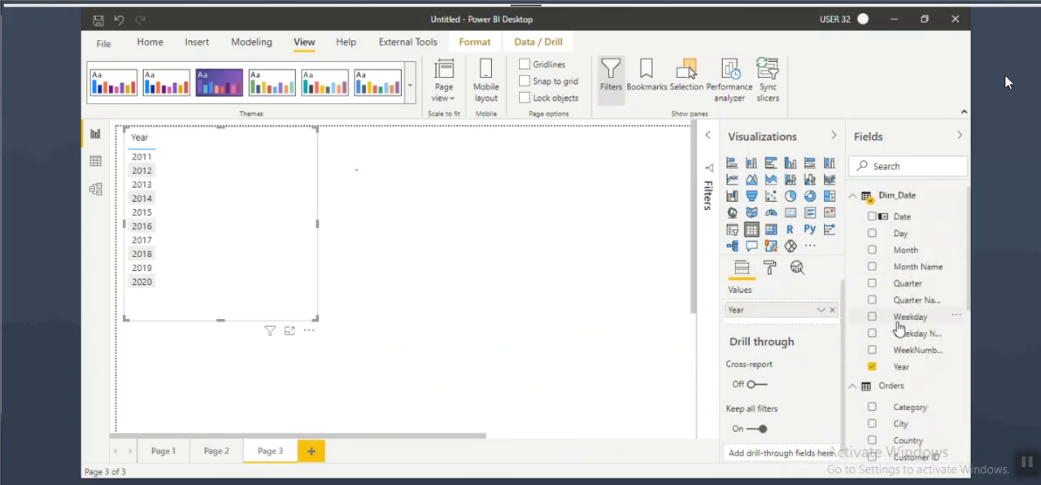
left_click_drag(906, 300, 236, 211)
left_click_drag(904, 267, 248, 224)
Step: Add the Sales field and the TotQTD measure from Orders to the table visual
scroll(905, 391, "down", 5)
left_click_drag(906, 391, 421, 227)
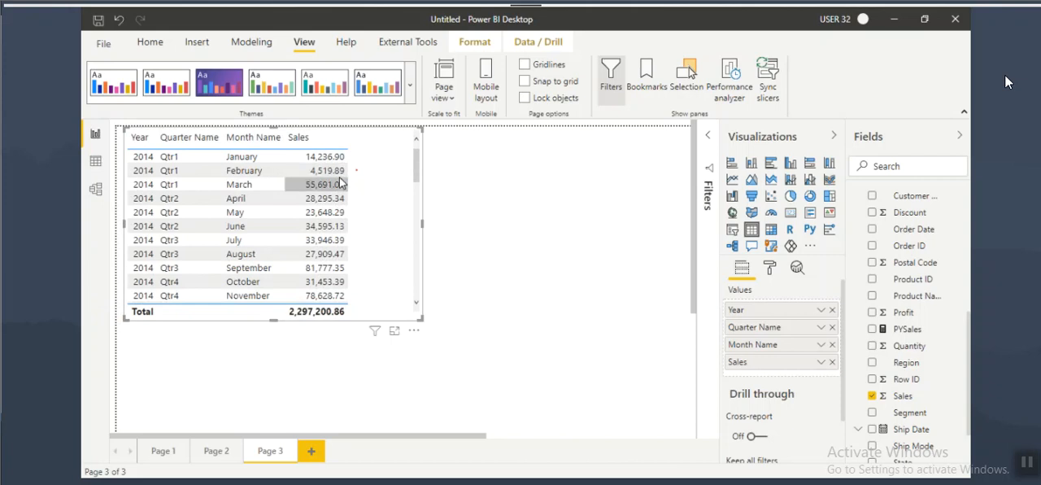
scroll(894, 419, "down", 1)
left_click_drag(907, 452, 366, 169)
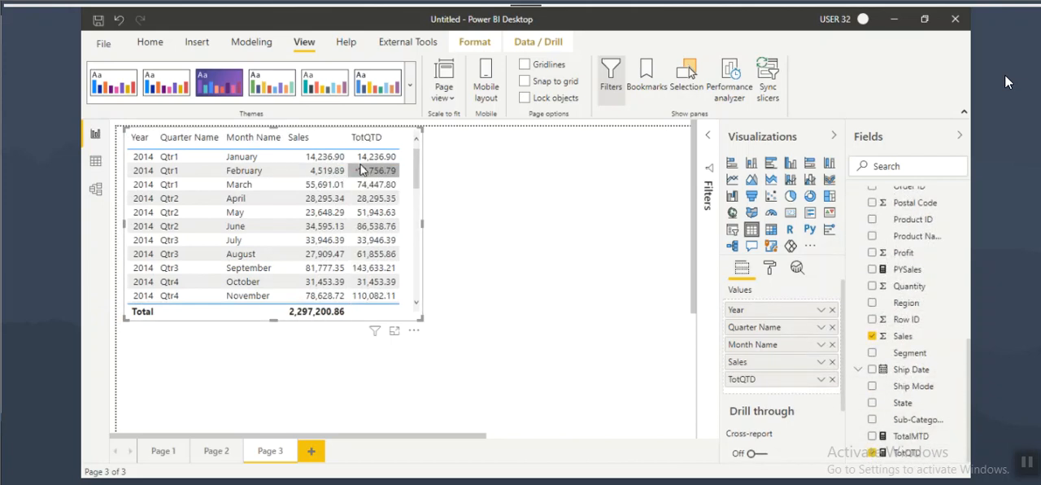
Step: Mark the January to March 2014 Sales and TotQTD values to examine the running total of the first quarter
left_click_drag(244, 162, 404, 164)
left_click_drag(261, 180, 342, 173)
mouse_move(303, 150)
left_mouse_down()
mouse_move(351, 177)
mouse_move(403, 166)
mouse_move(361, 167)
left_mouse_up()
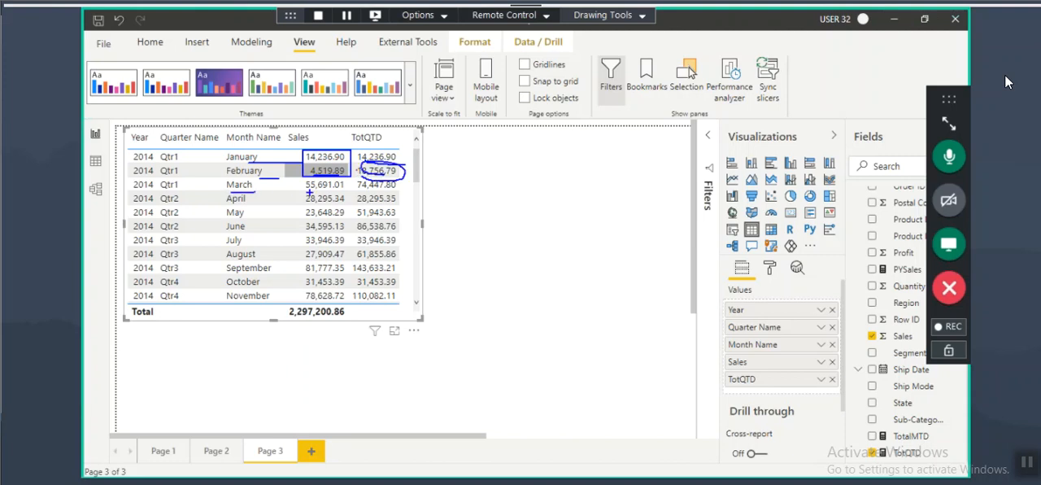
left_click_drag(299, 151, 351, 193)
mouse_move(374, 187)
left_mouse_down()
mouse_move(366, 193)
mouse_move(408, 191)
mouse_move(358, 177)
mouse_move(379, 192)
left_mouse_up()
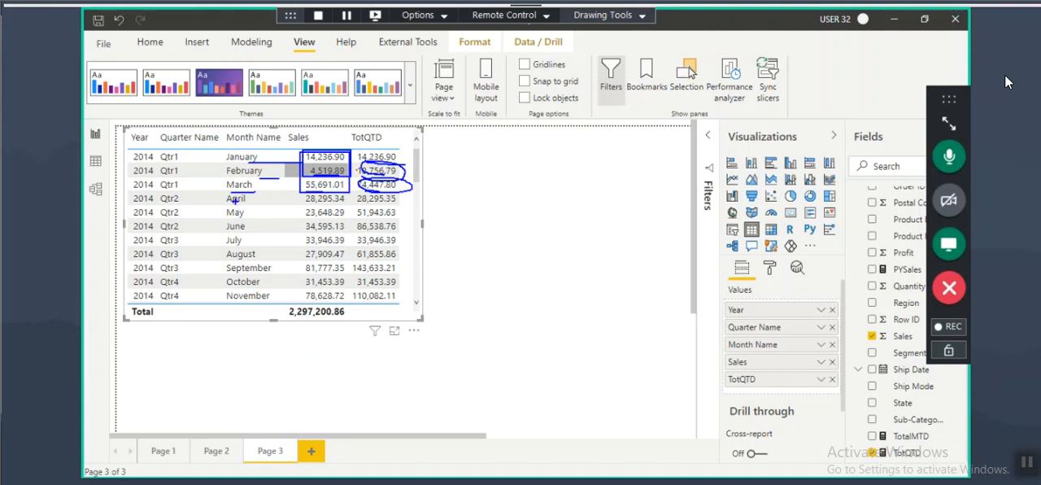
Step: Mark the Qtr2 2014 months with their Sales and TotQTD values to examine the quarterly reset, clear the marks and enlarge the table visual
mouse_move(169, 192)
left_mouse_down()
mouse_move(181, 188)
mouse_move(178, 203)
left_mouse_up()
left_click_drag(358, 203, 399, 204)
left_click_drag(219, 192, 262, 219)
mouse_move(342, 195)
left_mouse_down()
mouse_move(298, 204)
mouse_move(343, 198)
mouse_move(366, 217)
mouse_move(357, 225)
left_mouse_up()
left_click_drag(157, 234, 175, 232)
mouse_move(331, 206)
left_mouse_down()
mouse_move(297, 217)
mouse_move(360, 226)
left_mouse_up()
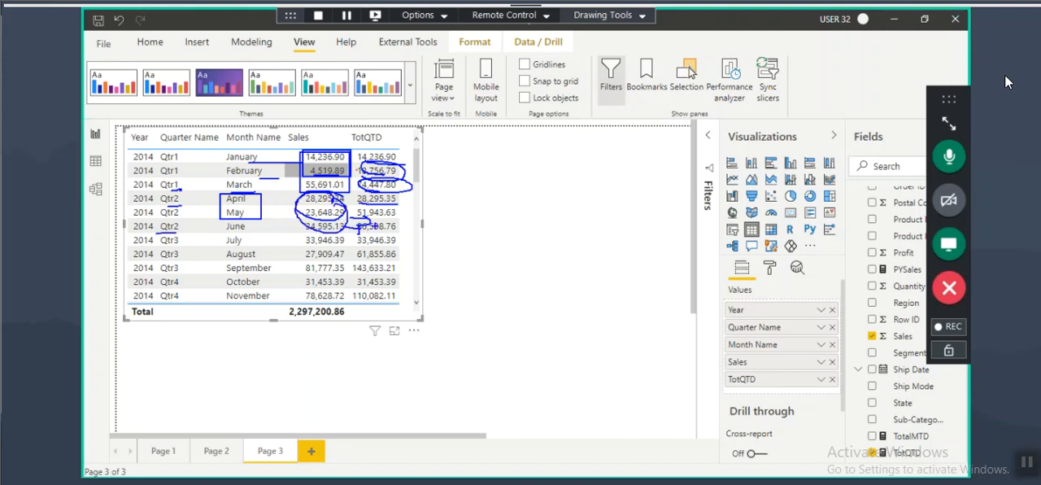
key("Escape")
left_click(439, 331)
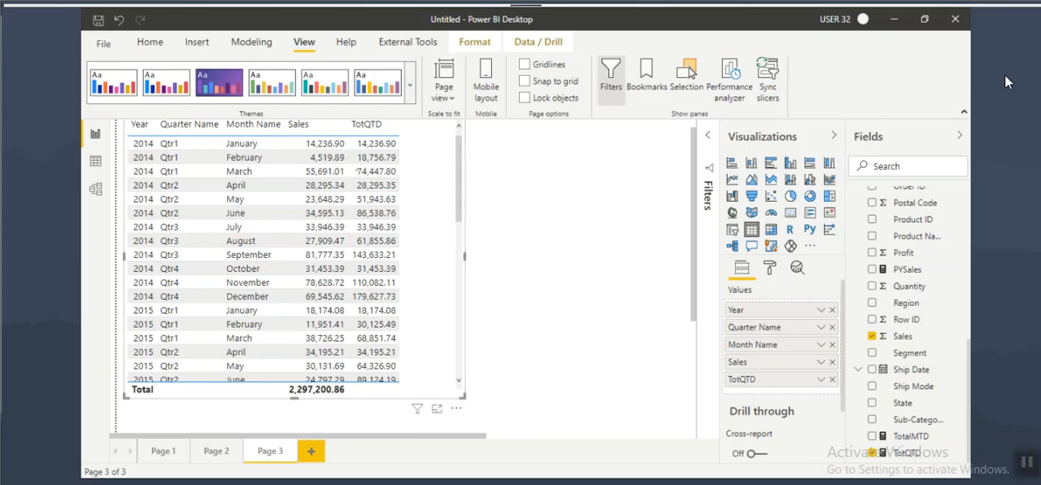
Step: Switch to the Notepad notes and highlight the TOTALYTD heading to read its explanation and example formula
key("alt+Tab")
scroll(445, 298, "down", 2)
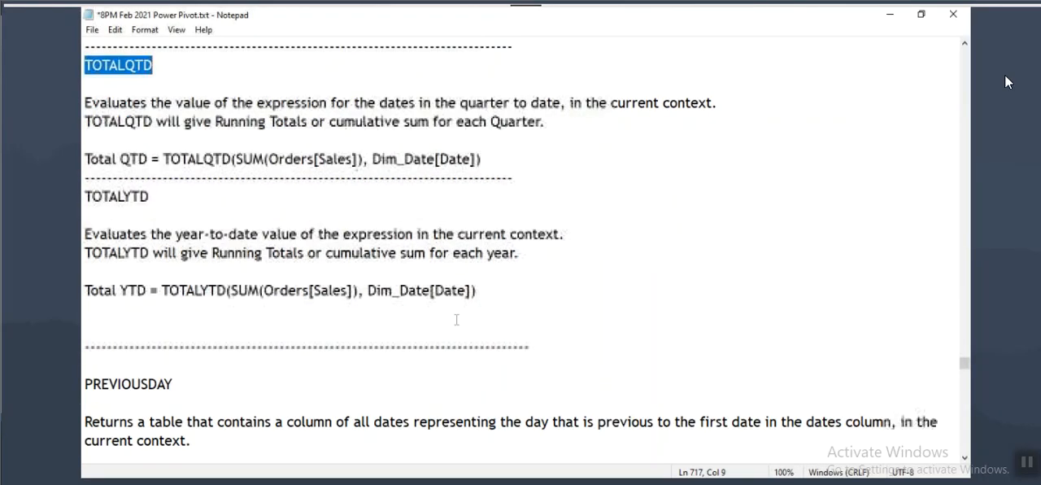
left_click_drag(85, 196, 163, 196)
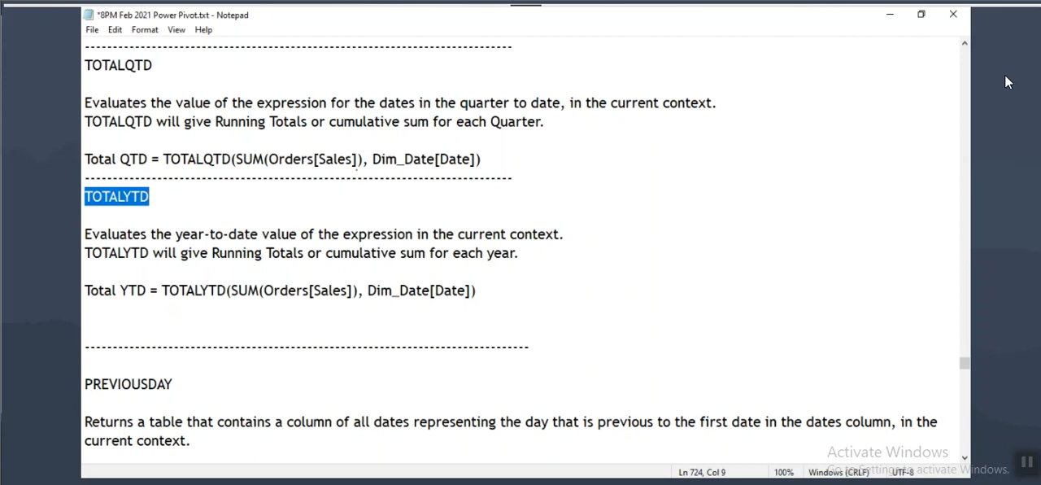
Step: Return to Power BI Desktop and create a new measure named TotalYTD in the Orders table
key("alt+Tab")
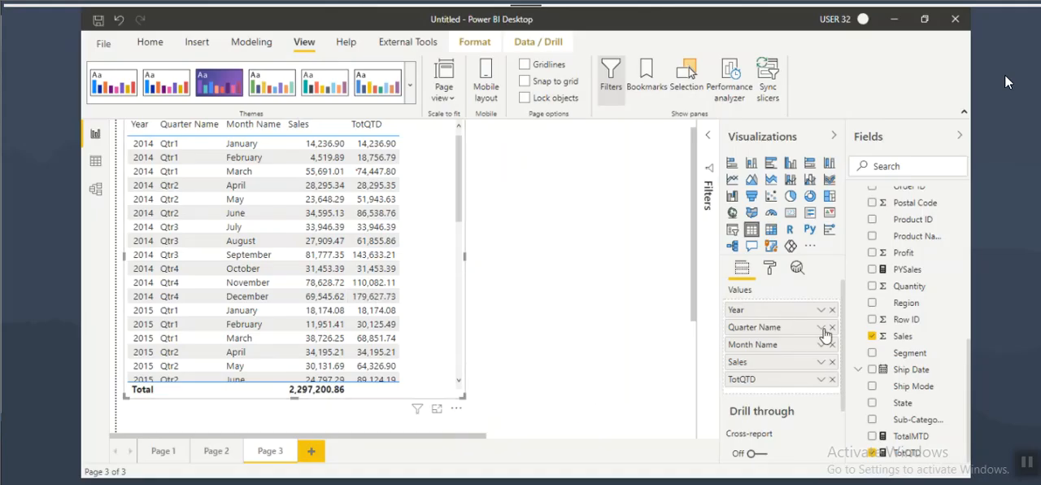
scroll(901, 334, "up", 3)
left_click(901, 257)
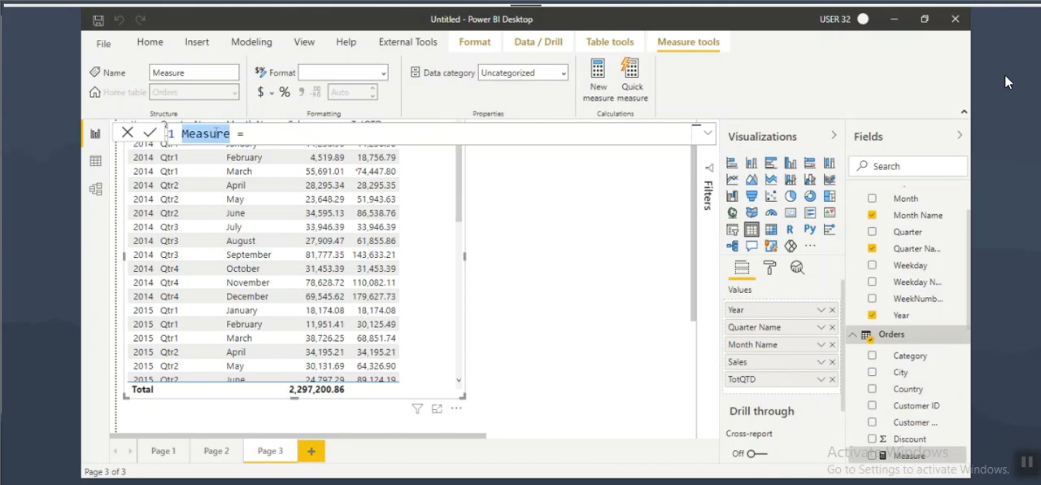
type("TotalYTD")
left_click(269, 132)
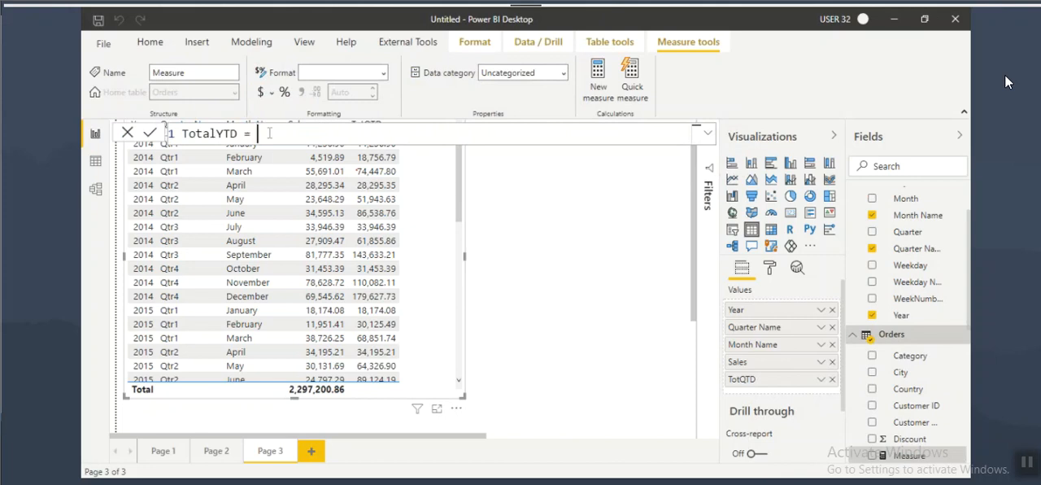
type("tota")
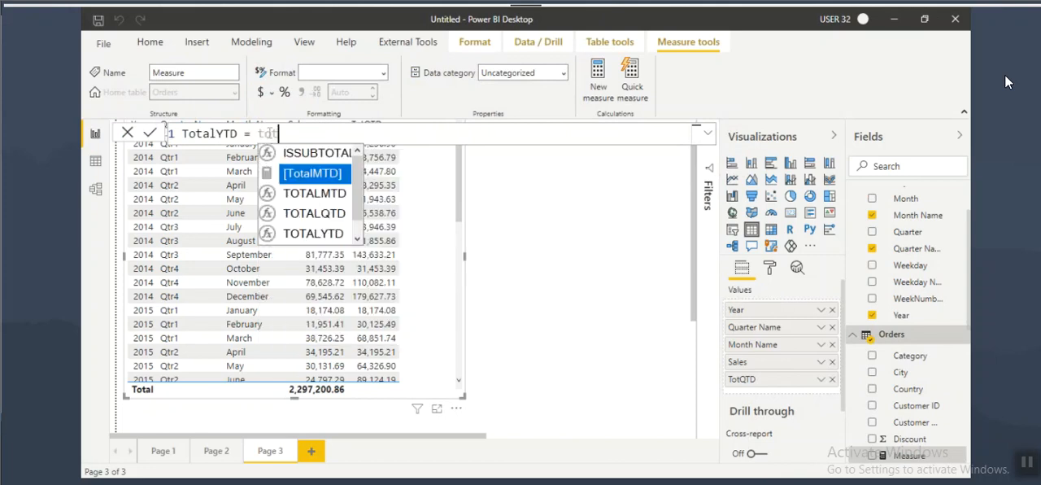
key("Tab")
key("BackSpace")
key("BackSpace")
key("BackSpace")
key("BackSpace")
key("BackSpace")
key("BackSpace")
key("BackSpace")
key("BackSpace")
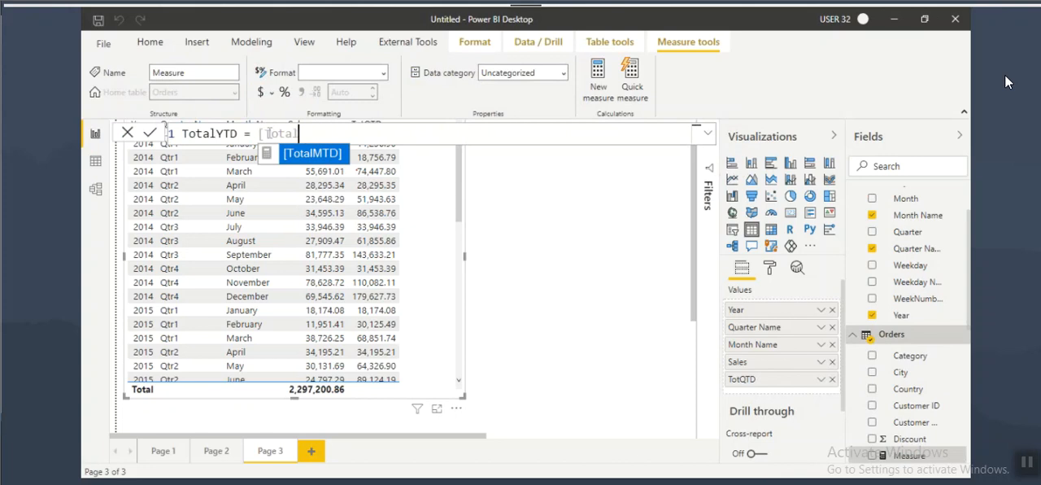
key("BackSpace")
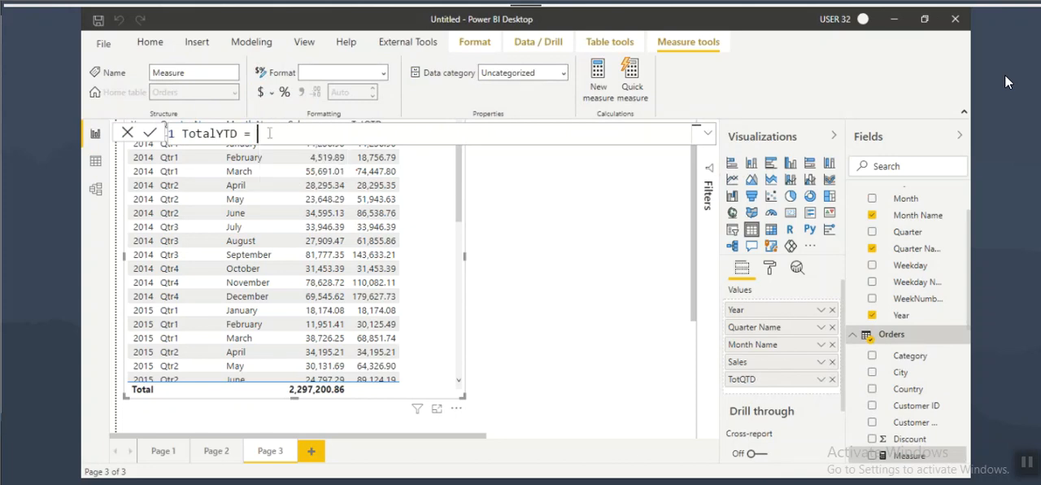
Step: Enter the TOTALYTD function in the measure formula with SUM(Orders[Sales]) as its expression argument
type("to")
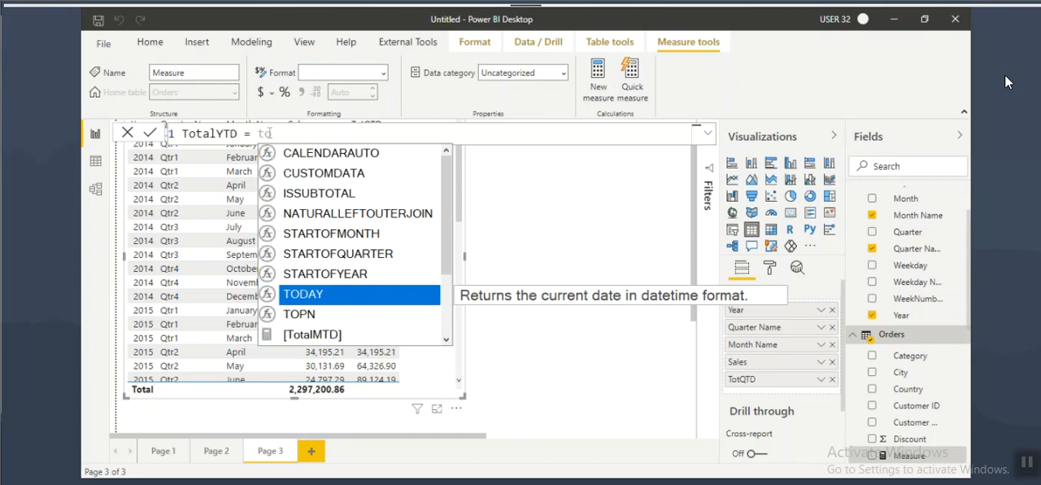
type("t")
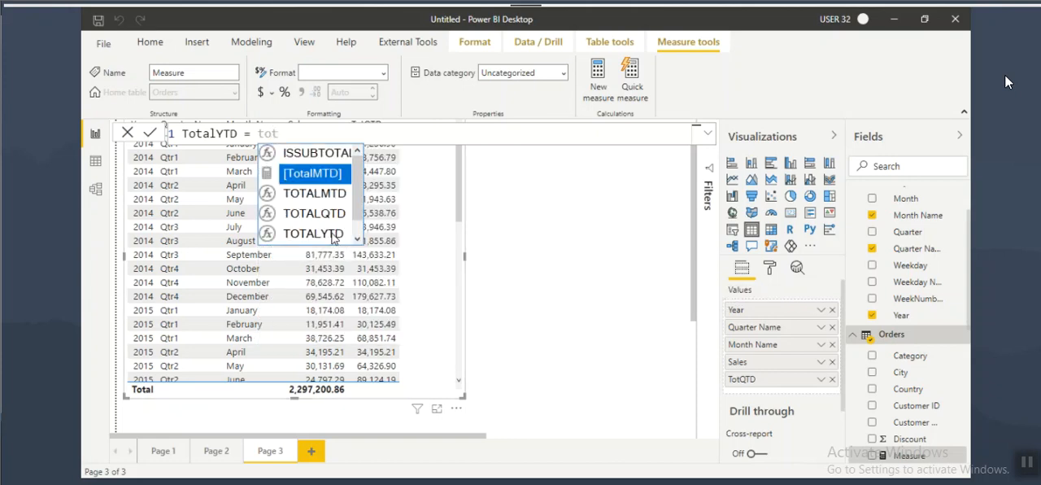
left_click(335, 235)
type("sum")
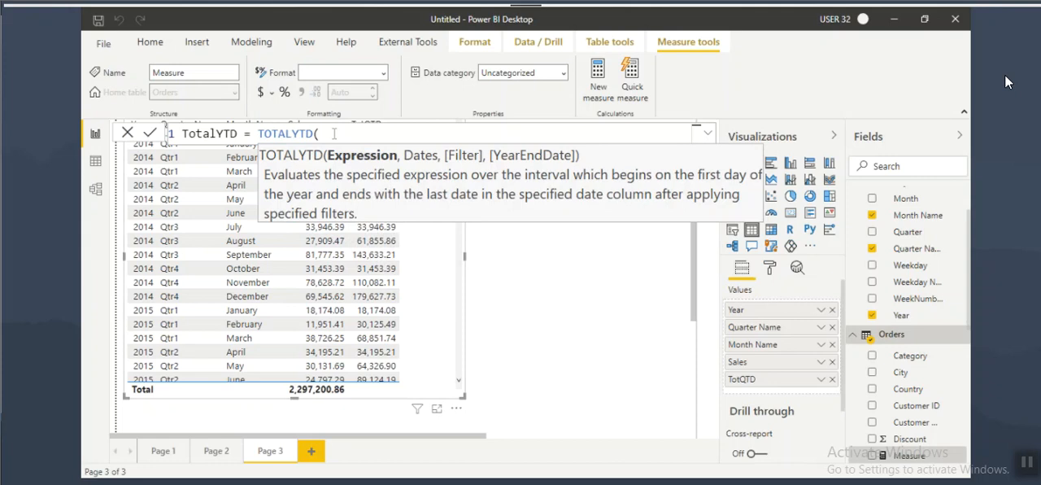
key("Tab")
type("sales")
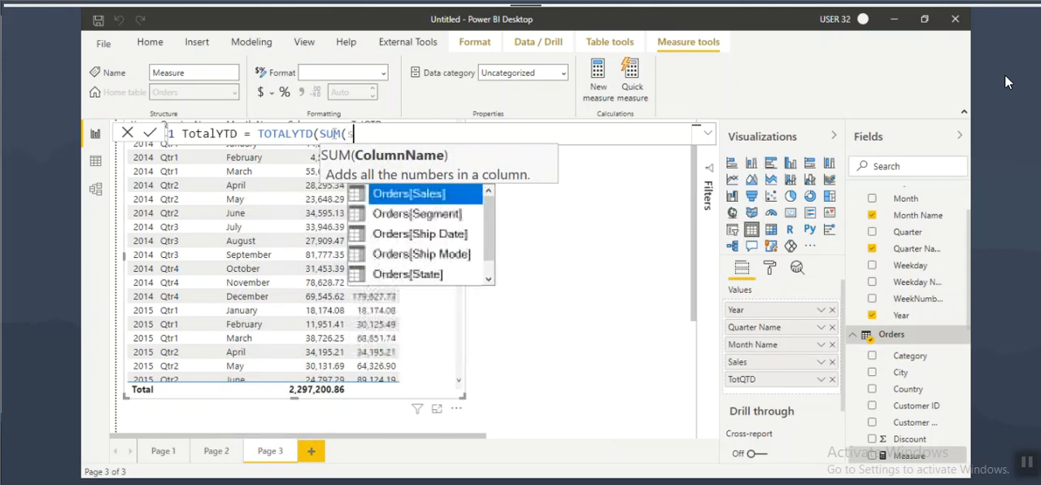
key("Tab")
type("),")
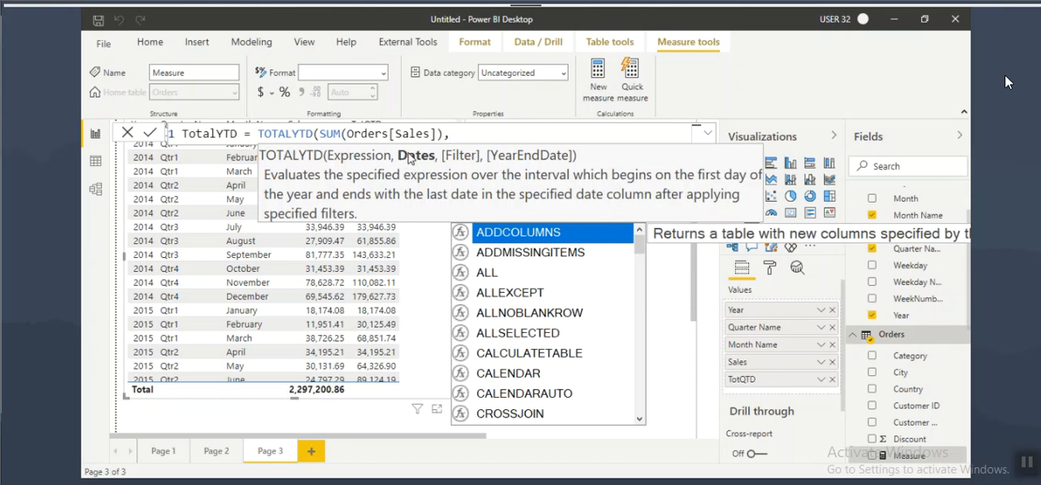
type("date")
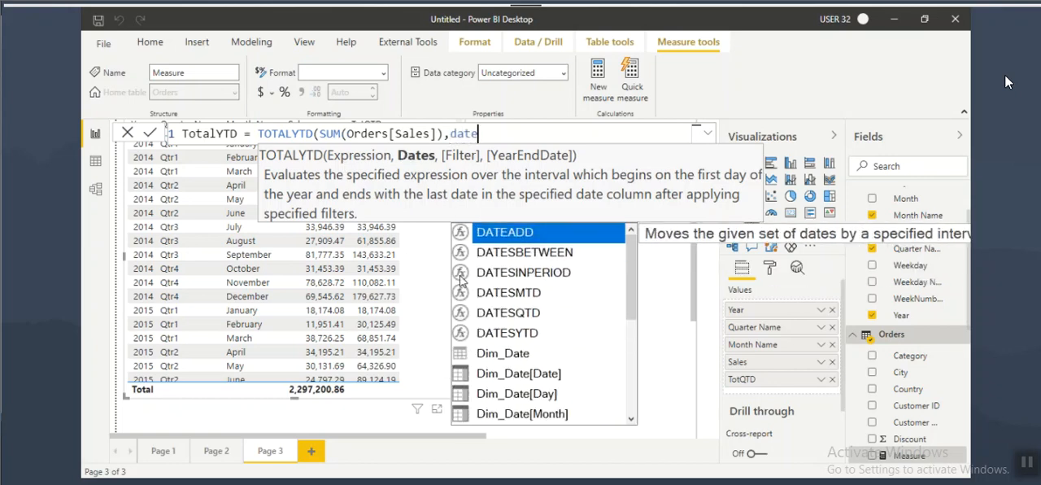
Step: Enter Dim_Date[Date] as the dates argument of TOTALYTD, close the formula and commit the measure
left_click(501, 373)
type(")")
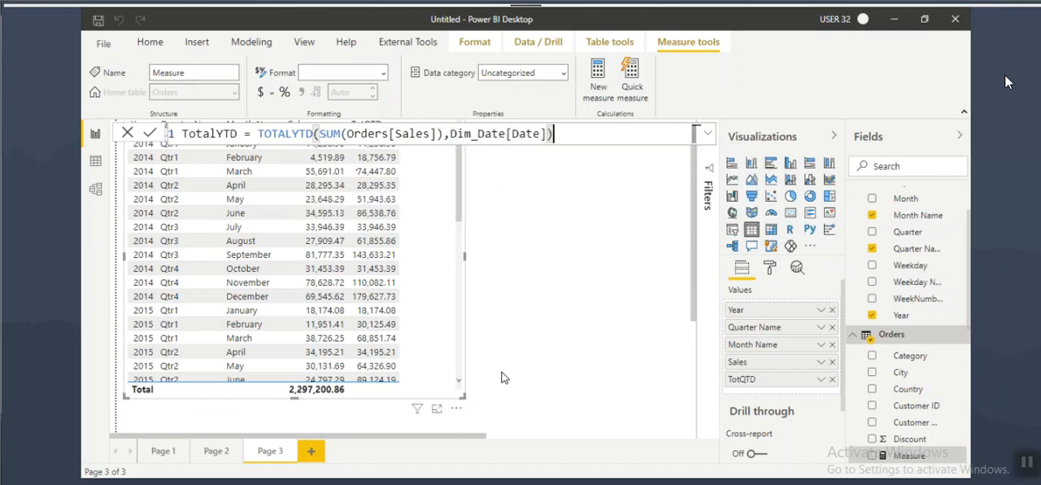
key("Return")
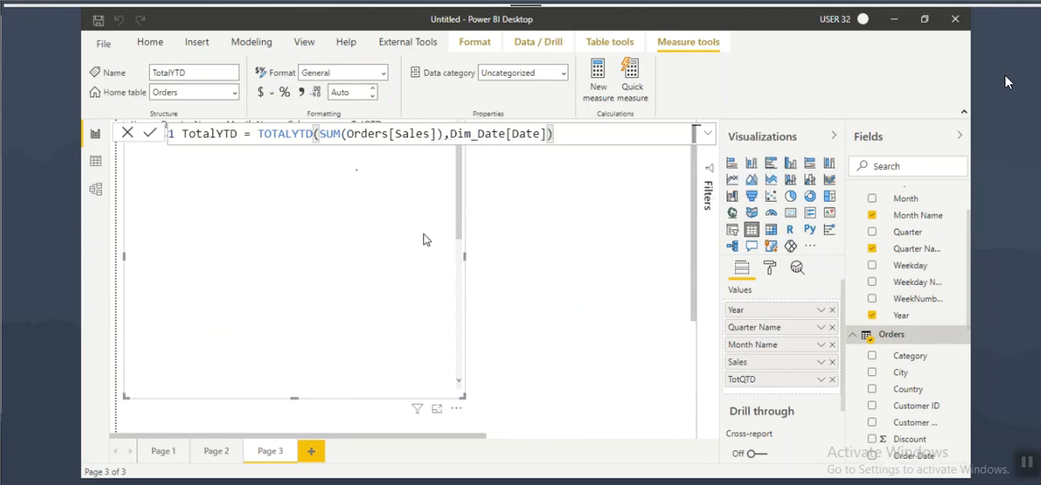
Step: Move the Page 3 table visual clear of the formula bar, add the TotalYTD measure to it and widen it
left_click_drag(421, 230, 460, 280)
scroll(904, 406, "down", 5)
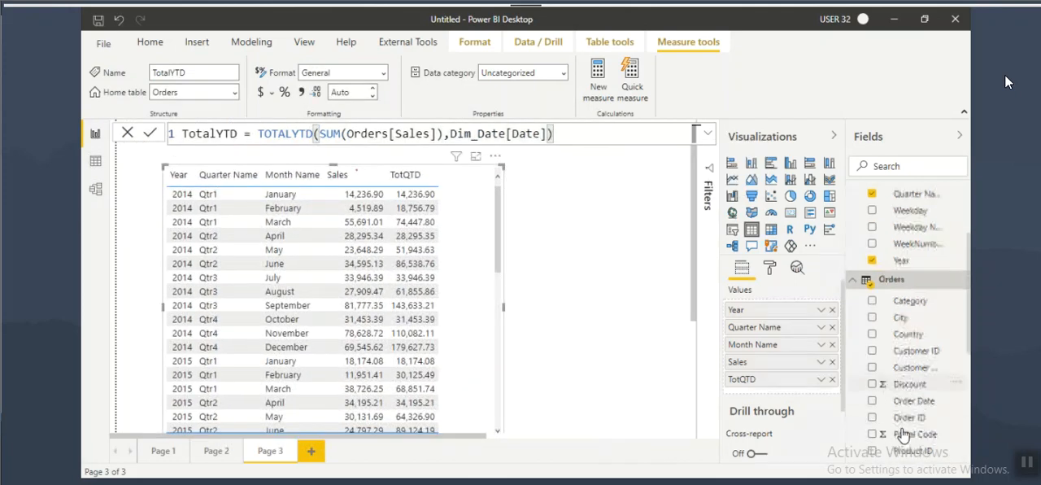
left_click_drag(908, 438, 456, 283)
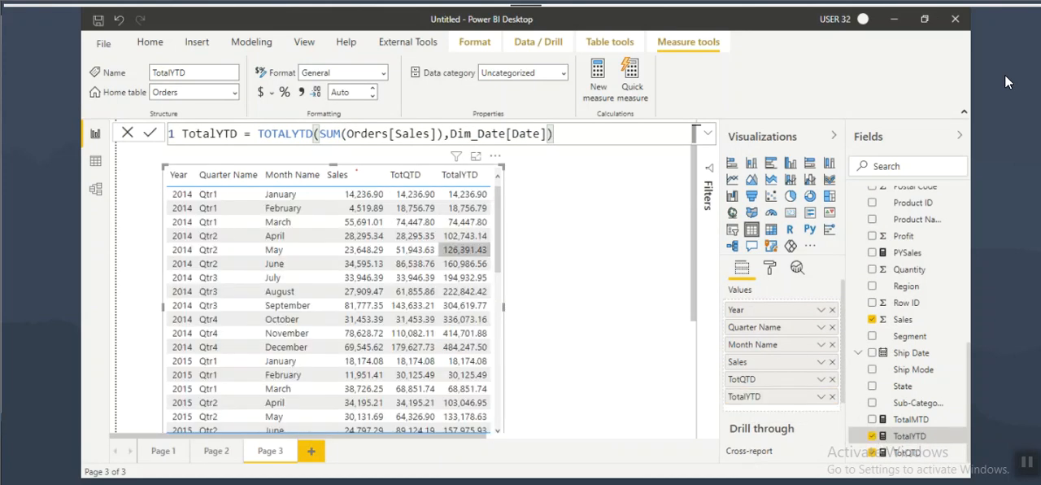
left_click_drag(503, 310, 549, 325)
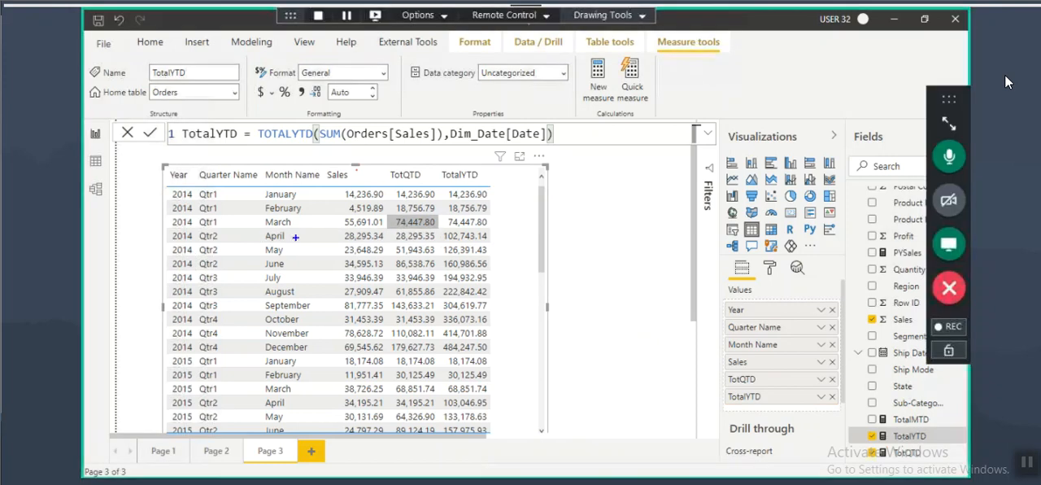
Step: Compare the Sales, TotQTD and TotalYTD running totals in the 2014 table rows, marking up April, October and December
mouse_move(201, 226)
left_mouse_down()
mouse_move(219, 223)
mouse_move(224, 241)
left_mouse_up()
mouse_move(433, 233)
left_mouse_down()
mouse_move(389, 237)
mouse_move(430, 234)
left_mouse_up()
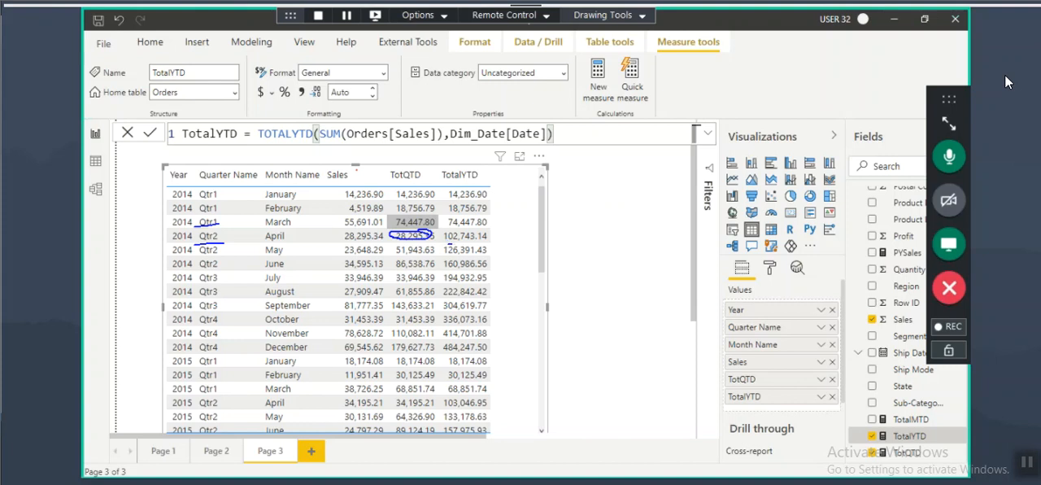
left_click_drag(338, 190, 387, 243)
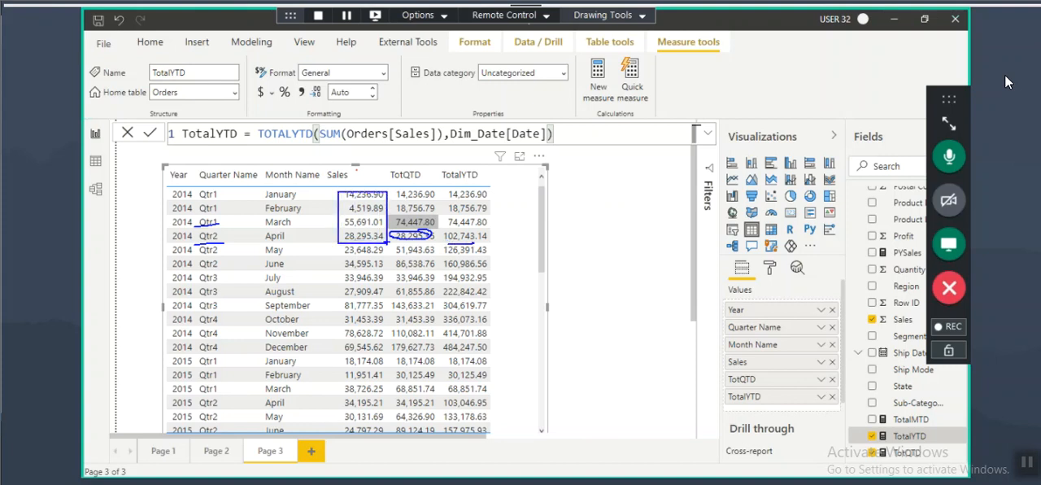
mouse_move(481, 241)
left_mouse_down()
mouse_move(452, 228)
mouse_move(473, 241)
left_mouse_up()
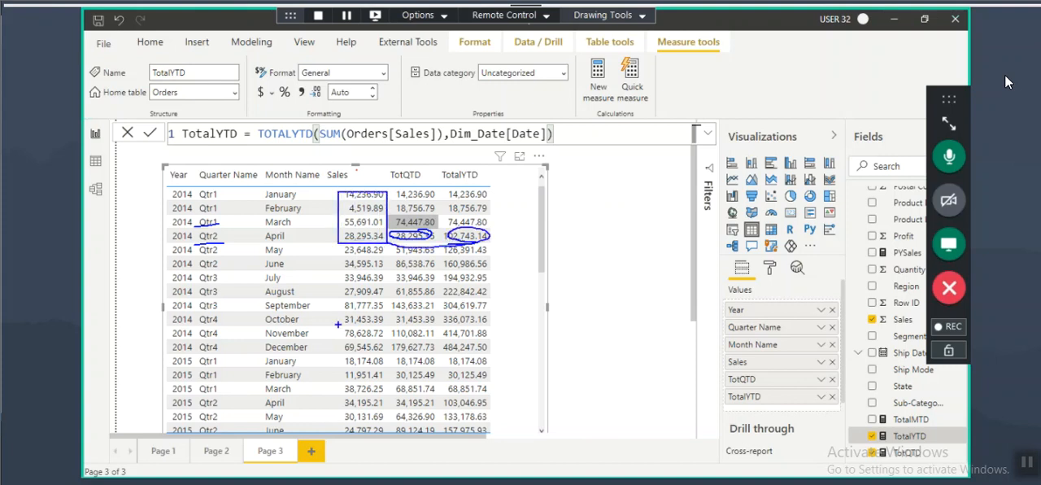
left_click_drag(338, 325, 384, 319)
mouse_move(336, 193)
left_mouse_down()
mouse_move(338, 293)
mouse_move(387, 330)
mouse_move(501, 328)
left_mouse_up()
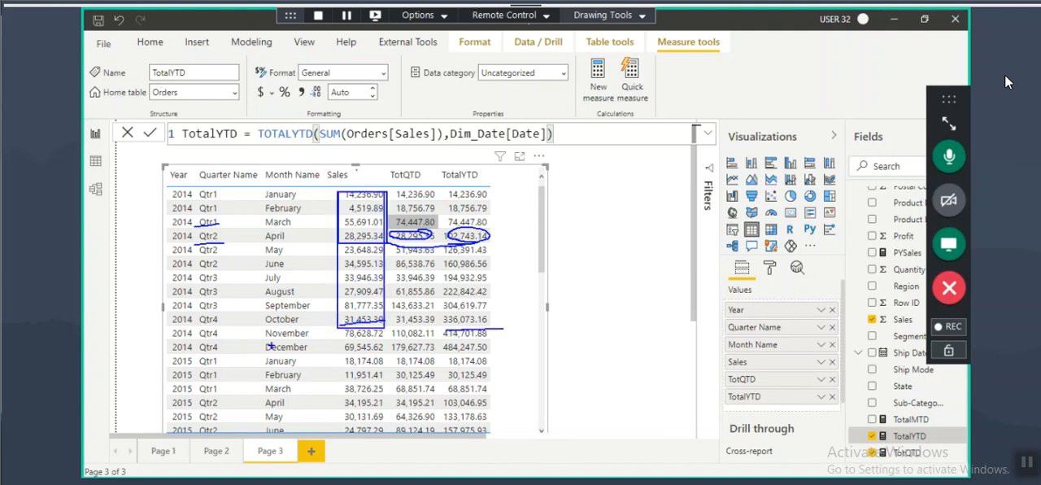
left_click_drag(351, 353, 497, 352)
key("Escape")
Step: Mark the October, November and December 2014 rows to examine their TotalYTD running totals
left_click(184, 325)
key("ctrl+2")
left_click_drag(266, 325, 318, 325)
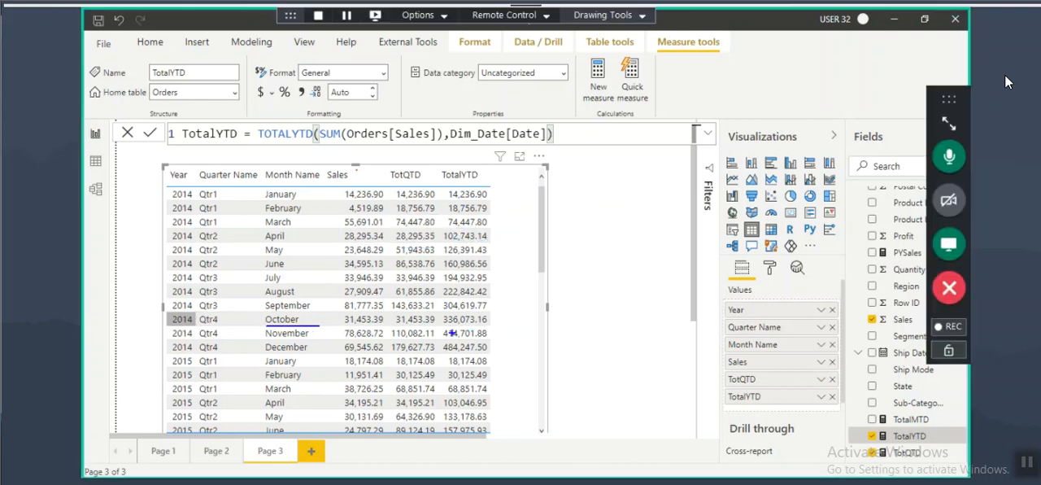
mouse_move(487, 311)
left_mouse_down()
mouse_move(439, 314)
mouse_move(462, 307)
left_mouse_up()
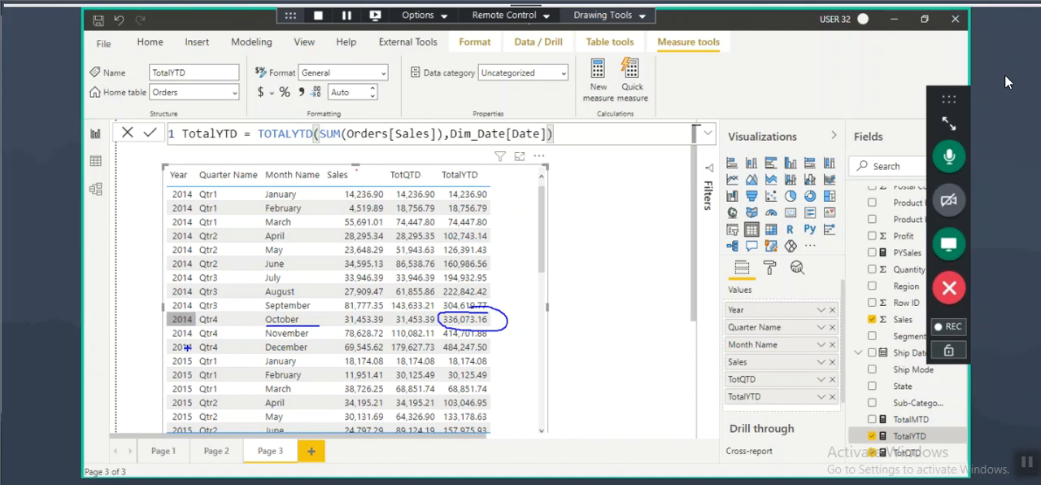
left_click_drag(184, 340, 215, 339)
left_click_drag(278, 343, 309, 343)
left_click_drag(439, 341, 484, 340)
left_click_drag(174, 353, 190, 353)
left_click_drag(267, 353, 318, 353)
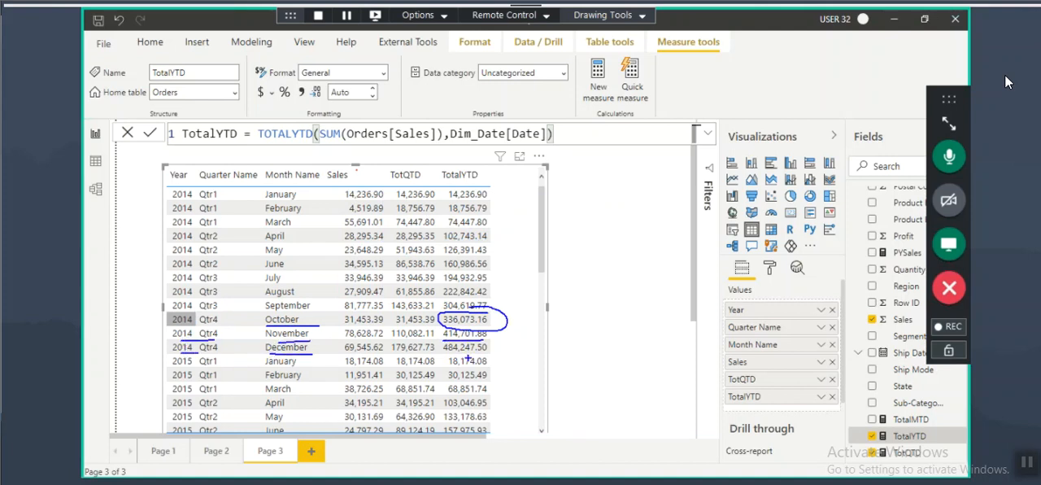
mouse_move(446, 353)
left_mouse_down()
mouse_move(480, 345)
mouse_move(442, 344)
left_mouse_up()
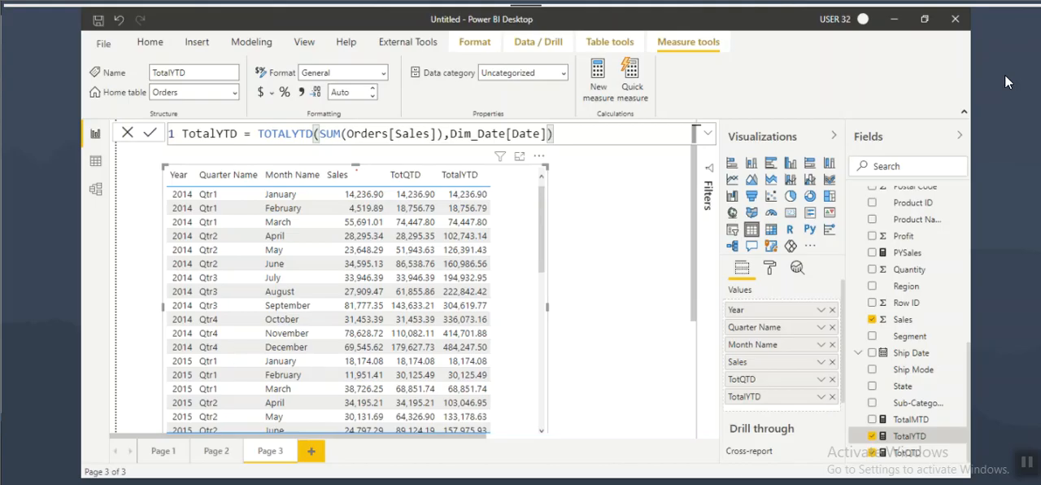
Step: Switch to the Notepad notes, deselect the TOTALYTD heading and save the file
key("alt+Tab")
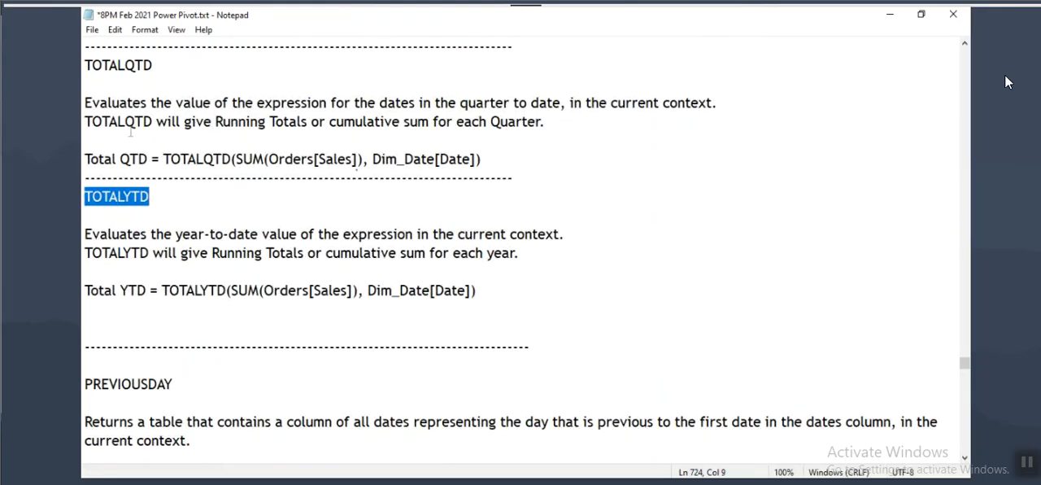
left_click(156, 196)
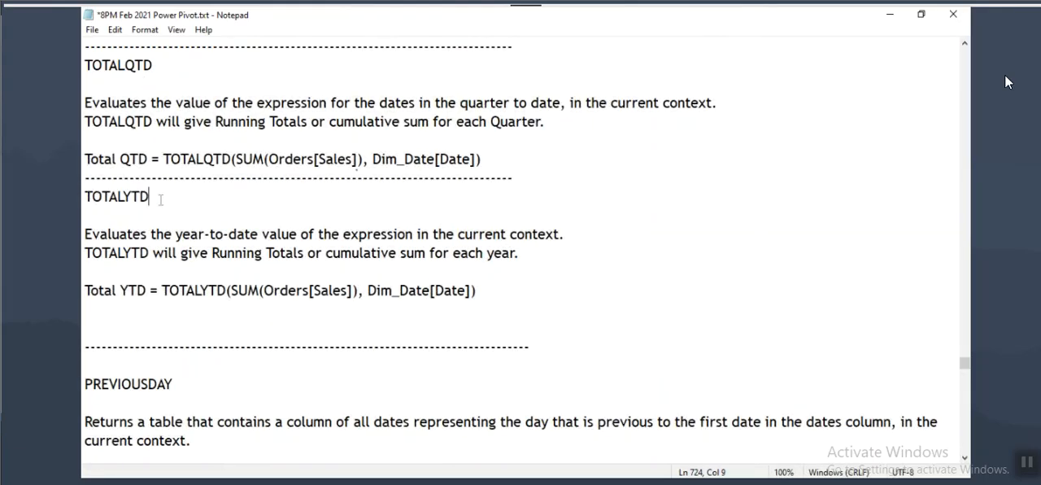
key("ctrl+s")
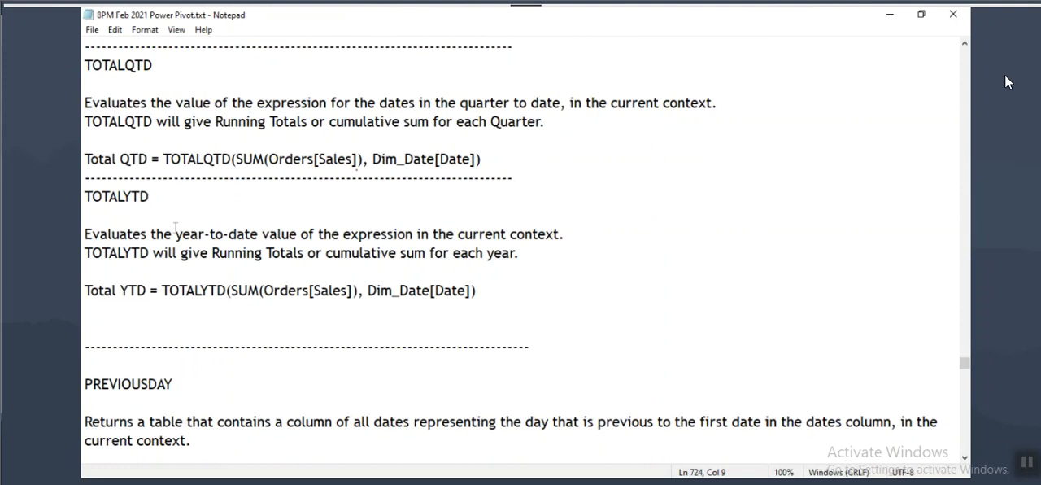
Step: Read the notes onward from PREVIOUSDAY and mark up the PREVIOUSYEAR heading and the parts of its CALCULATE formula
scroll(173, 228, "down", 3)
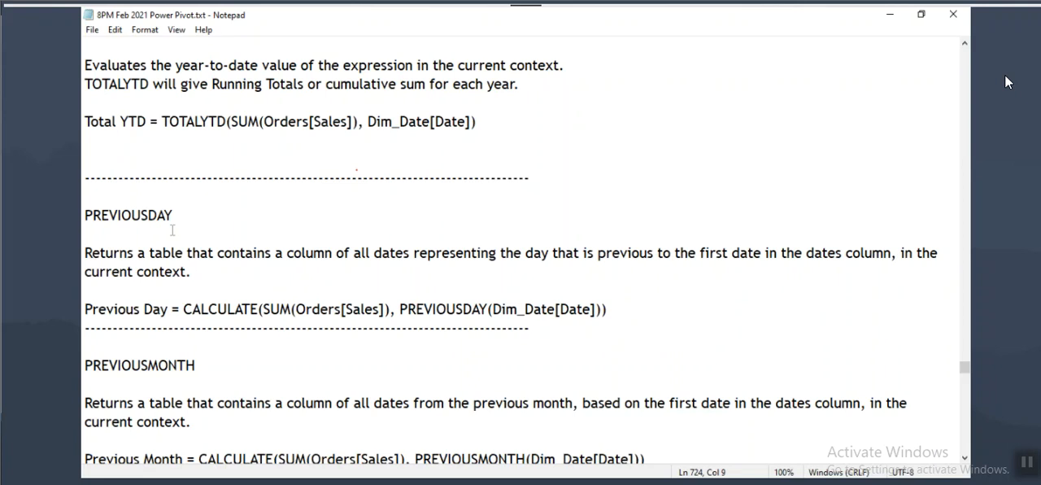
left_click_drag(85, 214, 188, 216)
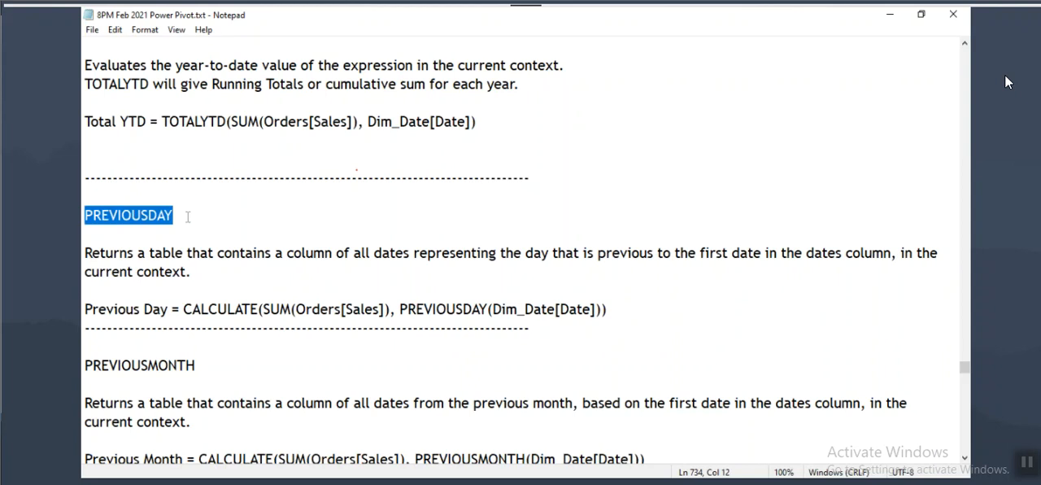
scroll(271, 354, "down", 6)
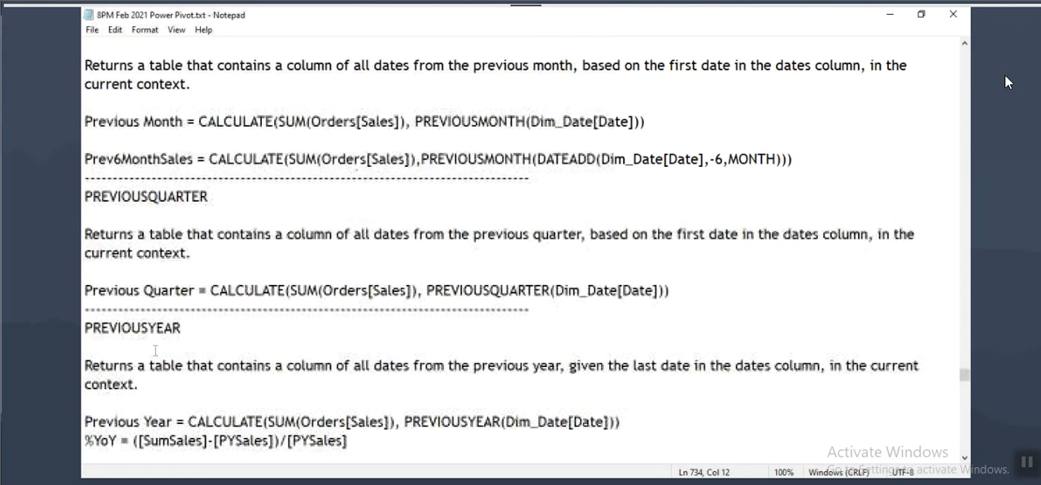
left_click_drag(85, 315, 204, 342)
left_click_drag(112, 344, 146, 344)
mouse_move(278, 429)
left_mouse_down()
mouse_move(372, 428)
mouse_move(288, 408)
mouse_move(311, 423)
left_mouse_up()
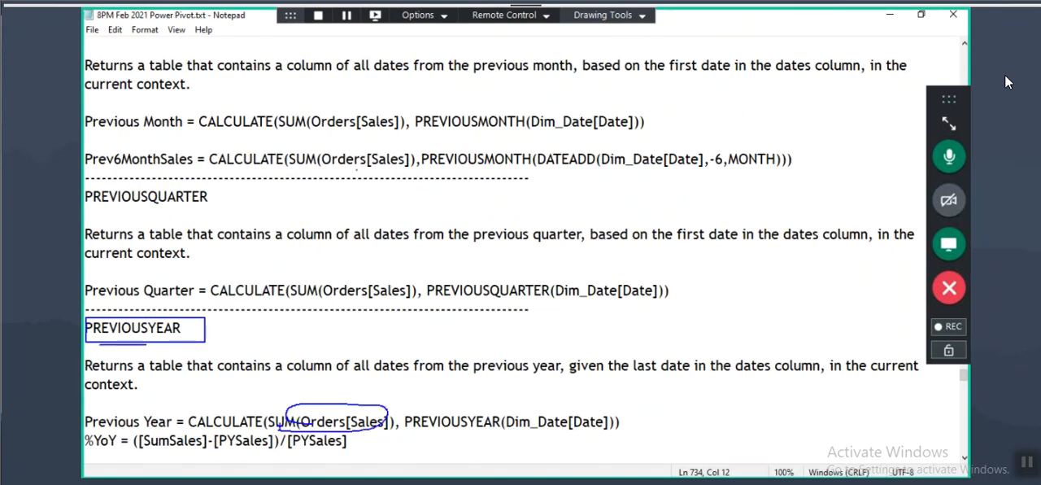
left_click_drag(210, 424, 258, 425)
left_click_drag(437, 435, 489, 435)
mouse_move(605, 413)
left_mouse_down()
mouse_move(527, 408)
mouse_move(570, 400)
left_mouse_up()
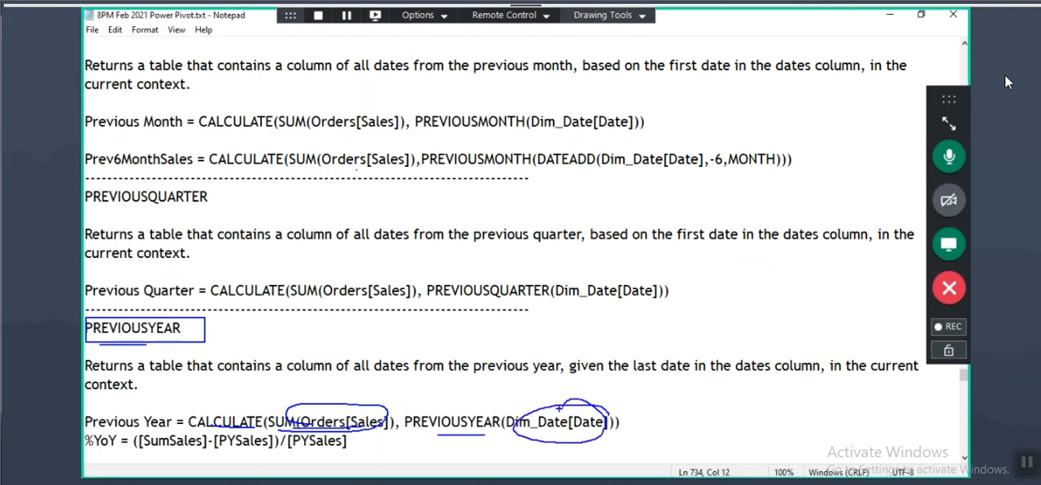
mouse_move(185, 409)
left_mouse_down()
mouse_move(330, 434)
mouse_move(628, 440)
left_mouse_up()
key("Escape")
Step: Study the Previous Day formula, marking CALCULATE, SUM(Orders[Sales]) and PREVIOUSDAY(Dim_Date[Date]), and highlight the PREVIOUSMONTH heading
scroll(209, 272, "up", 4)
left_click_drag(109, 104, 165, 103)
left_click_drag(396, 196, 487, 197)
left_click(464, 196)
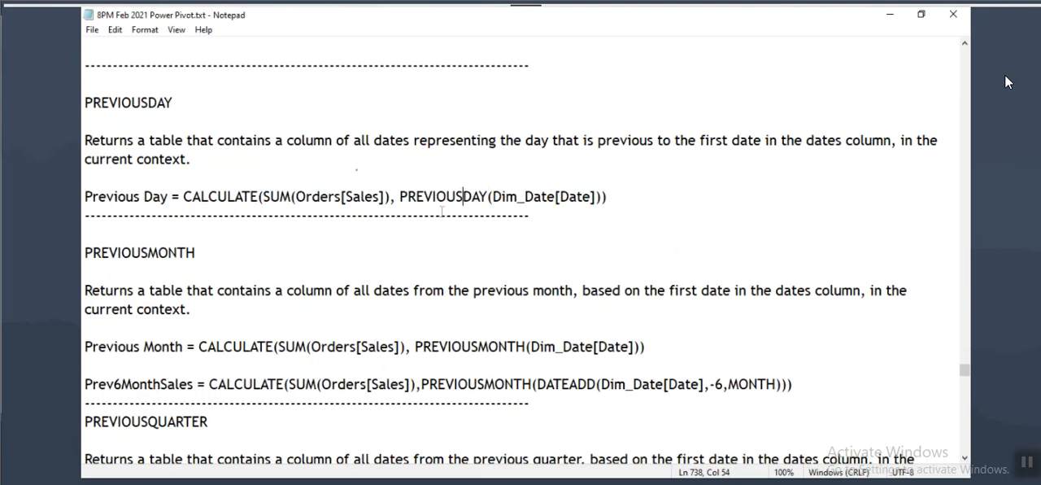
left_click_drag(407, 196, 487, 196)
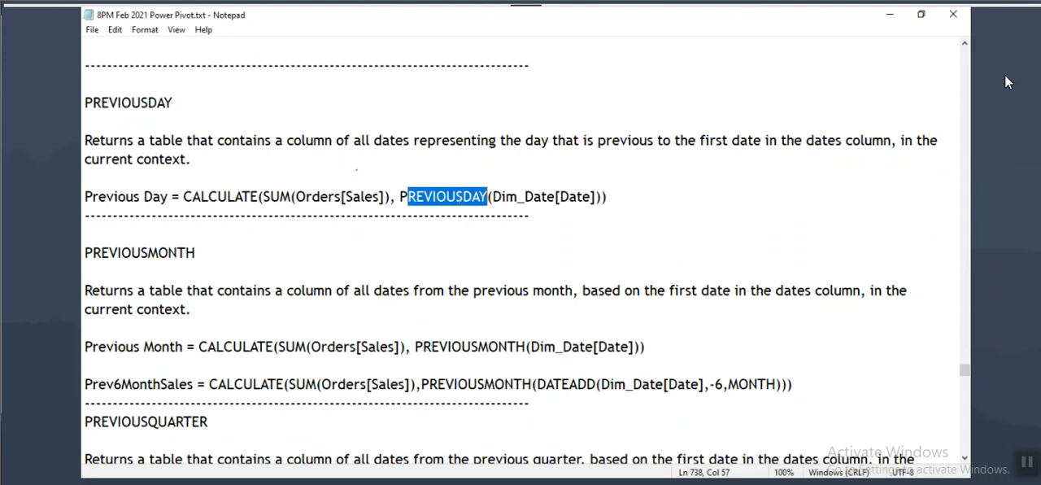
left_click_drag(121, 209, 257, 206)
mouse_move(387, 190)
left_mouse_down()
mouse_move(334, 186)
mouse_move(329, 214)
mouse_move(379, 190)
mouse_move(366, 185)
left_mouse_up()
mouse_move(348, 171)
left_mouse_down()
mouse_move(351, 162)
mouse_move(347, 184)
left_mouse_up()
left_click_drag(339, 171, 346, 184)
left_click_drag(409, 208, 571, 202)
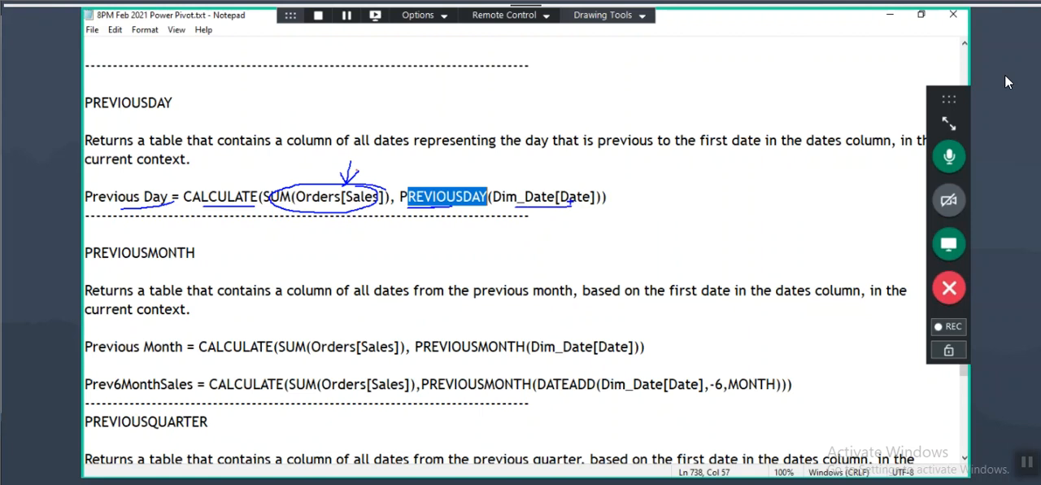
left_click_drag(84, 252, 218, 257)
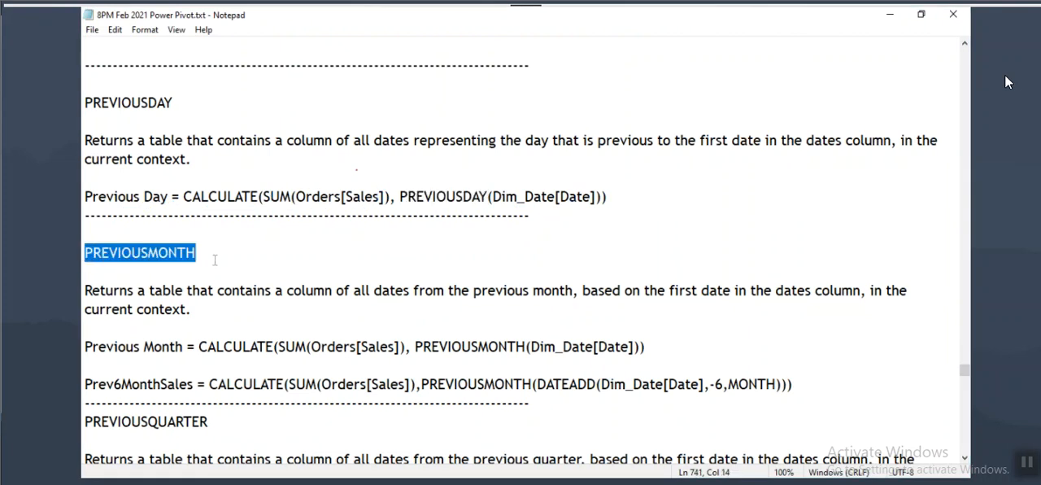
Step: Return to Power BI Desktop, add a new report page and set its page view to actual size
key("alt+Tab")
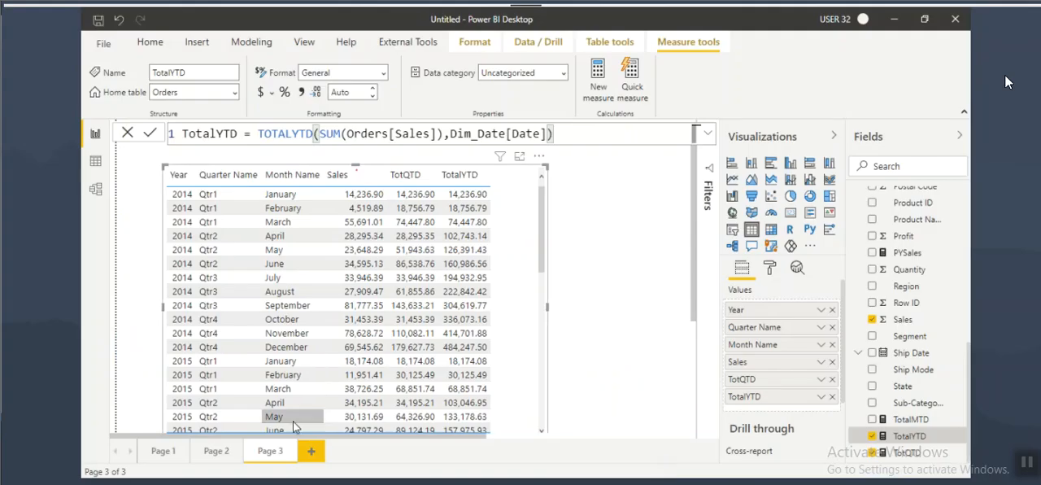
left_click(309, 451)
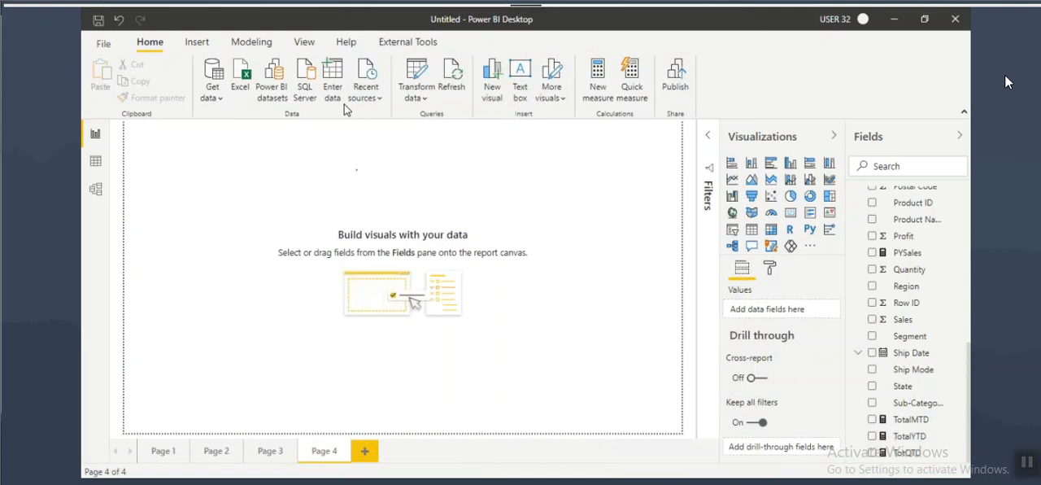
left_click(304, 42)
left_click(443, 91)
left_click(467, 165)
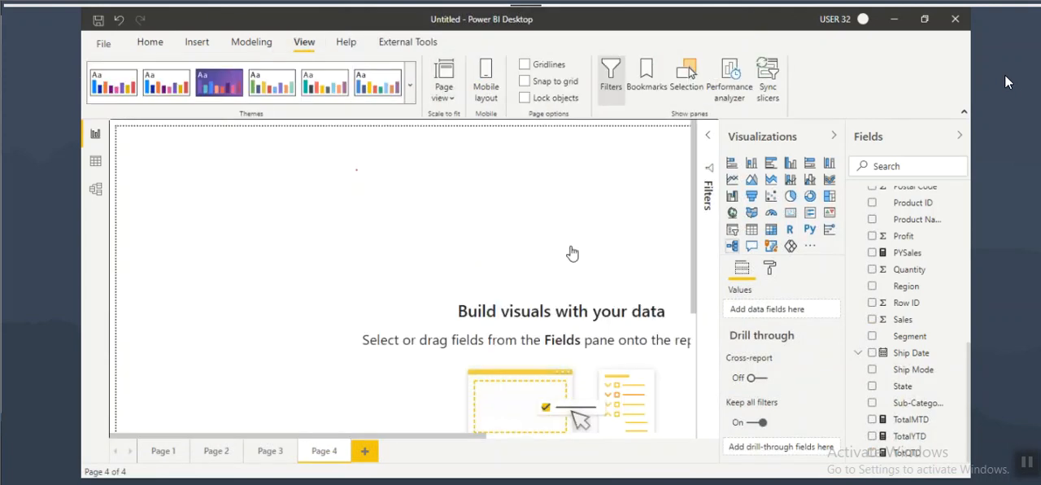
Step: Insert a table visual on Page 4 and add the Year field from Dim_Date to it
left_click(751, 229)
scroll(900, 305, "up", 10)
left_click_drag(900, 301, 272, 209)
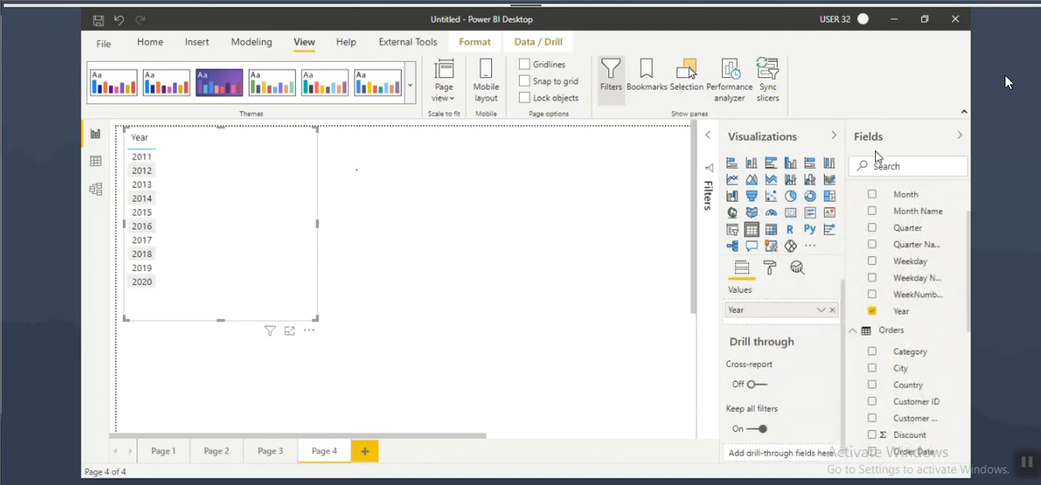
Step: Review the running totals table on Page 3 and inspect the Dim_Date table in the model and data views
left_click(259, 457)
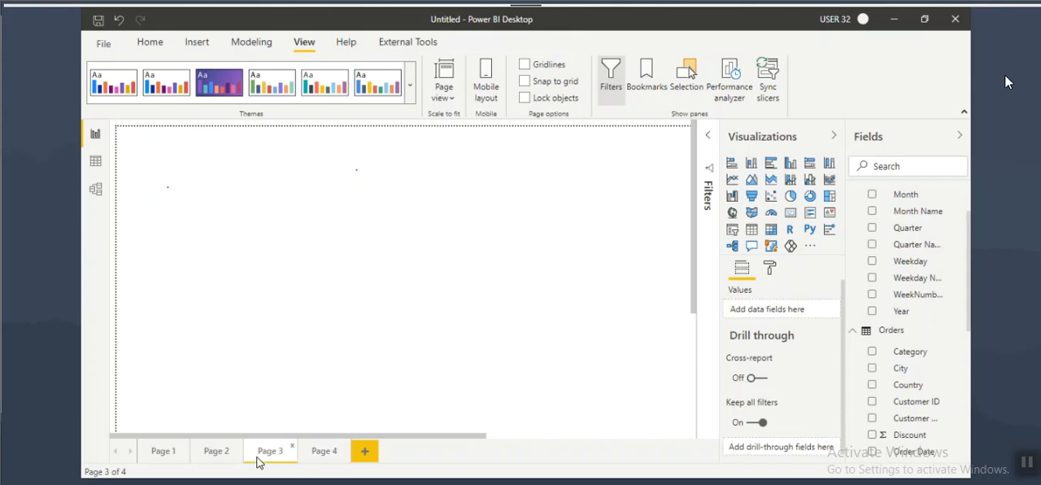
left_click(501, 234)
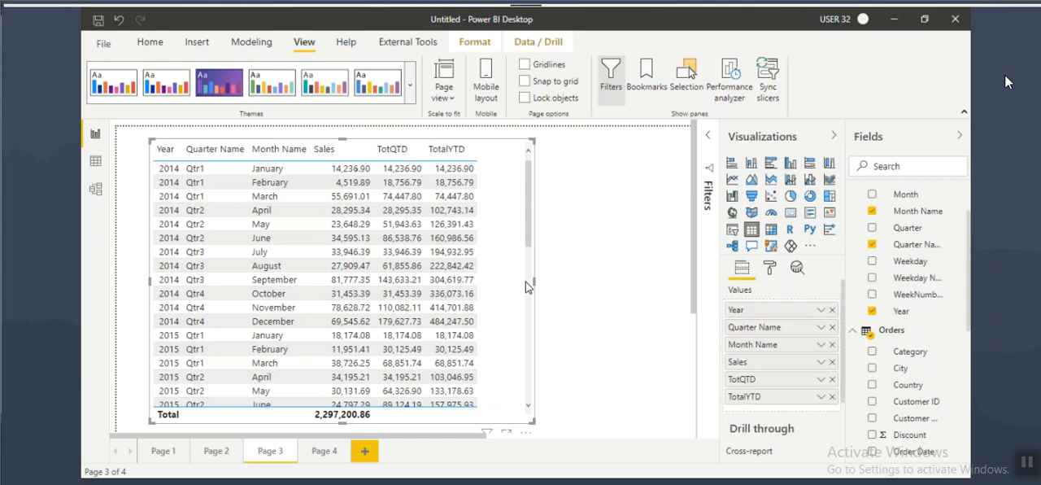
left_click(96, 160)
left_click(95, 188)
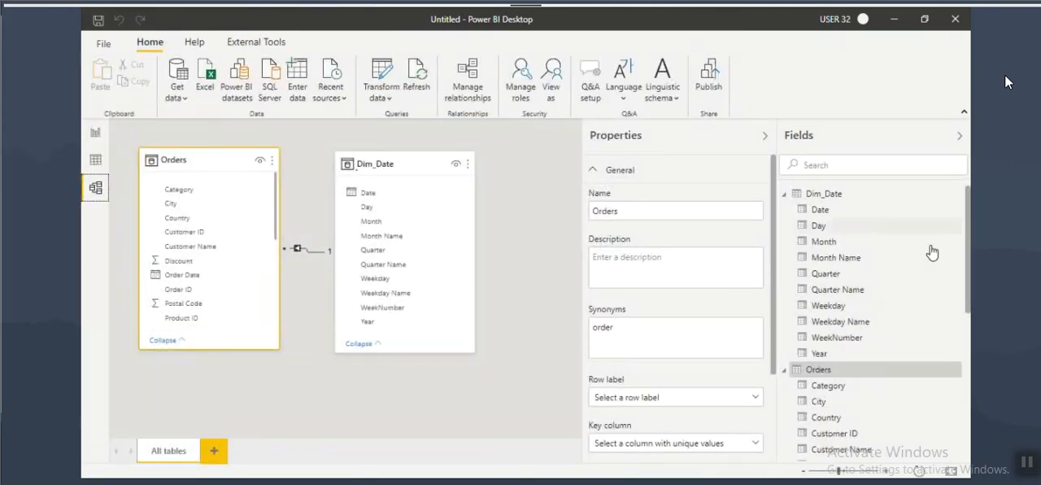
left_click(824, 195)
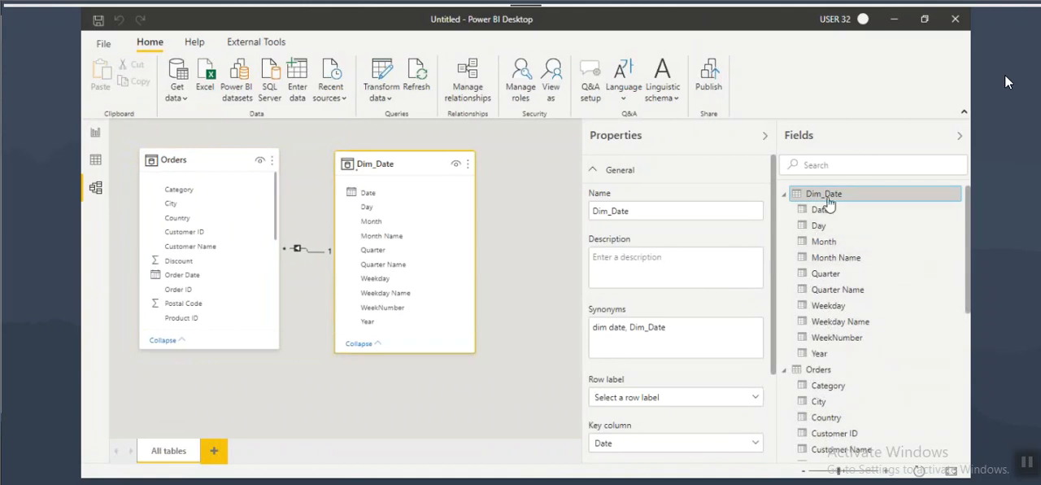
left_click(92, 164)
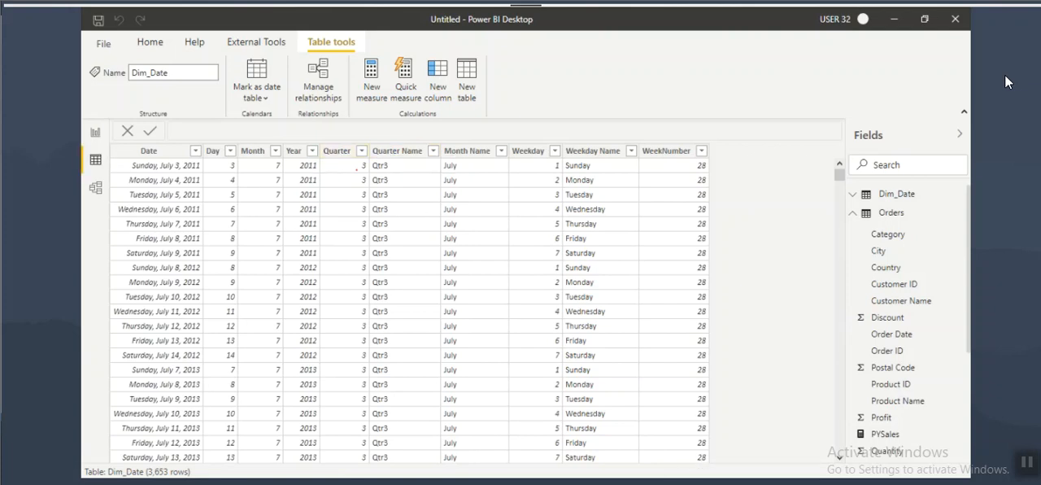
Step: Switch to File Explorer, open DAX Functions - Date and Time.txt maximized and find its fiscal year formulas
key("alt+Tab")
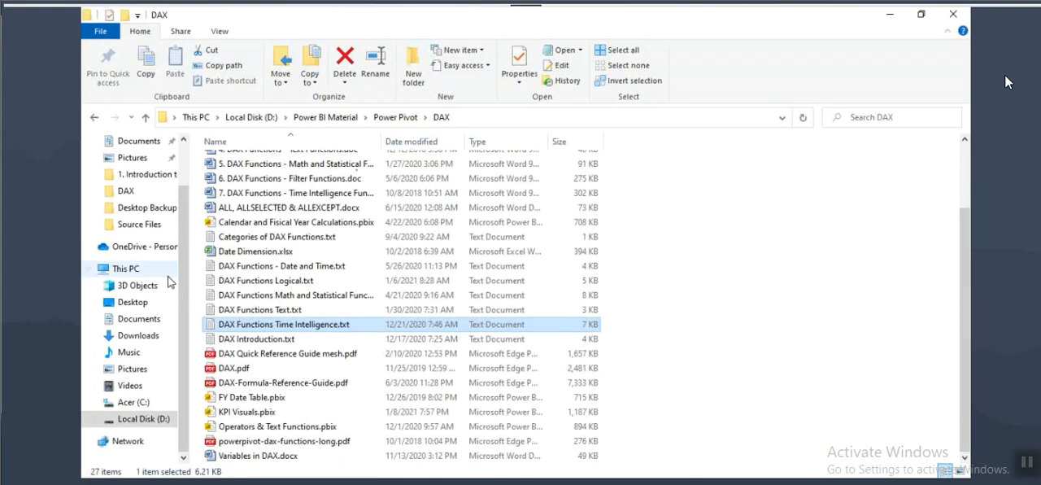
double_click(292, 265)
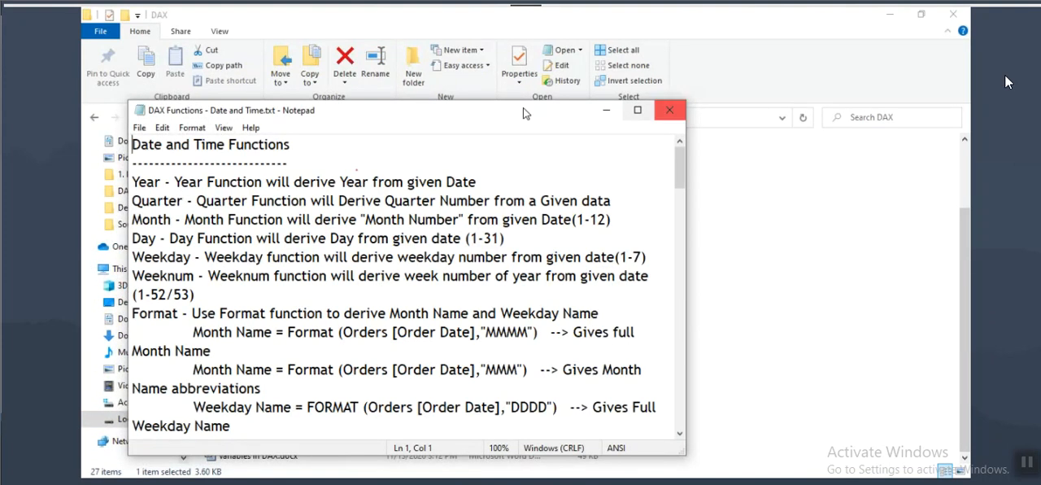
left_click(637, 110)
left_click_drag(965, 122, 967, 328)
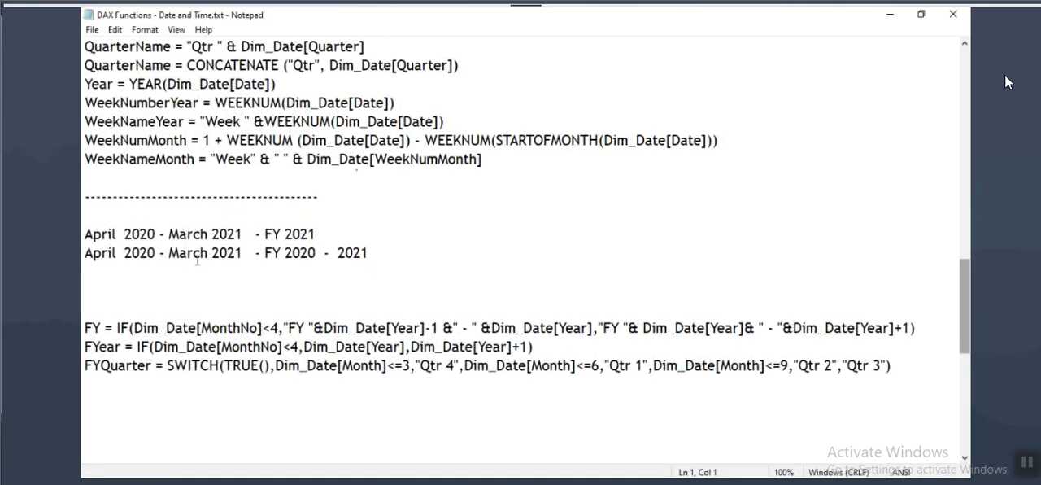
Step: Examine the FY, FYear and FYQuarter formulas in the DAX Functions - Date and Time notes
scroll(176, 346, "up", 3)
scroll(197, 345, "down", 1)
scroll(196, 344, "down", 1)
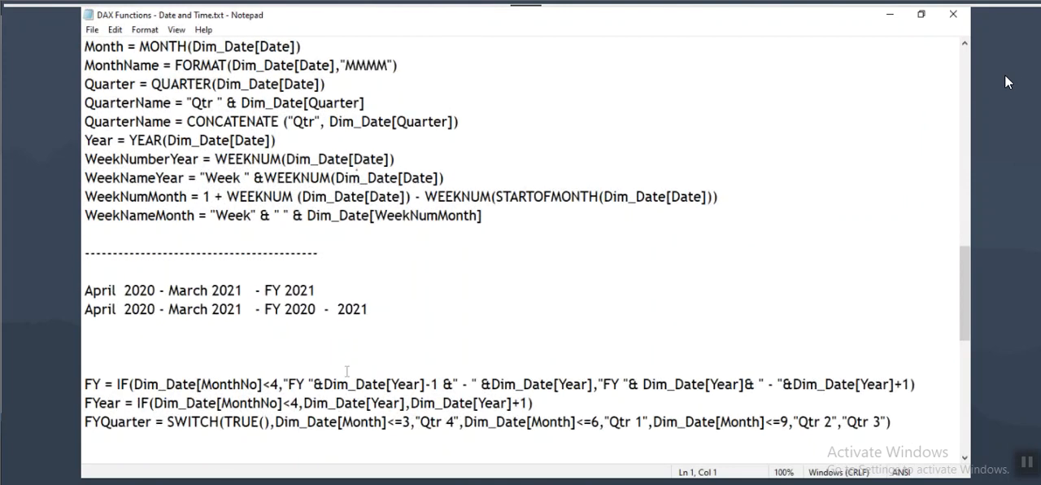
left_click(212, 385)
left_click_drag(85, 403, 317, 403)
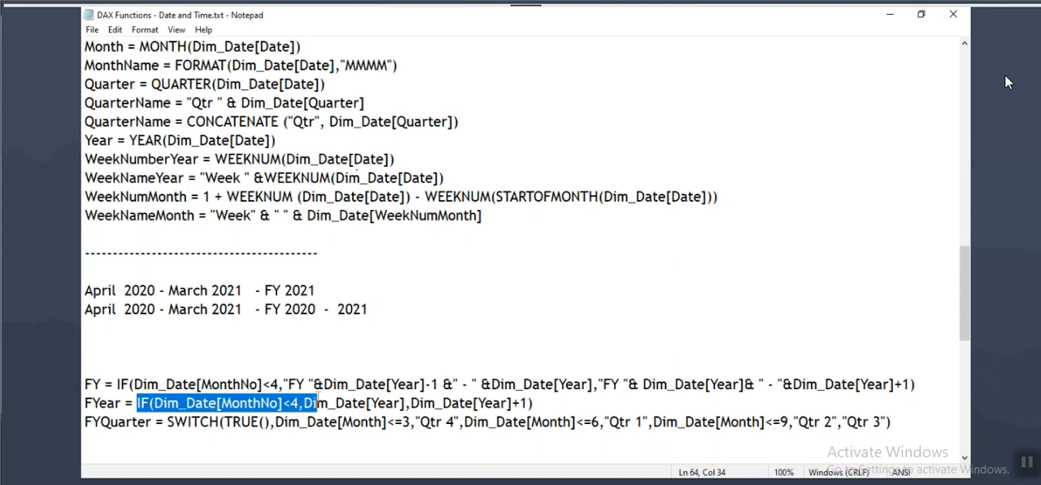
scroll(1007, 82, "down", 2)
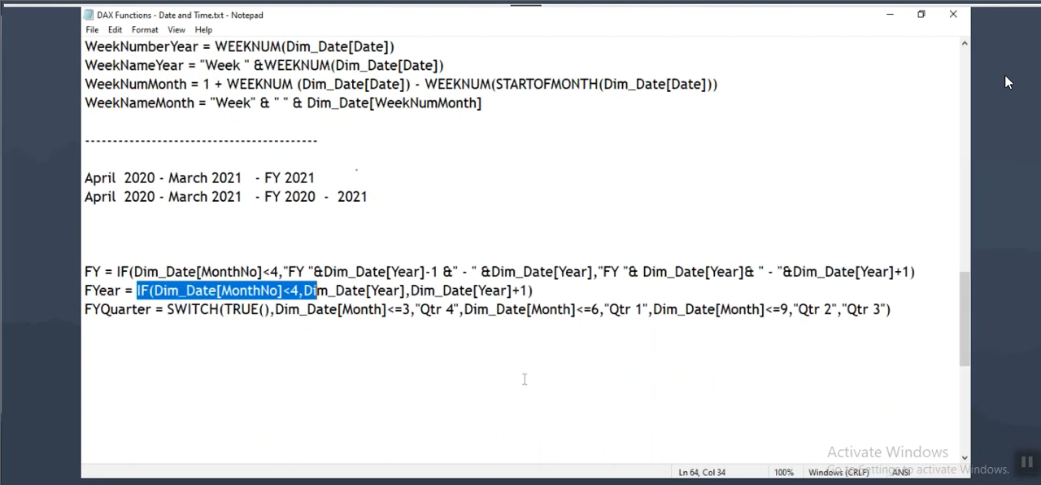
key("Home")
key("ctrl+shift+Right")
key("Down")
key("Home")
key("ctrl+shift+Right")
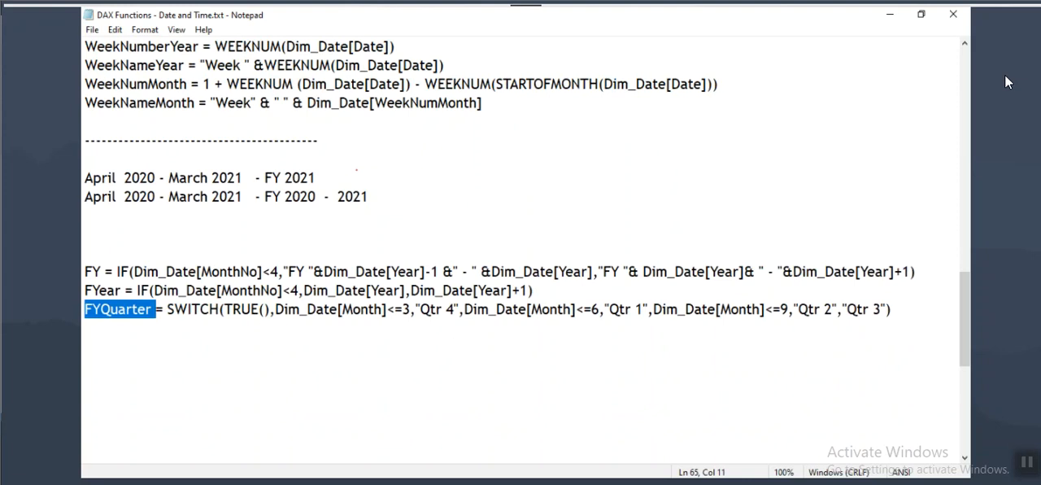
Step: Switch to Power BI Desktop and inspect the Year and Quarter columns of the Dim_Date table
key("alt+Tab")
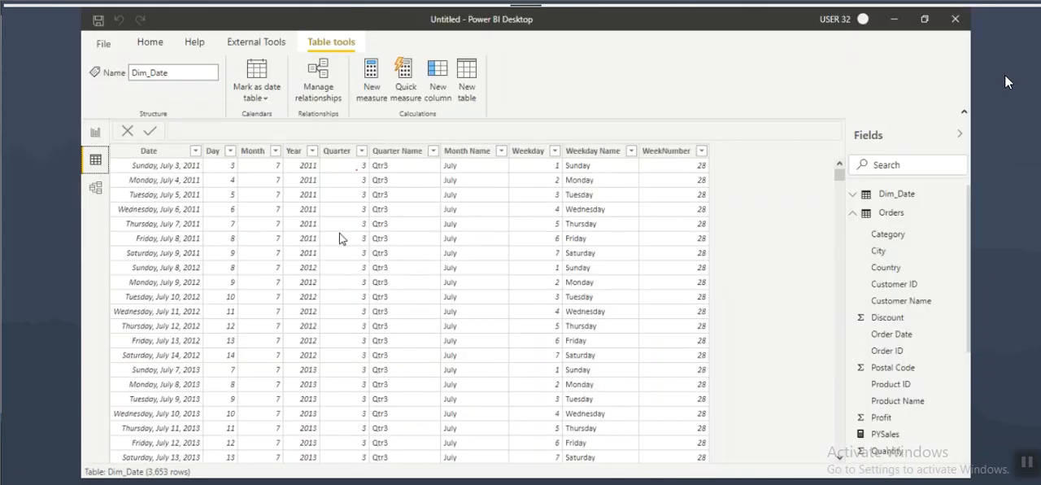
left_click(294, 150)
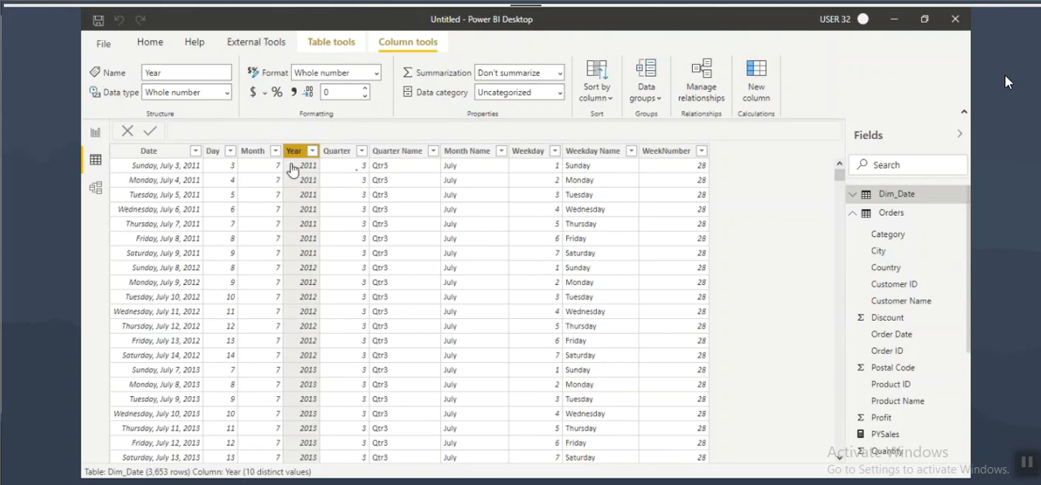
left_click(341, 153)
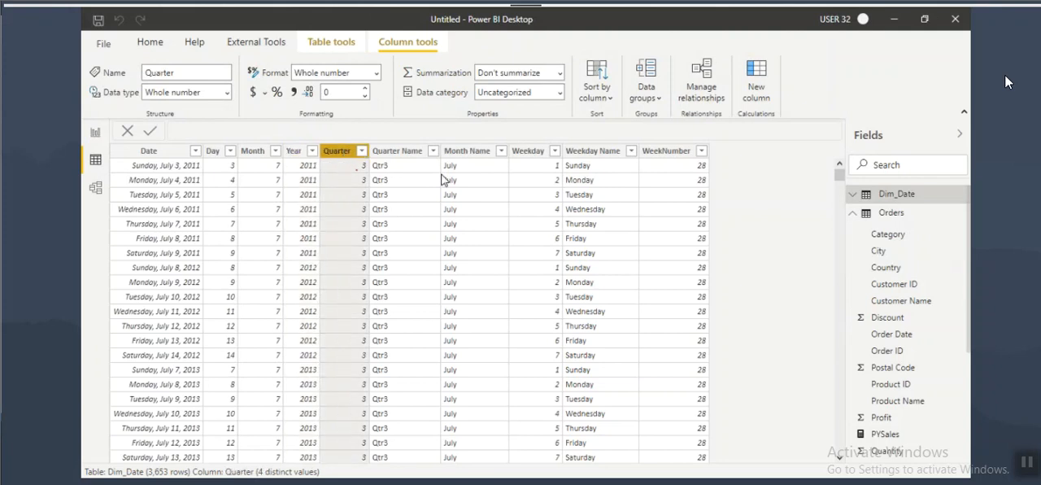
Step: Return to the DAX Functions - Date and Time notes and examine the MonthNo<4 condition and year results in the FYear formula
mouse_move(719, 433)
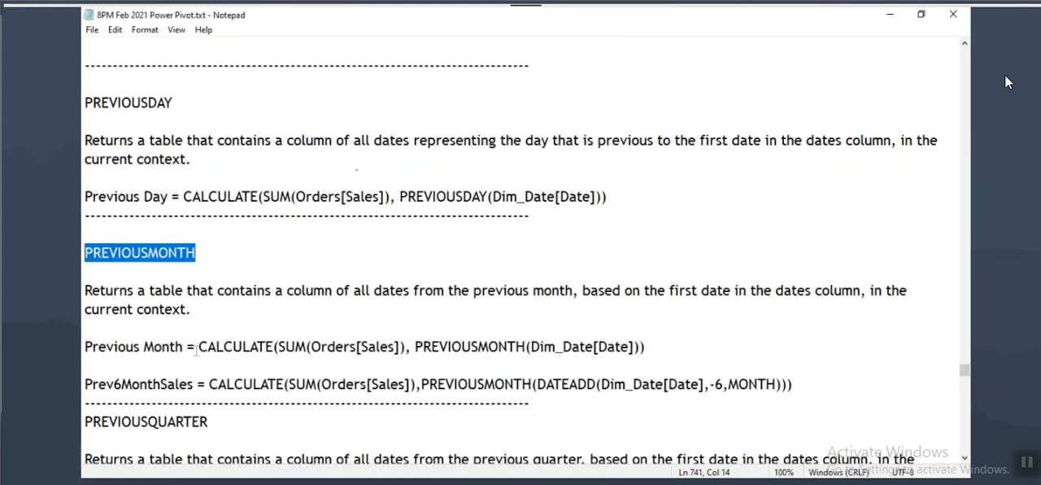
left_click(644, 431)
mouse_move(682, 478)
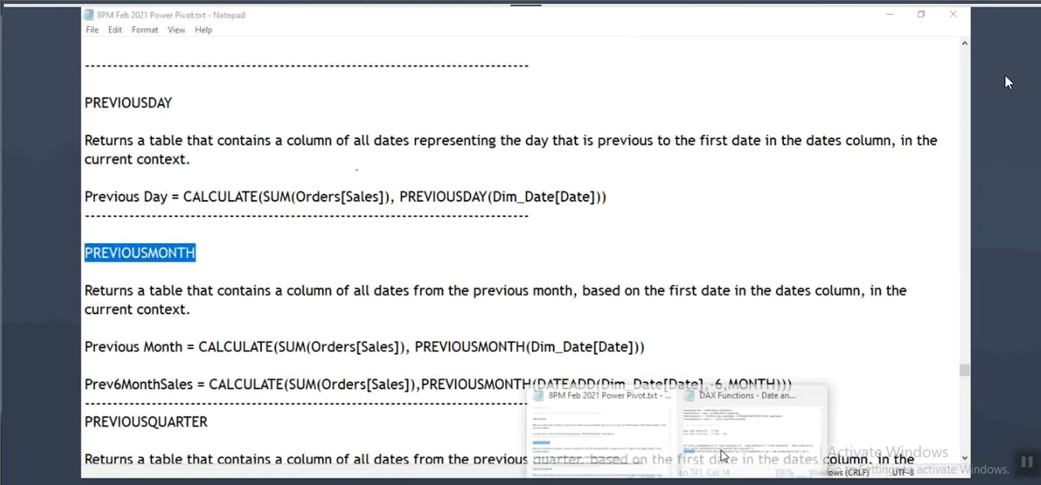
left_click(708, 440)
left_click_drag(283, 290, 305, 291)
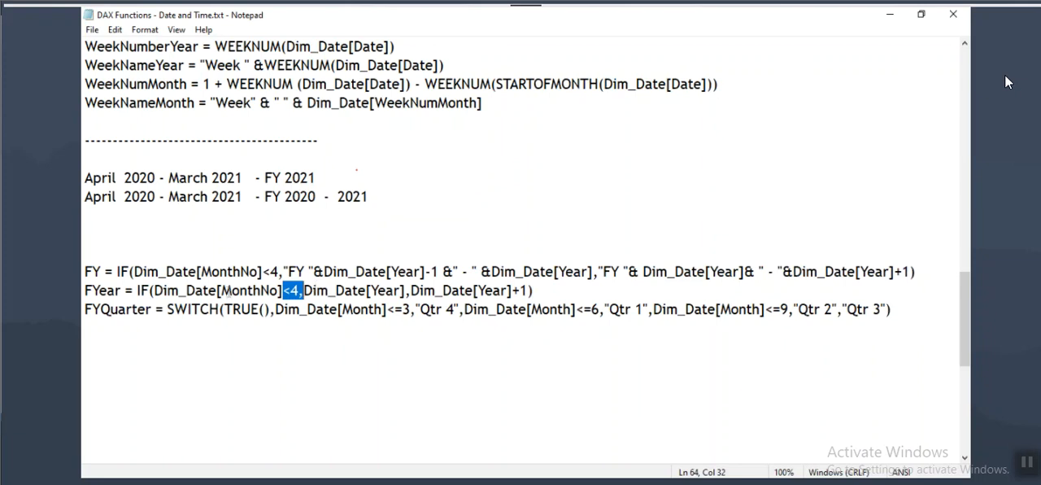
left_click_drag(221, 290, 529, 290)
Step: Examine the SWITCH conditions of the FYQuarter formula and the quarter each month range maps to, from Qtr 4 through Qtr 3
left_click_drag(174, 309, 447, 309)
left_click(419, 309)
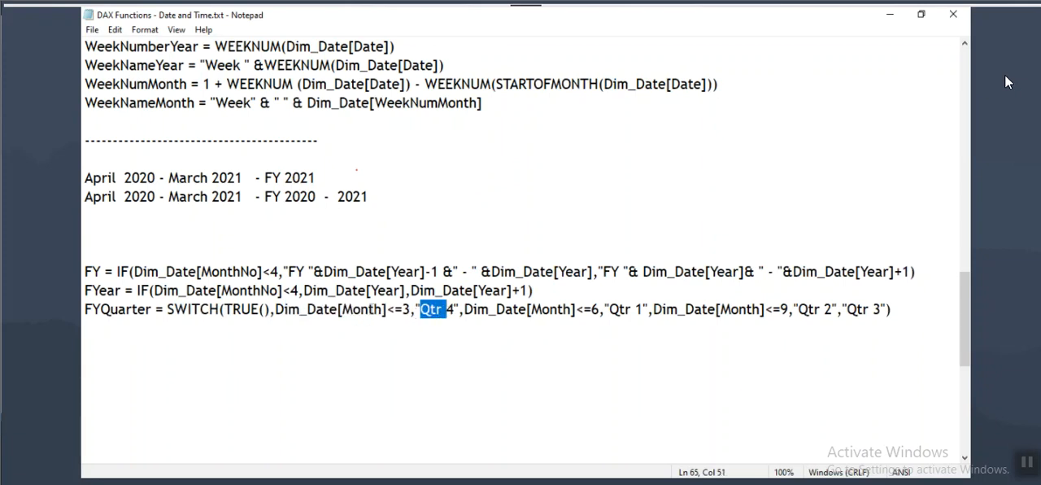
left_click_drag(306, 309, 454, 309)
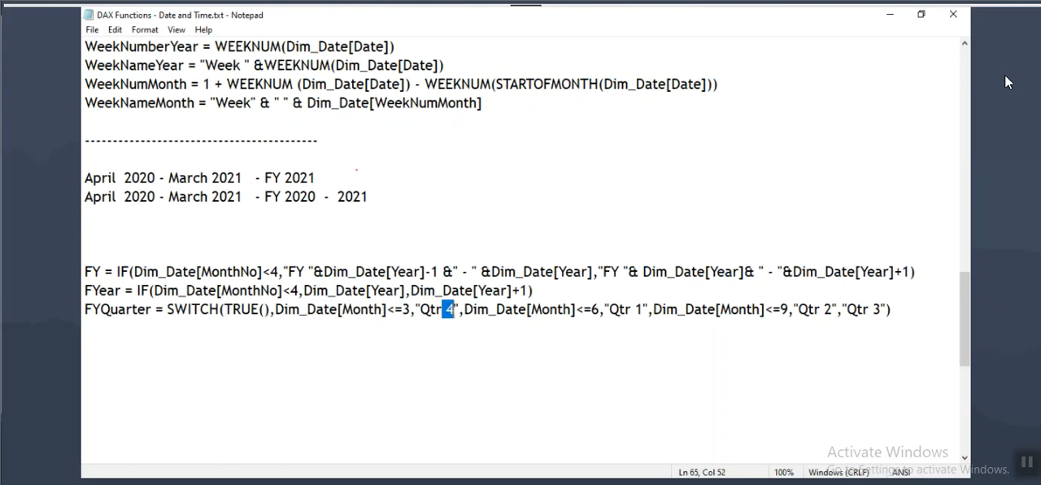
left_click_drag(316, 309, 410, 316)
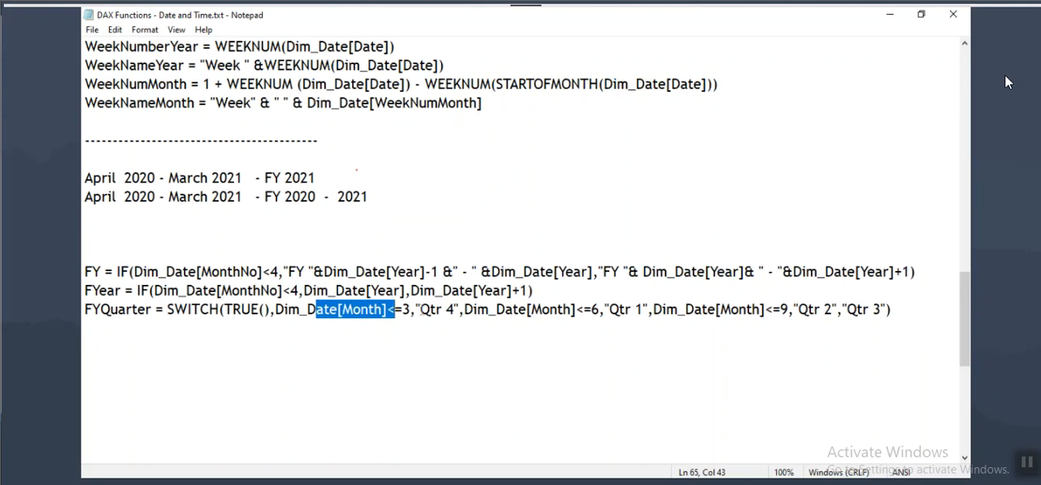
left_click(453, 309)
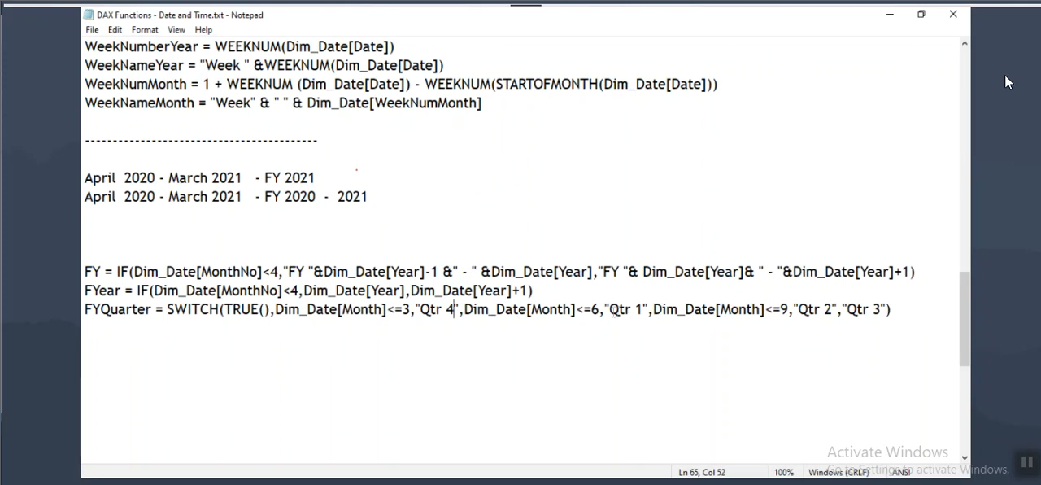
left_click_drag(341, 309, 788, 309)
left_click(618, 308)
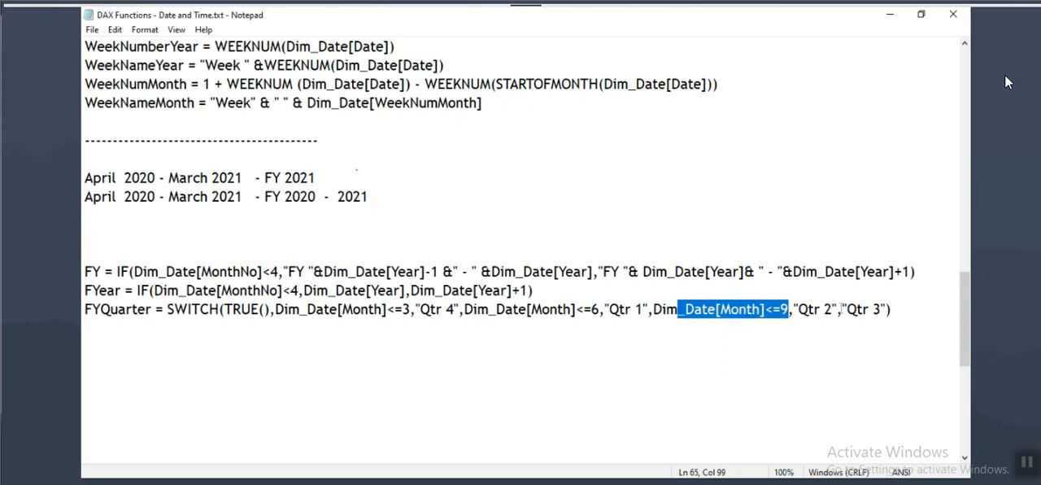
left_click(843, 309)
left_click_drag(288, 309, 454, 309)
left_click_drag(325, 313, 882, 312)
left_click(411, 314)
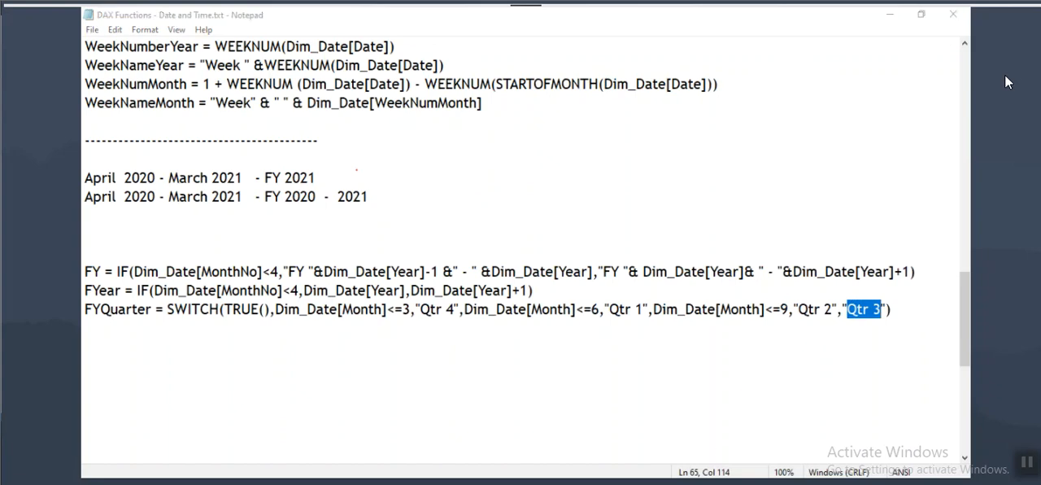
Step: Check the Dim_Date quarter columns in Power BI Desktop, then go back to the Date and Time notes and highlight the FYQuarter name
key("alt+Tab")
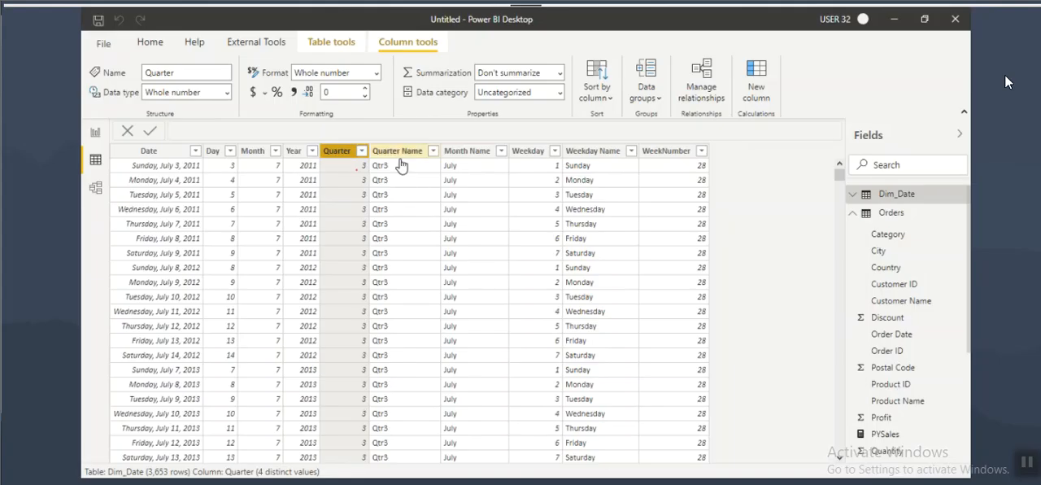
mouse_move(779, 446)
left_click(603, 420)
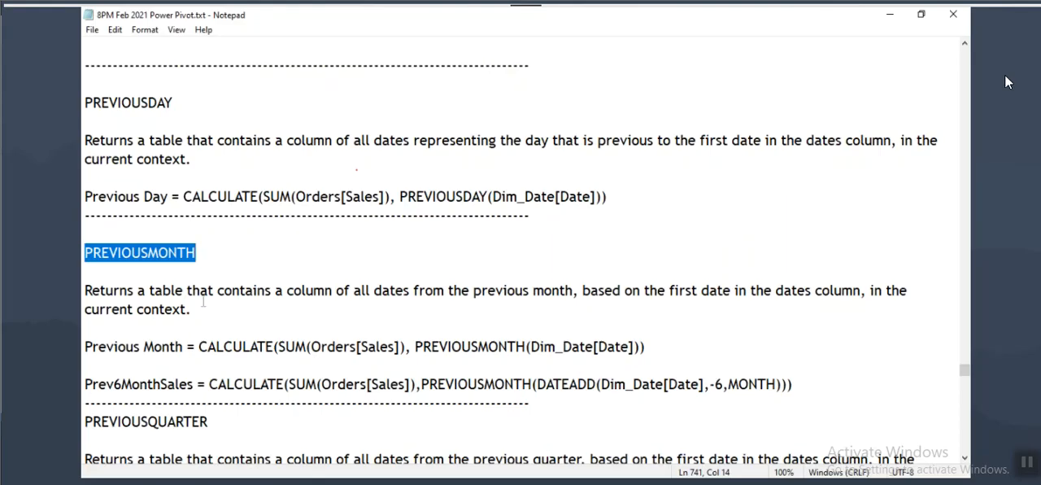
left_click(758, 425)
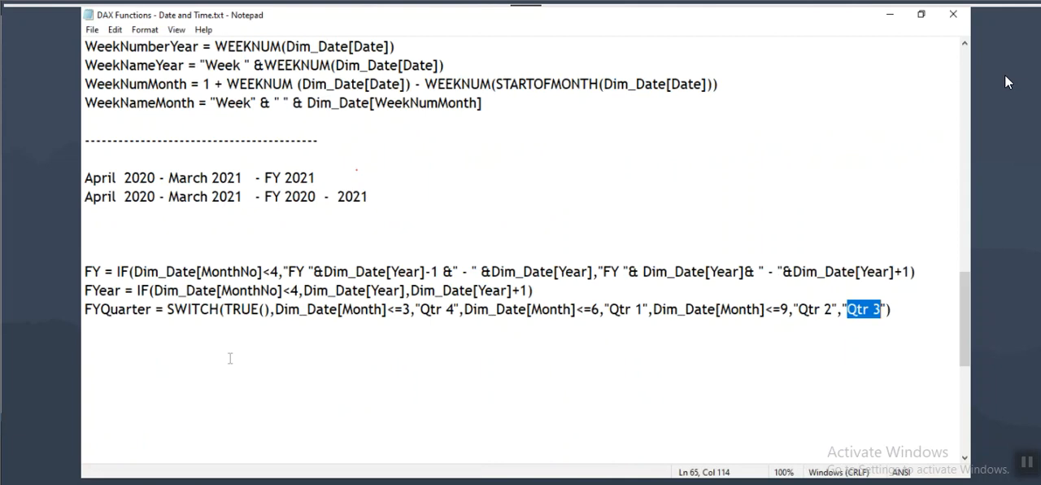
left_click_drag(112, 310, 149, 310)
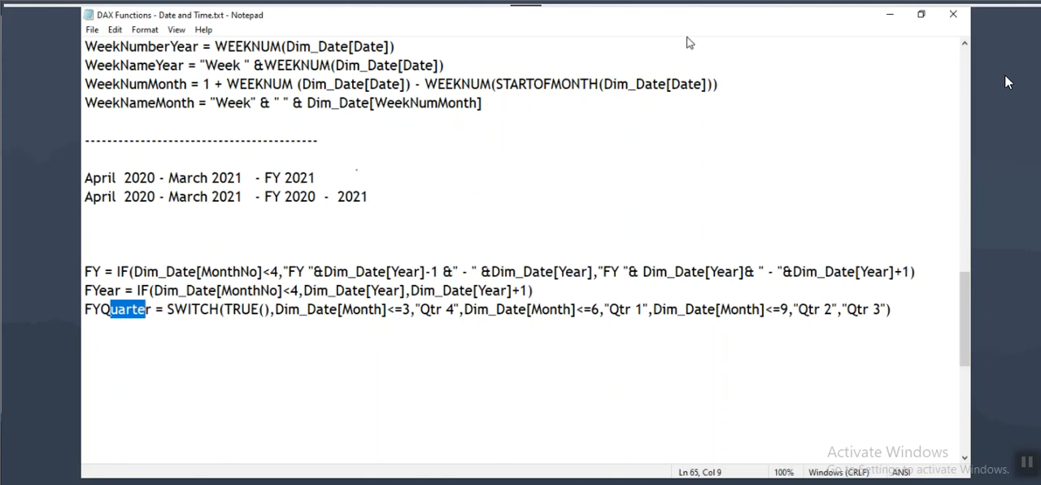
Step: Switch to Power BI Desktop and review the Orders and Dim_Date relationship in the model, then the Page 3 report table
left_click(710, 480)
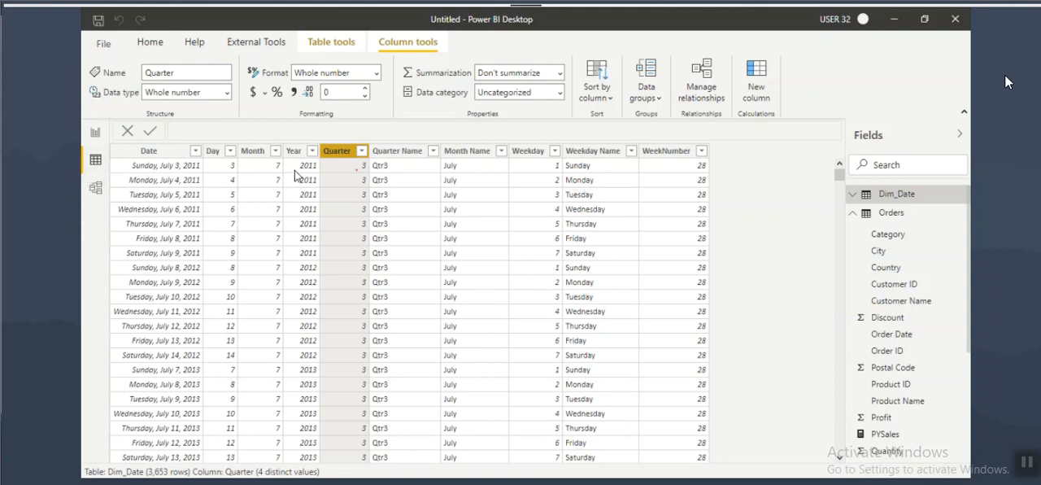
left_click(95, 188)
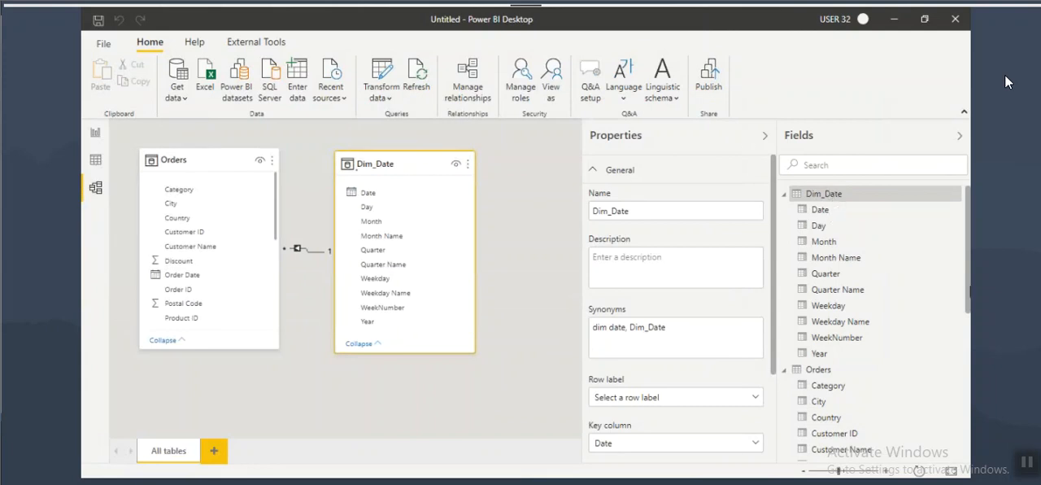
left_click(95, 132)
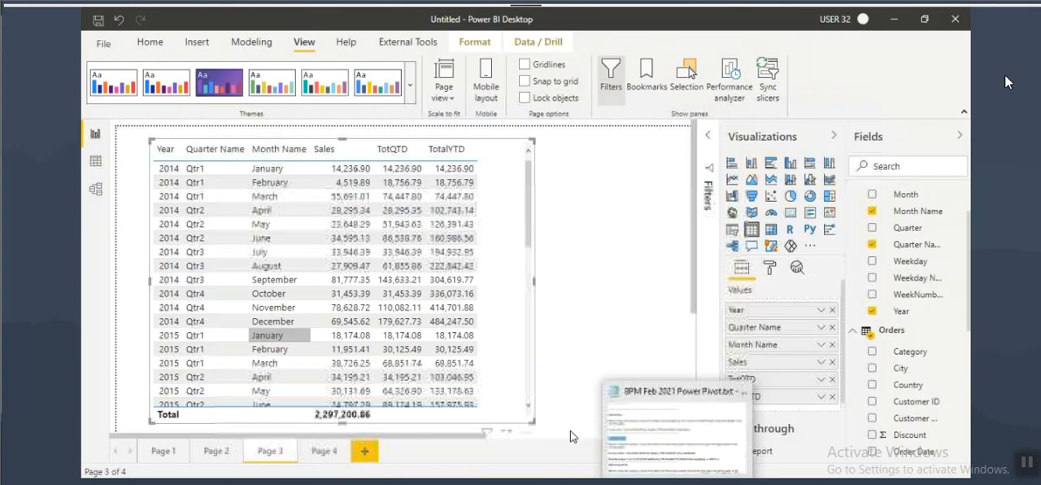
Step: Switch to 8PM Feb 2021 Power Pivot.txt and read the PREVIOUSMONTH, PREVIOUSQUARTER and PREVIOUSYEAR notes, highlighting PREVIOUSMONTH
left_click(693, 434)
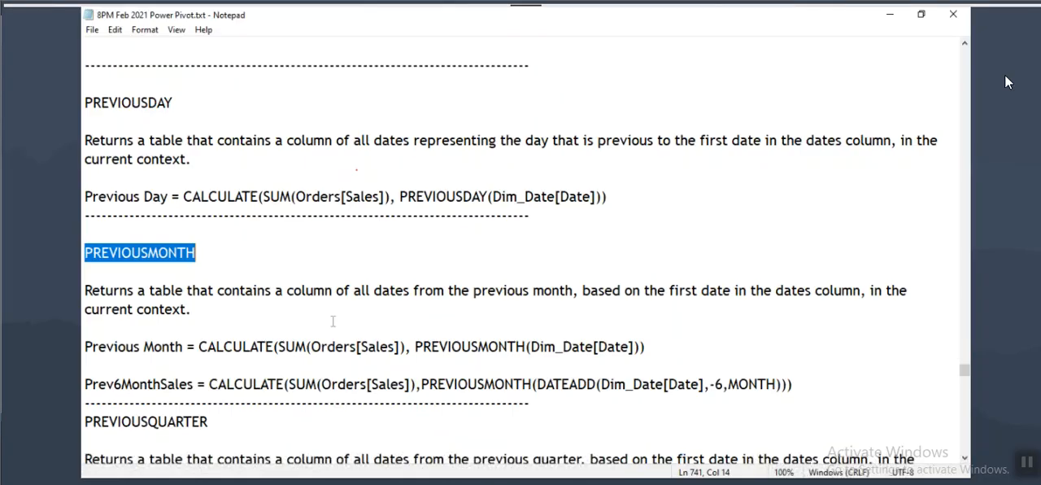
scroll(264, 317, "down", 3)
scroll(268, 342, "up", 3)
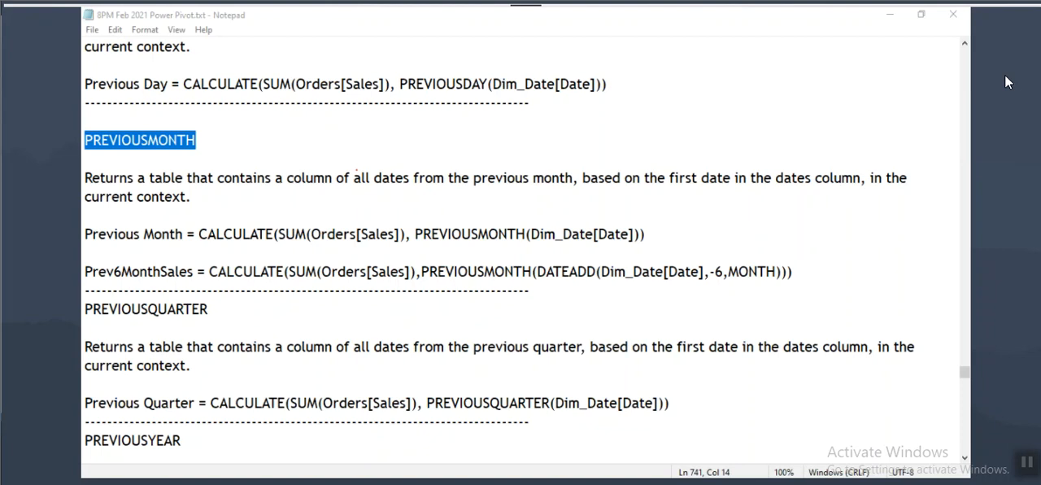
key("alt+Tab")
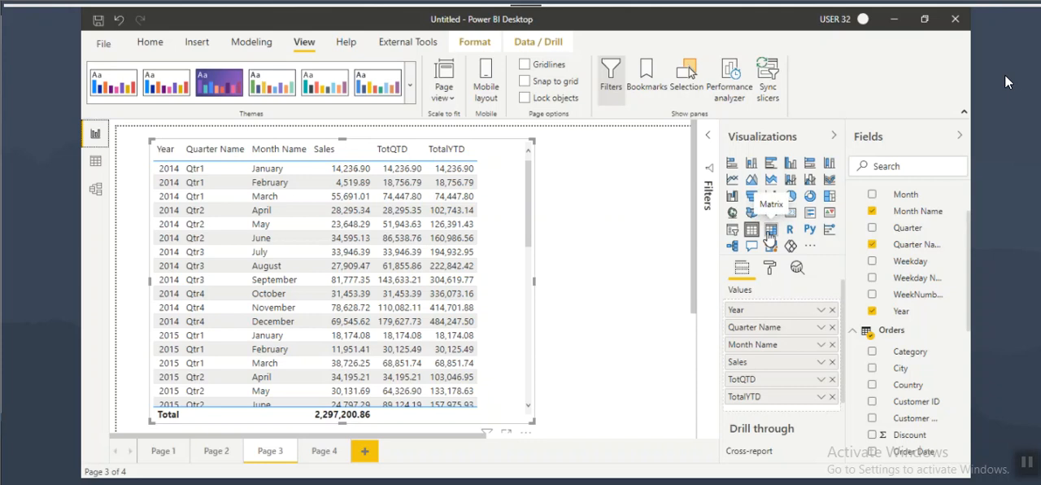
left_click(504, 482)
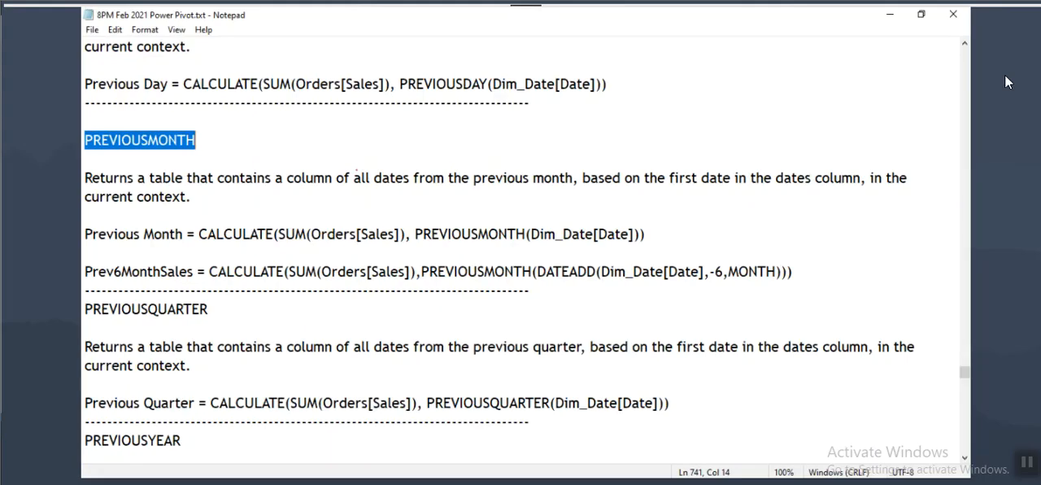
scroll(431, 295, "down", 2)
scroll(231, 260, "up", 1)
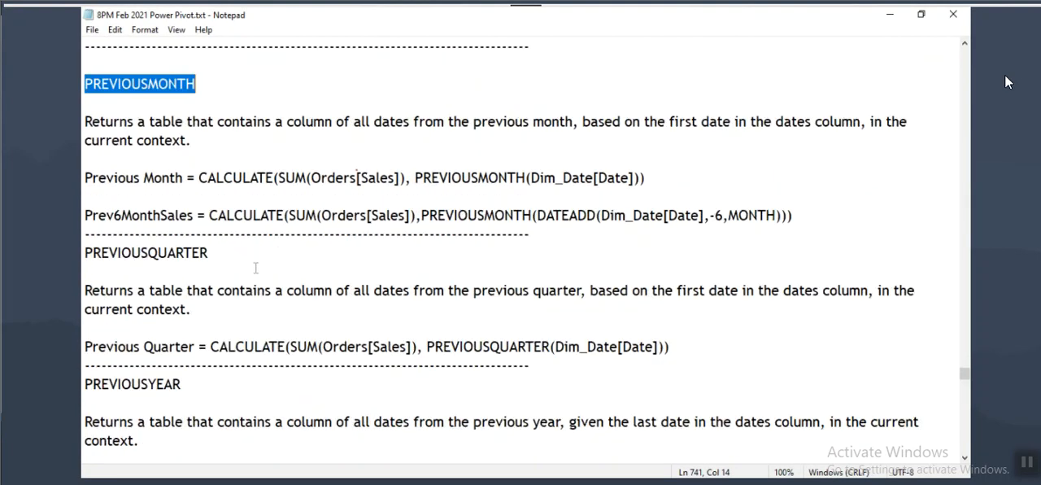
left_click_drag(85, 84, 208, 83)
Step: Return to Power BI Desktop and add Quarter Name, Month Name and Sales to the Year table on Page 4
key("alt+Tab")
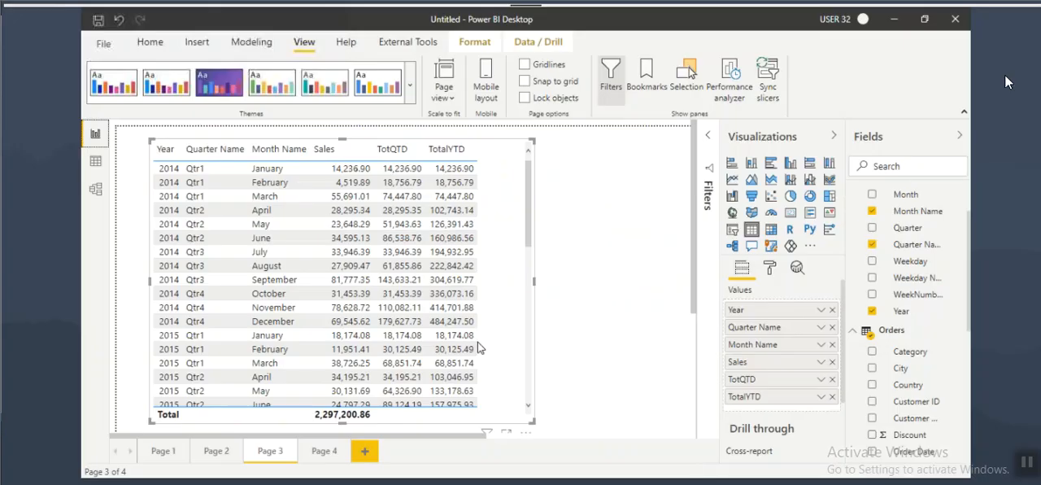
left_click(310, 454)
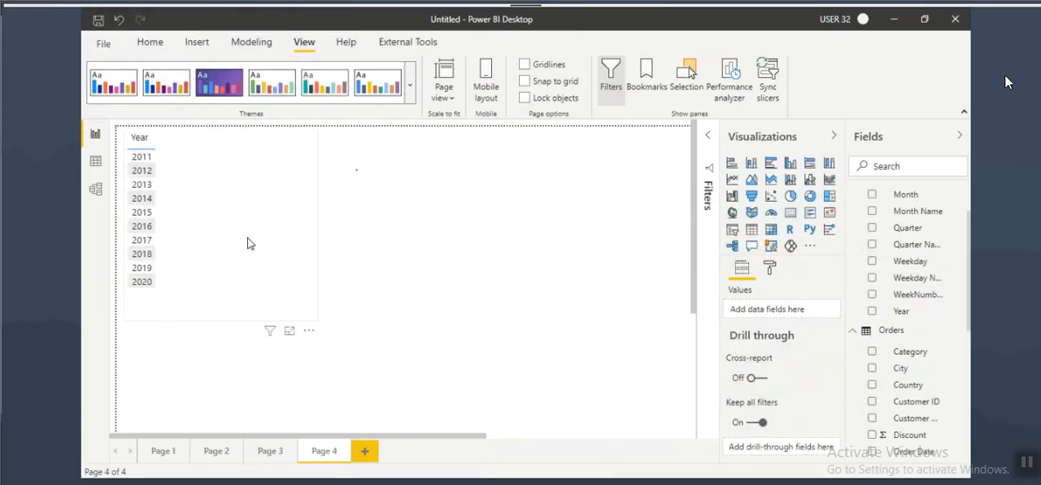
left_click(248, 236)
left_click_drag(915, 244, 281, 218)
left_click_drag(918, 210, 313, 228)
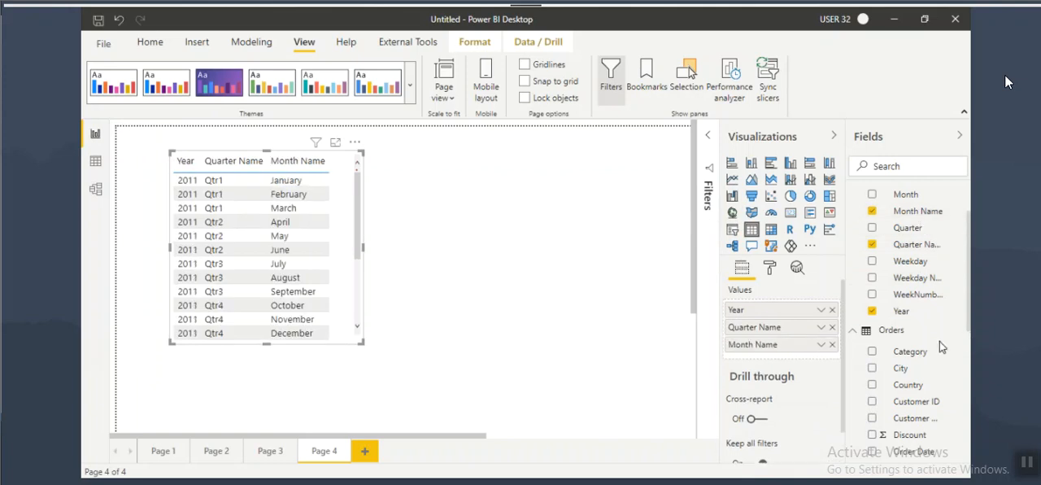
scroll(902, 357, "down", 5)
left_click_drag(903, 340, 313, 266)
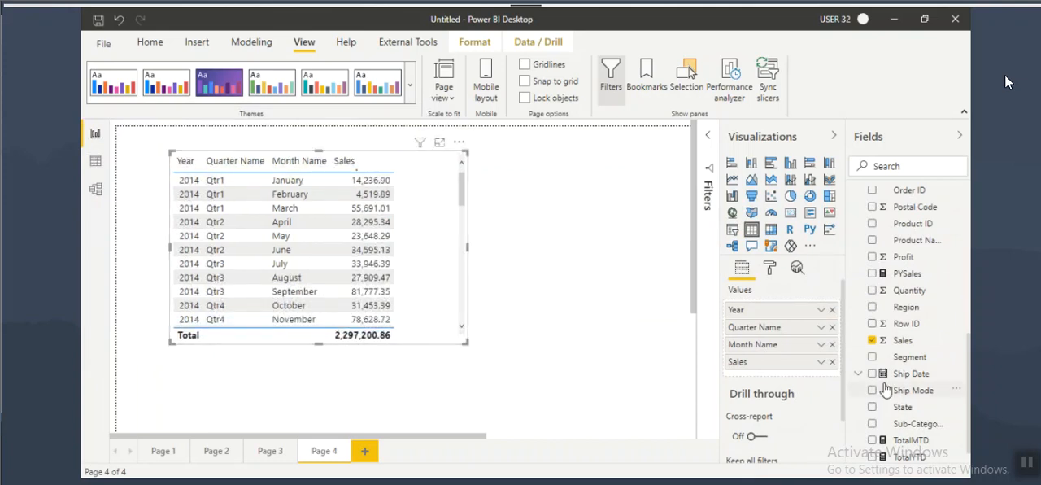
Step: Create a new measure named PMSales in the Orders table, starting its formula with CALCULATE(SUM(Orders[Sales])
scroll(923, 345, "up", 5)
left_click(894, 218)
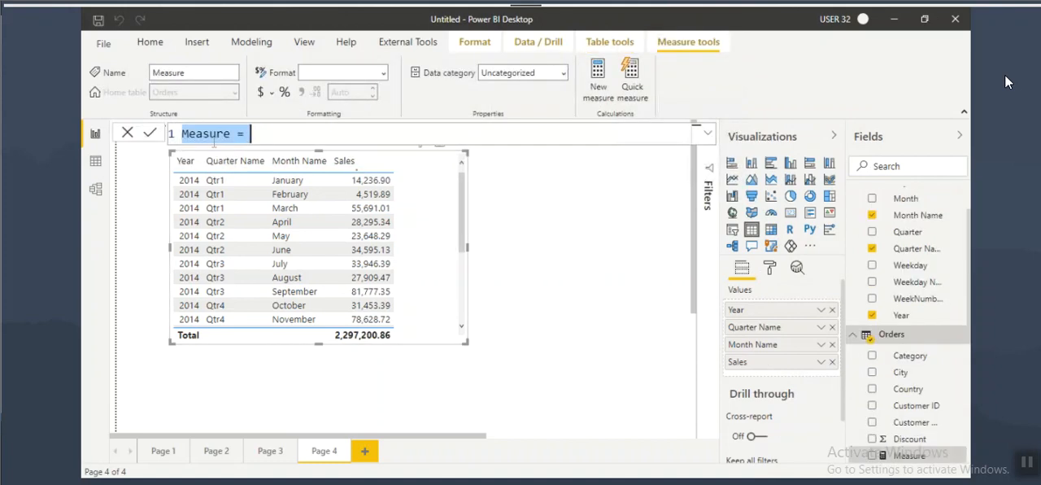
type("PMSale")
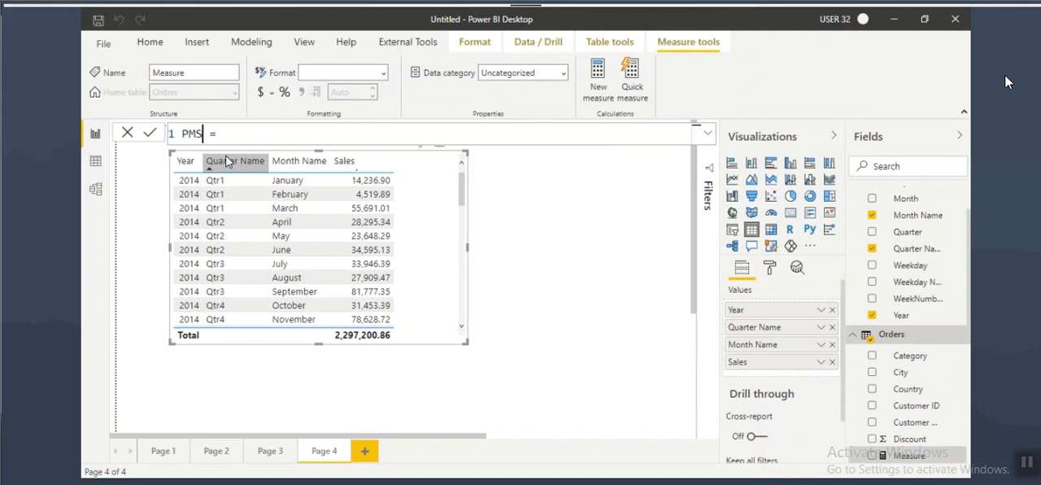
type("s")
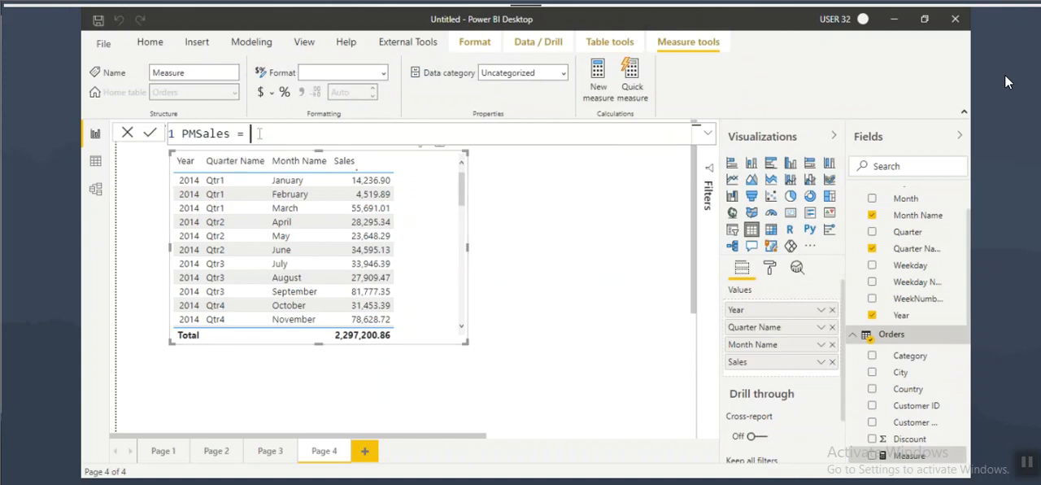
type("c")
key("Tab")
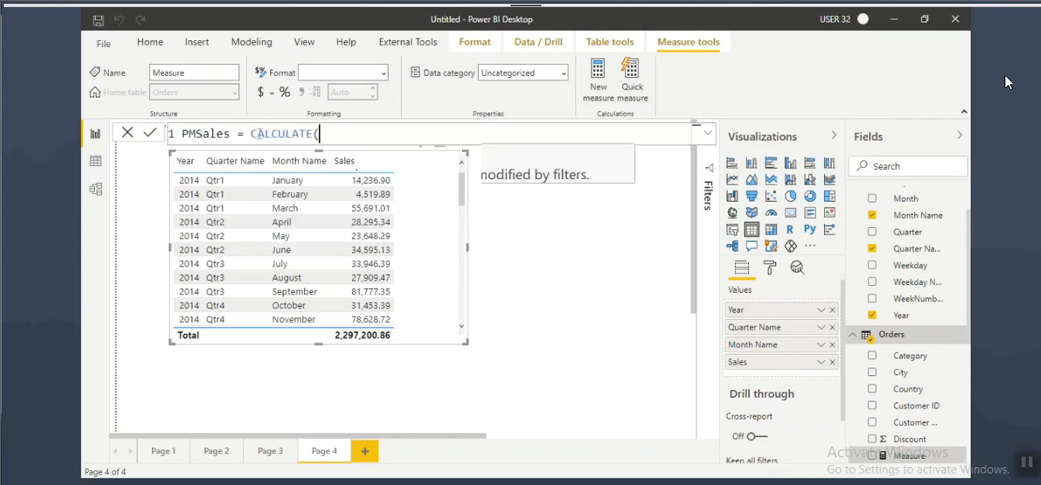
type("SUM(Orders[Sales]")
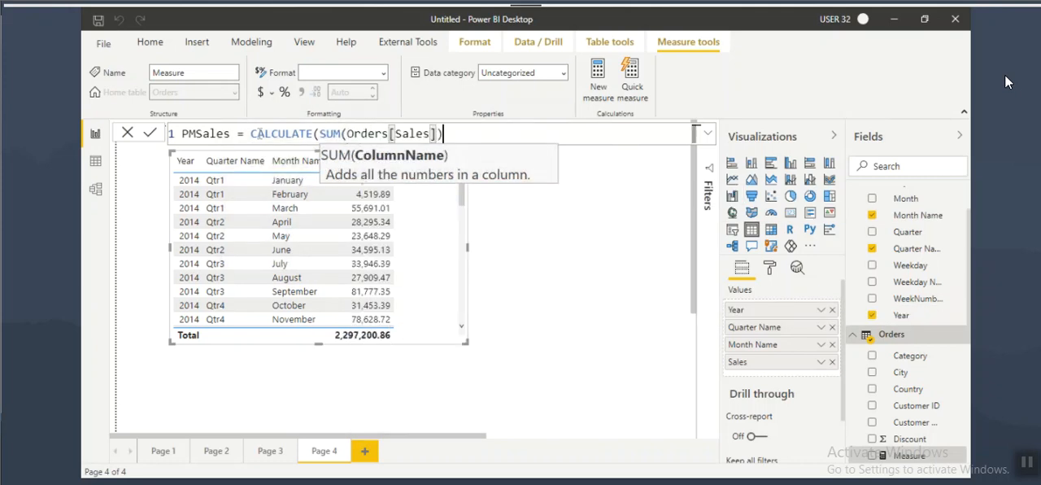
type("),previ")
Step: Complete the PMSales formula with the filter PREVIOUSMONTH(Dim_Date[Date]) and commit the measure
key("Down")
key("Down")
key("Down")
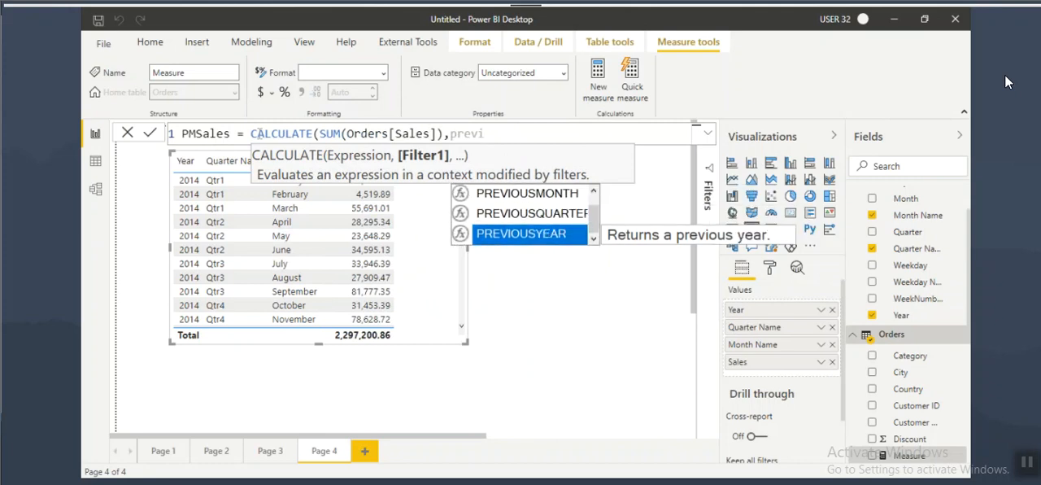
key("Tab")
key("BackSpace")
key("BackSpace")
key("BackSpace")
key("BackSpace")
key("BackSpace")
key("BackSpace")
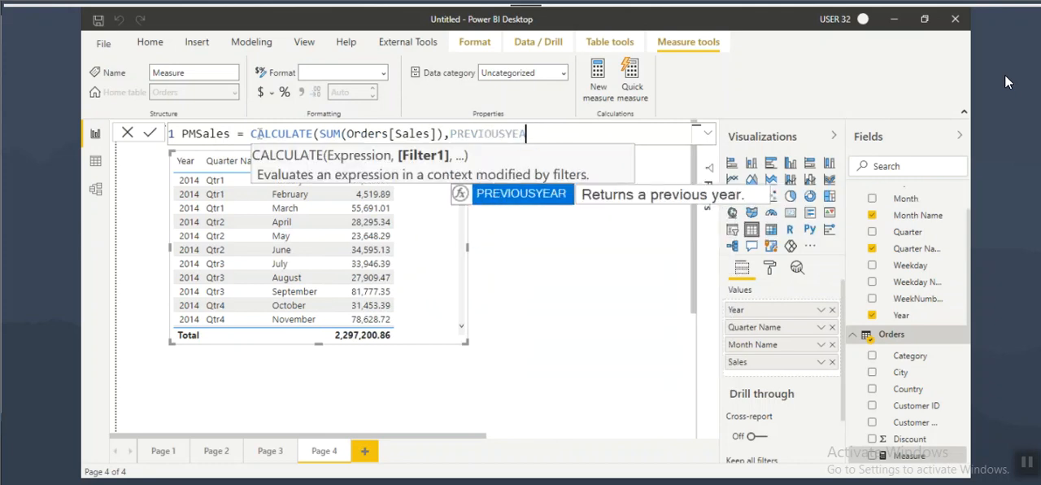
key("Down")
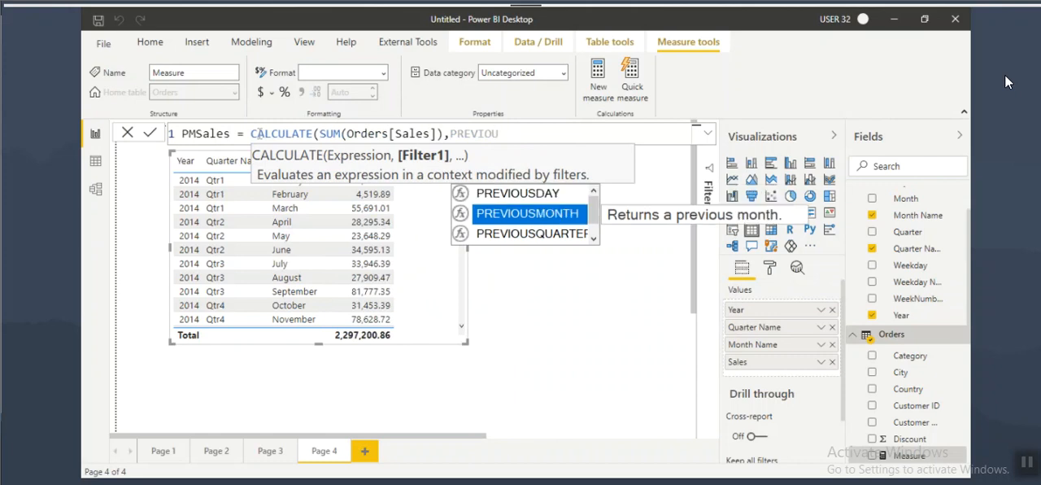
key("Tab")
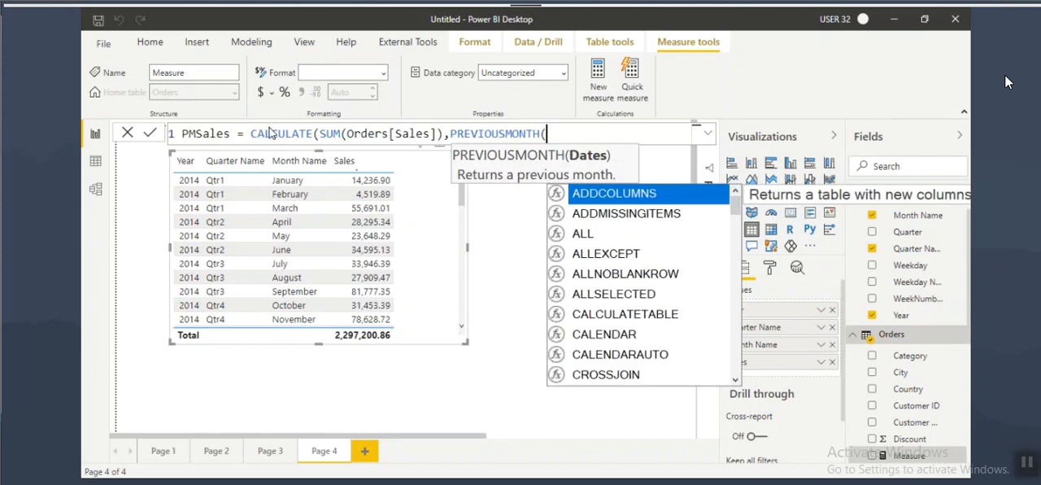
type("date")
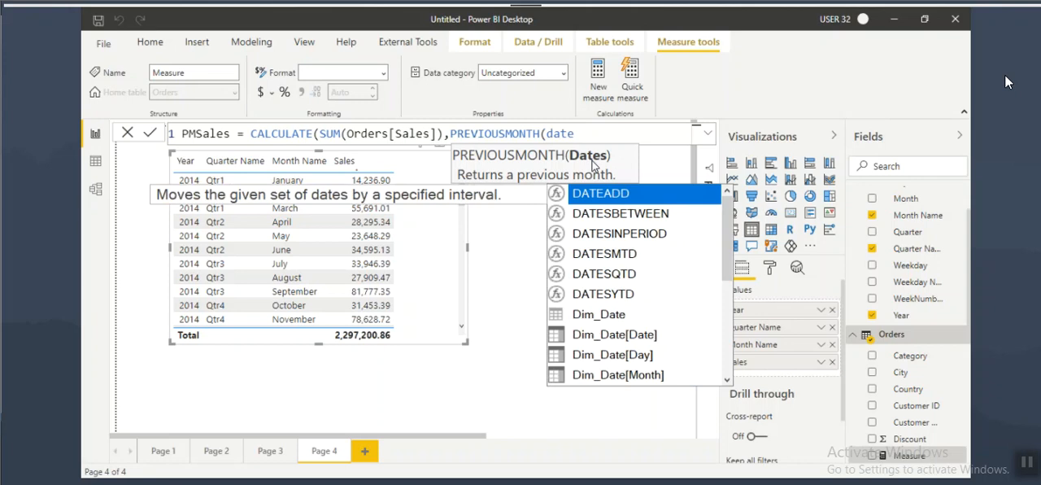
left_click(628, 342)
type("))")
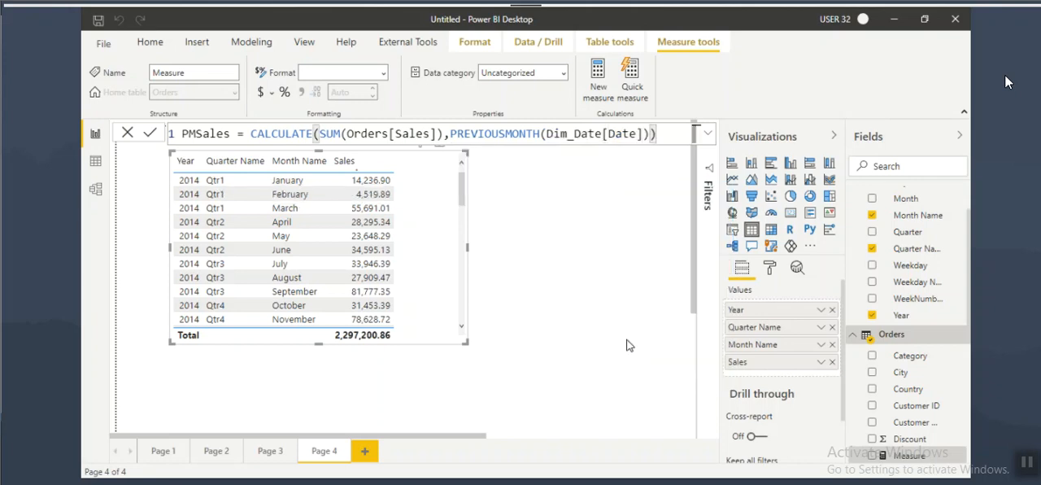
key("Return")
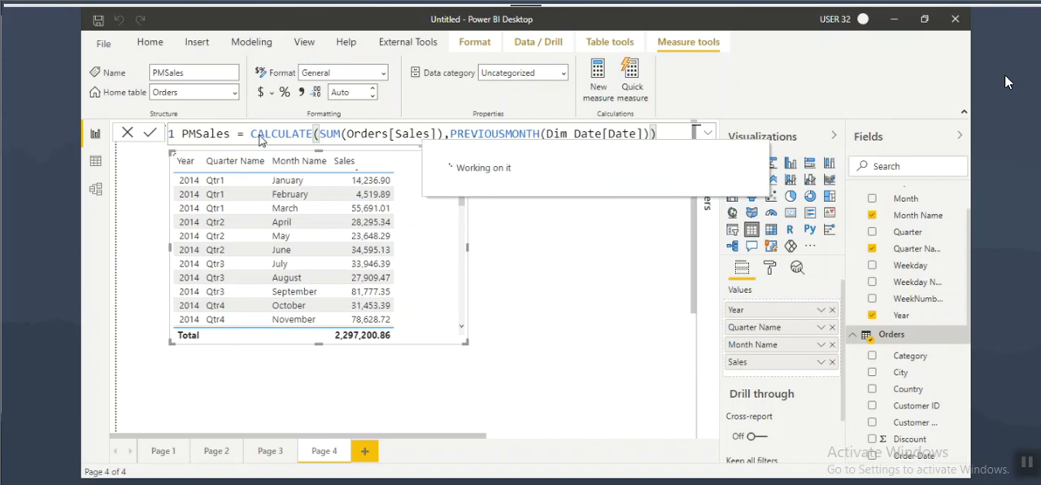
Step: Reposition the Page 4 table, add the PMSales measure to it and enlarge it to show more rows
double_click(264, 133)
left_click_drag(367, 133, 553, 133)
scroll(894, 349, "down", 3)
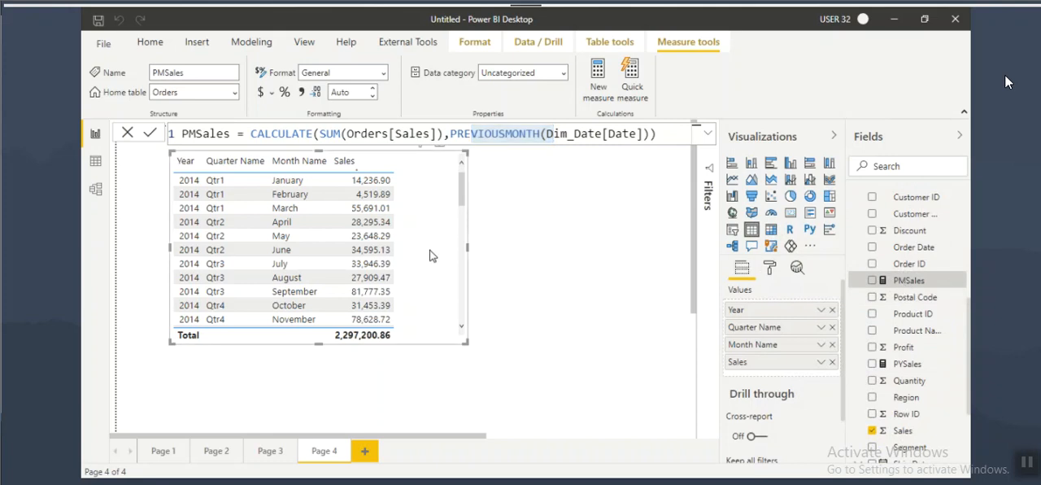
left_click_drag(430, 250, 475, 303)
left_click_drag(904, 280, 495, 292)
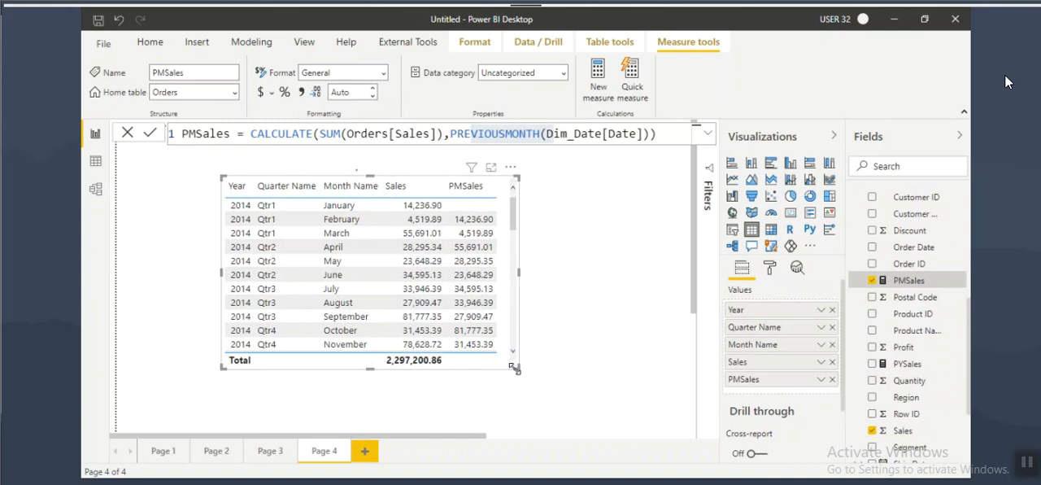
left_click_drag(517, 368, 578, 407)
Step: Annotate the 2014 July row to compare its PMSales with June's Sales, then clear the drawings
key("ctrl+2")
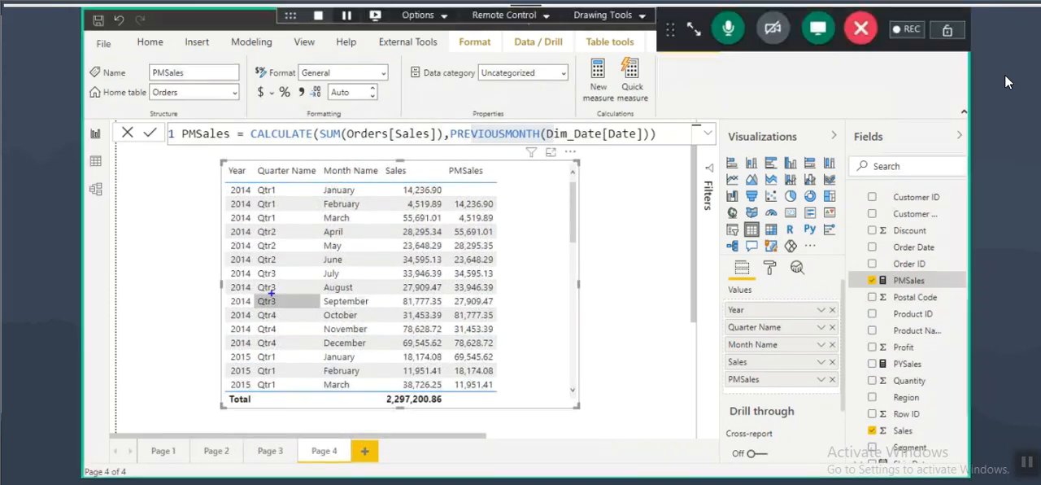
mouse_move(224, 268)
left_mouse_down()
mouse_move(442, 278)
mouse_move(395, 270)
mouse_move(411, 281)
left_mouse_up()
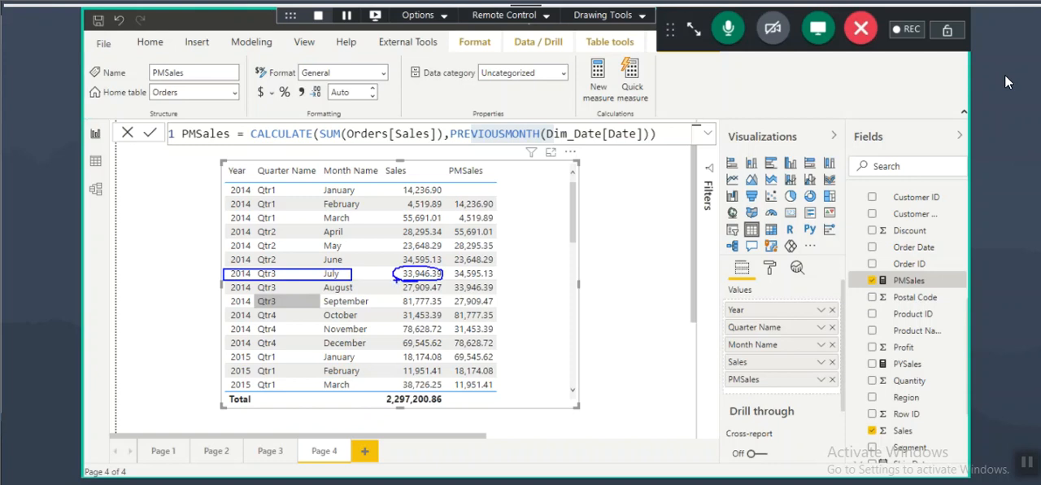
mouse_move(312, 272)
left_mouse_down()
mouse_move(296, 270)
mouse_move(323, 259)
left_mouse_up()
mouse_move(437, 264)
left_mouse_down()
mouse_move(401, 252)
mouse_move(489, 280)
left_mouse_up()
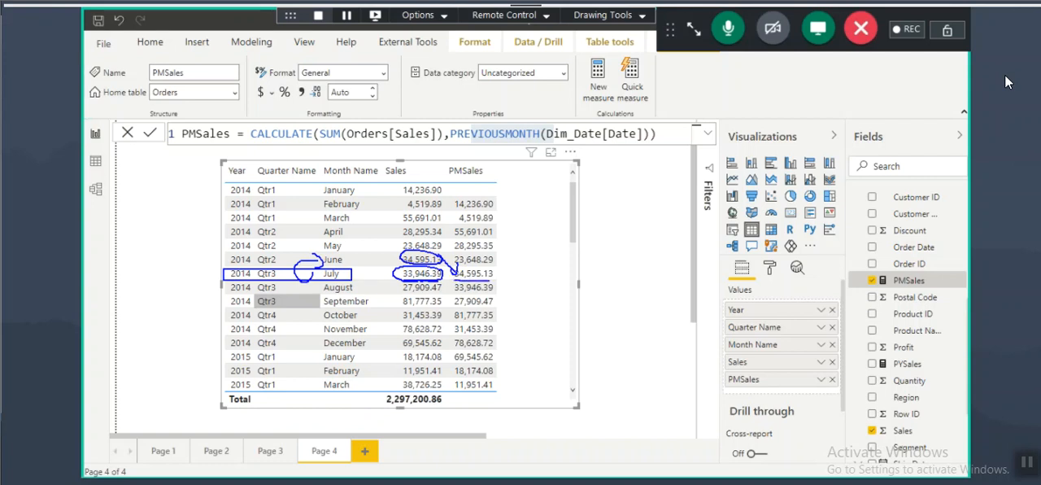
key("Escape")
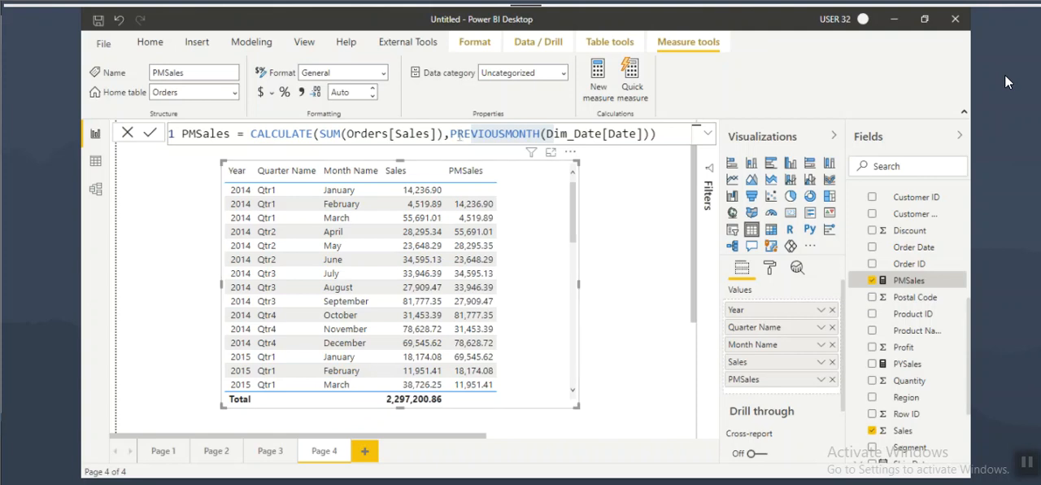
Step: Highlight and circle PREVIOUSMONTH in the PMSales formula, then clear the annotation
mouse_move(452, 133)
left_mouse_down()
mouse_move(541, 133)
mouse_move(450, 133)
mouse_move(538, 138)
mouse_move(510, 121)
left_mouse_up()
key("ctrl+2")
left_click_drag(461, 100, 463, 115)
mouse_move(459, 101)
left_mouse_down()
mouse_move(468, 102)
mouse_move(461, 109)
left_mouse_up()
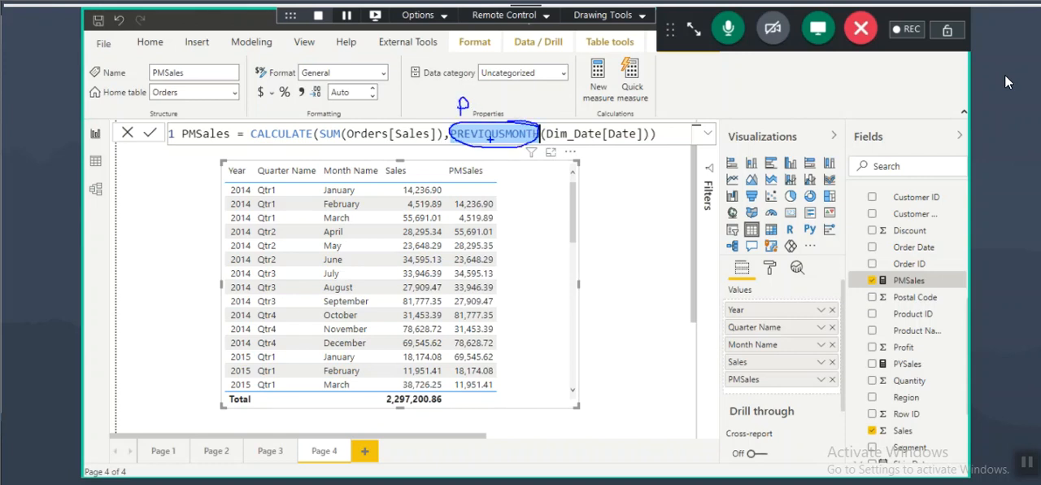
key("Escape")
left_click(470, 135)
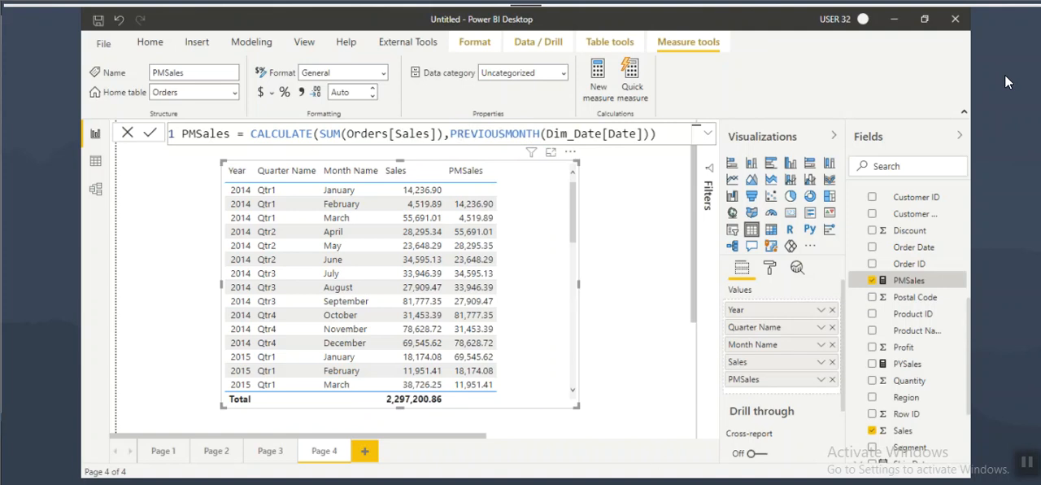
Step: Switch to 8PM Feb 2021 Power Pivot.txt and highlight the PREVIOUSDAY, PREVIOUSMONTH, PREVIOUSQUARTER and PREVIOUSYEAR functions in their formulas
key("alt+Tab")
scroll(299, 235, "up", 4)
left_click(399, 252)
left_click_drag(399, 252, 497, 265)
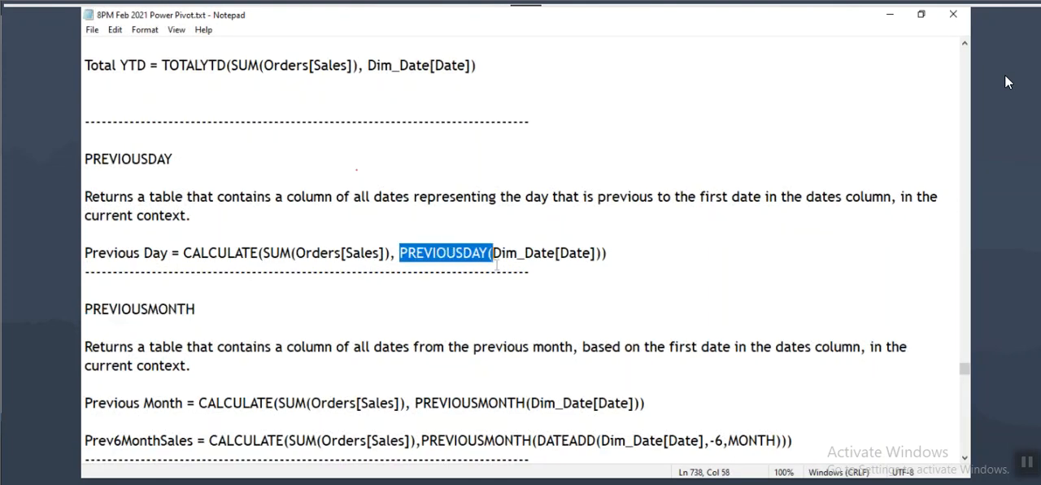
scroll(515, 326, "down", 2)
left_click_drag(414, 290, 528, 298)
scroll(528, 298, "down", 3)
left_click_drag(426, 290, 541, 292)
scroll(535, 319, "down", 2)
left_click_drag(404, 309, 494, 309)
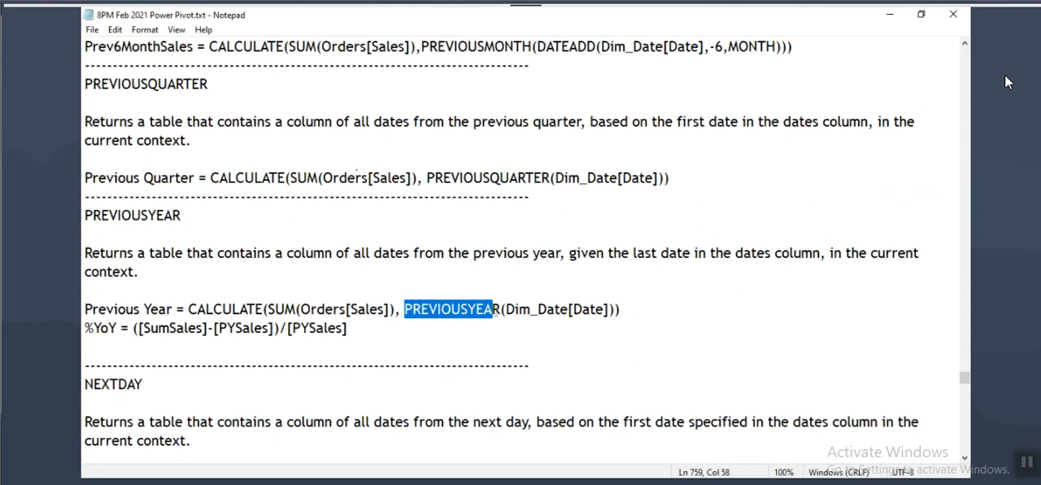
Step: Review the NEXTDAY and NEXTMONTH notes, highlighting each function's heading and its use in the formula
scroll(271, 334, "down", 3)
left_click_drag(85, 215, 143, 215)
left_click_drag(342, 309, 401, 309)
scroll(373, 293, "down", 2)
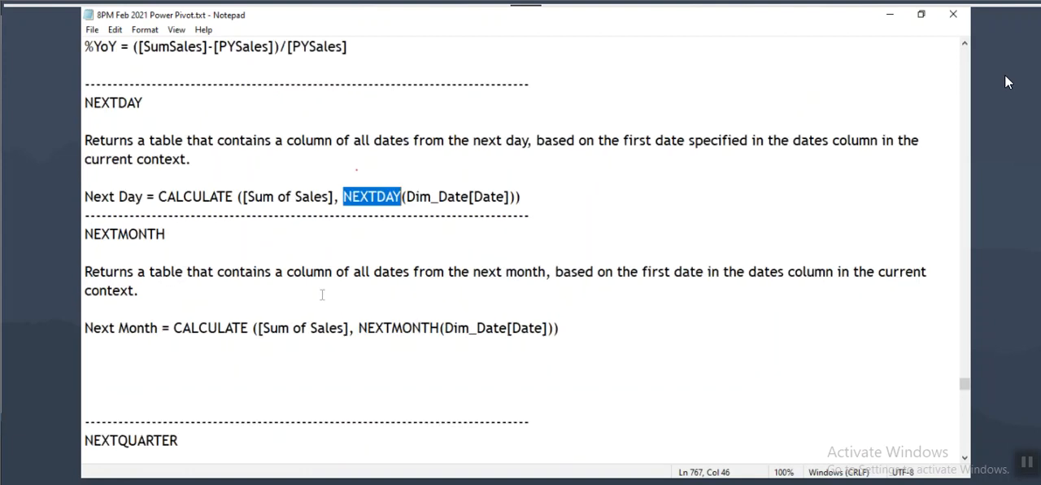
left_click_drag(85, 234, 167, 234)
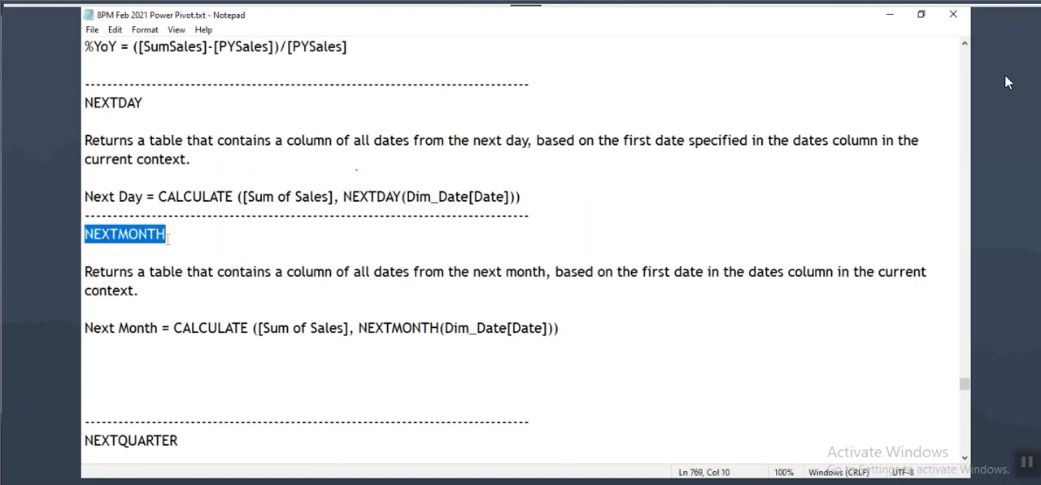
left_click_drag(359, 328, 439, 327)
Step: Review the NEXTQUARTER and NEXTYEAR notes, highlighting their headings and example formulas
scroll(439, 328, "down", 4)
left_click_drag(85, 215, 178, 214)
left_click_drag(370, 309, 465, 310)
left_click_drag(203, 310, 232, 310)
left_click_drag(275, 310, 337, 310)
left_click_drag(379, 310, 457, 310)
scroll(112, 357, "down", 2)
left_click_drag(84, 253, 143, 255)
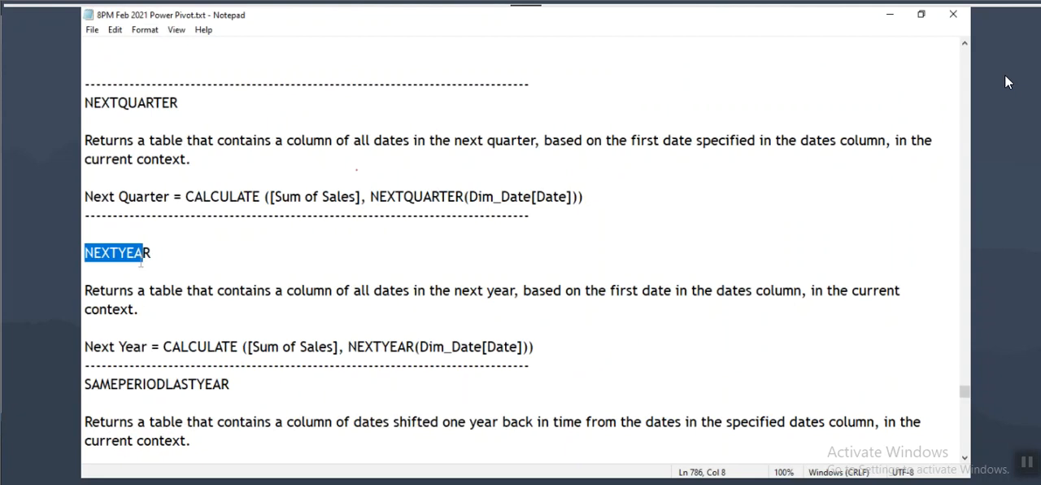
left_click_drag(349, 346, 85, 327)
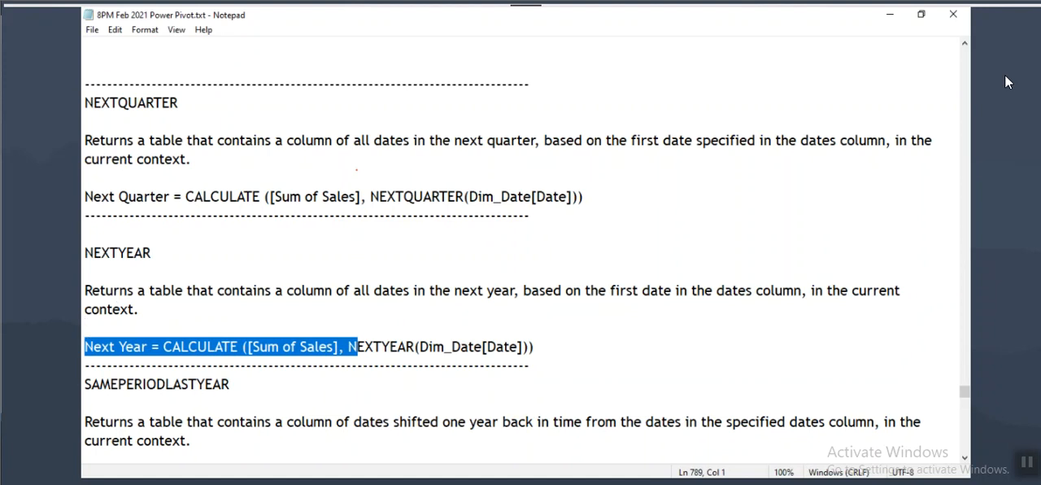
Step: Return to Power BI Desktop, go through the earlier report pages to Page 1 and reposition the Year, Sales and PYSales table
left_click(662, 481)
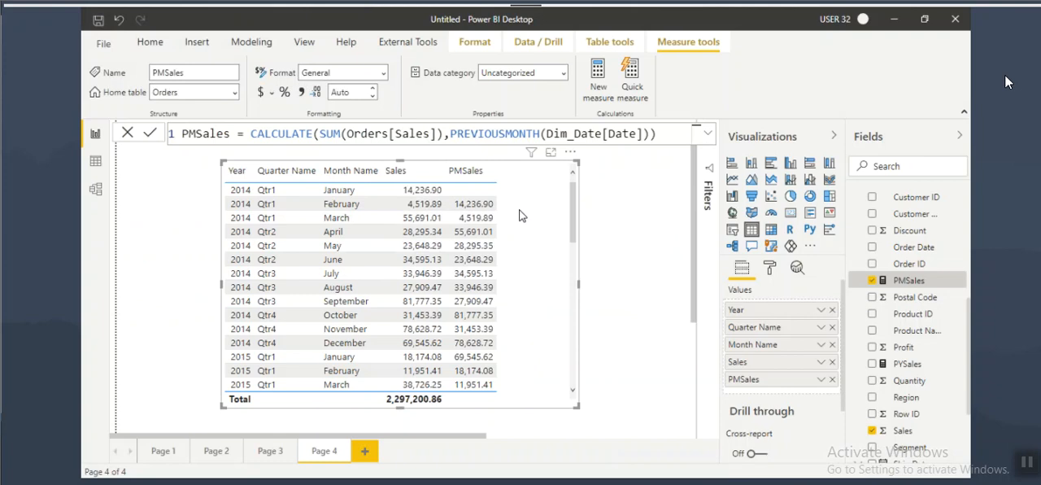
left_click(270, 452)
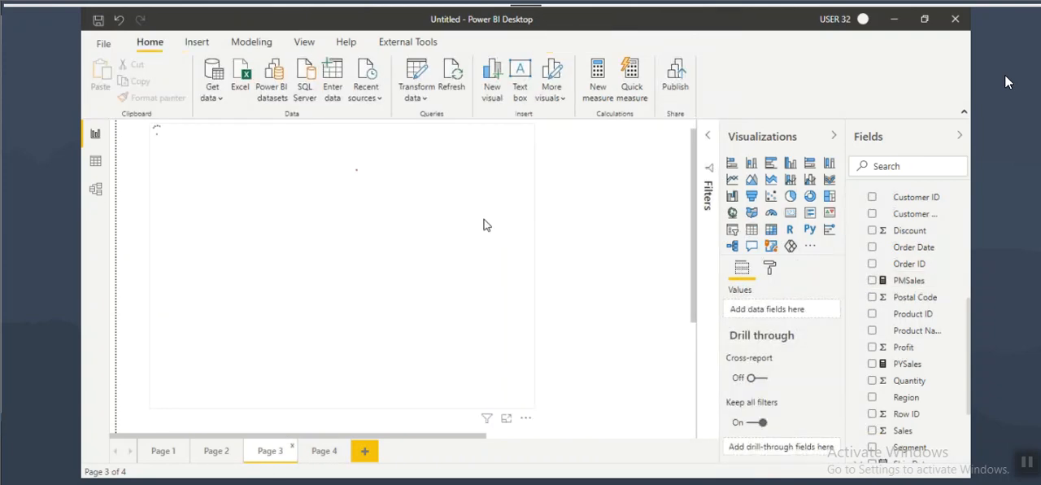
left_click(210, 452)
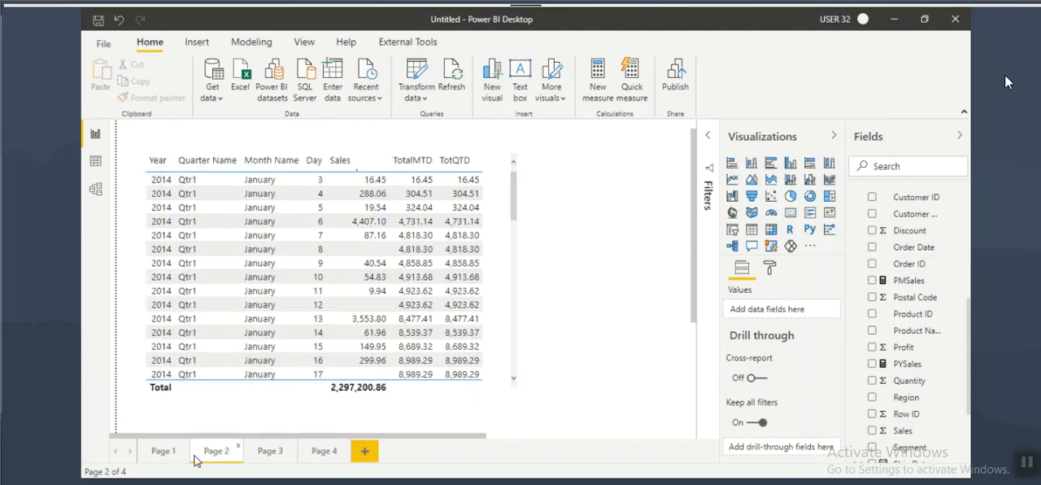
left_click(166, 449)
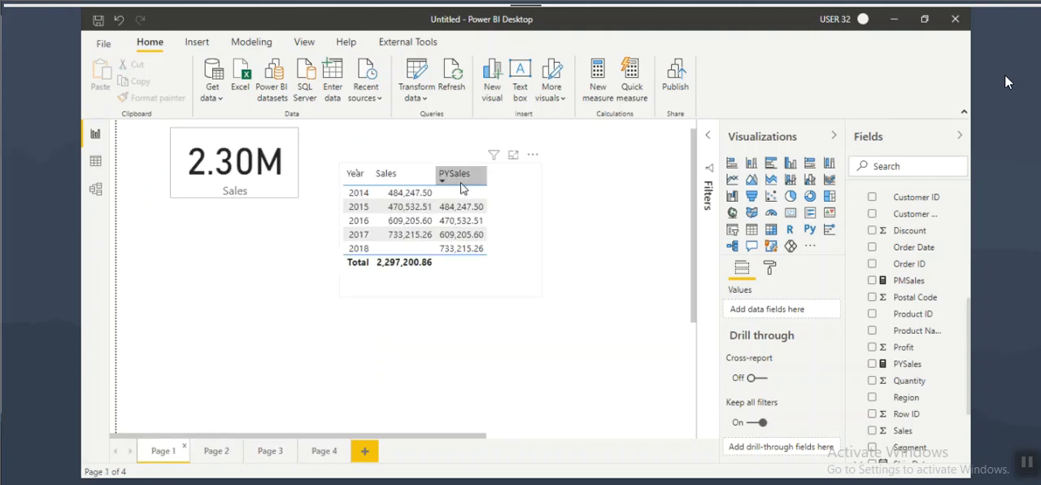
left_click_drag(523, 216, 543, 225)
Step: Create a new measure in the Orders table and name it %YoYGrowth
scroll(935, 309, "up", 5)
left_click(892, 333)
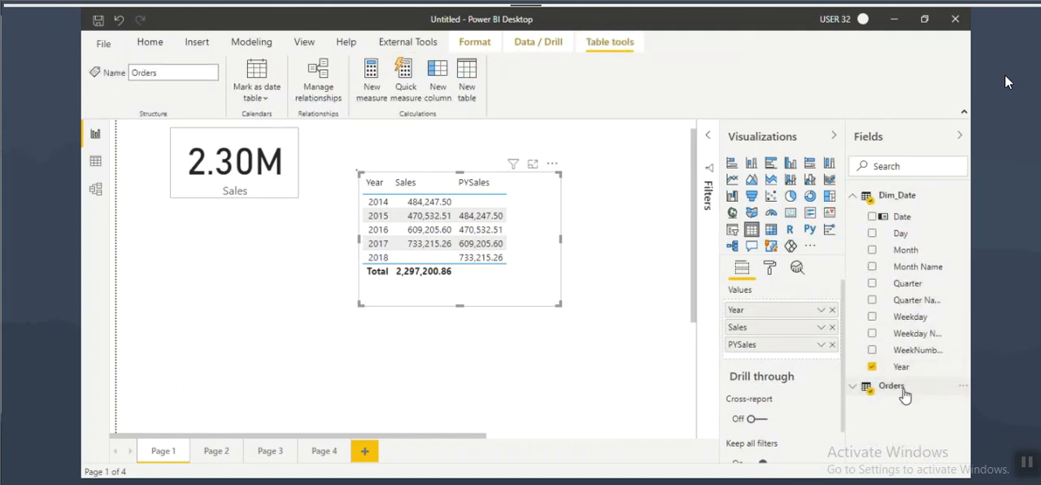
left_click(376, 88)
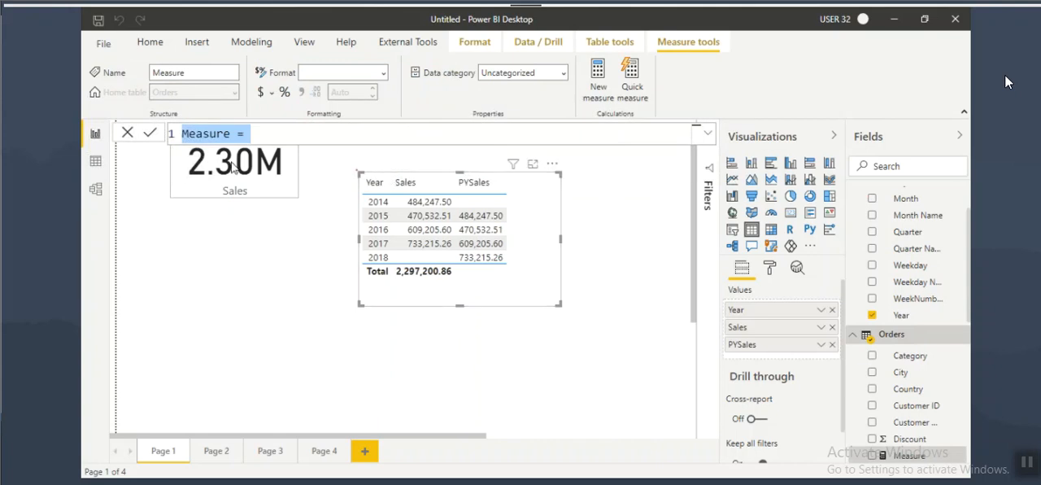
key("BackSpace")
key("BackSpace")
key("BackSpace")
key("BackSpace")
key("BackSpace")
key("BackSpace")
key("BackSpace")
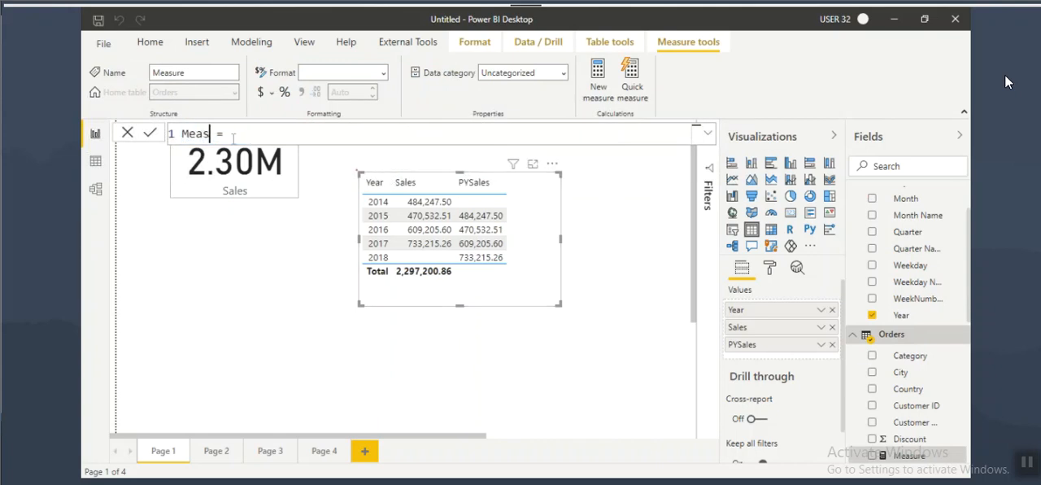
type("%YoYGrowth")
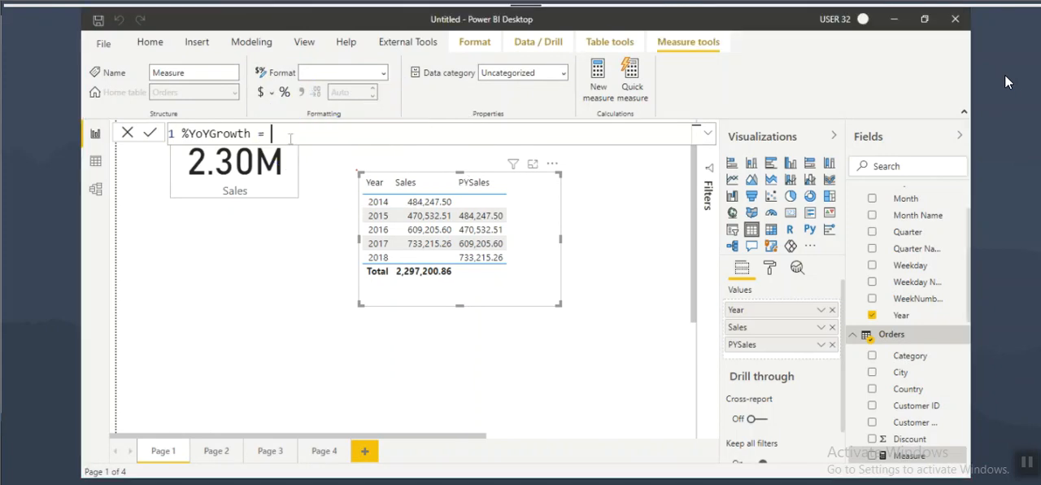
Step: Write the %YoYGrowth expression as SUM(Orders[Sales])-[PYSales]
type("sum")
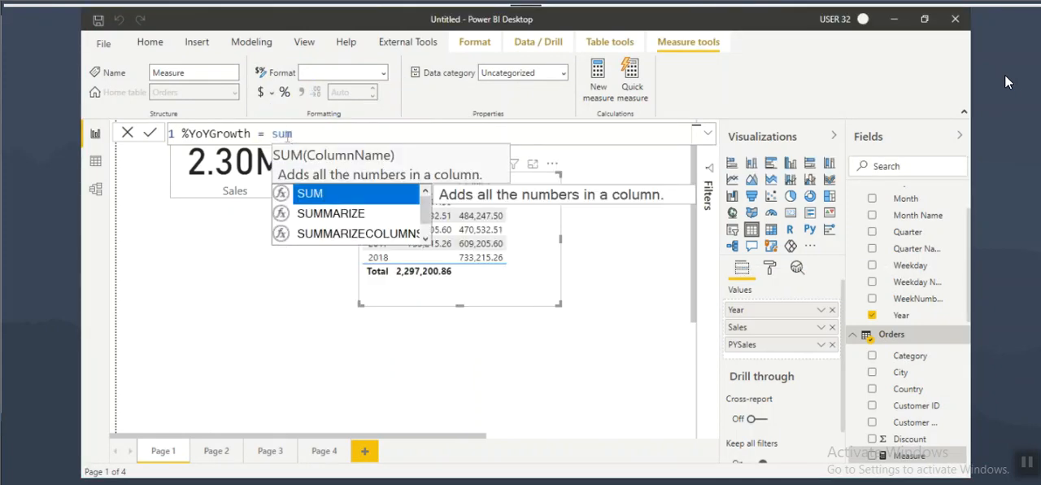
type("(Orders[Sales]")
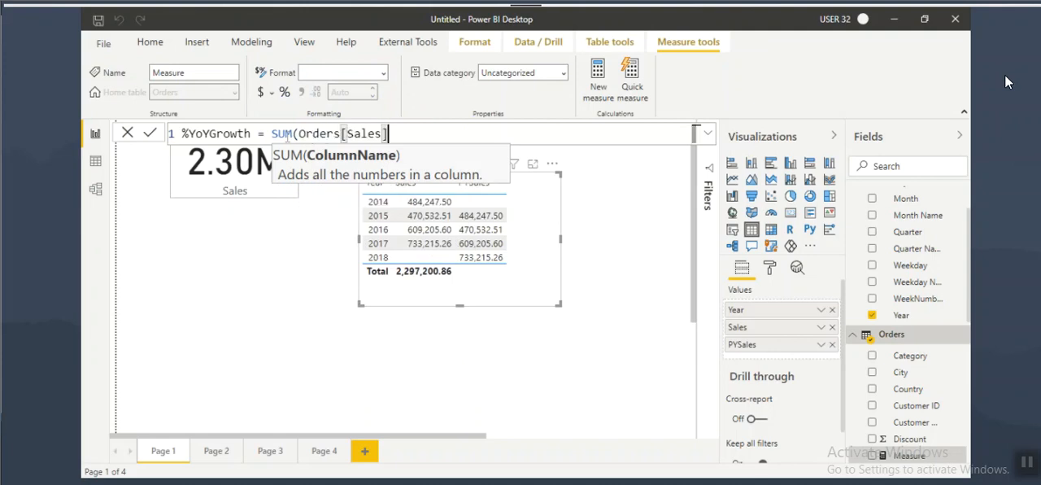
type(")")
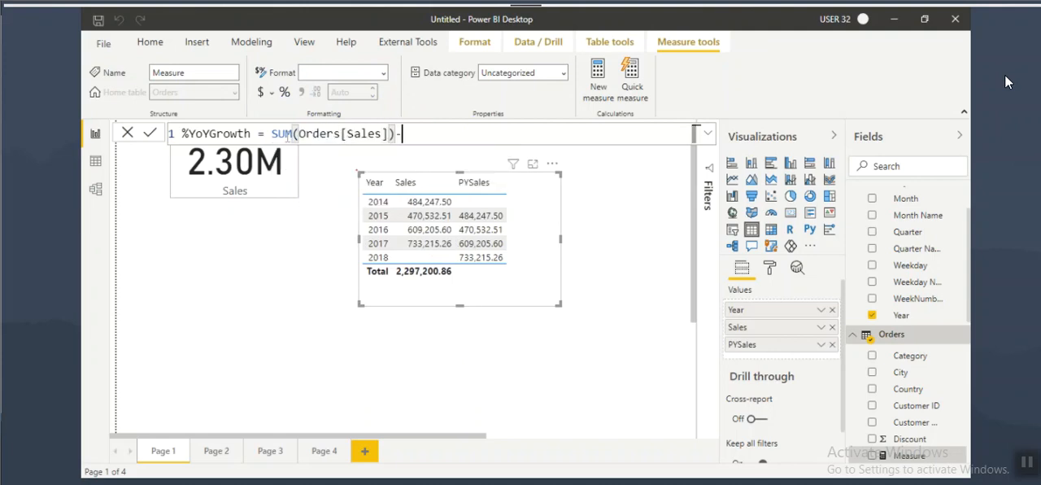
type("-[PYSales]")
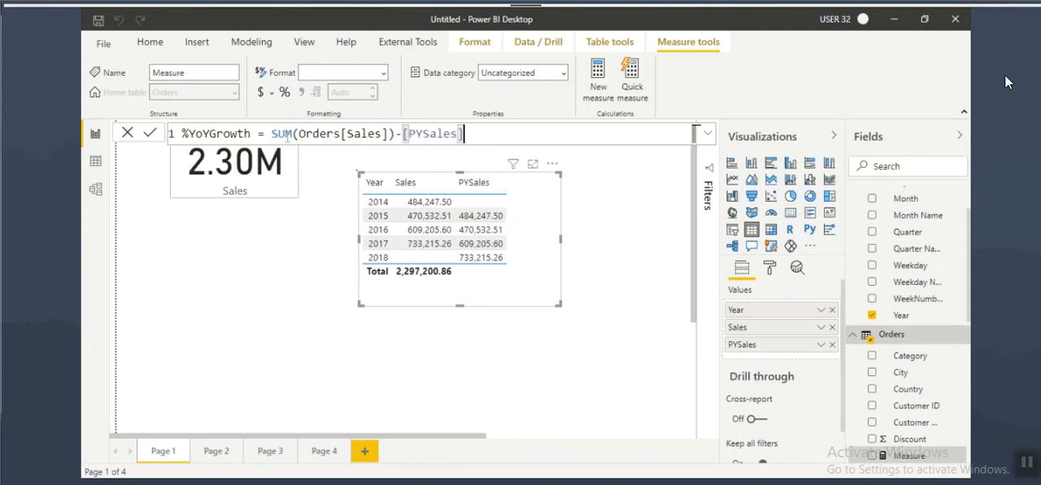
double_click(282, 133)
left_click_drag(279, 133, 489, 130)
left_click(489, 127)
type("/")
type("[PYSales]")
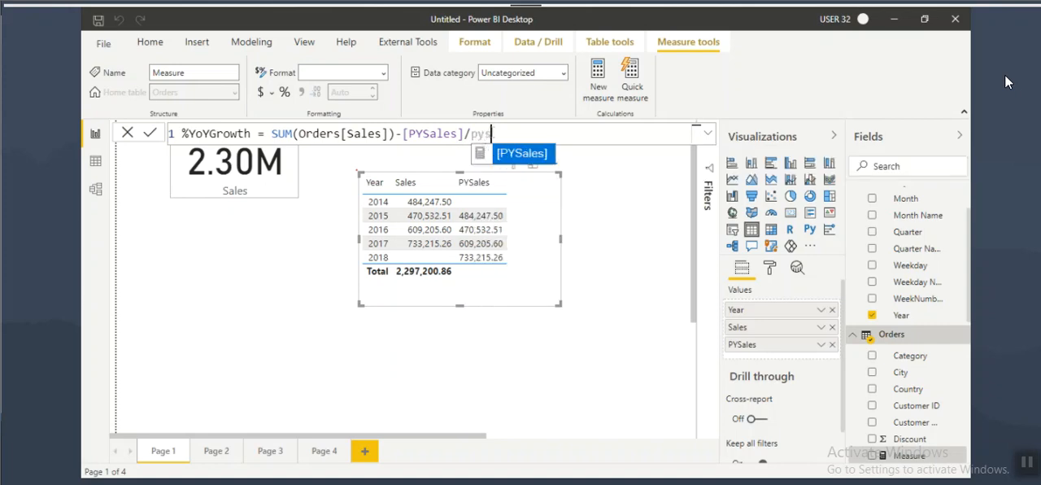
left_click_drag(464, 135, 472, 135)
left_click(536, 135)
key("BackSpace")
key("BackSpace")
key("BackSpace")
key("BackSpace")
key("BackSpace")
key("BackSpace")
key("BackSpace")
key("BackSpace")
key("BackSpace")
key("BackSpace")
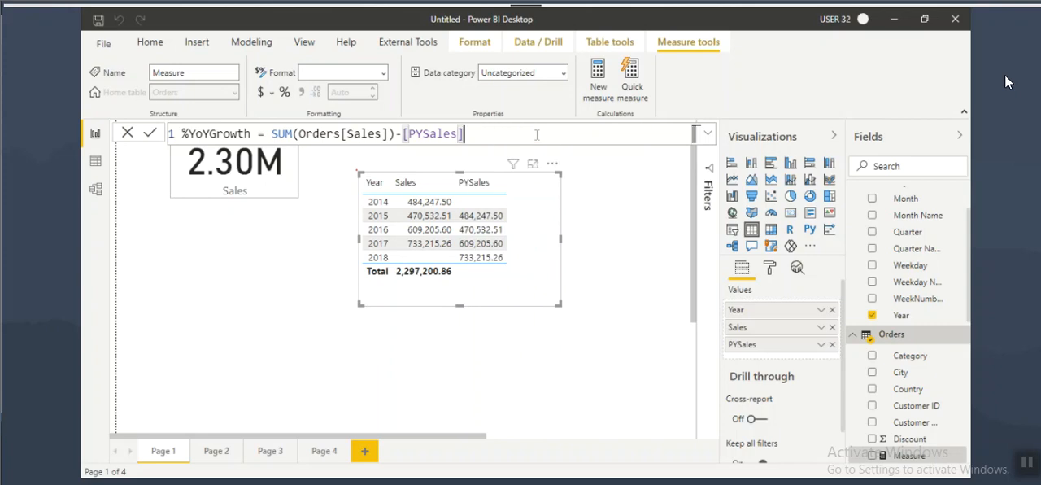
Step: Wrap the sales difference in a DIVIDE function as its numerator and add [PYSales] as the denominator
left_click(272, 135)
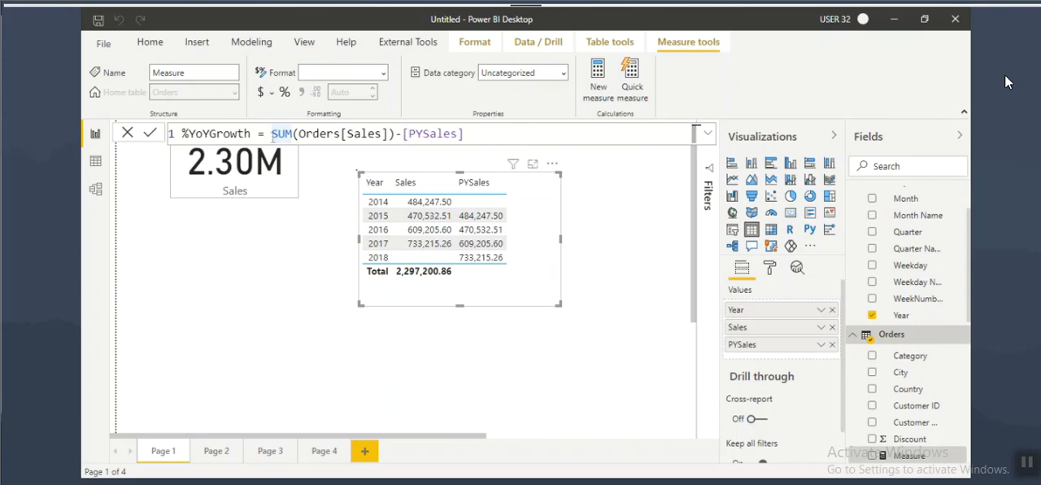
type("divi")
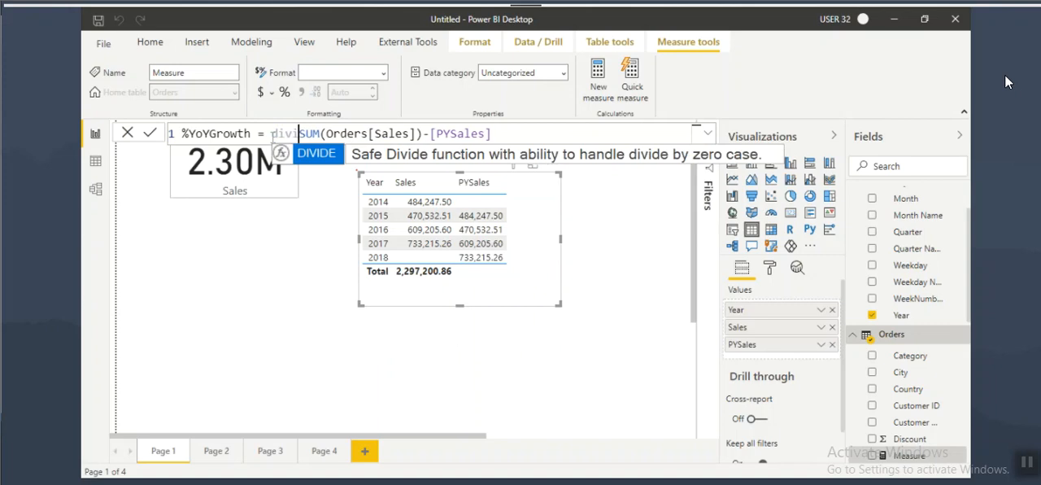
key("Tab")
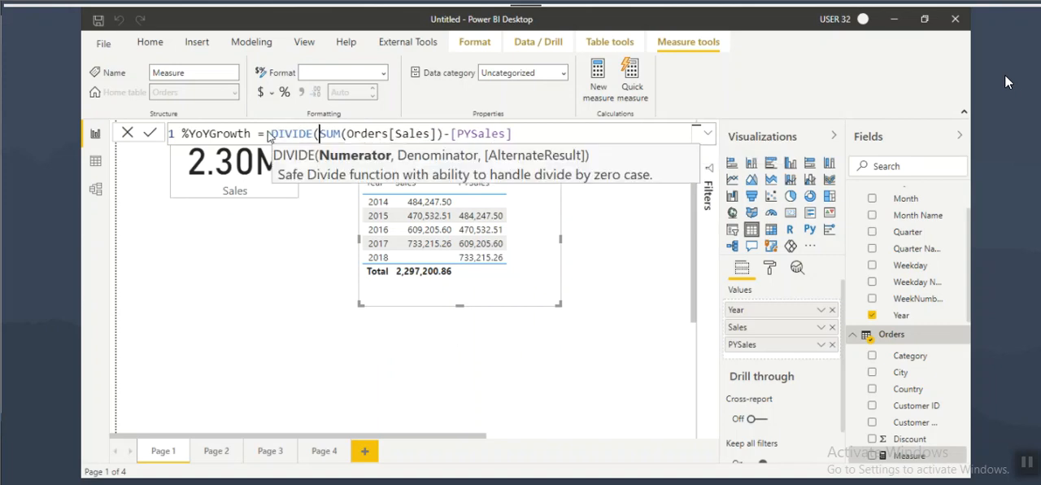
left_click_drag(322, 128, 517, 145)
left_click_drag(409, 165, 477, 164)
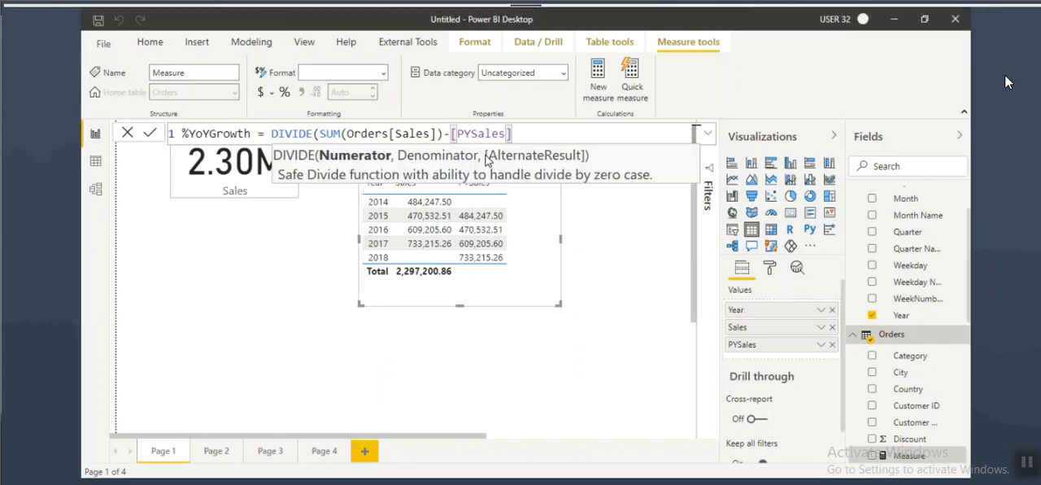
type(",")
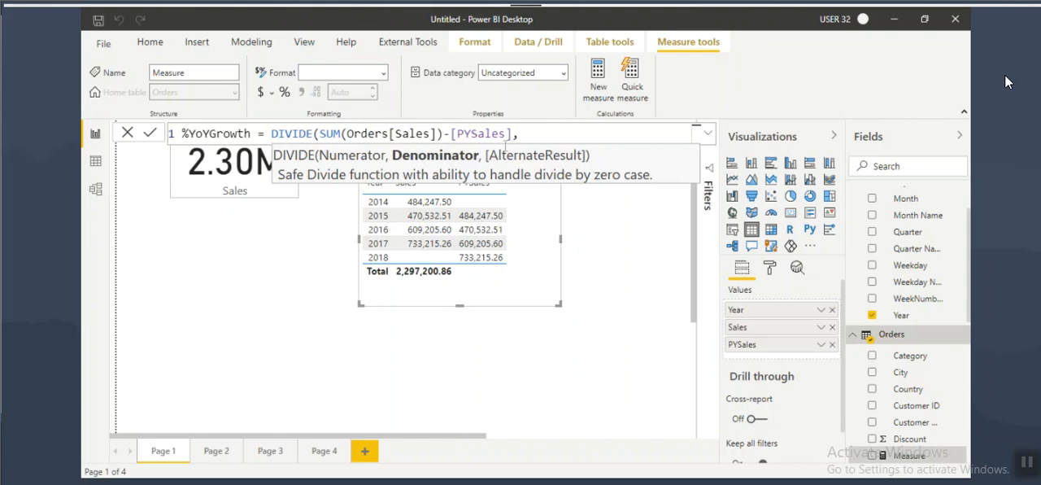
type("[PYS")
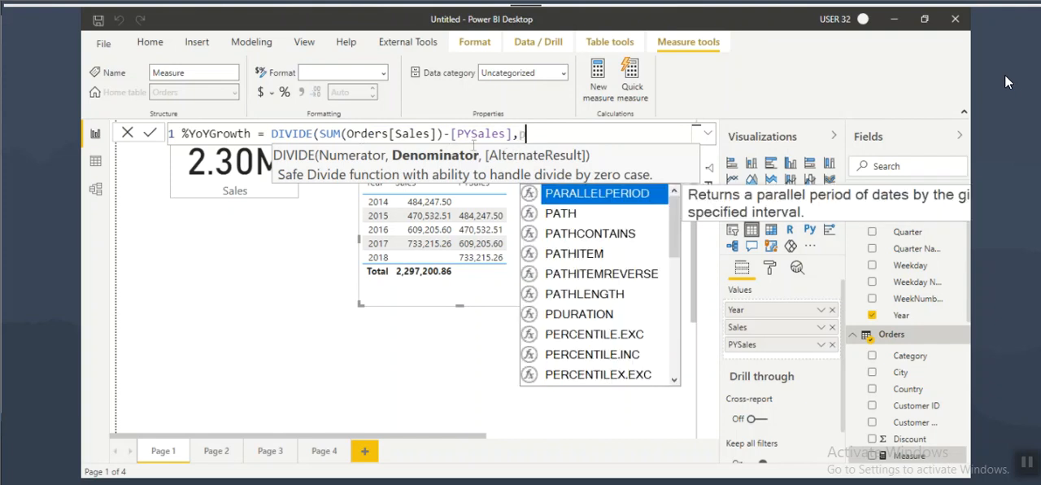
key("Tab")
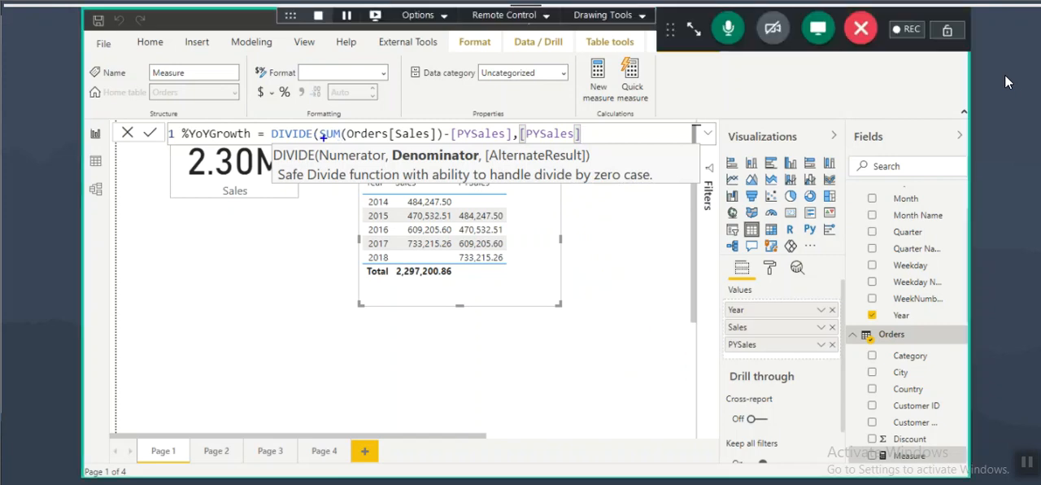
Step: Mark the DIVIDE formula's numerator and denominator with screen annotations, matching them to the function's arguments, and clear the marks
left_click_drag(320, 132, 513, 133)
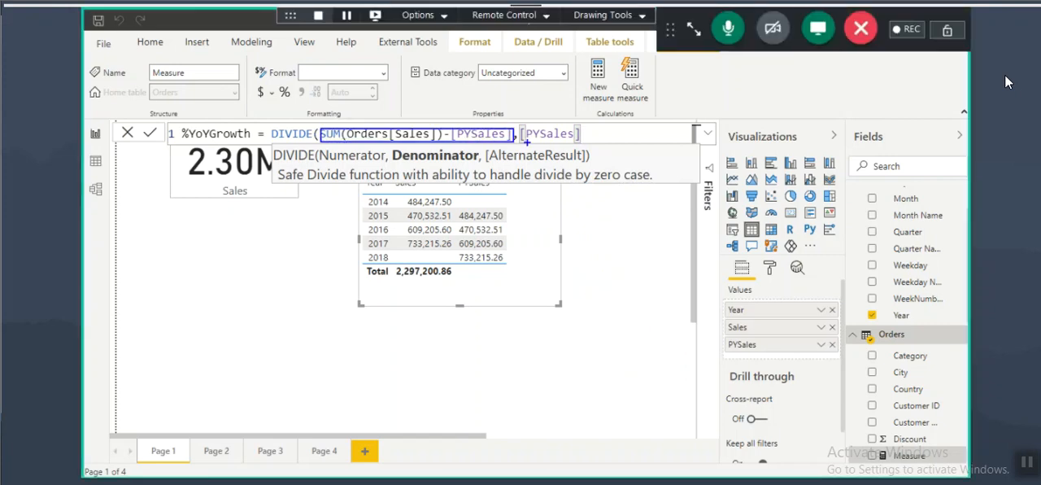
left_click_drag(322, 167, 459, 168)
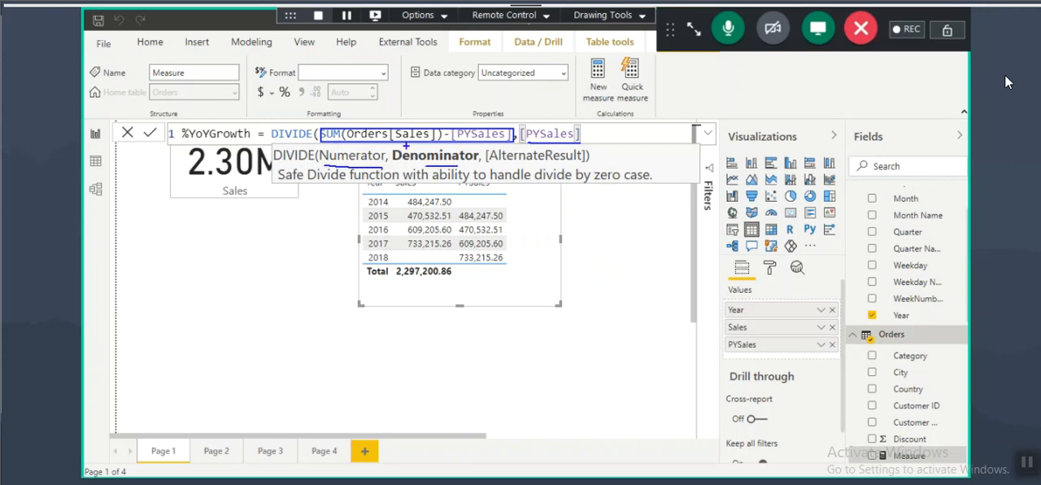
left_click_drag(333, 140, 384, 141)
left_click_drag(521, 139, 569, 141)
key("Escape")
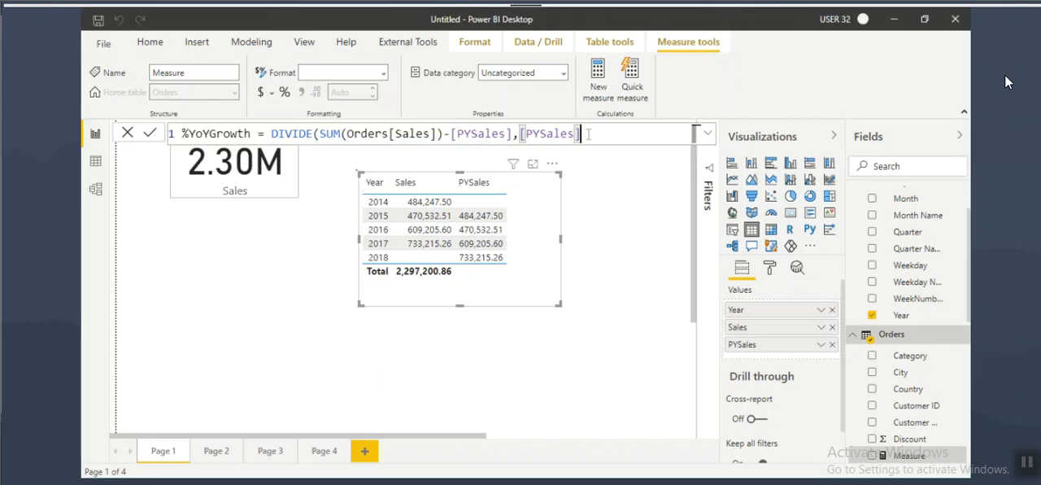
Step: Close the DIVIDE function without an alternate result and commit the %YoYGrowth measure
type(",")
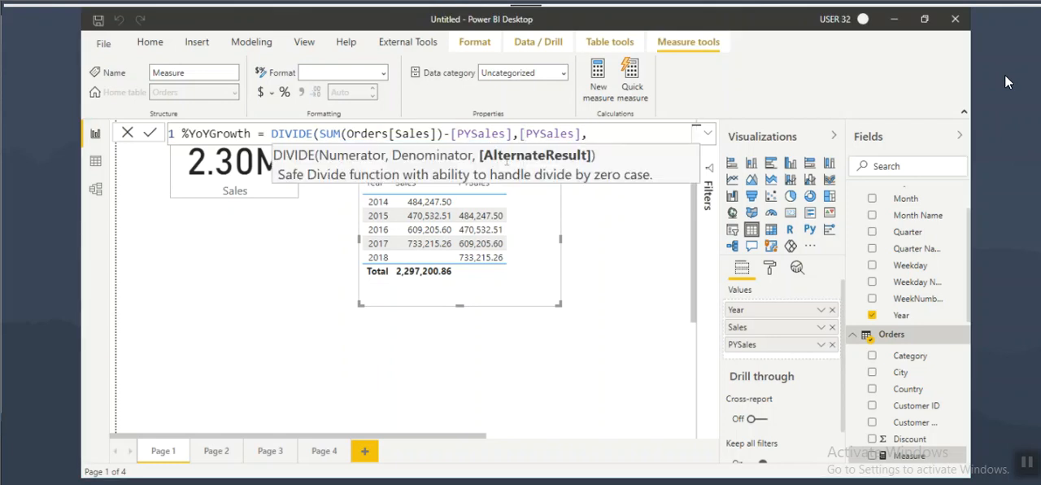
key("BackSpace")
type(")")
key("Return")
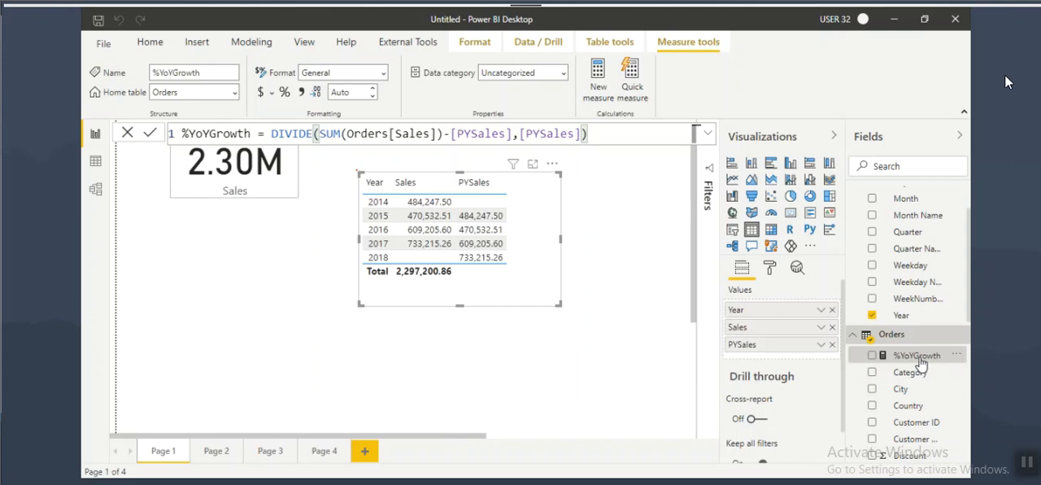
Step: Add %YoYGrowth to the yearly sales table, widening it to fit, and format the measure as a percentage
left_click_drag(915, 356, 524, 221)
left_click(562, 245)
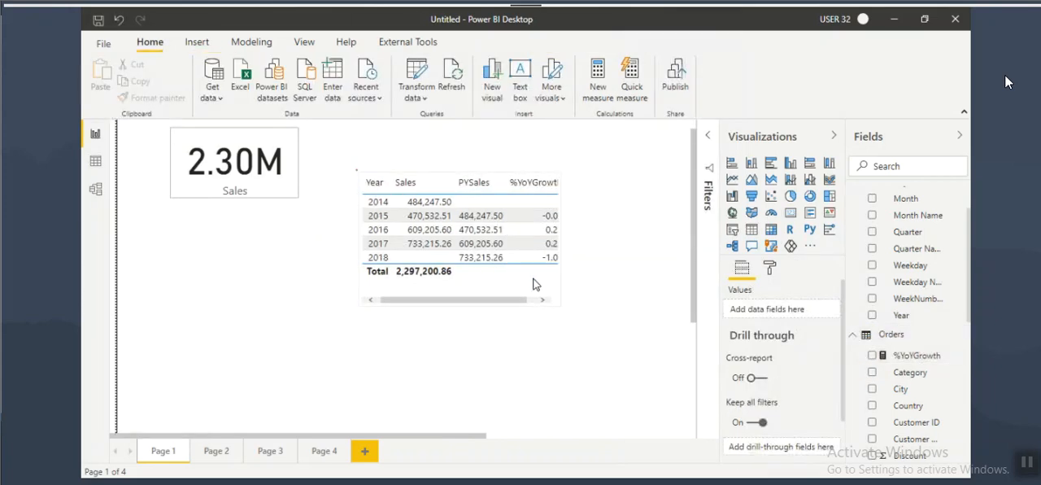
left_click_drag(561, 241, 588, 244)
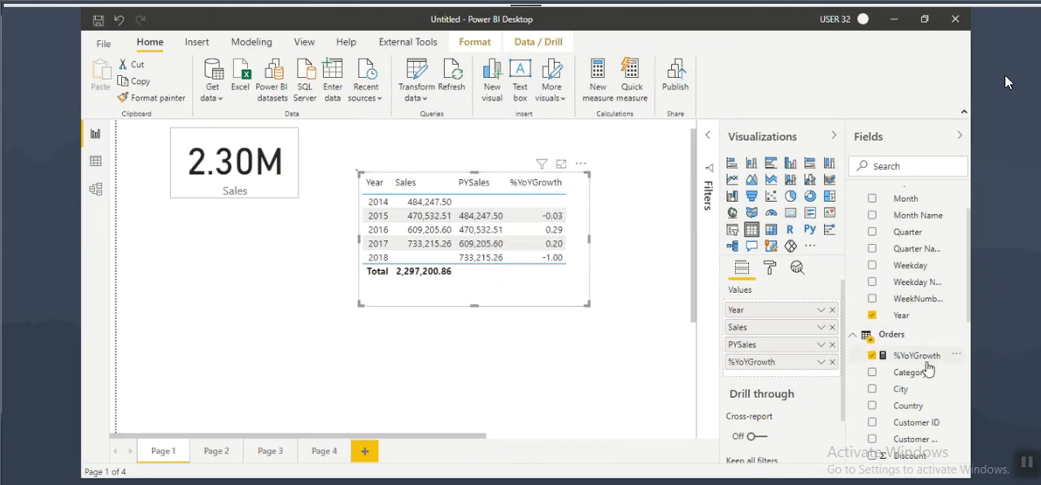
left_click(922, 359)
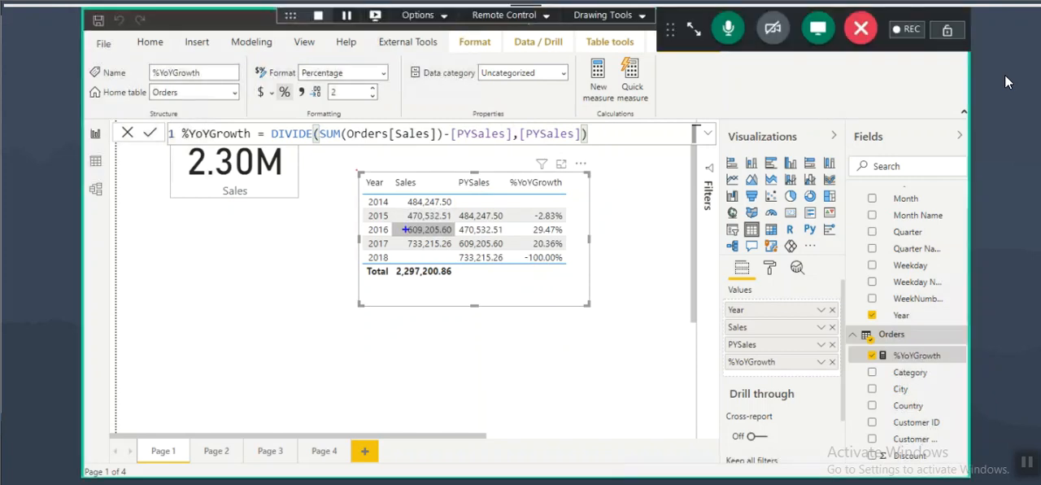
Step: Annotate the 2015 row to compare its Sales and PYSales with the growth percentage, and clear the marks
left_click_drag(407, 221, 445, 219)
mouse_move(366, 218)
left_mouse_down()
mouse_move(371, 201)
mouse_move(502, 216)
mouse_move(400, 213)
mouse_move(450, 209)
left_mouse_up()
mouse_move(535, 222)
left_mouse_down()
mouse_move(569, 215)
mouse_move(524, 213)
mouse_move(598, 198)
left_mouse_up()
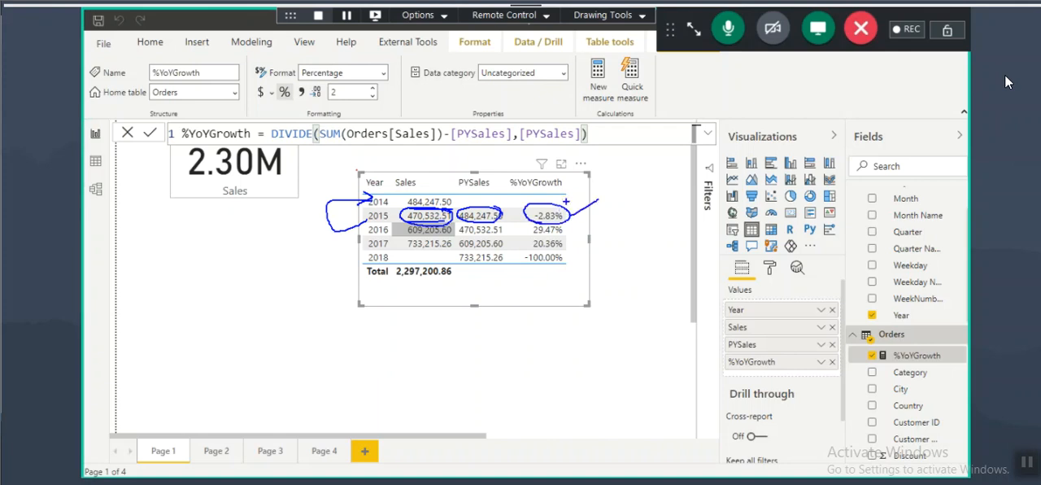
key("Escape")
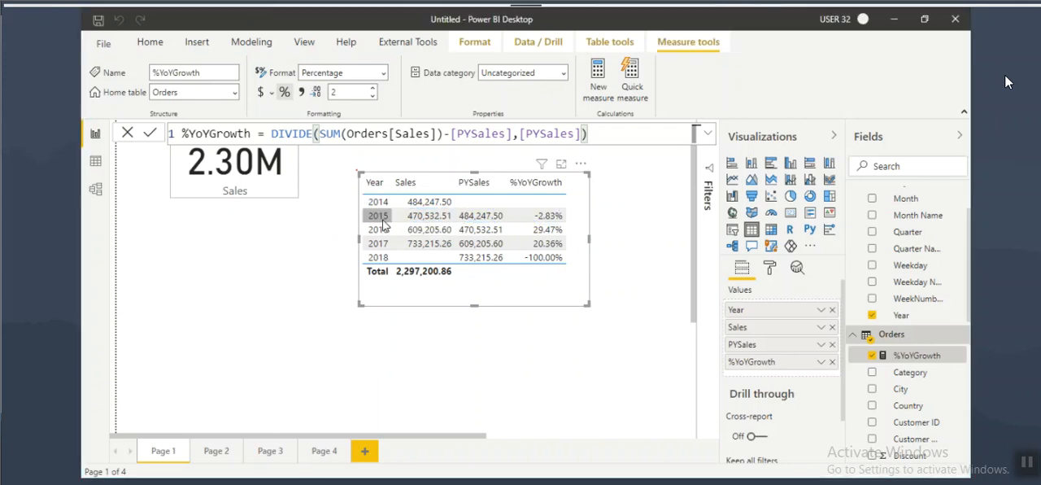
Step: Mark the 2015 and 2016 years and the 2016 growth percentage in the table, and clear the annotations
key("ctrl+2")
left_click_drag(364, 217, 393, 217)
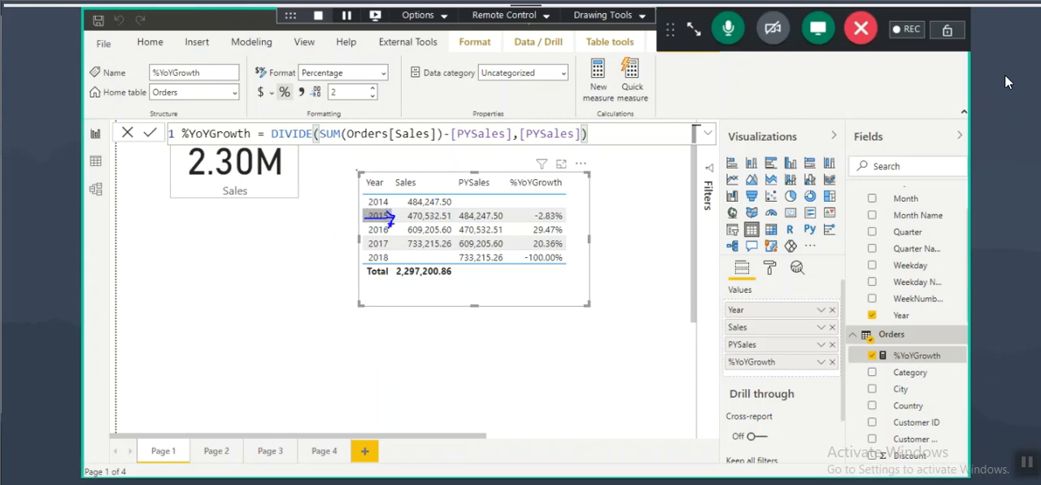
left_click_drag(366, 234, 391, 234)
mouse_move(530, 238)
left_mouse_down()
mouse_move(562, 225)
mouse_move(521, 232)
left_mouse_up()
mouse_move(367, 234)
left_mouse_down()
mouse_move(393, 234)
mouse_move(372, 234)
left_mouse_up()
left_click_drag(571, 232, 599, 215)
key("Escape")
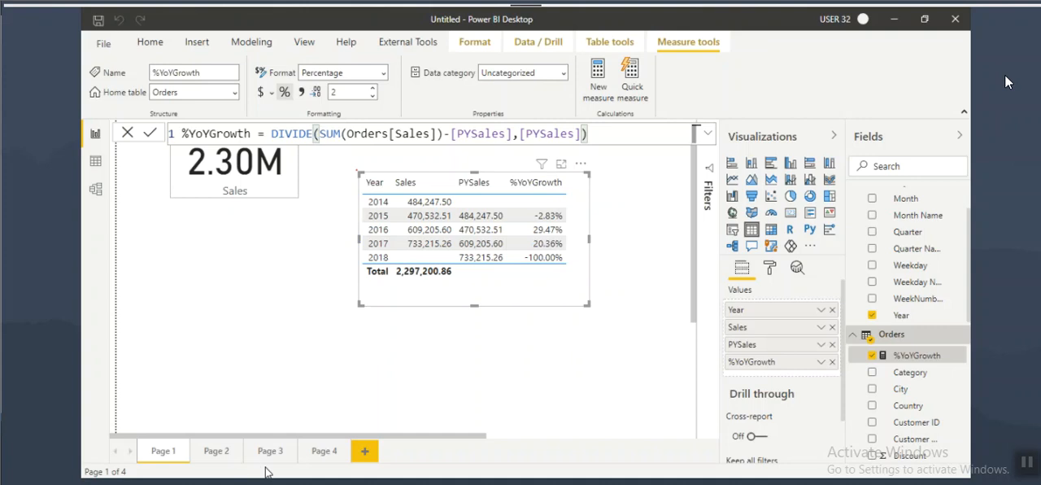
Step: On Page 4, handwrite the month-over-month growth formula (CM − PM) / PM × 100 beside the PMSales table, and clear it
left_click(324, 450)
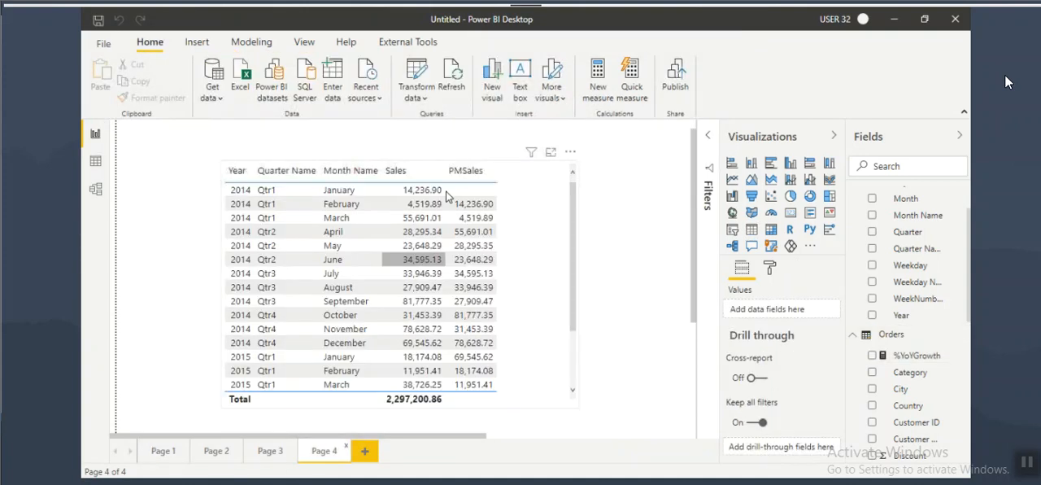
left_click_drag(542, 161, 532, 179)
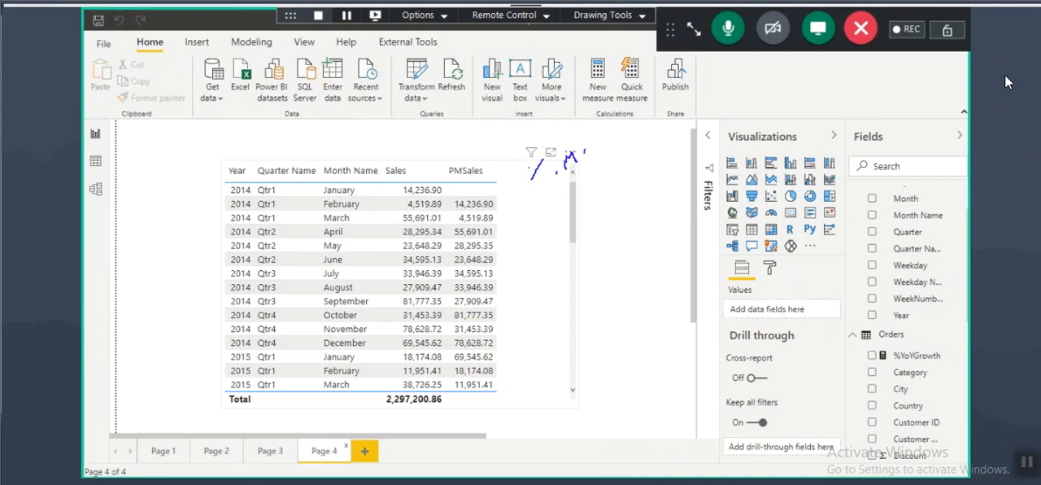
left_click_drag(599, 145, 612, 157)
left_click_drag(553, 173, 562, 172)
left_click_drag(631, 145, 634, 158)
mouse_move(638, 153)
left_mouse_down()
mouse_move(646, 138)
mouse_move(685, 146)
left_mouse_up()
left_click_drag(748, 117, 747, 130)
left_click_drag(792, 111, 819, 109)
mouse_move(836, 98)
left_mouse_down()
mouse_move(838, 122)
mouse_move(838, 111)
left_mouse_up()
mouse_move(849, 112)
left_mouse_down()
mouse_move(852, 97)
mouse_move(868, 118)
left_mouse_up()
left_click_drag(780, 137, 861, 122)
mouse_move(823, 147)
left_mouse_down()
mouse_move(833, 159)
mouse_move(859, 135)
left_mouse_up()
mouse_move(888, 98)
left_mouse_down()
mouse_move(897, 120)
mouse_move(880, 119)
left_mouse_up()
mouse_move(909, 91)
left_mouse_down()
mouse_move(909, 113)
mouse_move(916, 106)
left_mouse_up()
left_click_drag(935, 78, 932, 80)
left_click_drag(938, 111, 878, 147)
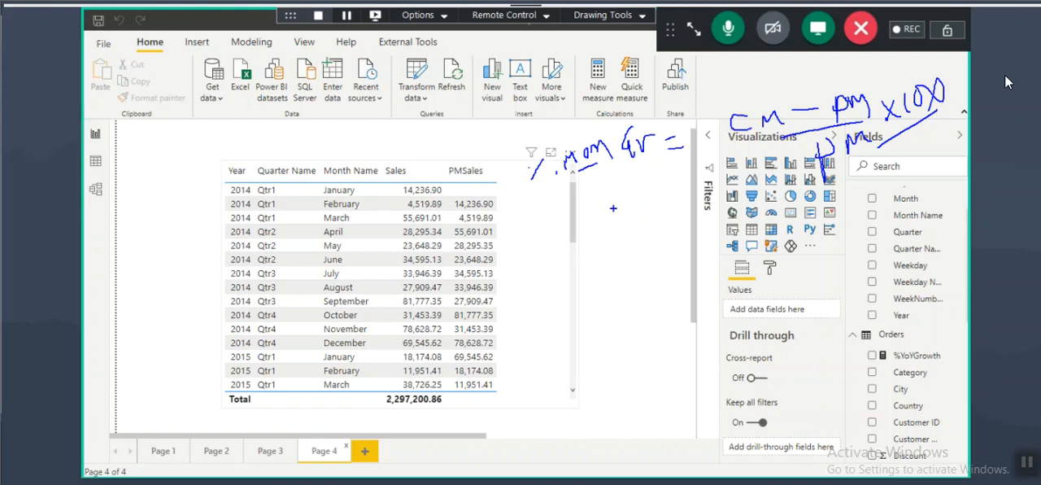
key("Escape")
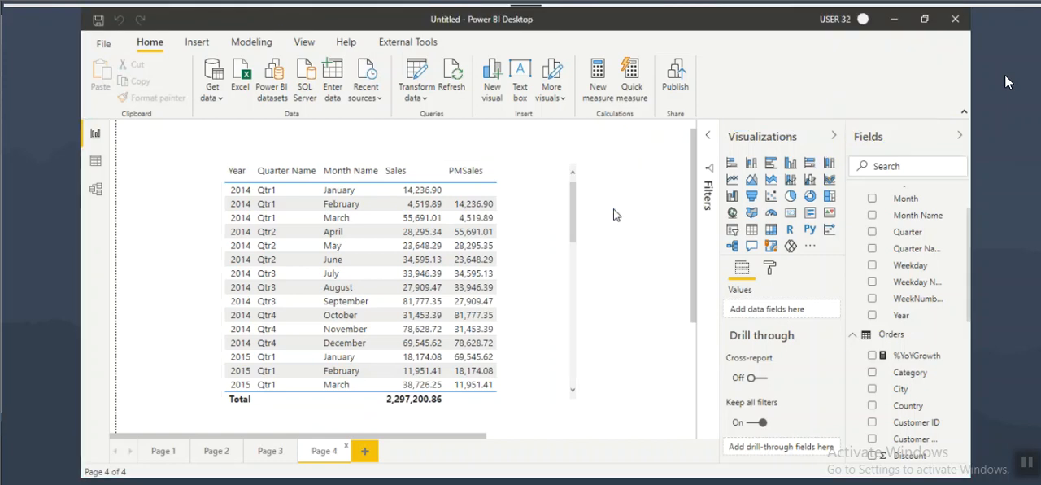
Step: Return to Page 1 and mark the PYSales column of the yearly table with annotations, clearing them when done
left_click(162, 450)
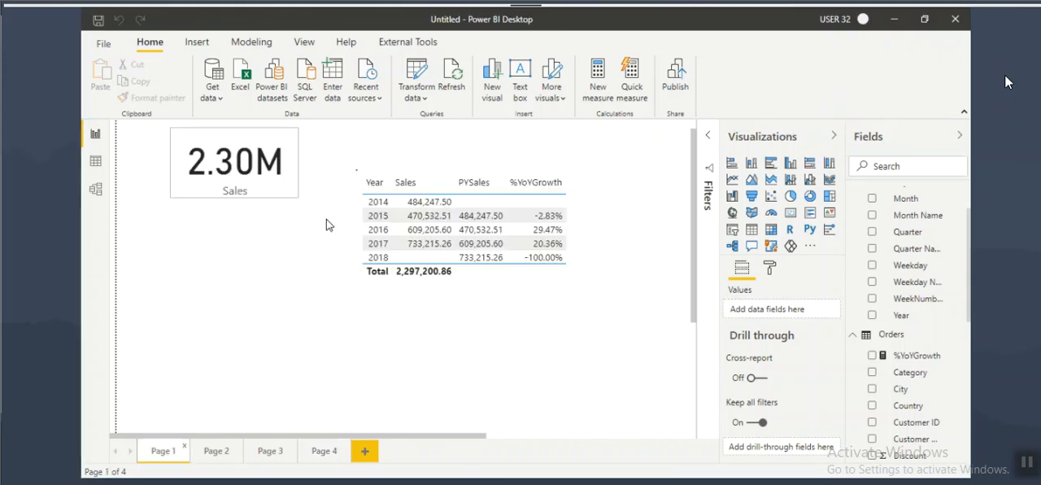
key("ctrl+2")
left_click_drag(486, 178, 474, 251)
left_click_drag(465, 189, 504, 265)
mouse_move(456, 188)
left_mouse_down()
mouse_move(491, 183)
mouse_move(457, 187)
left_mouse_up()
key("Escape")
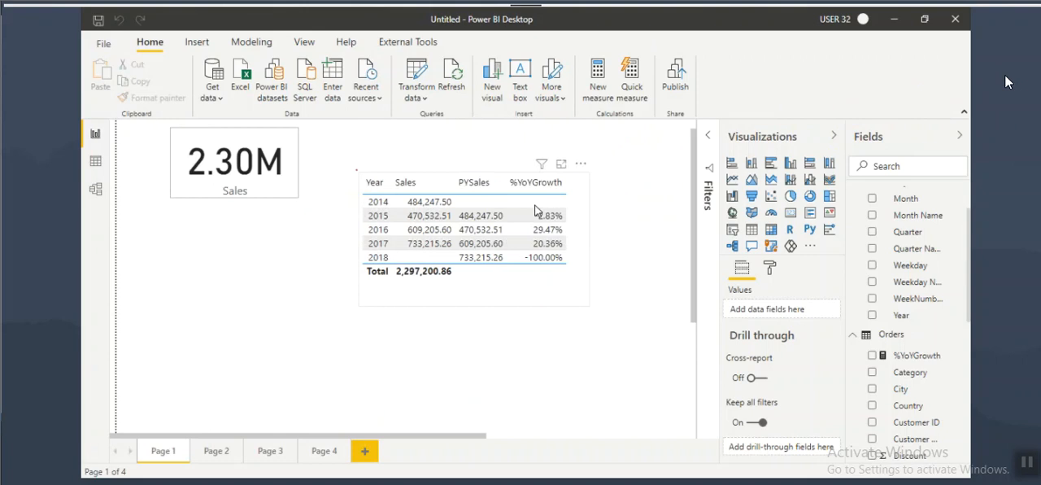
Step: Remove PYSales from the yearly table, annotate the 2014 row and the %YoYGrowth header, and clear the marks
left_click(533, 203)
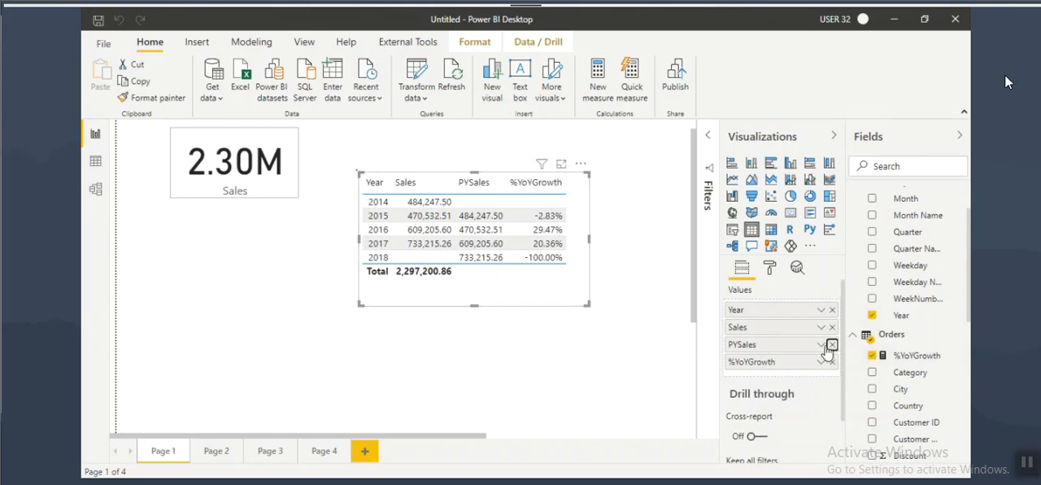
left_click(832, 344)
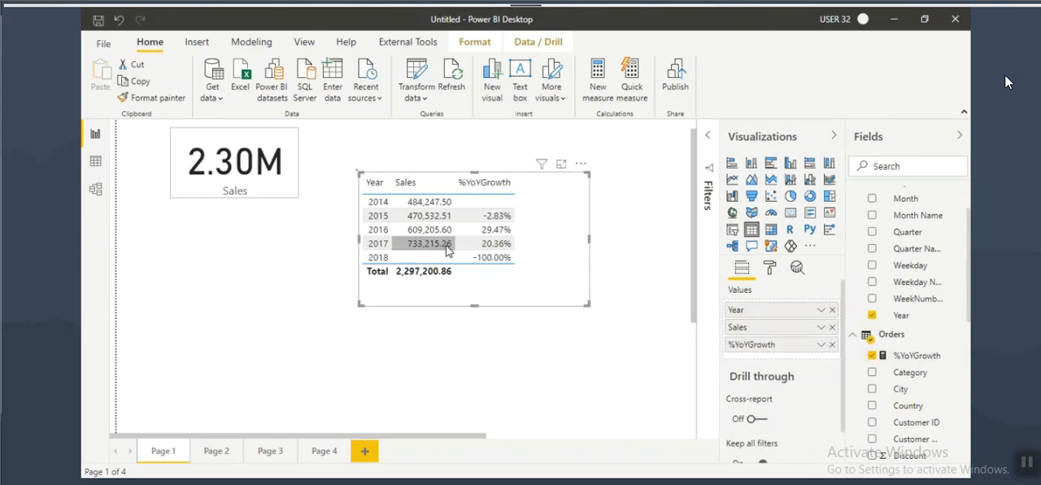
key("ctrl+2")
left_click_drag(365, 208, 509, 189)
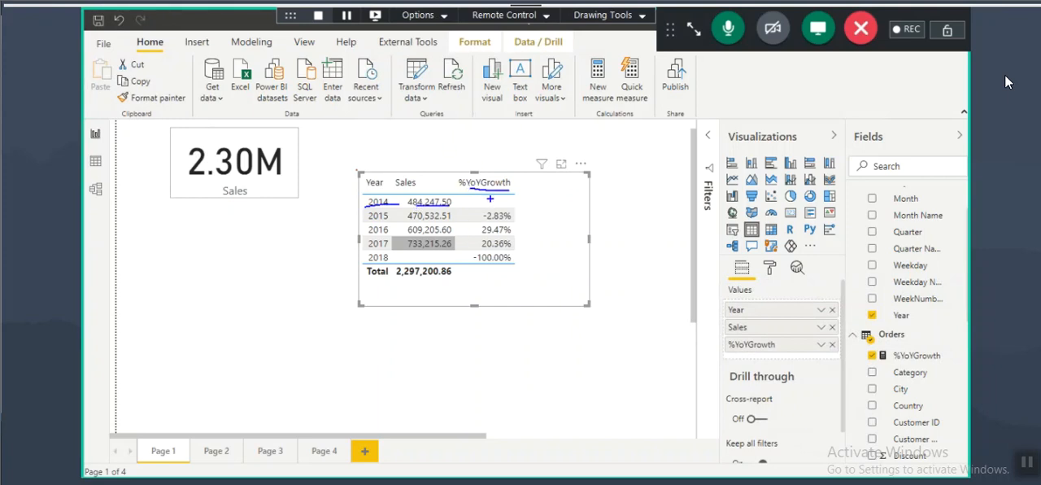
mouse_move(464, 193)
left_mouse_down()
mouse_move(532, 186)
mouse_move(456, 195)
mouse_move(479, 192)
left_mouse_up()
left_click_drag(488, 133, 487, 170)
left_click_drag(467, 150, 488, 168)
left_click_drag(530, 190, 457, 195)
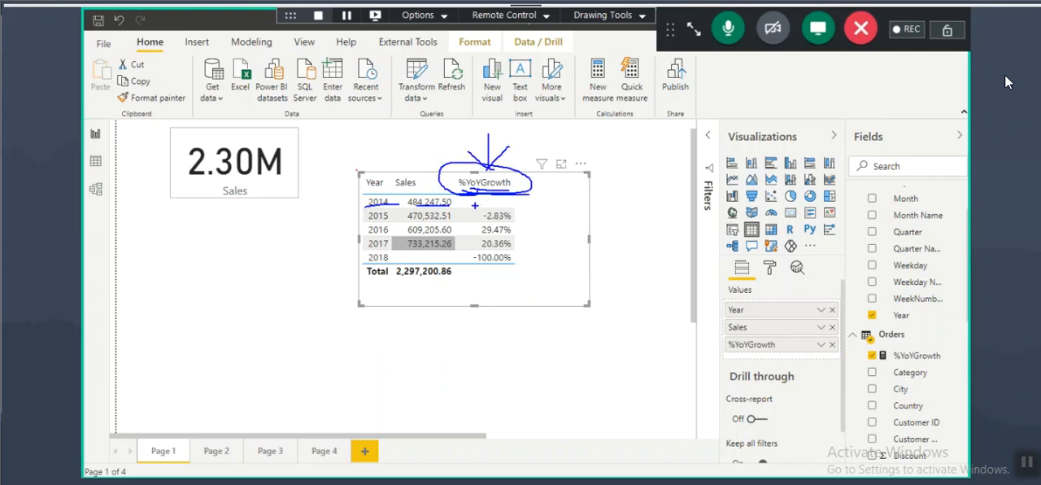
key("Escape")
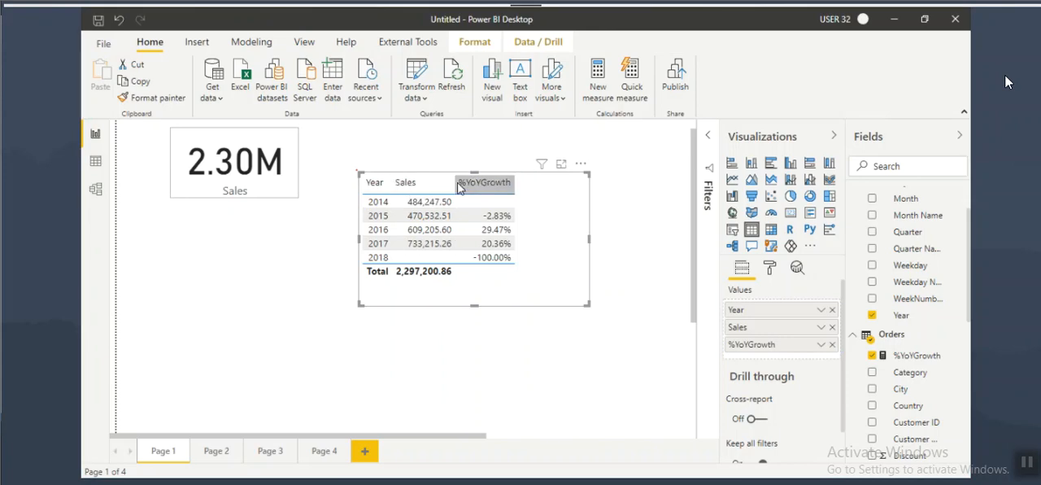
Step: Put PYSales back between Sales and %YoYGrowth in the yearly table, remove it once more, and restore it again
scroll(903, 447, "down", 5)
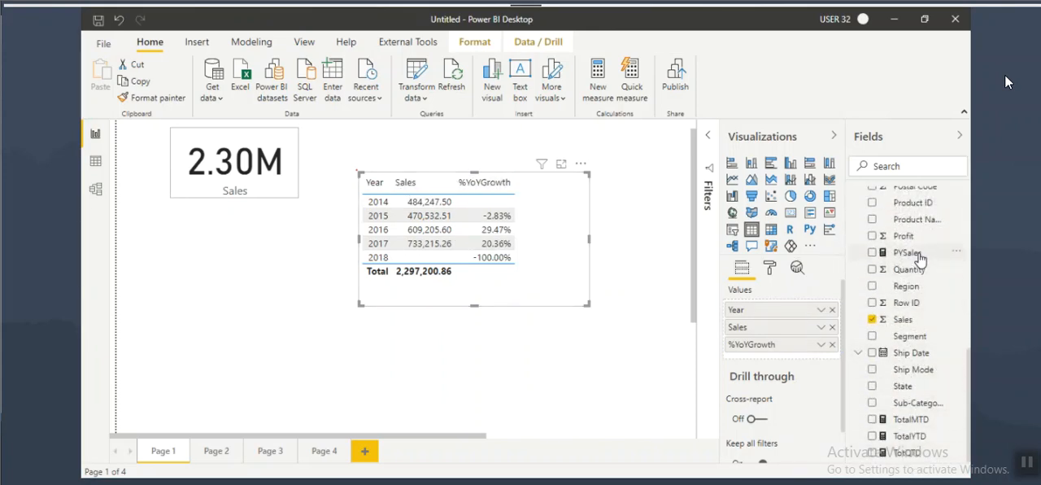
left_click_drag(904, 256, 760, 346)
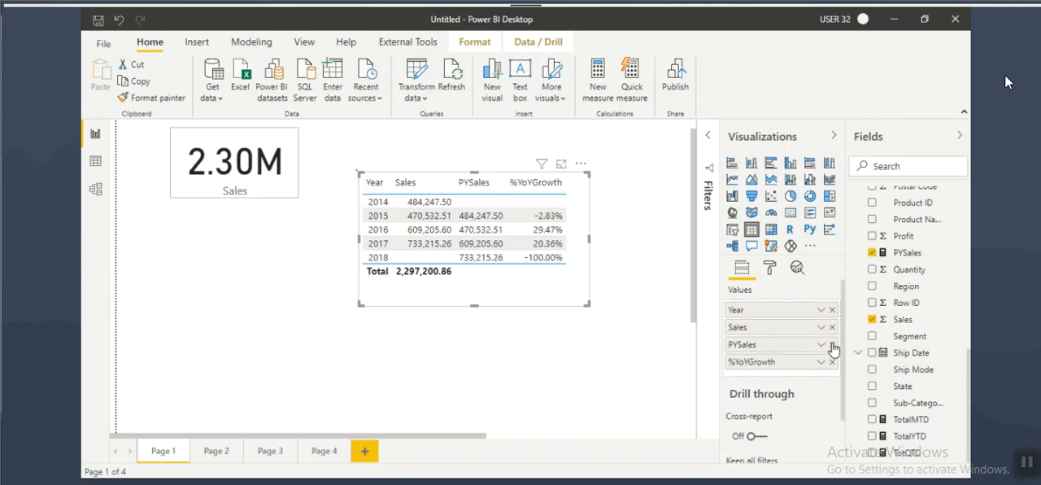
left_click(831, 344)
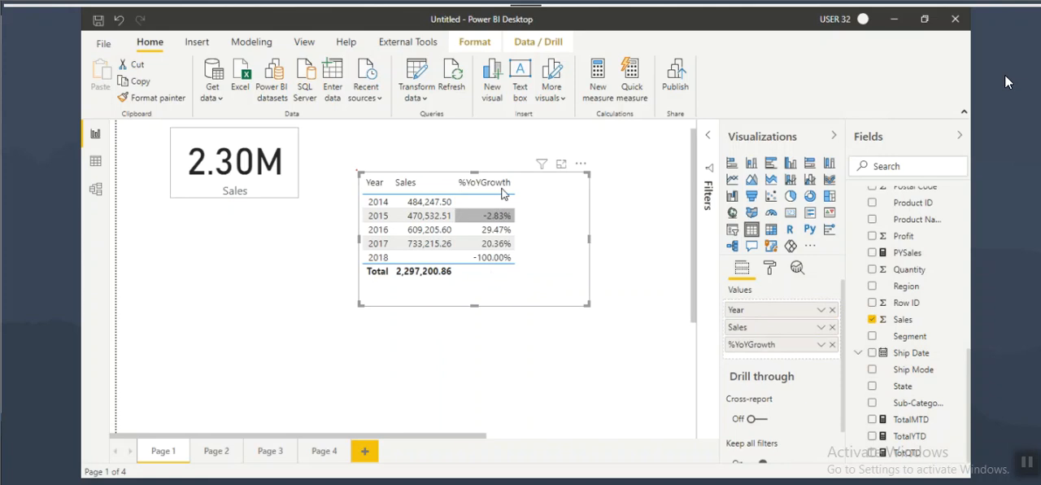
left_click_drag(907, 252, 772, 338)
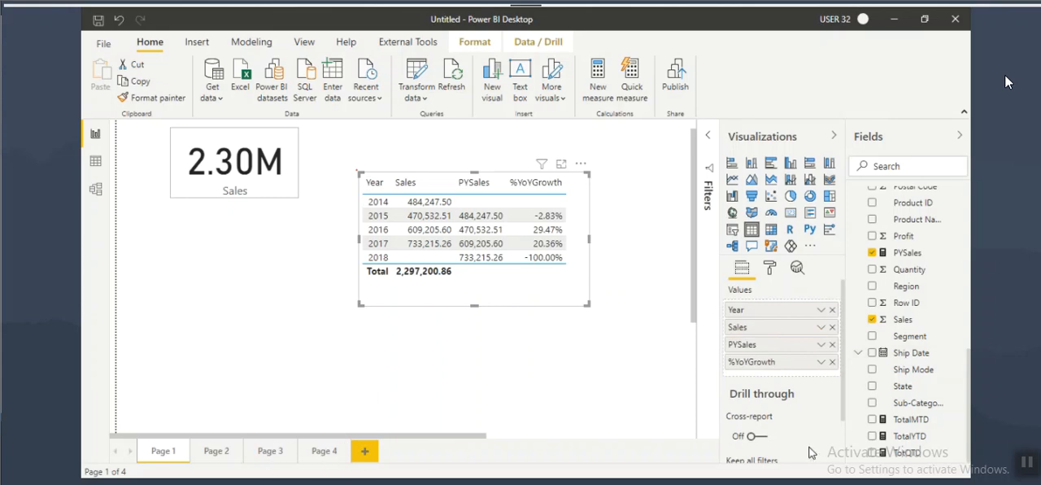
Step: Add a new report page and switch its page view to a larger scale
left_click(364, 450)
left_click(304, 42)
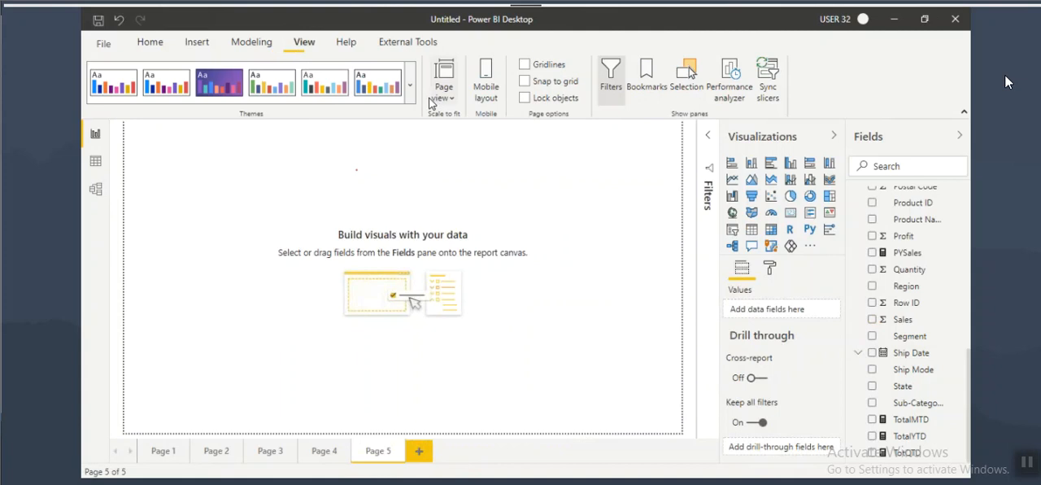
left_click(443, 89)
left_click(460, 167)
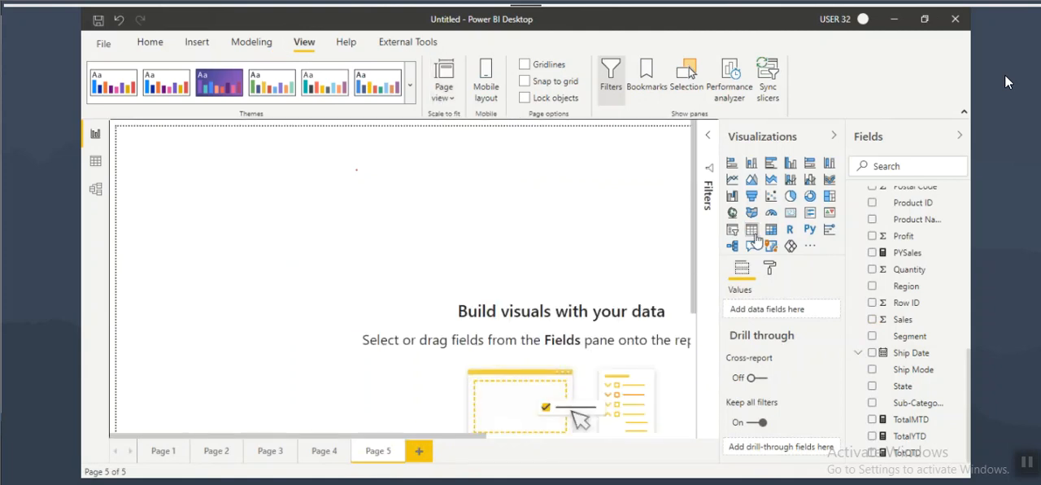
Step: Build a table on Page 5 with Year, Quarter Name and Sales, and shift it slightly on the canvas
left_click(752, 229)
scroll(931, 309, "up", 3)
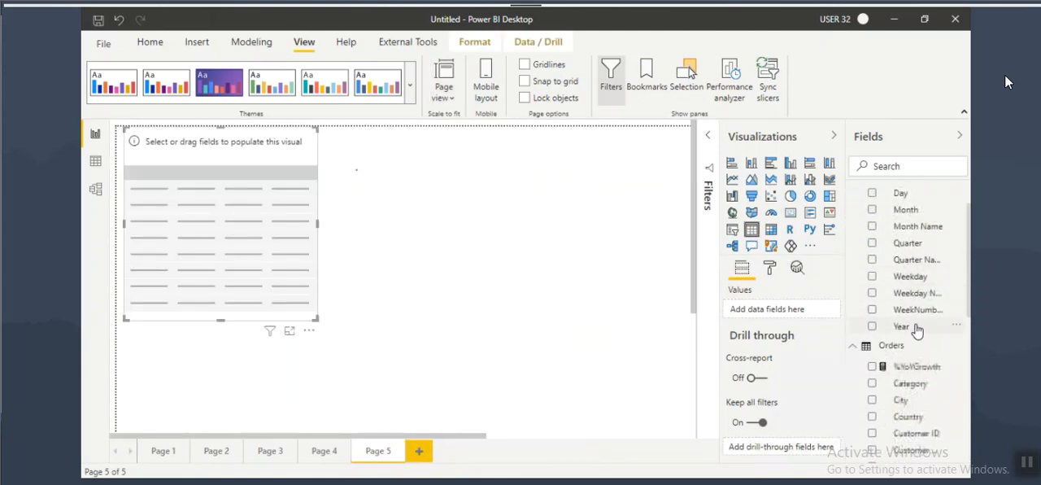
left_click_drag(901, 326, 252, 244)
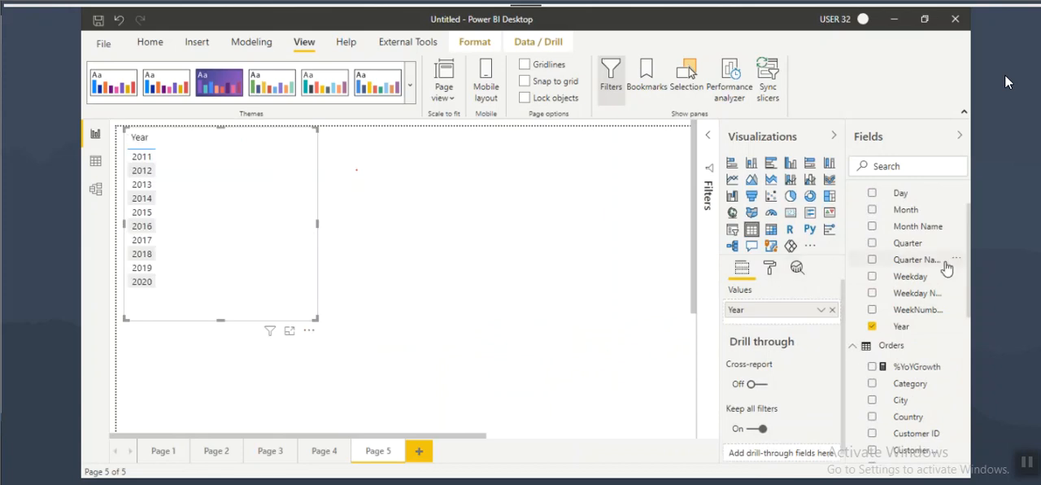
left_click_drag(916, 259, 252, 195)
scroll(927, 394, "down", 5)
scroll(910, 382, "down", 4)
left_click_drag(903, 319, 336, 326)
left_click_drag(355, 245, 387, 254)
Step: Create a new measure in the Orders table and begin its formula as PQSales = CALCULATE(SUM(Orders[Sales]
scroll(929, 342, "up", 4)
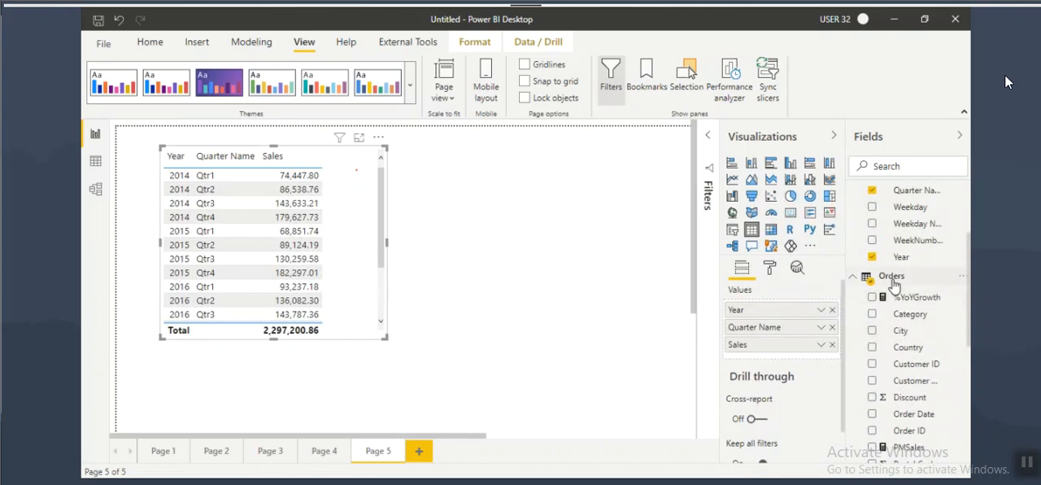
left_click(894, 286)
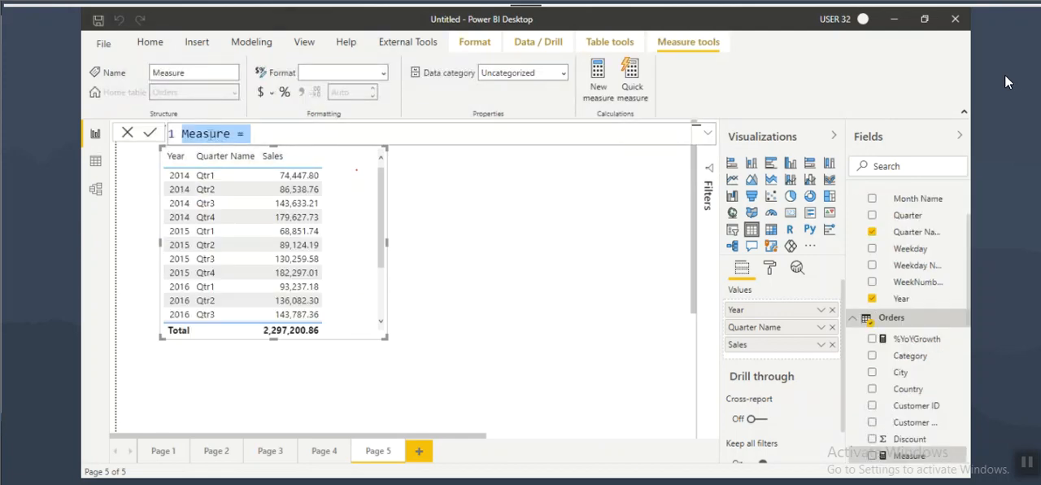
type("PQSales = ")
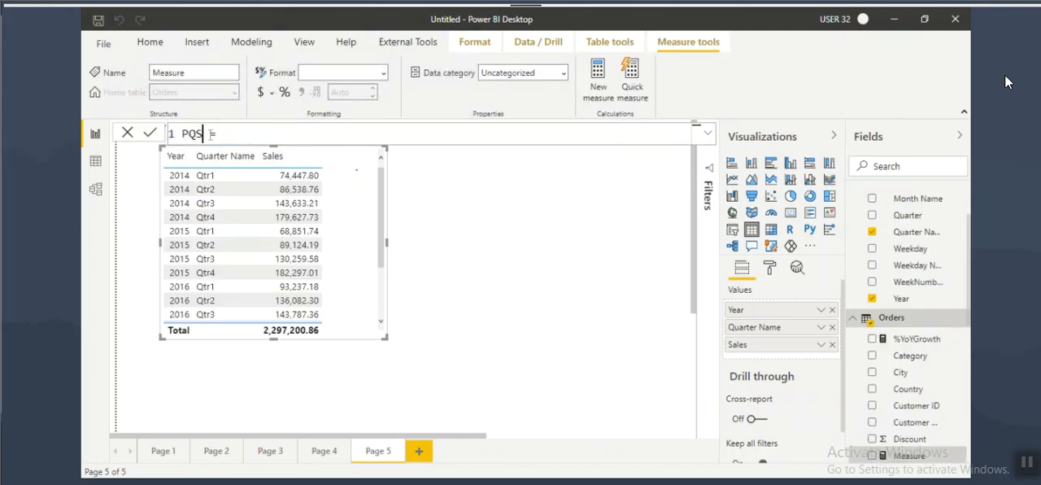
type("CALCULATE(SUM(sales")
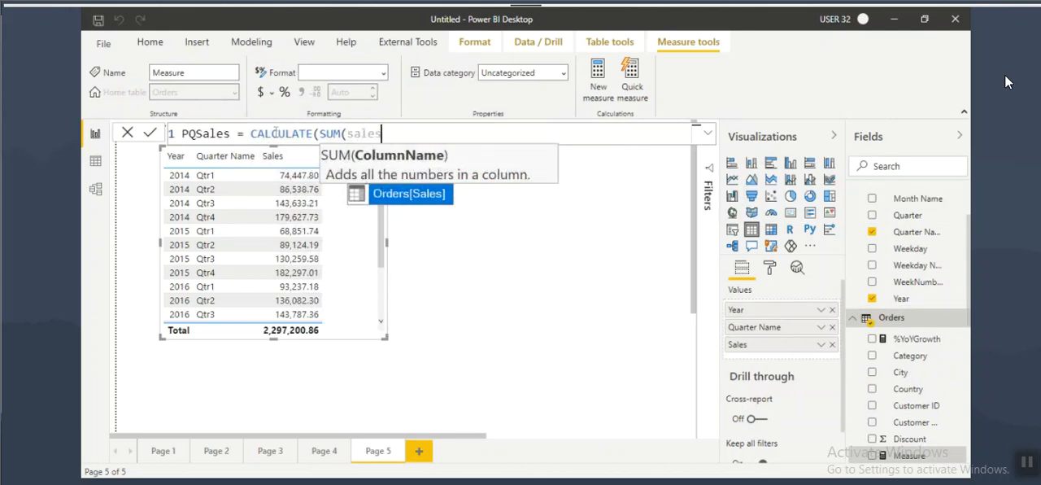
key("Tab")
Step: Complete the PQSales formula with the filter argument PREVIOUSQUARTER(Dim_Date[Date]) and commit the measure
type("),pre")
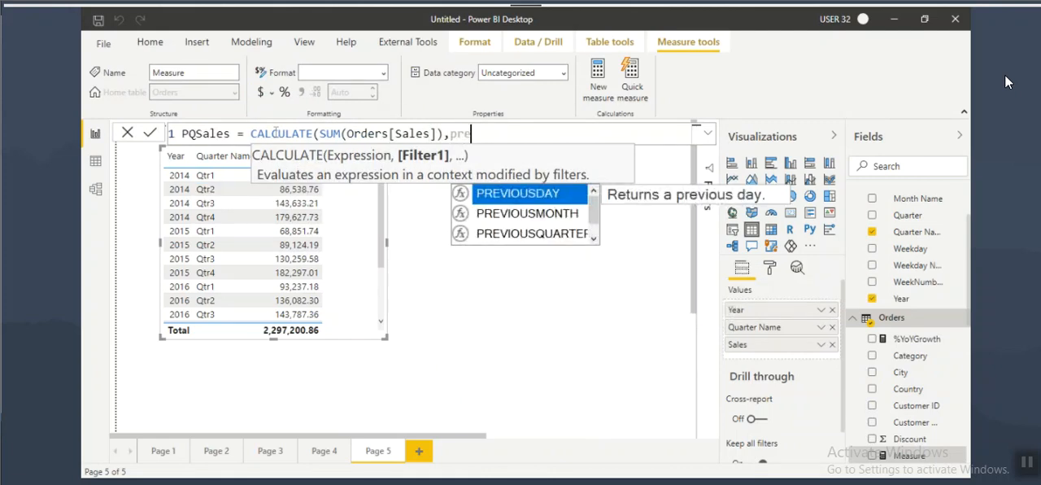
key("Down")
key("Down")
key("Tab")
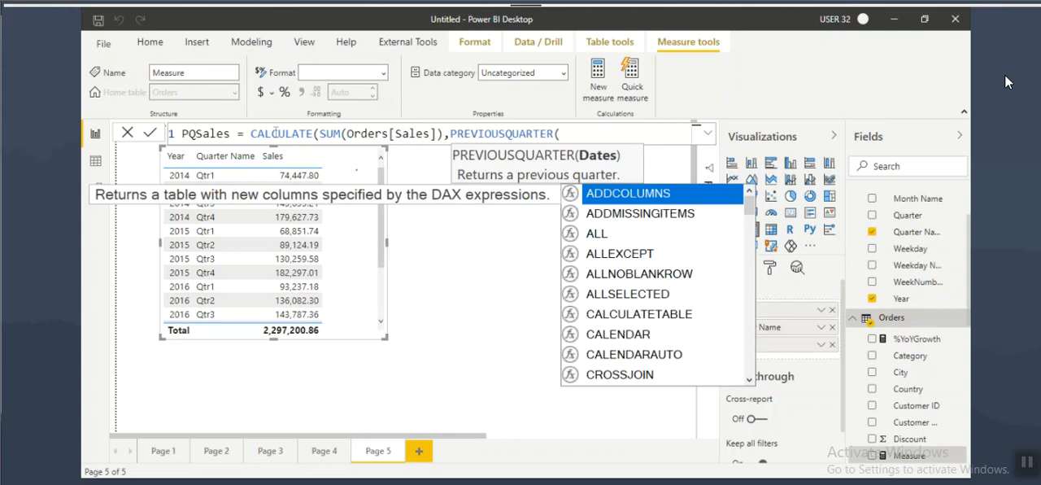
type("date")
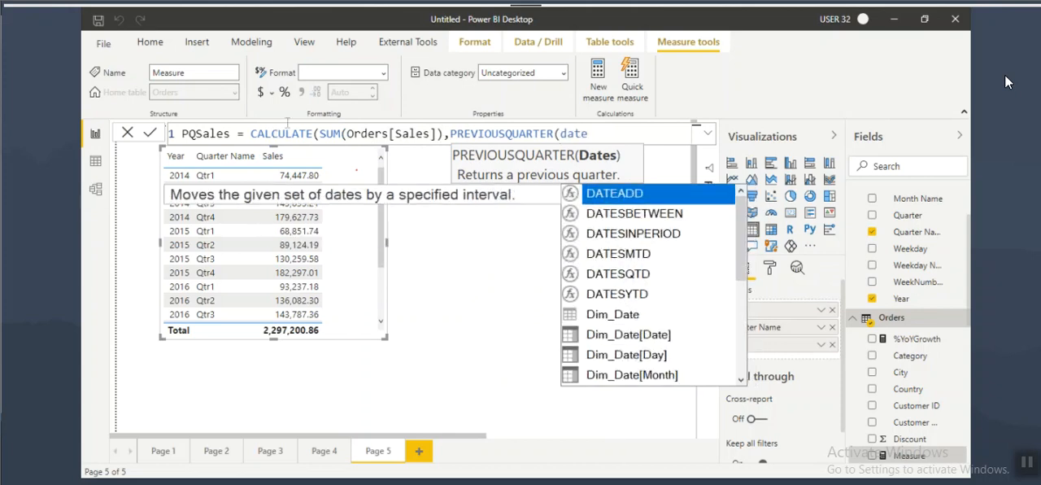
left_click(635, 345)
key("Tab")
type("))")
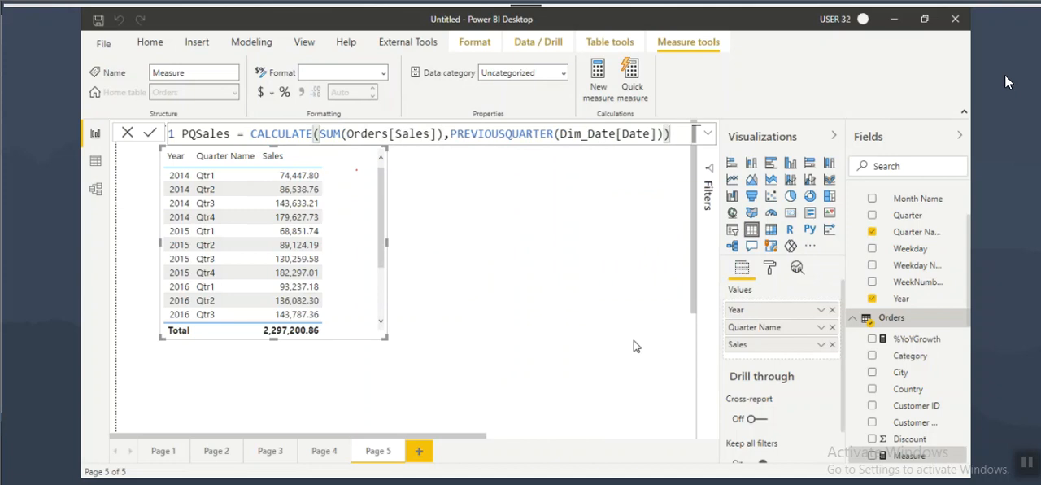
key("Return")
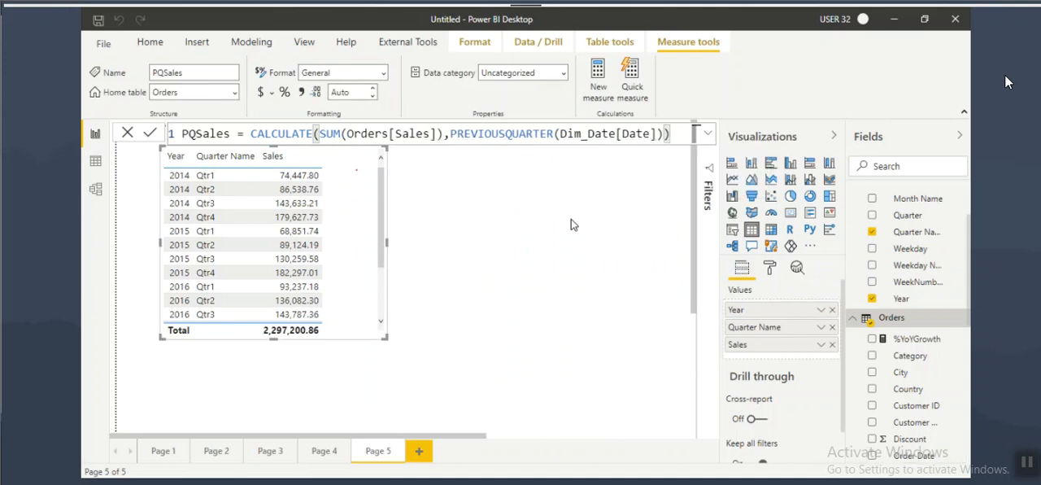
Step: Reposition the quarterly table and add the PQSales measure as its last column
scroll(944, 382, "down", 5)
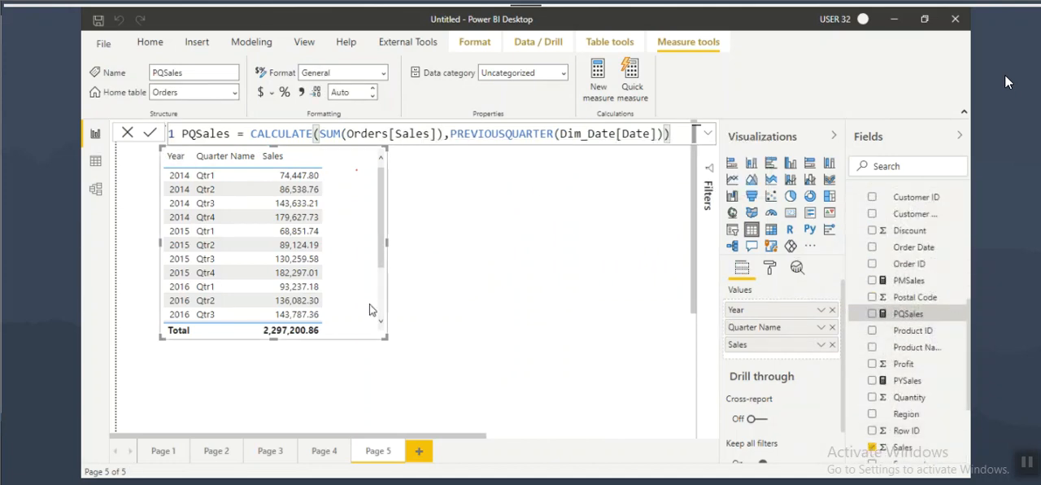
left_click_drag(348, 255, 359, 292)
left_click_drag(903, 314, 446, 279)
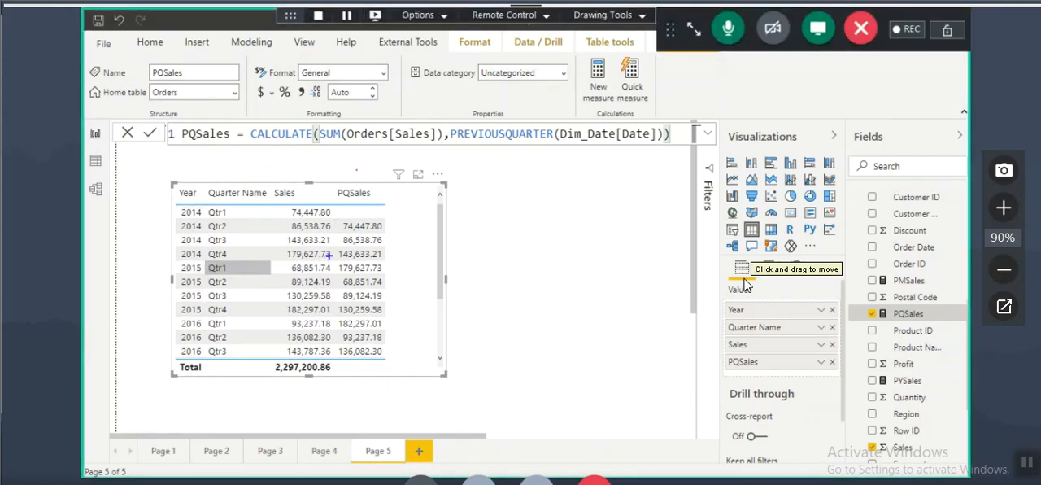
Step: Annotate 2015 Qtr1 and 2014 Qtr4 in the table to relate PQSales to the preceding quarter's Sales, and clear the marks
left_click_drag(207, 262, 240, 261)
mouse_move(336, 265)
left_mouse_down()
mouse_move(336, 284)
mouse_move(358, 272)
left_mouse_up()
left_click_drag(276, 261, 268, 283)
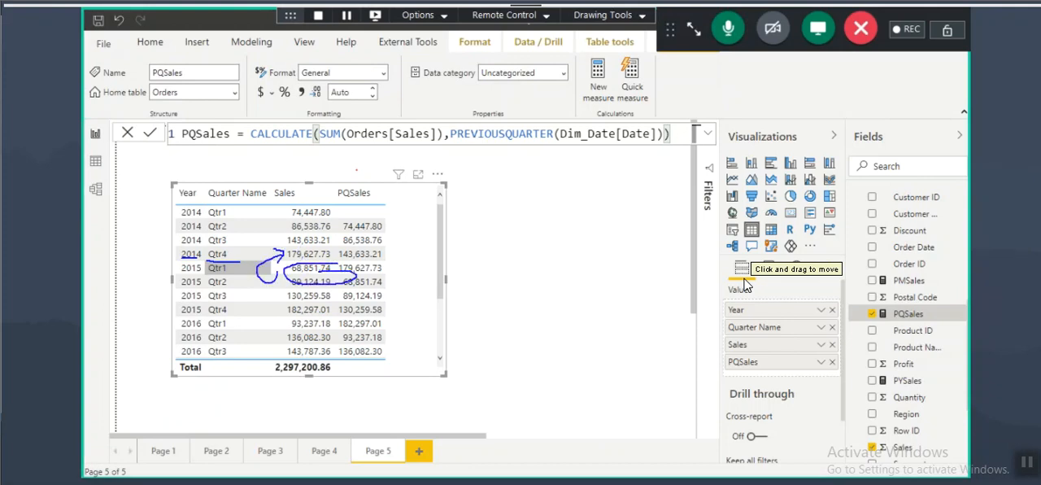
key("Escape")
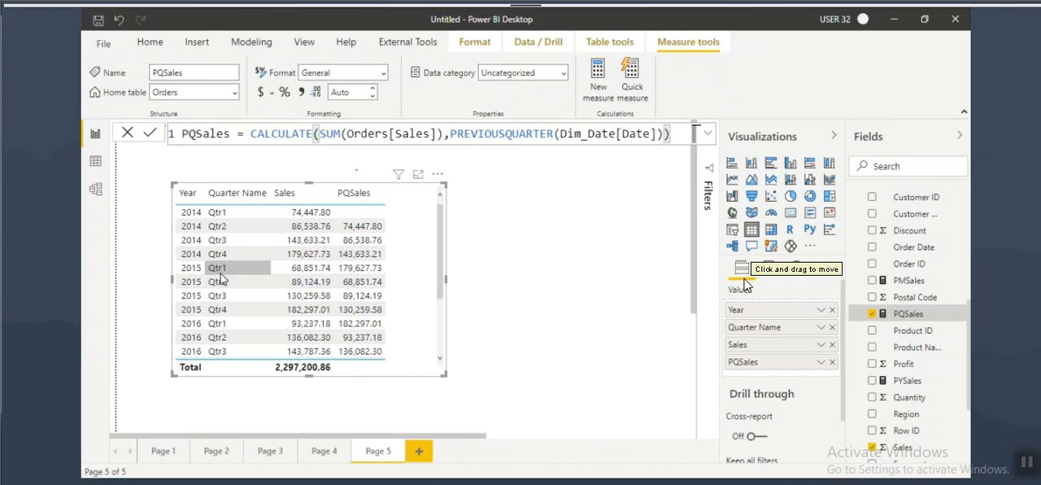
key("ctrl+2")
mouse_move(230, 267)
left_mouse_down()
mouse_move(198, 271)
mouse_move(260, 257)
left_mouse_up()
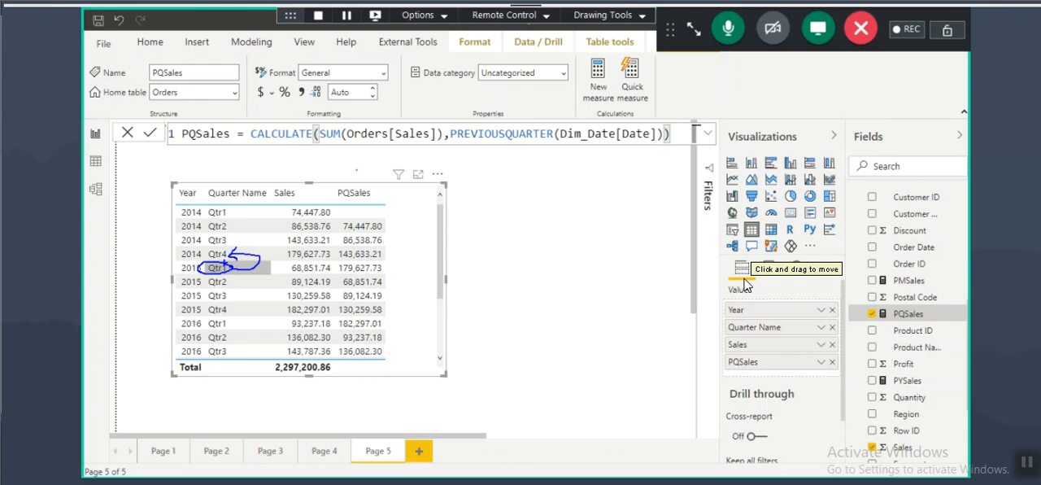
key("Escape")
Step: Highlight PREVIOUSQUARTER in the formula, and mark 2014 Qtr4 with its PQSales value in the table
left_click_drag(451, 134, 519, 142)
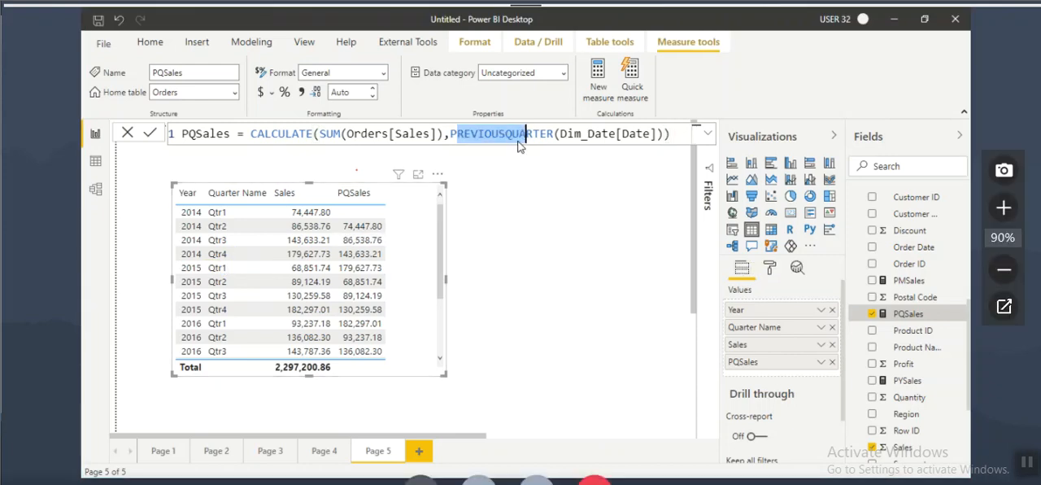
key("ctrl+2")
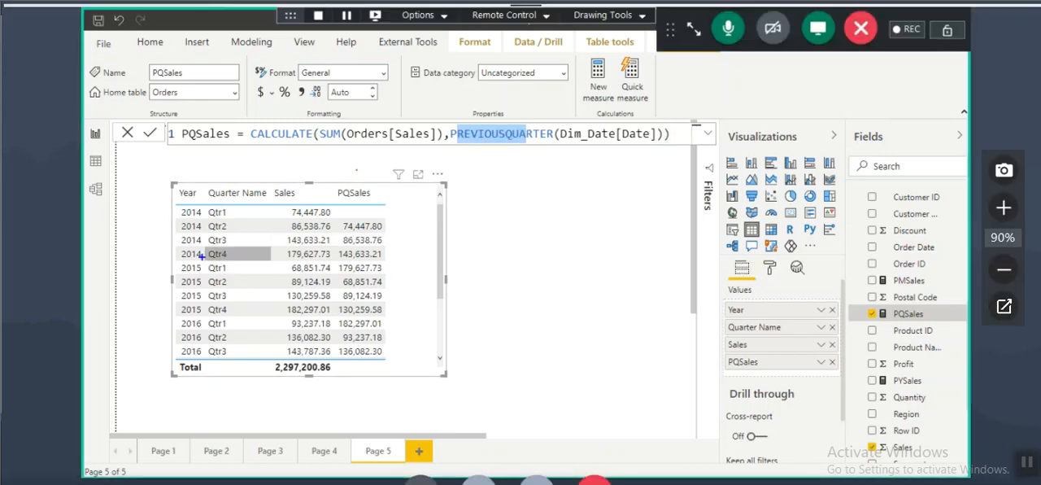
left_click_drag(338, 264, 384, 260)
mouse_move(253, 259)
left_mouse_down()
mouse_move(220, 249)
mouse_move(237, 252)
left_mouse_up()
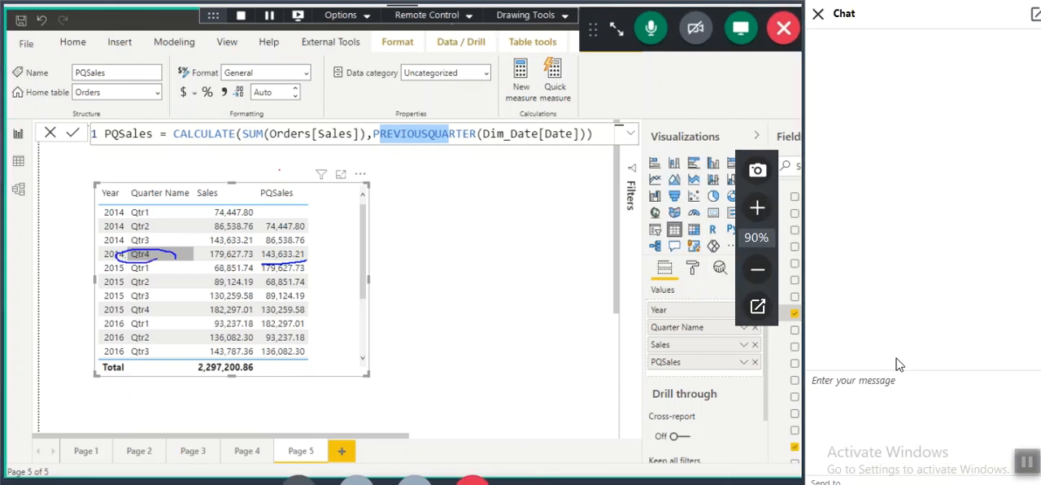
Step: In the GoToMeeting chat, send the organizers a message reading "doubt" followed by the attendee's name, and close the chat
left_click(886, 393)
type("dou")
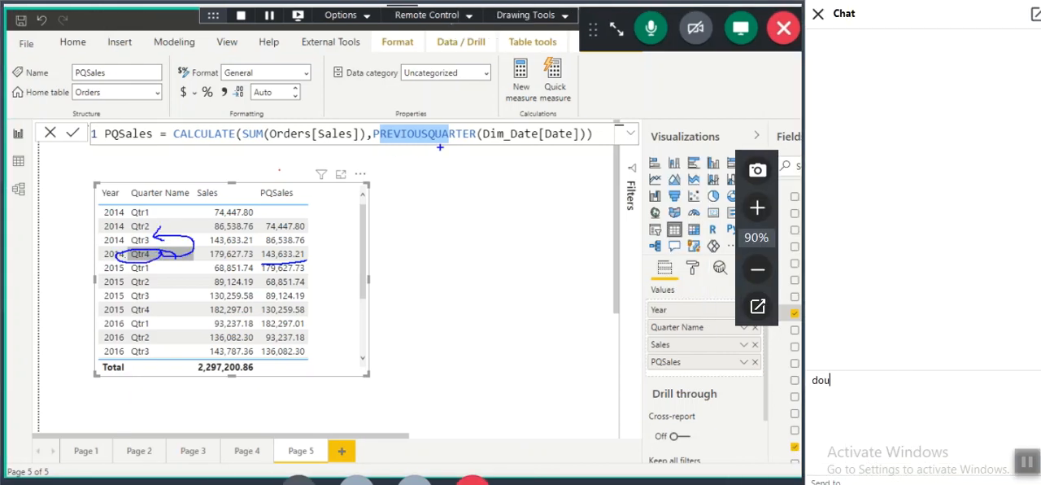
type("bt sunil")
key("Return")
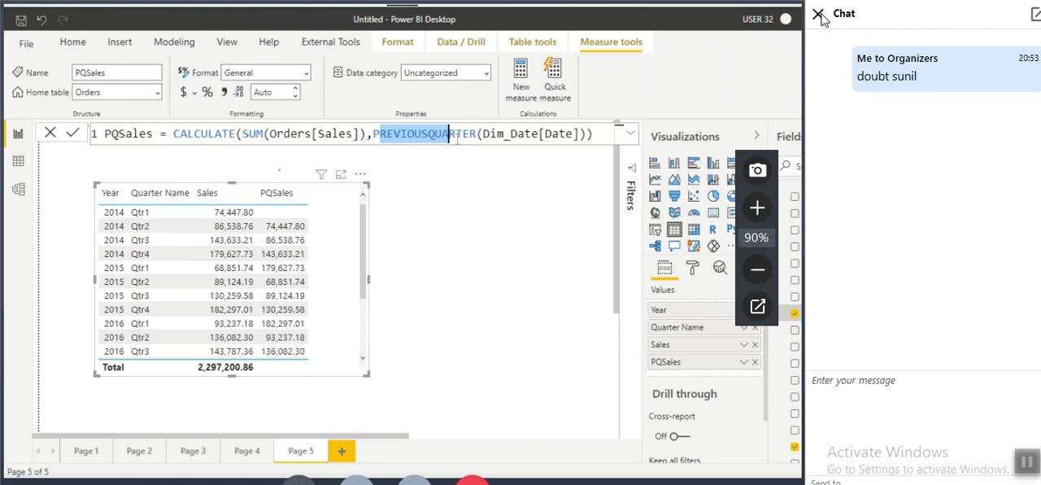
left_click(817, 14)
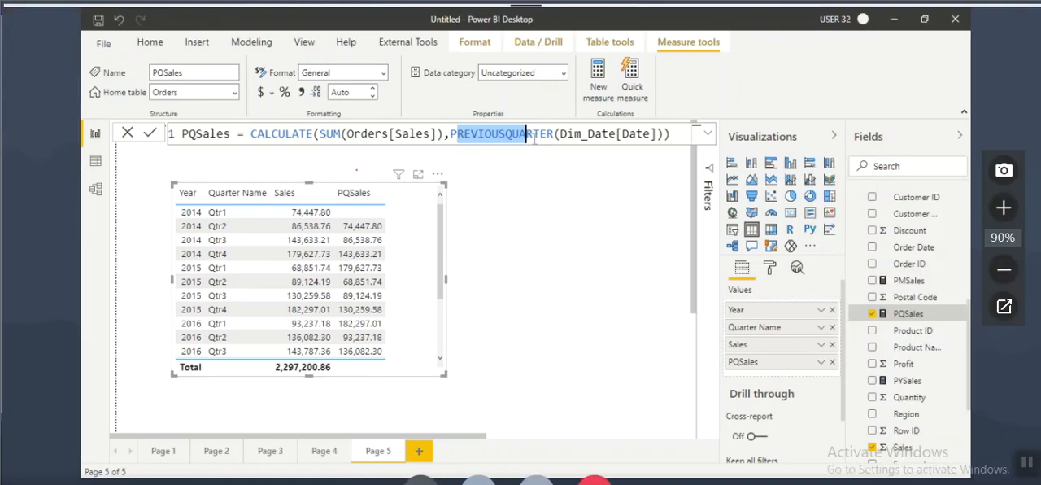
Step: Open the attendee name and email settings in GoToMeeting and accept them
left_click(16, 1)
left_click(65, 1)
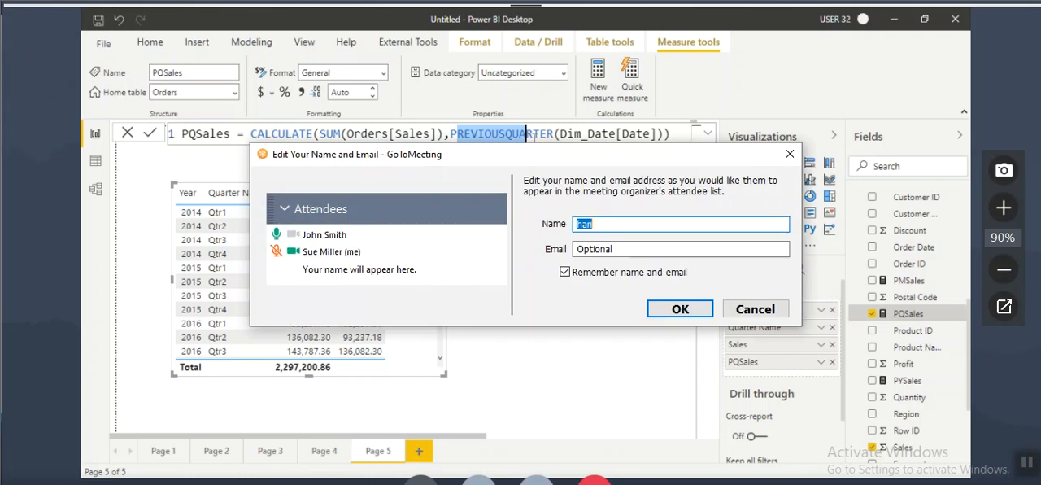
left_click(680, 309)
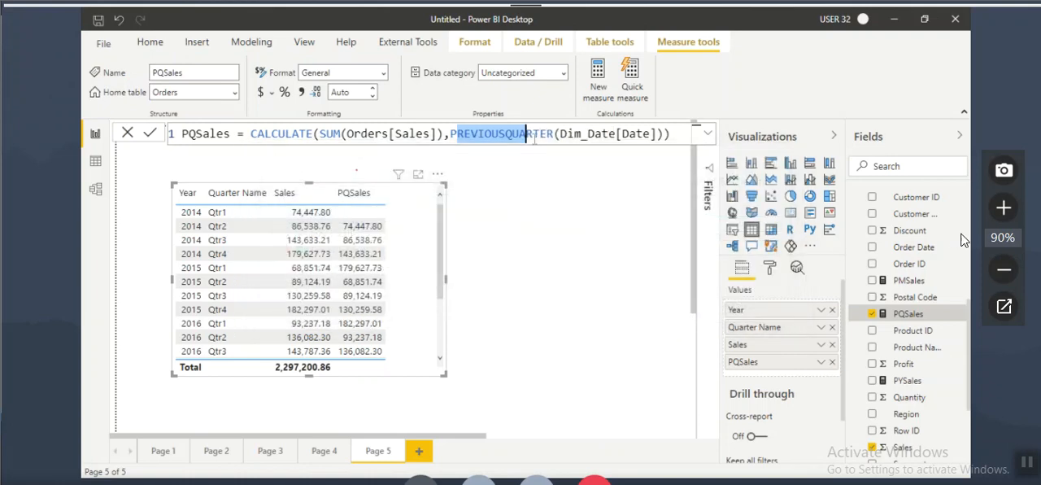
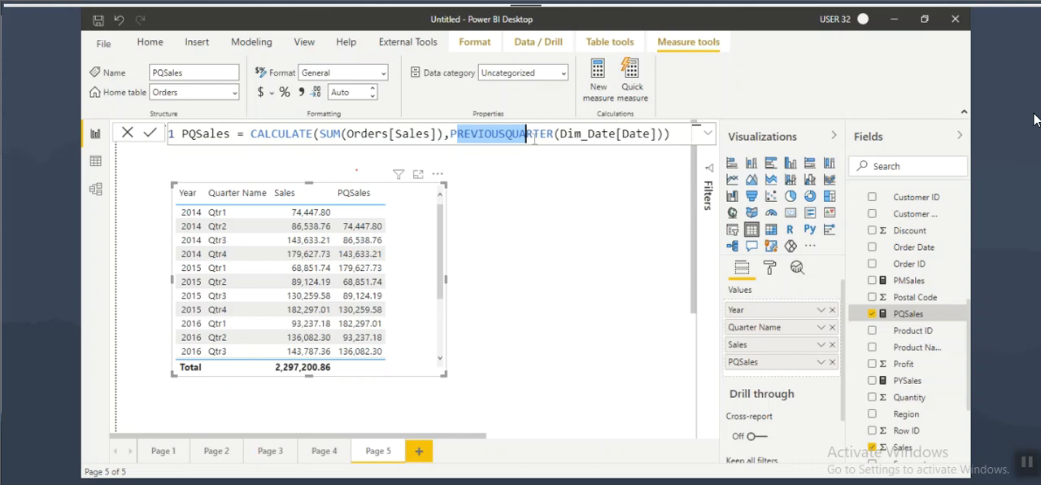
Step: Box 2015 Qtr4 and 2014 Qtr4 on Page 5, and link January 2015 to December 2014 and January 2014 on Page 4
mouse_move(177, 305)
left_mouse_down()
mouse_move(245, 321)
mouse_move(238, 316)
left_mouse_up()
left_click_drag(177, 247, 239, 261)
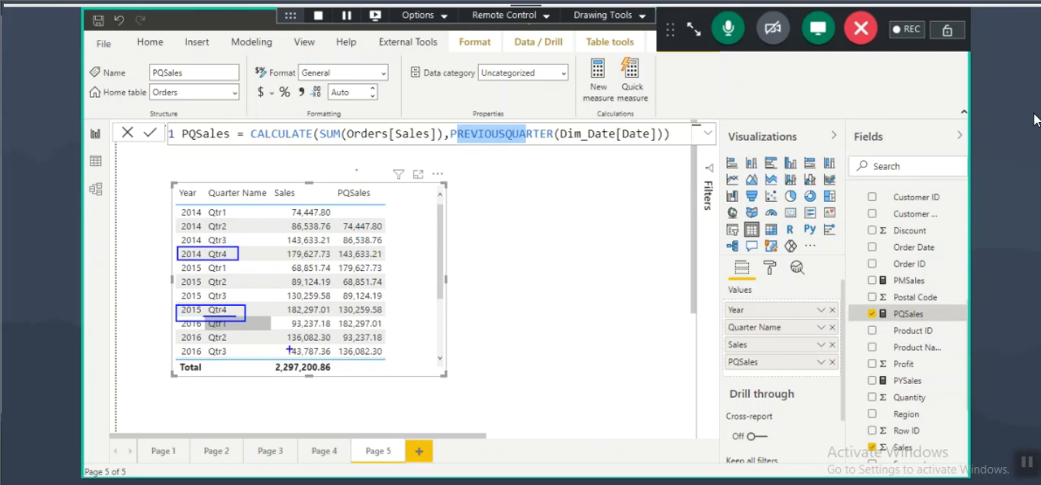
left_click(326, 451)
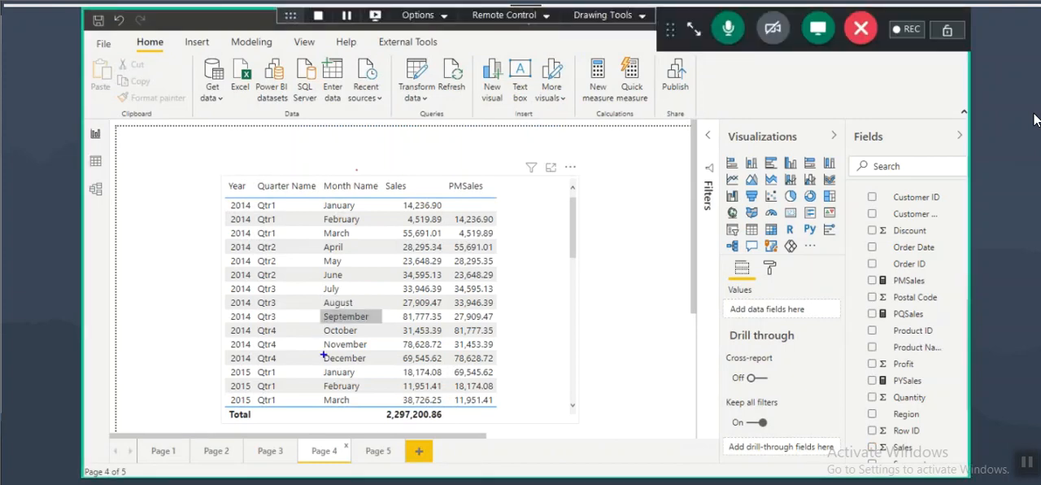
mouse_move(323, 353)
left_mouse_down()
mouse_move(367, 366)
mouse_move(367, 381)
mouse_move(378, 358)
left_mouse_up()
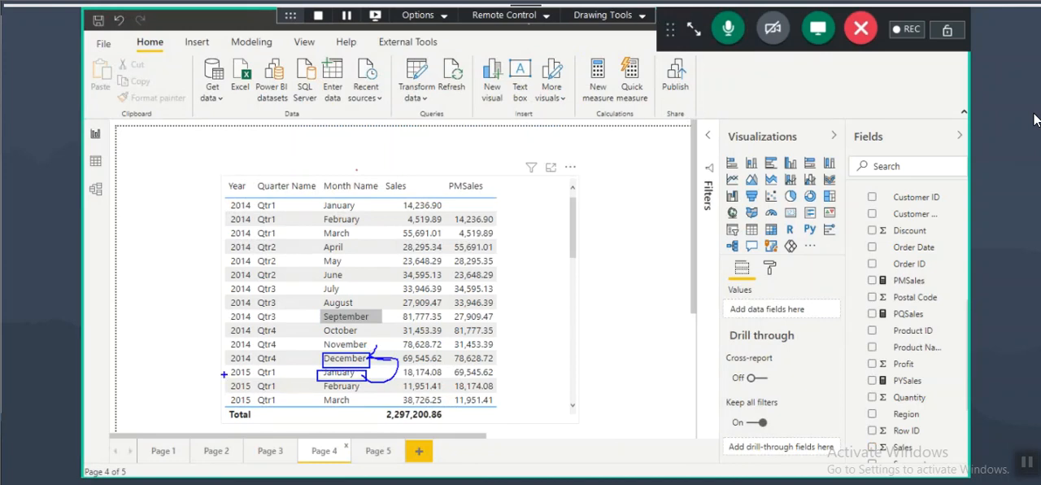
left_click_drag(226, 365, 367, 380)
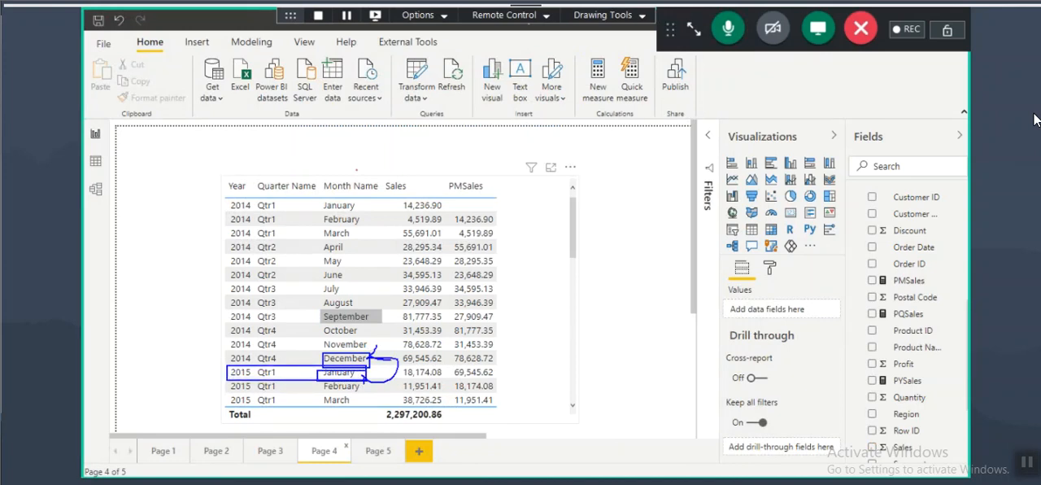
mouse_move(233, 375)
left_mouse_down()
mouse_move(148, 252)
mouse_move(223, 200)
mouse_move(211, 216)
mouse_move(373, 214)
left_mouse_up()
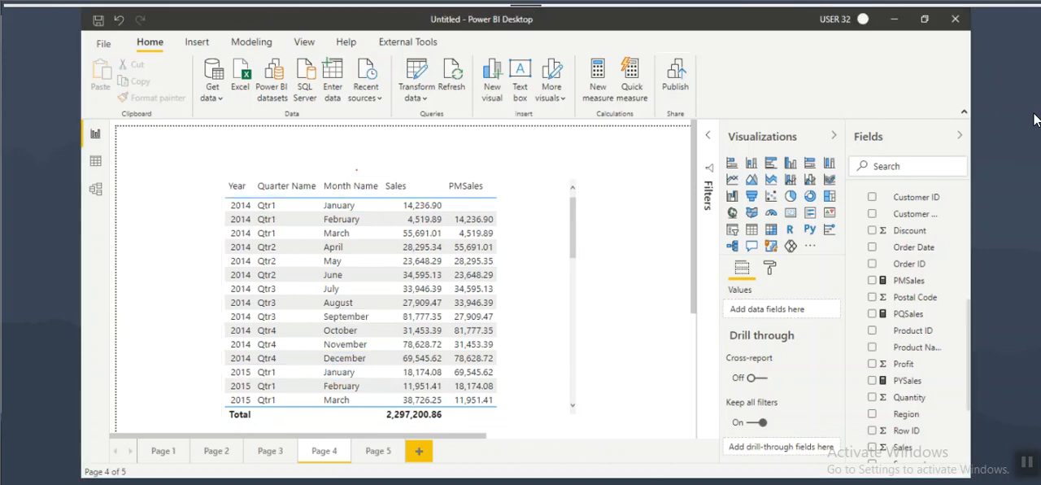
Step: Switch to the Notepad notes and review the previous-period and next-period function entries, highlighting their names such as PREVIOUSDAY
left_click(641, 479)
scroll(260, 263, "up", 3)
scroll(238, 255, "up", 9)
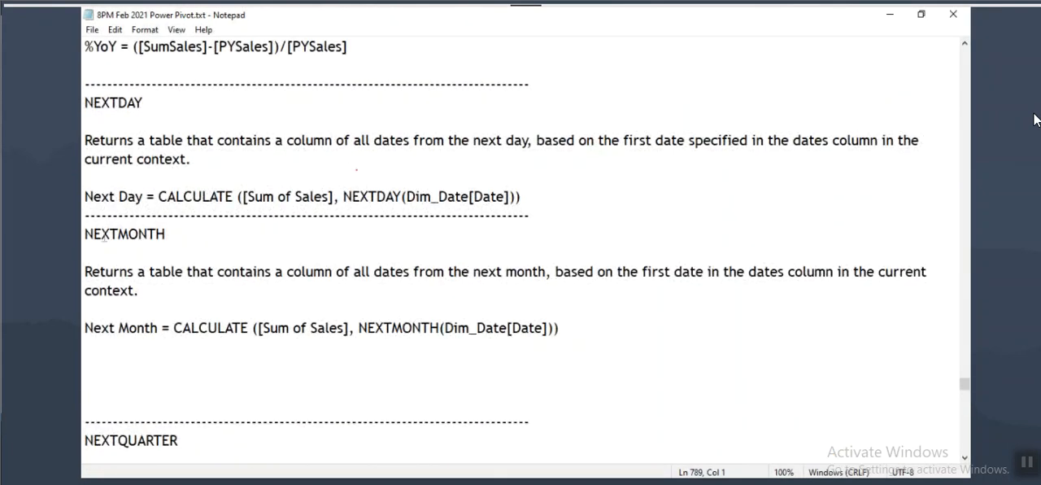
left_click_drag(101, 270, 173, 271)
left_click_drag(101, 140, 208, 140)
scroll(208, 140, "up", 1)
scroll(206, 192, "up", 1)
left_click_drag(101, 83, 169, 84)
scroll(169, 84, "up", 3)
left_click_drag(101, 104, 182, 108)
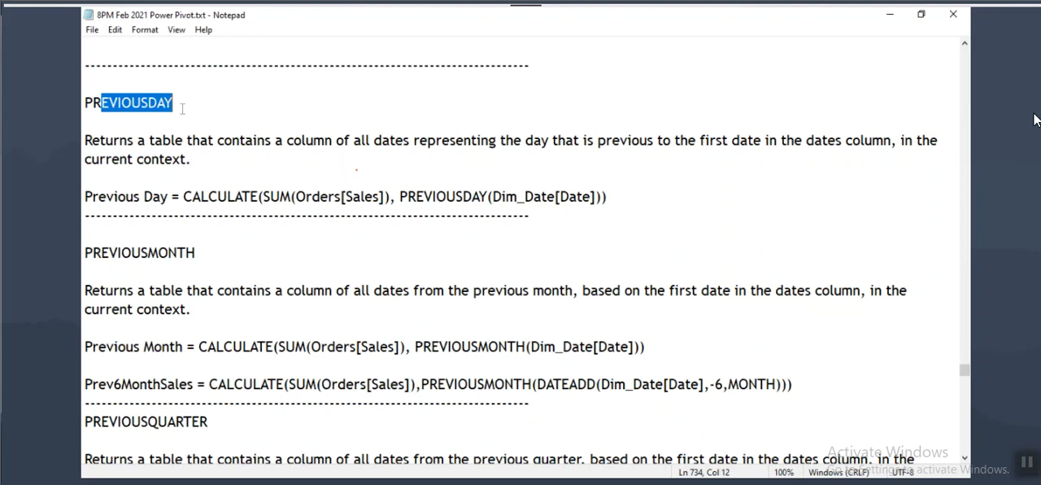
scroll(266, 221, "down", 20)
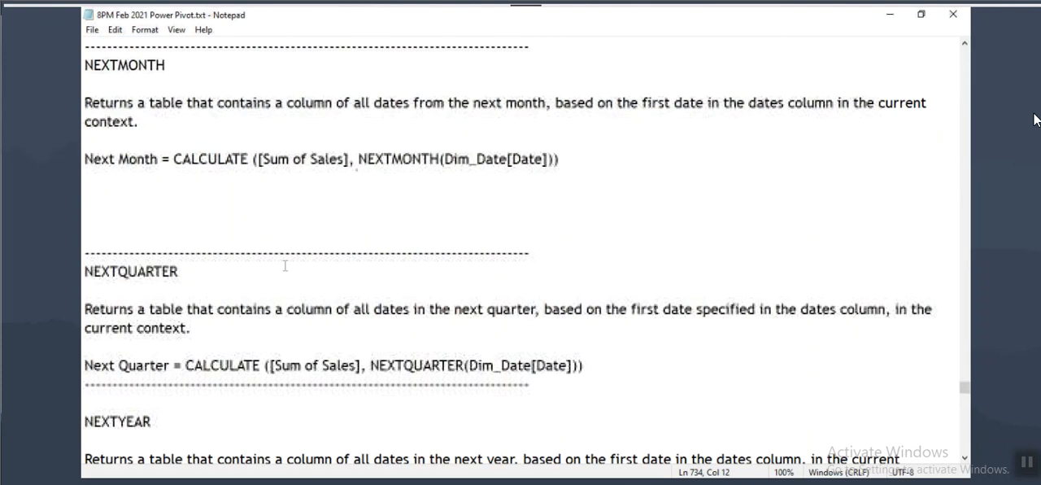
Step: Highlight the SAMEPERIODLASTYEAR heading in the notes and the same function in the LastYearSales formula
left_click_drag(85, 102, 230, 103)
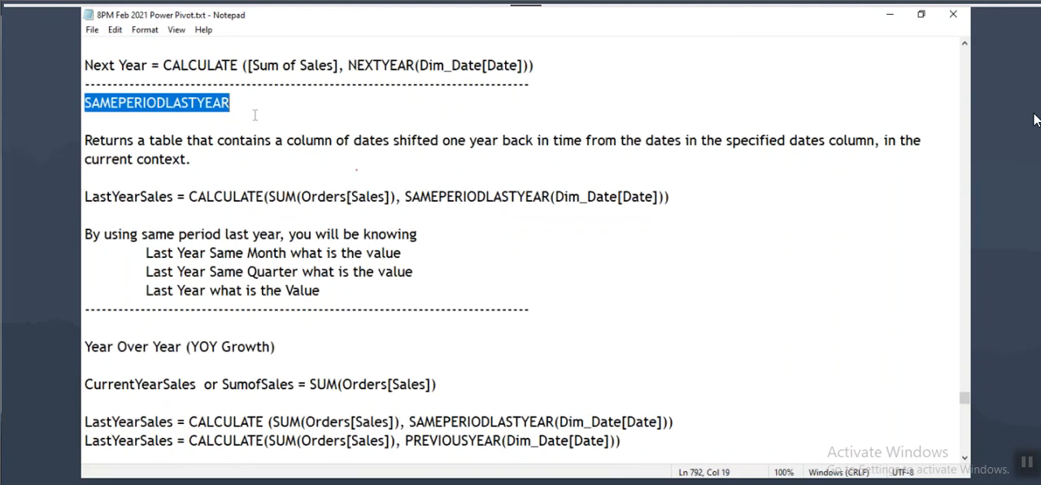
left_click_drag(85, 102, 236, 105)
left_click_drag(188, 198, 84, 198)
left_click_drag(403, 199, 553, 199)
left_click(411, 198)
left_click_drag(412, 197, 551, 196)
left_click_drag(404, 197, 551, 197)
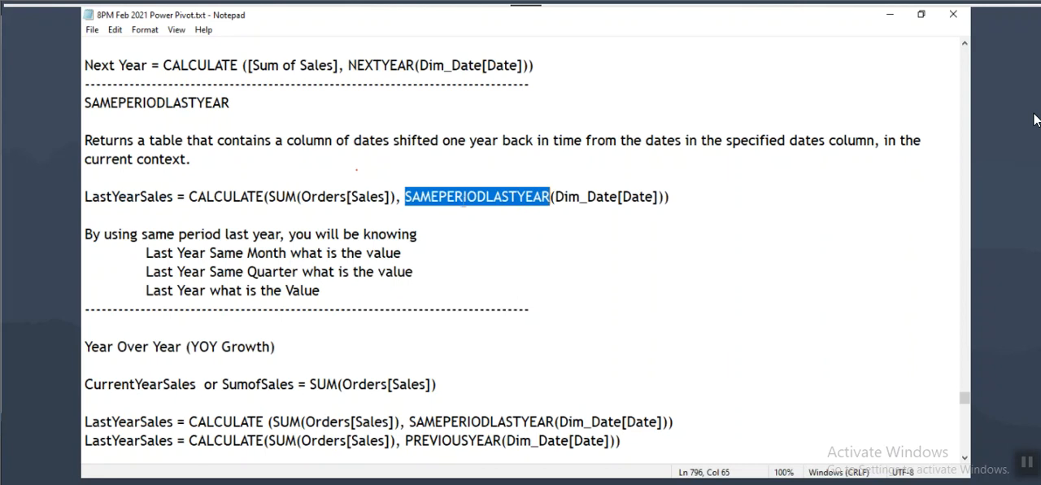
left_click(429, 200)
left_click_drag(404, 197, 552, 196)
Step: Switch to Power BI Desktop and start a measure SamePrdLY in the Orders table with CALCULATE over SUM(Orders[Sales])
key("alt+Tab")
scroll(900, 287, "up", 3)
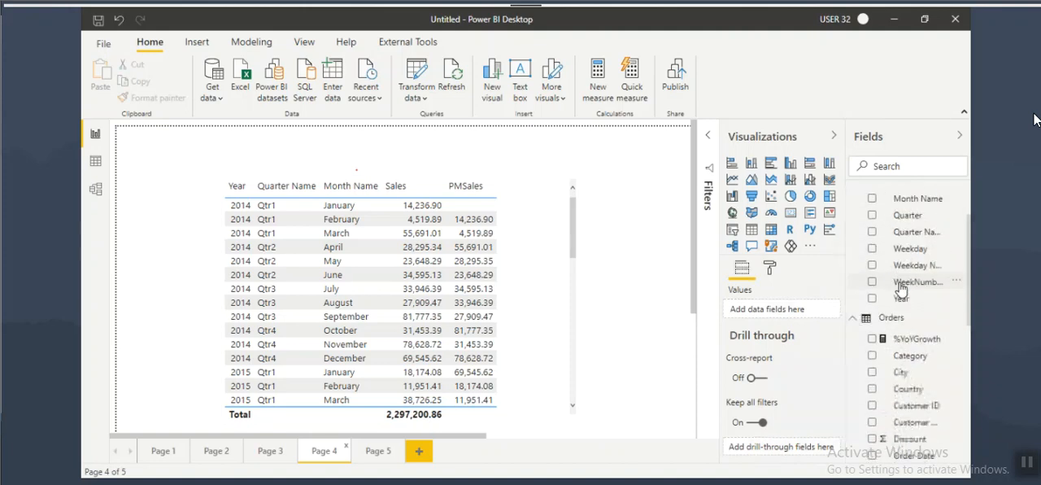
left_click(887, 319)
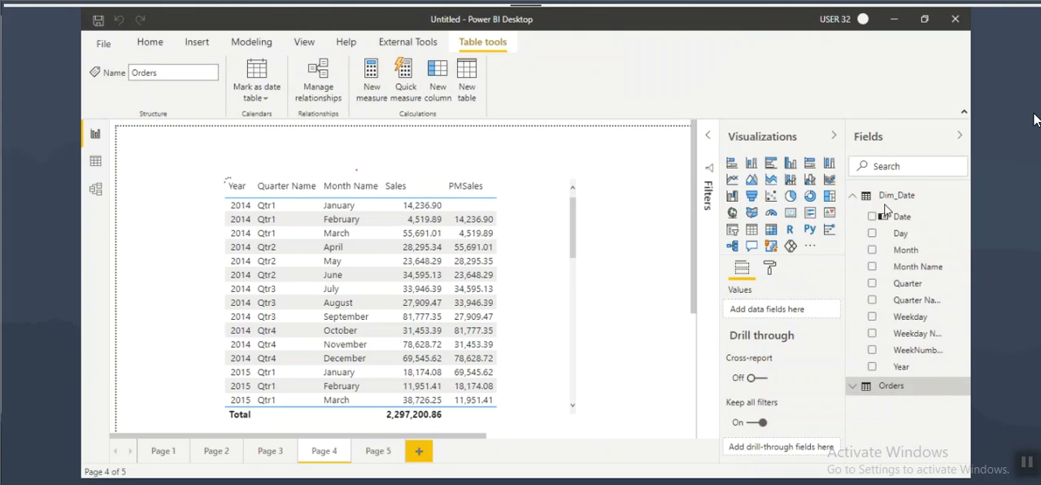
type("SamePro")
type("LY =")
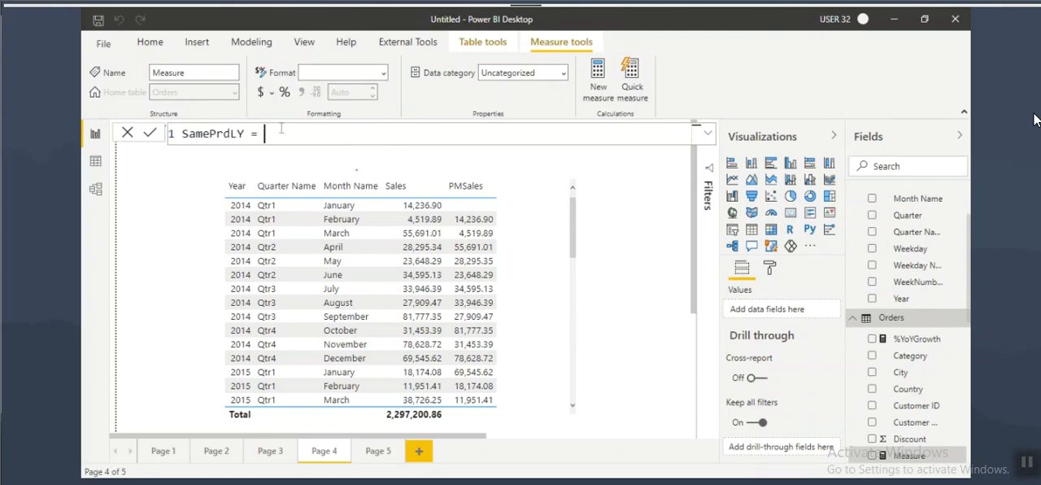
type("CALCULATE(sum(Orders[Sales]")
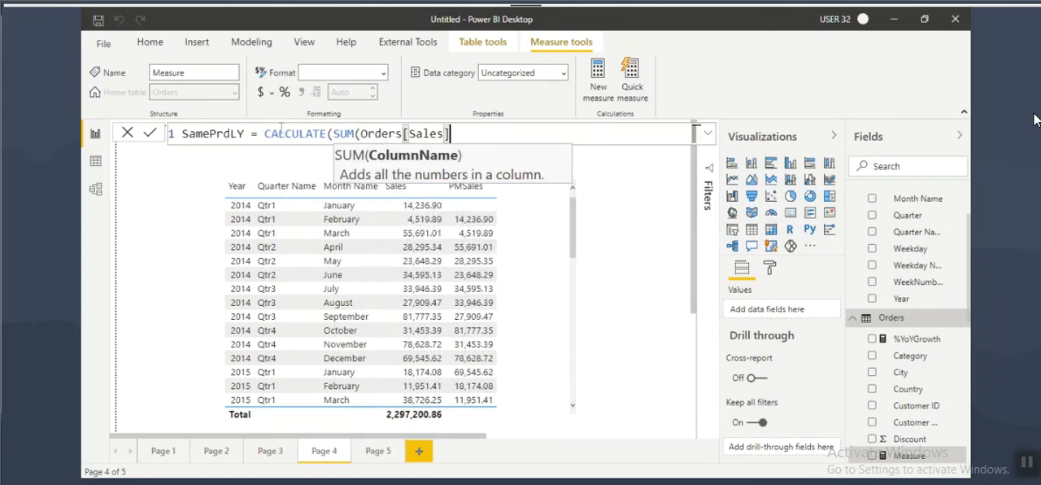
type("),same")
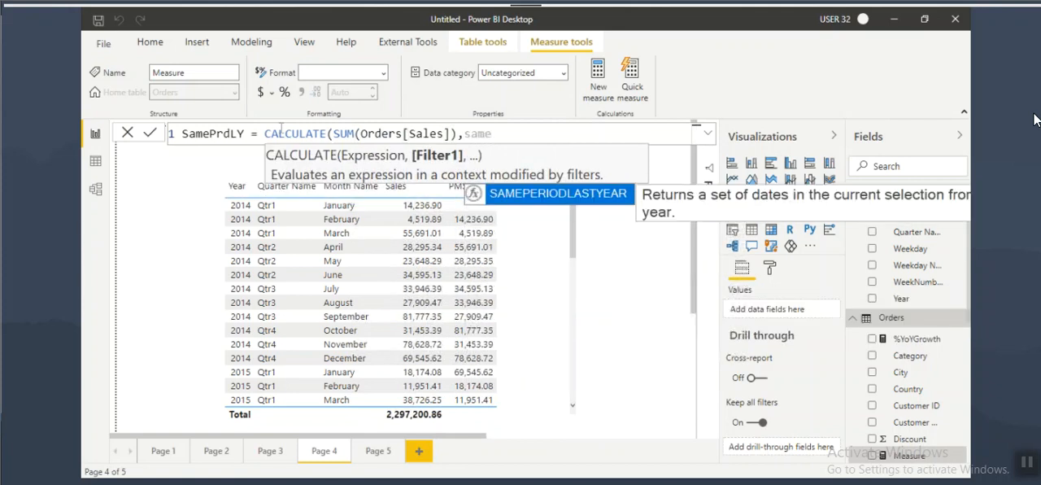
Step: Complete the SamePrdLY measure with the filter SAMEPERIODLASTYEAR(Dim_Date[Date]) and commit the formula
key("Tab")
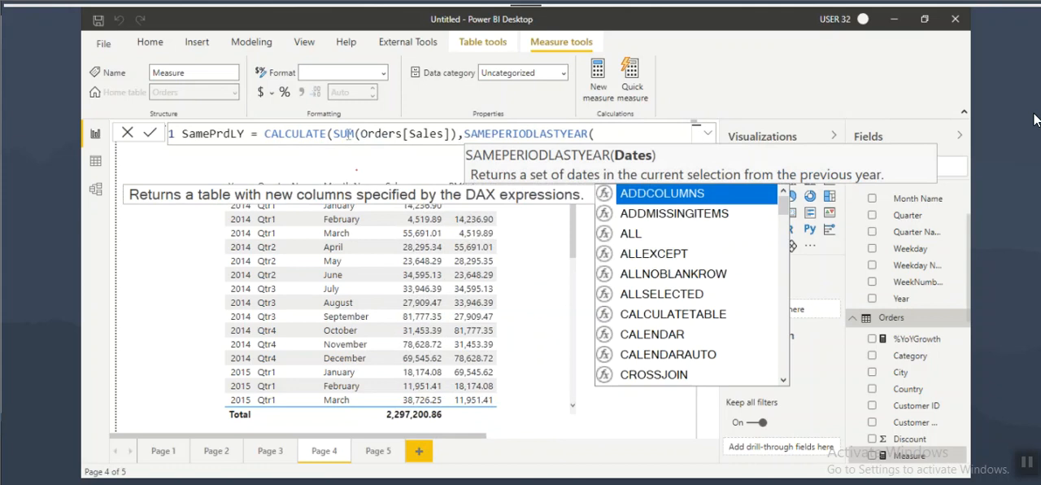
type("date")
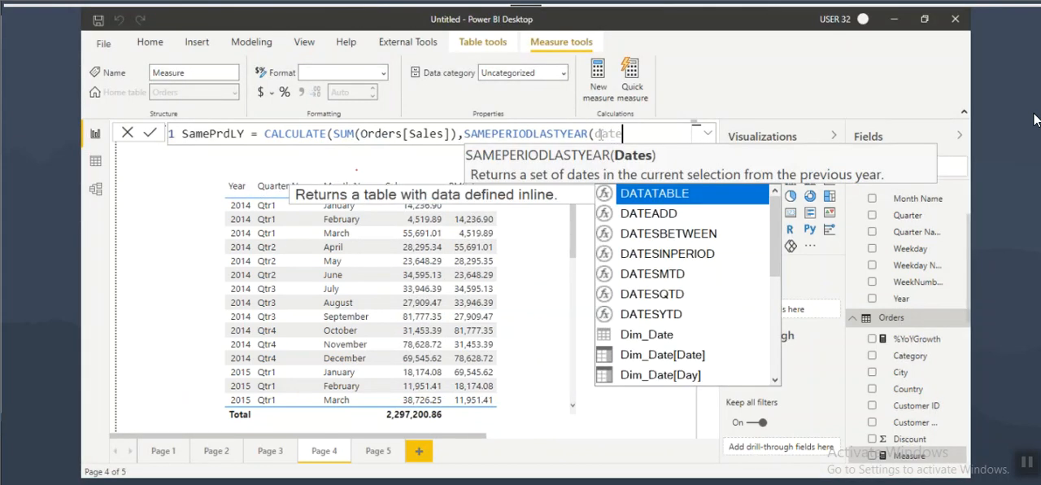
double_click(683, 339)
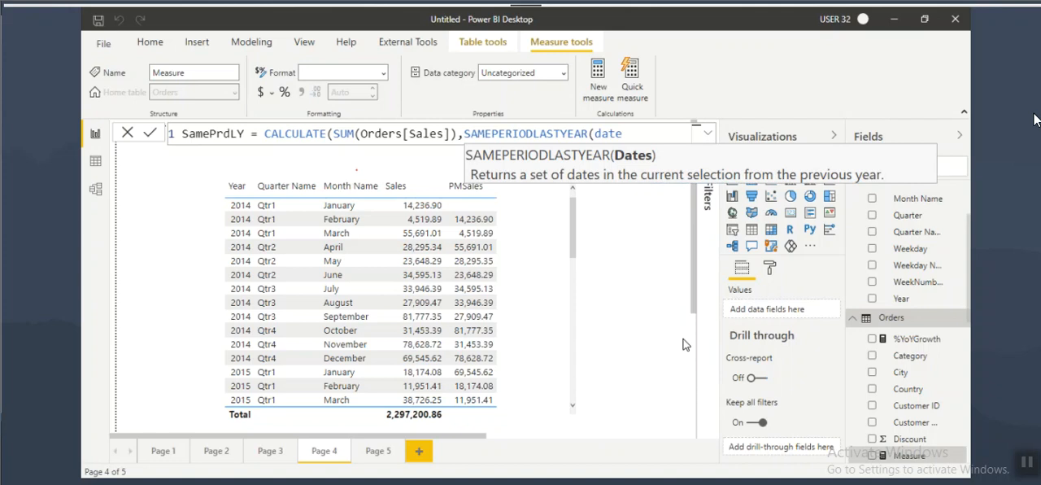
type("))")
key("Return")
left_click(230, 134)
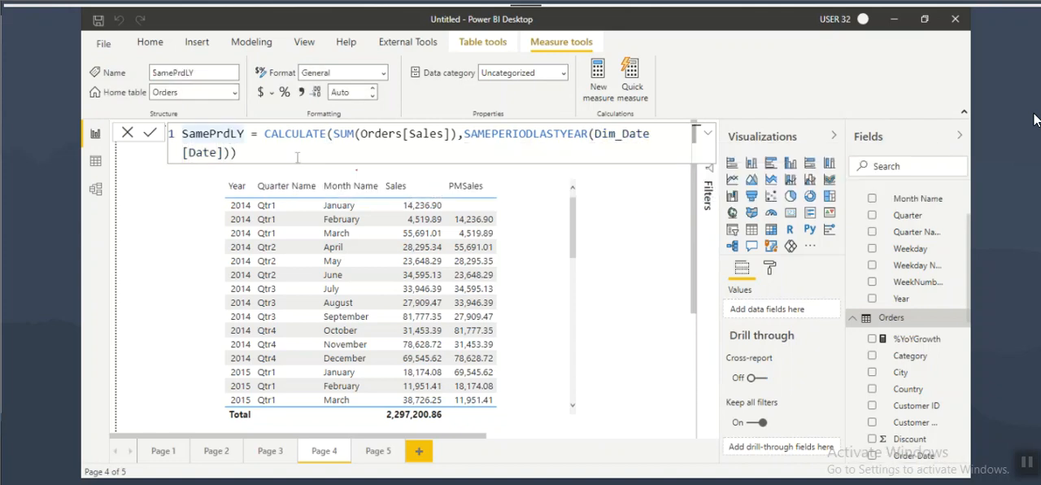
Step: Add a new report page with an empty table visual and enlarge the page view
left_click(384, 451)
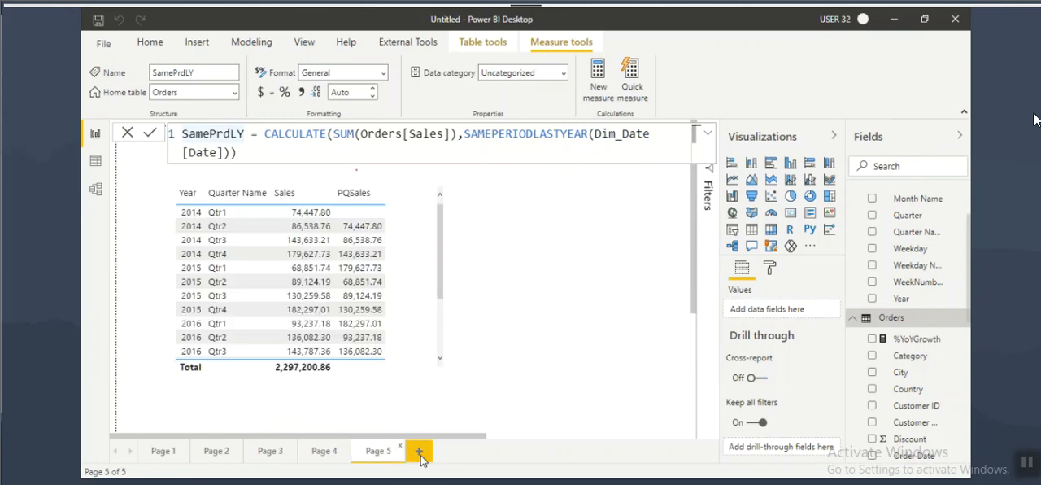
left_click(420, 451)
left_click(567, 293)
left_click(751, 236)
left_click_drag(217, 248, 273, 313)
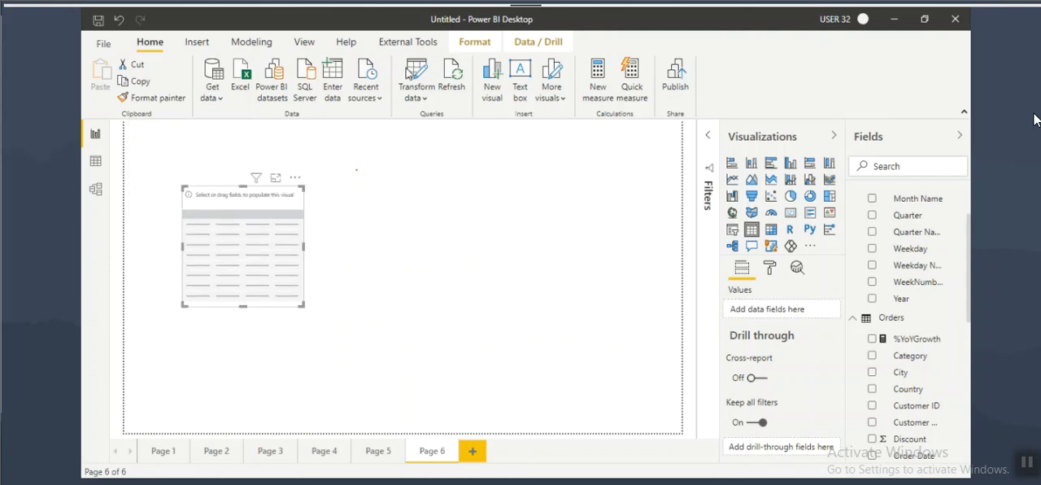
left_click(304, 41)
left_click(443, 85)
left_click(475, 165)
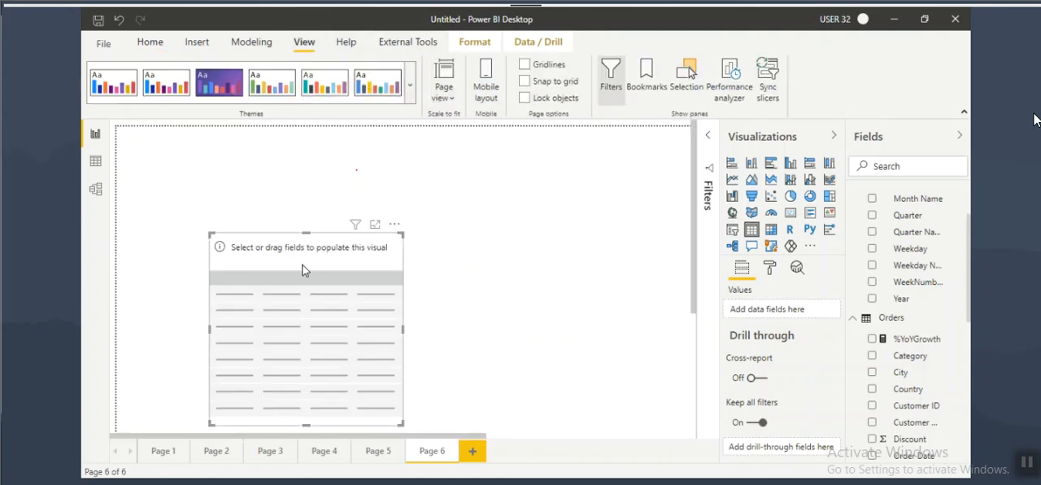
Step: Add Year and Quarter Name from Dim_Date and Sales from Orders to the Page 6 table
scroll(925, 238, "up", 1)
left_click_drag(908, 368, 368, 274)
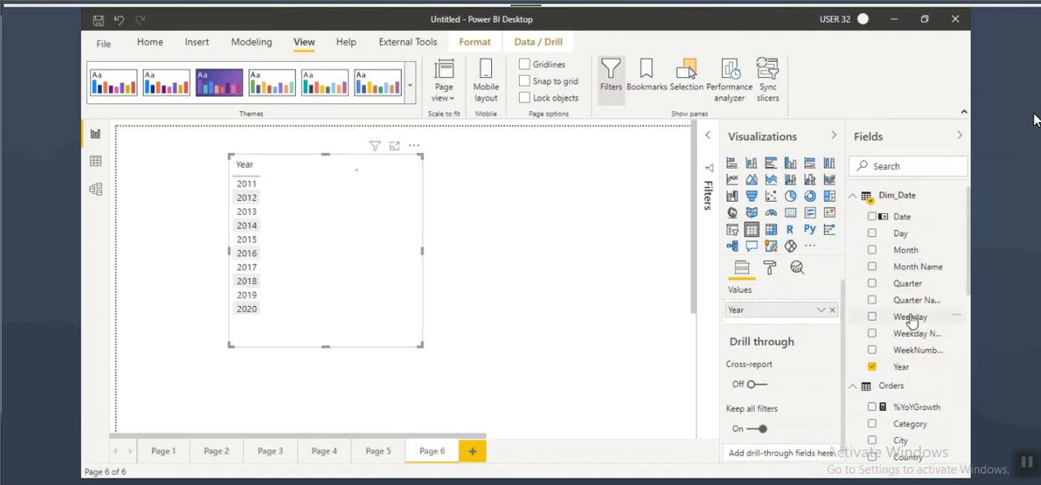
left_click_drag(911, 299, 355, 235)
scroll(894, 374, "down", 6)
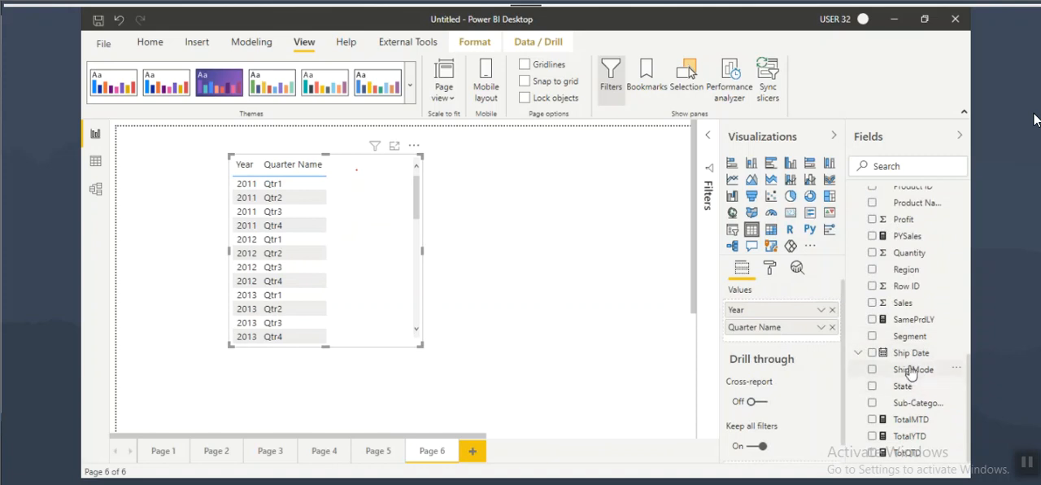
left_click_drag(905, 302, 366, 257)
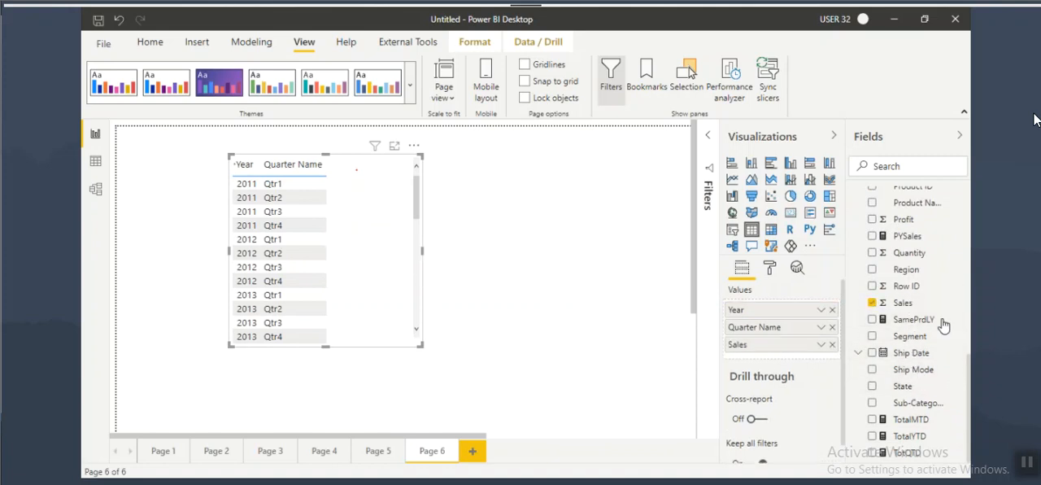
Step: Move the table lower on the page and add the SamePrdLY measure to it
scroll(921, 328, "up", 3)
scroll(921, 328, "up", 1)
scroll(915, 374, "down", 3)
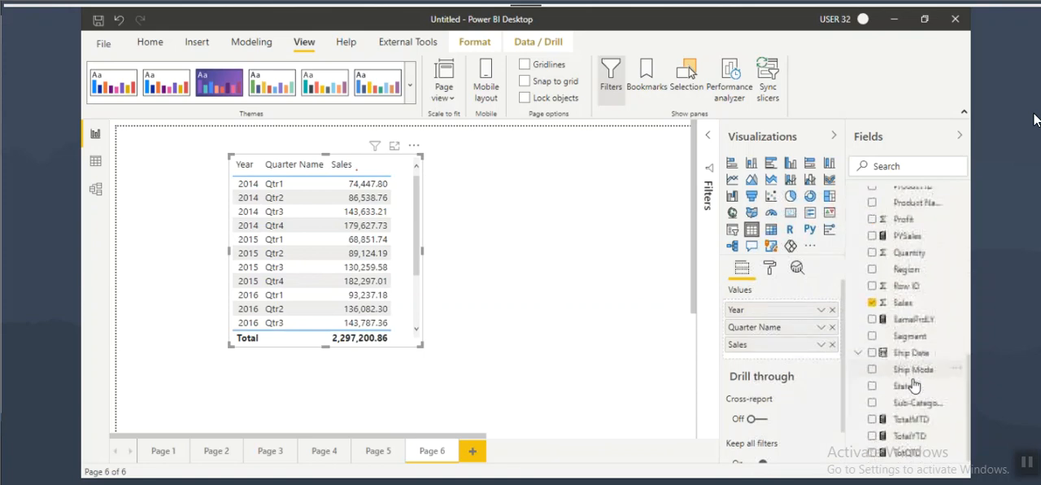
left_click(913, 319)
left_click_drag(408, 256, 544, 318)
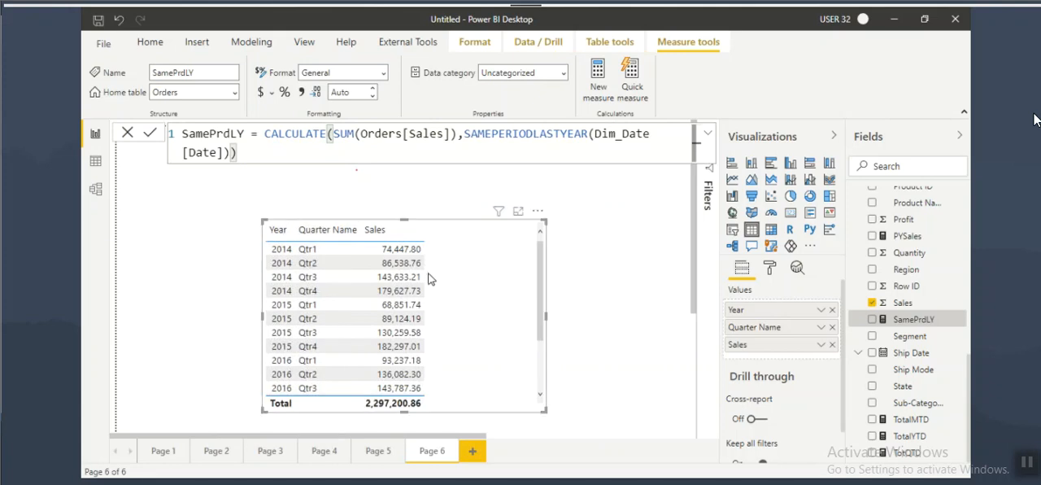
mouse_move(910, 326)
left_mouse_down()
mouse_move(784, 338)
mouse_move(457, 251)
mouse_move(517, 262)
left_mouse_up()
Step: Annotate the 2015 Qtr1 Sales value, the SamePrdLY field with its place in the table, and 2014 Qtr1, and clear the marks
key("ctrl+2")
mouse_move(380, 310)
left_mouse_down()
mouse_move(453, 306)
mouse_move(440, 316)
left_mouse_up()
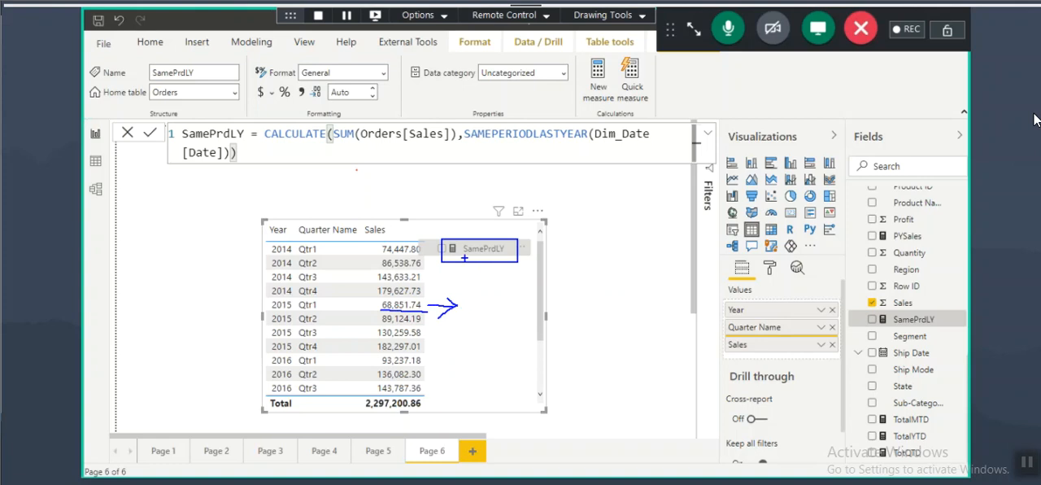
mouse_move(882, 325)
left_mouse_down()
mouse_move(935, 322)
mouse_move(874, 326)
mouse_move(822, 269)
mouse_move(603, 273)
mouse_move(533, 242)
mouse_move(556, 273)
left_mouse_up()
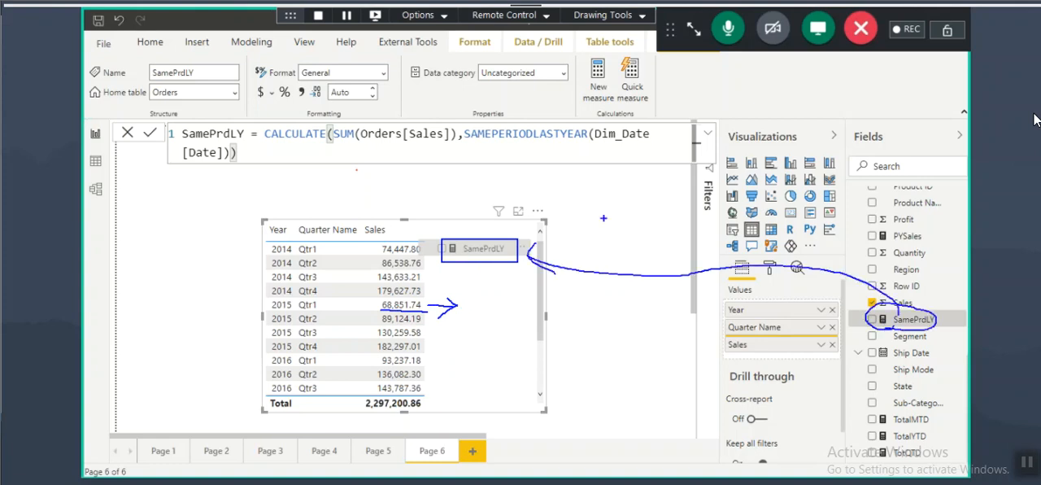
left_click_drag(268, 255, 329, 254)
left_click_drag(384, 256, 415, 256)
key("Escape")
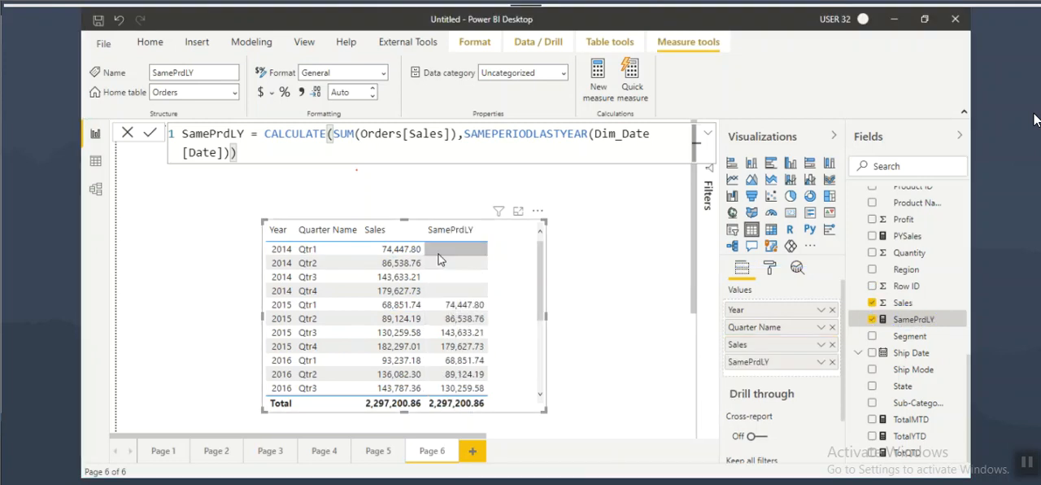
Step: Box the blank 2014 SamePrdLY cells, write 2013 above the table linked to 2014 Qtr1, and clear the marks
key("ctrl+2")
left_click_drag(432, 244, 490, 297)
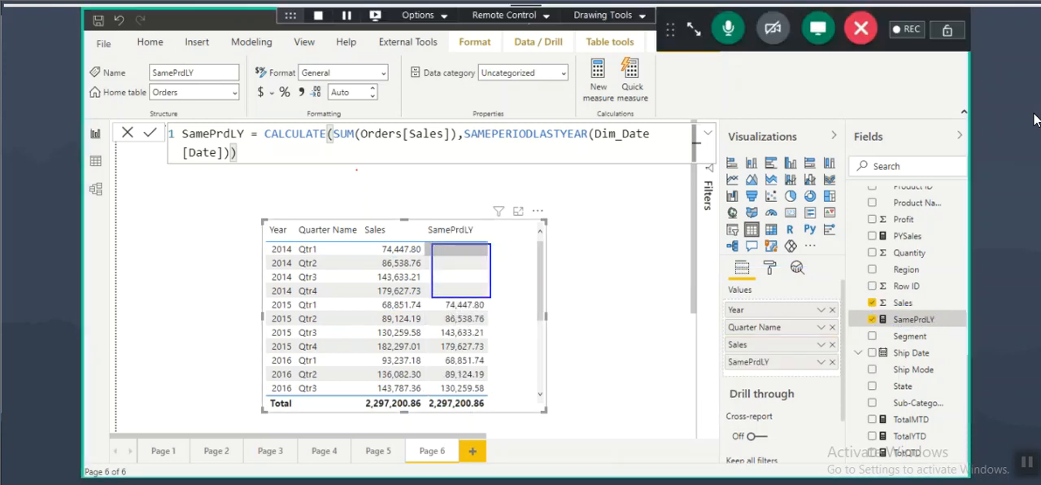
mouse_move(444, 252)
left_mouse_down()
mouse_move(498, 266)
mouse_move(478, 280)
mouse_move(502, 299)
left_mouse_up()
mouse_move(328, 177)
left_mouse_down()
mouse_move(333, 203)
mouse_move(348, 205)
mouse_move(356, 186)
mouse_move(370, 205)
left_mouse_up()
left_click_drag(376, 181, 384, 205)
mouse_move(396, 174)
left_mouse_down()
mouse_move(373, 162)
mouse_move(387, 225)
mouse_move(407, 171)
left_mouse_up()
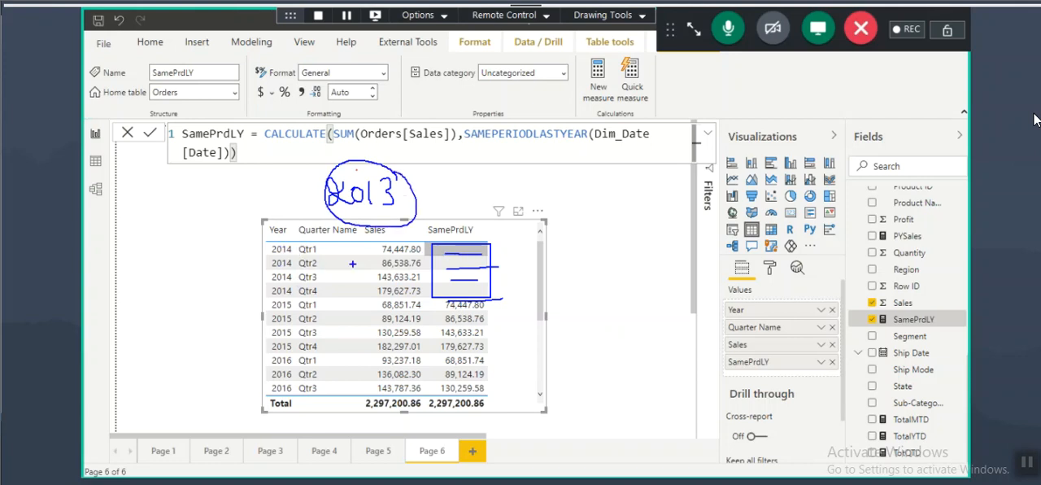
mouse_move(275, 252)
left_mouse_down()
mouse_move(335, 256)
mouse_move(261, 229)
mouse_move(329, 187)
left_mouse_up()
left_click_drag(422, 171, 418, 182)
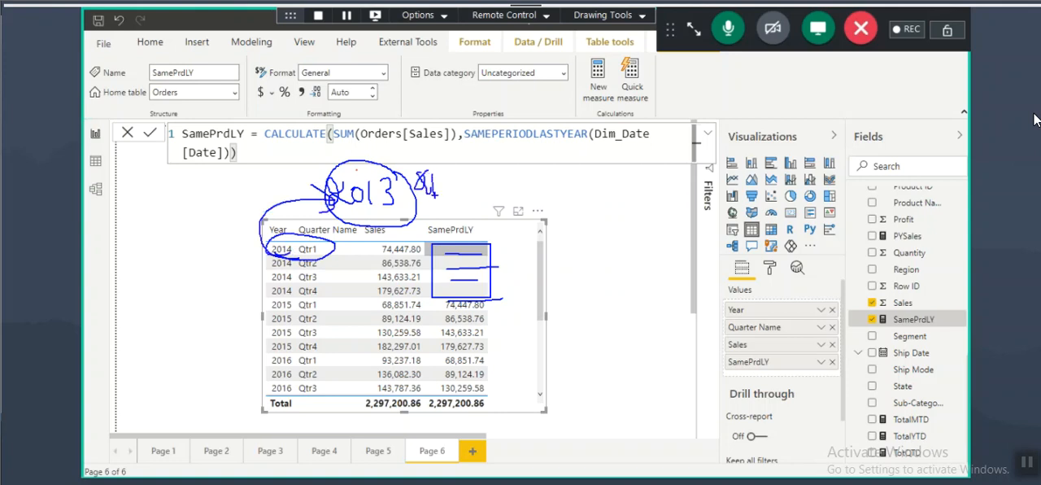
left_click_drag(444, 245, 479, 246)
key("Escape")
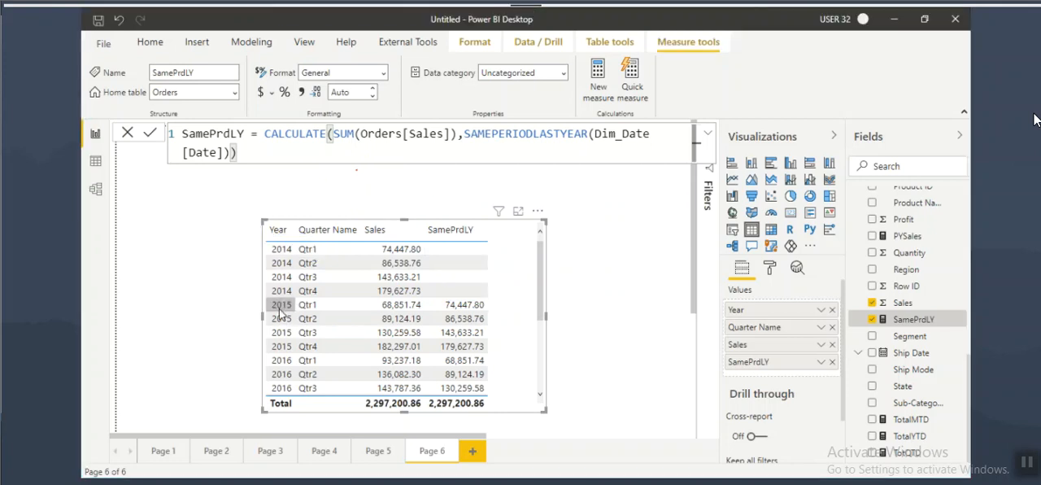
Step: Box the 2015 Qtr1 and 2014 Qtr1 rows, link them with an arrow, and circle the Sales and SamePrdLY headers
left_click_drag(265, 300, 430, 309)
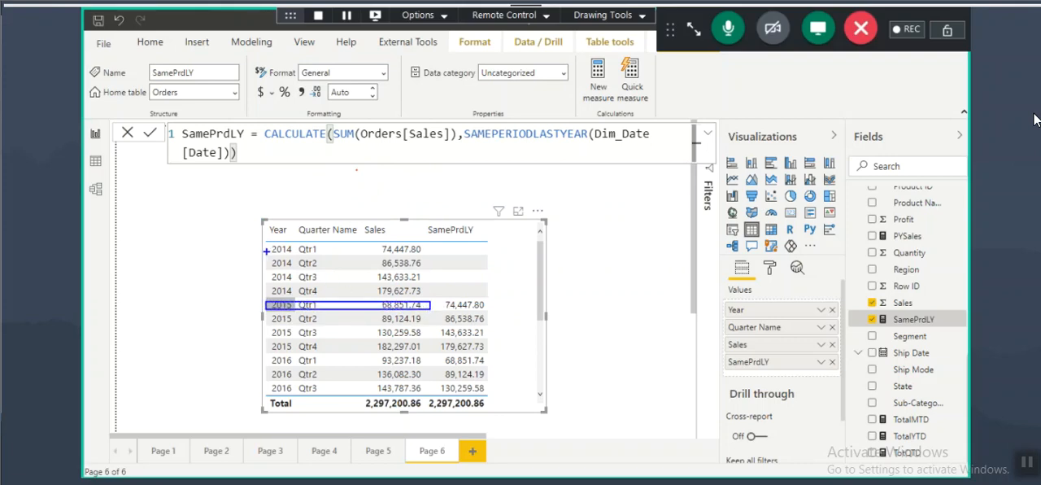
mouse_move(262, 319)
left_mouse_down()
mouse_move(260, 249)
mouse_move(424, 258)
left_mouse_up()
mouse_move(383, 235)
left_mouse_down()
mouse_move(397, 218)
mouse_move(375, 236)
left_mouse_up()
mouse_move(477, 225)
left_mouse_down()
mouse_move(470, 218)
mouse_move(475, 236)
mouse_move(447, 221)
left_mouse_up()
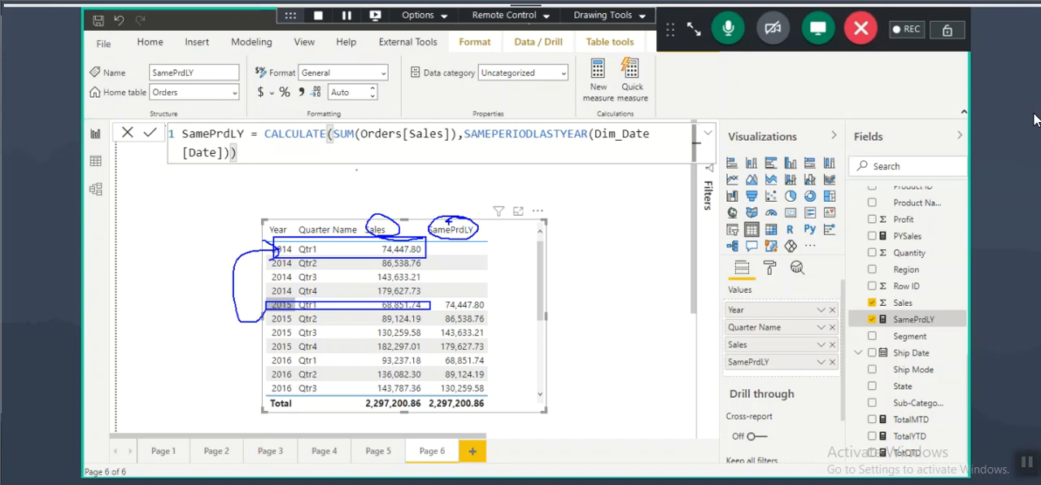
Step: Handwrite a % SLY growth title above the Page 6 table
mouse_move(569, 179)
left_mouse_down()
mouse_move(546, 209)
mouse_move(540, 186)
left_mouse_up()
mouse_move(562, 199)
left_mouse_down()
mouse_move(585, 190)
mouse_move(581, 207)
left_mouse_up()
mouse_move(601, 179)
left_mouse_down()
mouse_move(598, 198)
mouse_move(613, 201)
left_mouse_up()
mouse_move(615, 180)
left_mouse_down()
mouse_move(636, 181)
mouse_move(625, 208)
left_mouse_up()
mouse_move(670, 171)
left_mouse_down()
mouse_move(672, 205)
mouse_move(725, 168)
left_mouse_up()
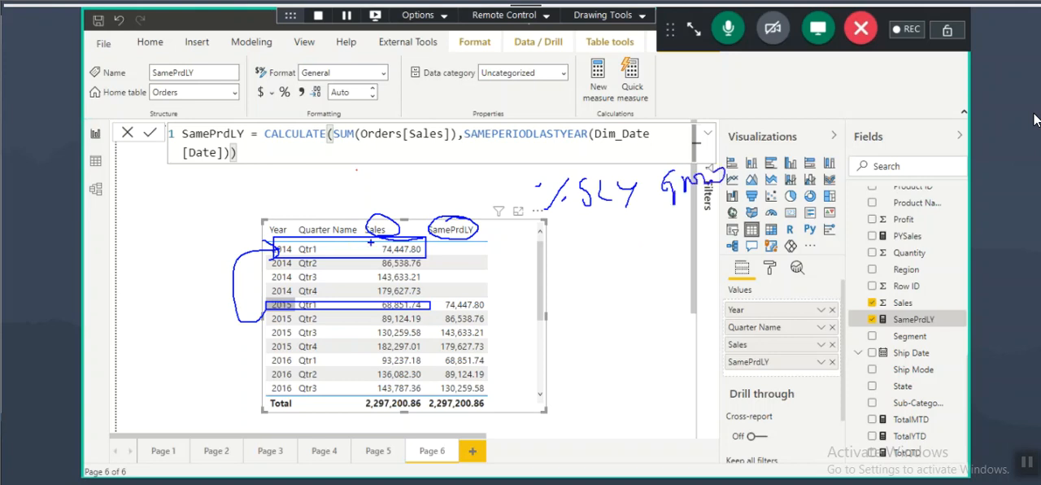
Step: Annotate the growth formula as Sales minus SamePrdLY divided by the same-period value, and clear the marks
mouse_move(387, 227)
left_mouse_down()
mouse_move(376, 216)
mouse_move(389, 230)
left_mouse_up()
left_click_drag(507, 206, 461, 264)
left_click_drag(496, 236, 491, 257)
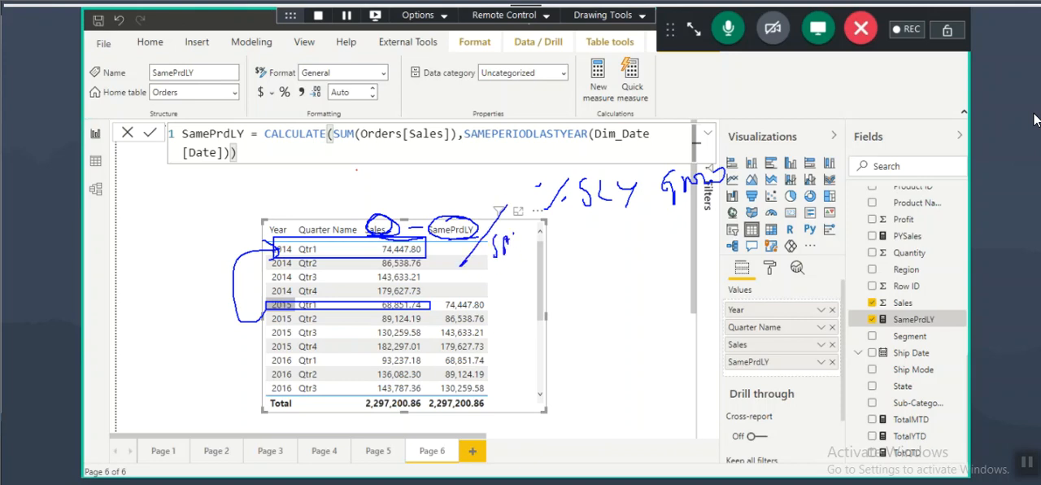
left_click_drag(430, 236, 476, 239)
key("Escape")
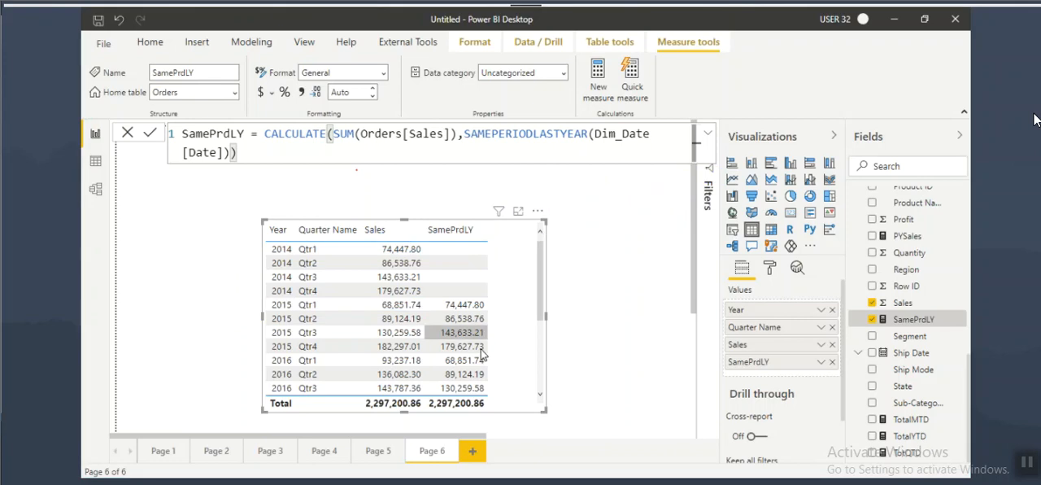
Step: Add a new report page after Page 6 and enlarge its page view
left_click(476, 448)
left_click(304, 42)
left_click(445, 91)
left_click(476, 153)
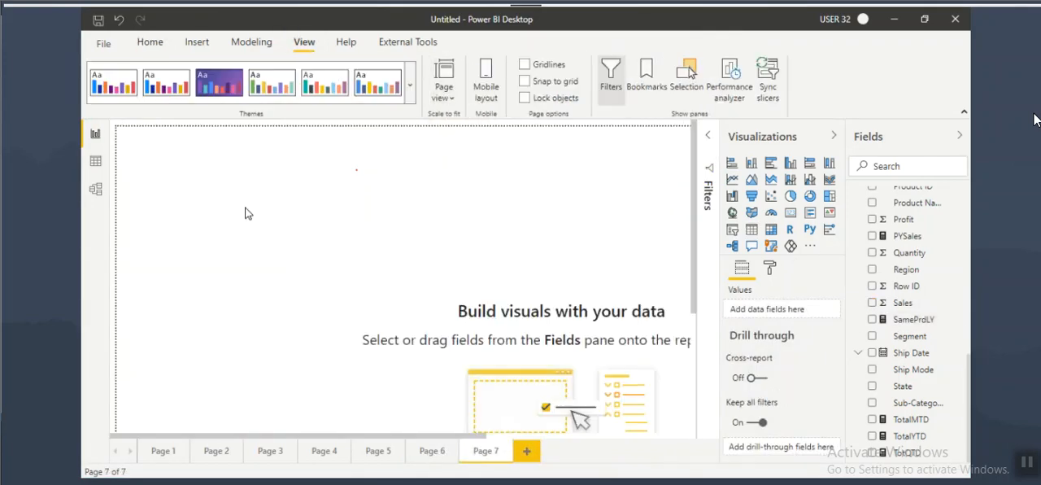
Step: Insert a table with Year from Dim_Date and Sales and PYSales from Orders, and move it slightly inward from the page corner
left_click(751, 230)
scroll(906, 268, "up", 4)
left_click_drag(903, 292, 286, 266)
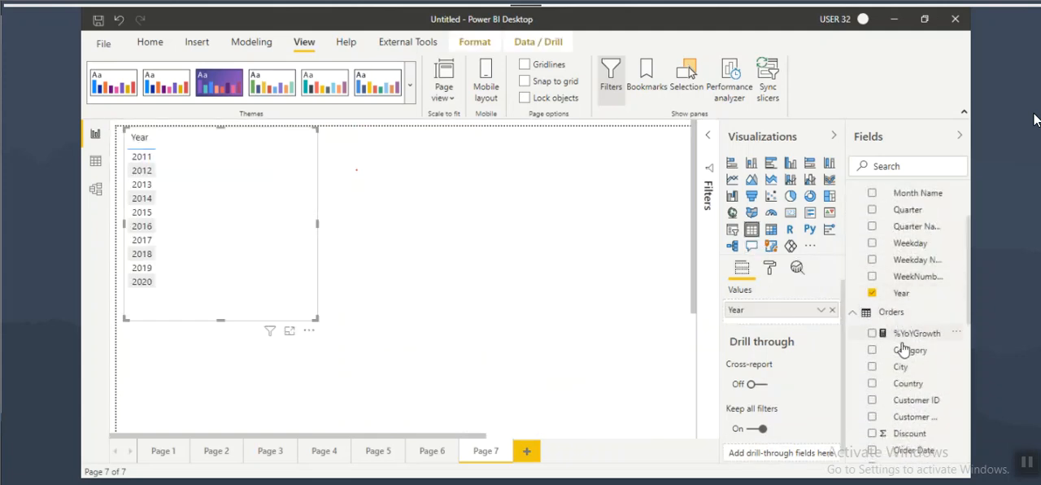
scroll(910, 366, "down", 5)
left_click_drag(907, 441, 262, 230)
scroll(916, 351, "down", 3)
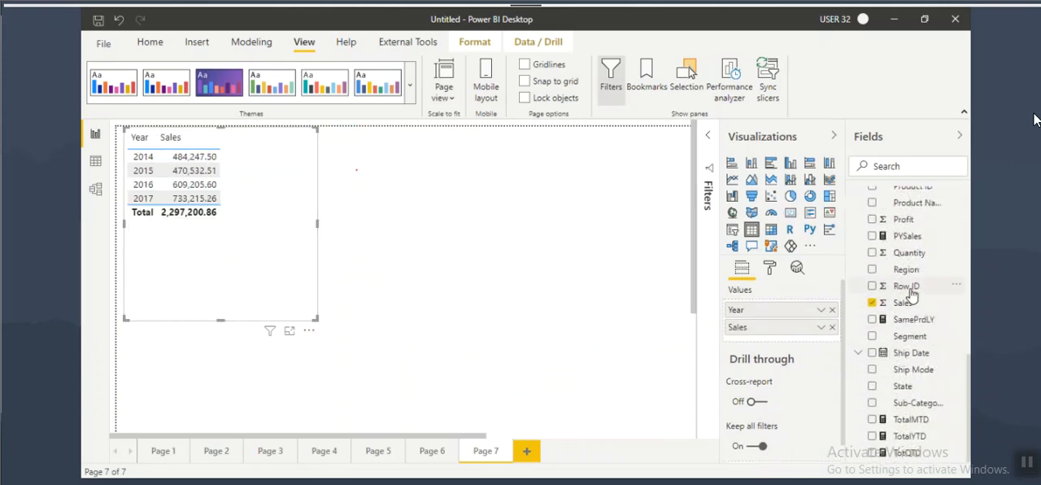
left_click_drag(908, 236, 294, 254)
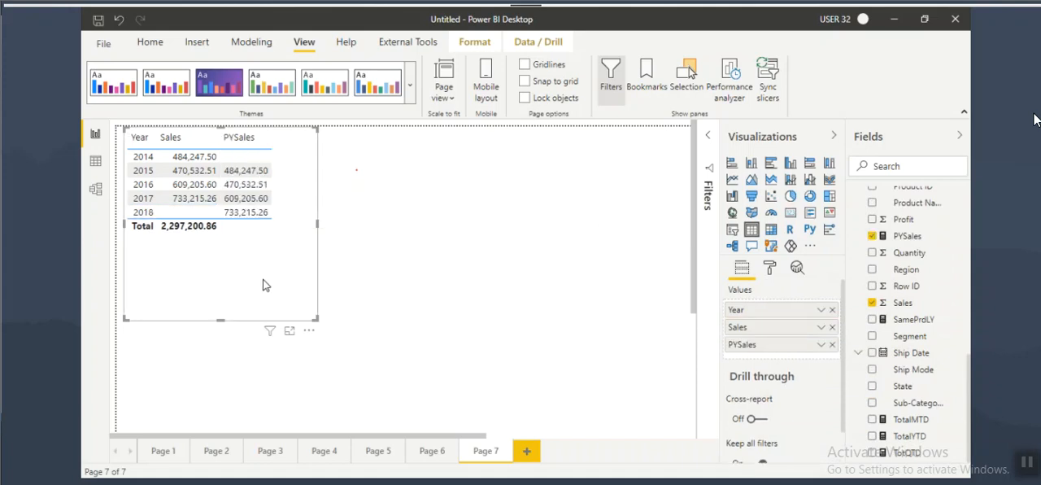
left_click_drag(262, 279, 292, 319)
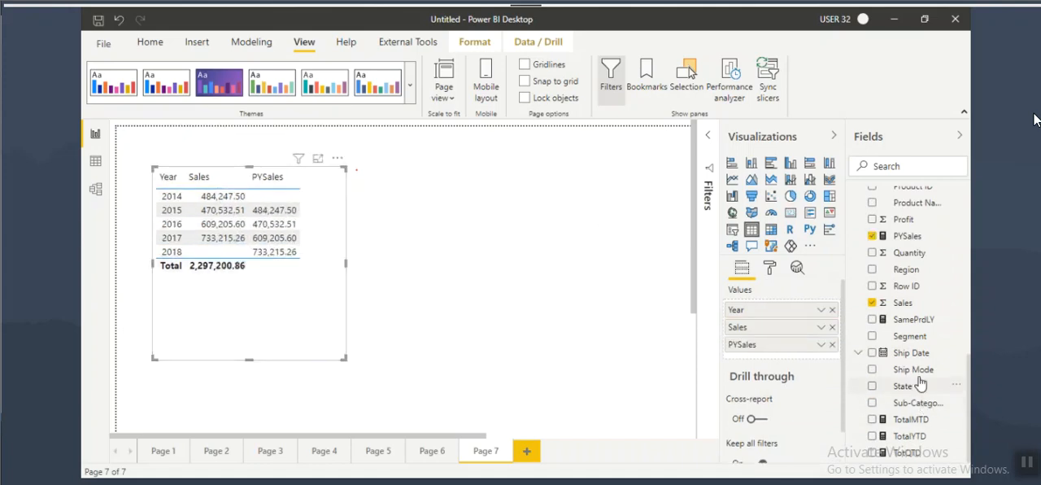
Step: Add the SamePrdLY measure to the Page 7 table, marking its place beside the circled PYSales column
left_click_drag(912, 319, 323, 250)
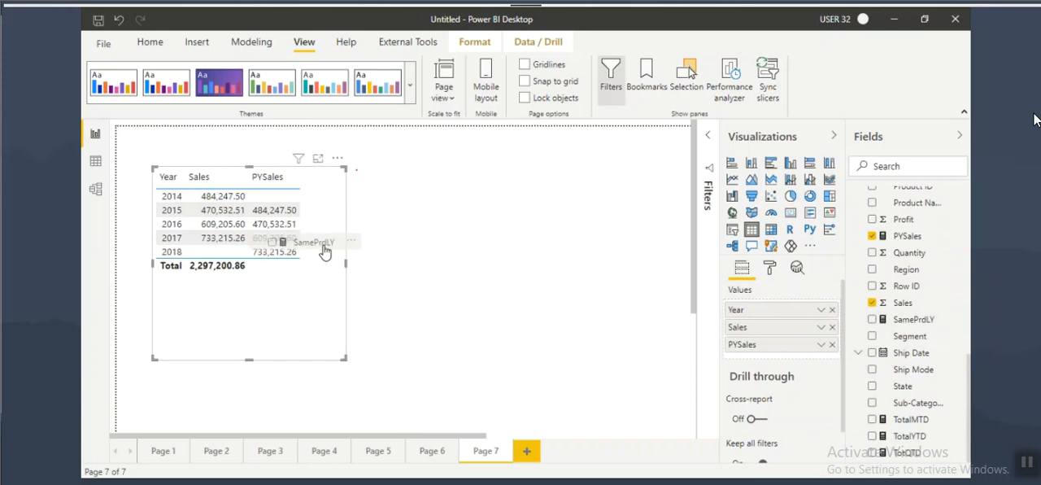
left_click_drag(325, 251, 338, 251)
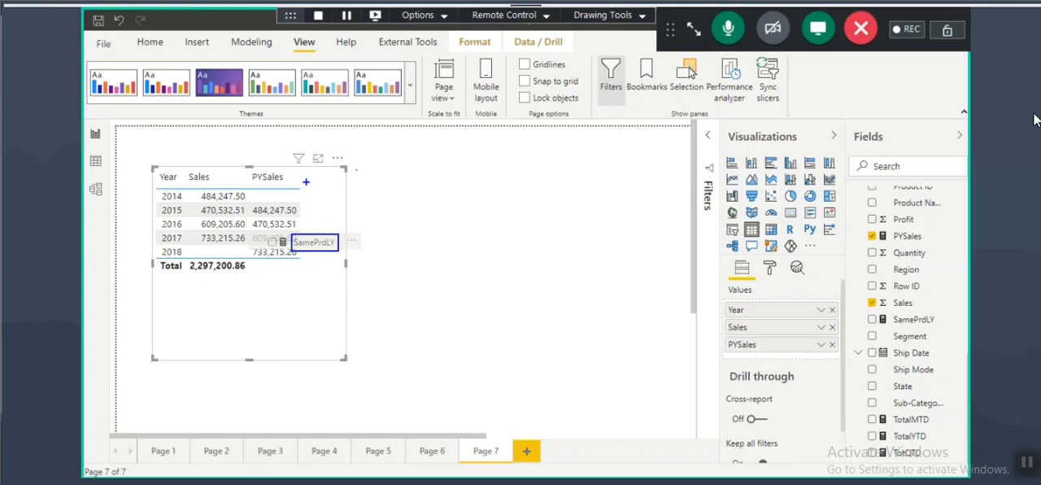
left_click_drag(301, 168, 336, 263)
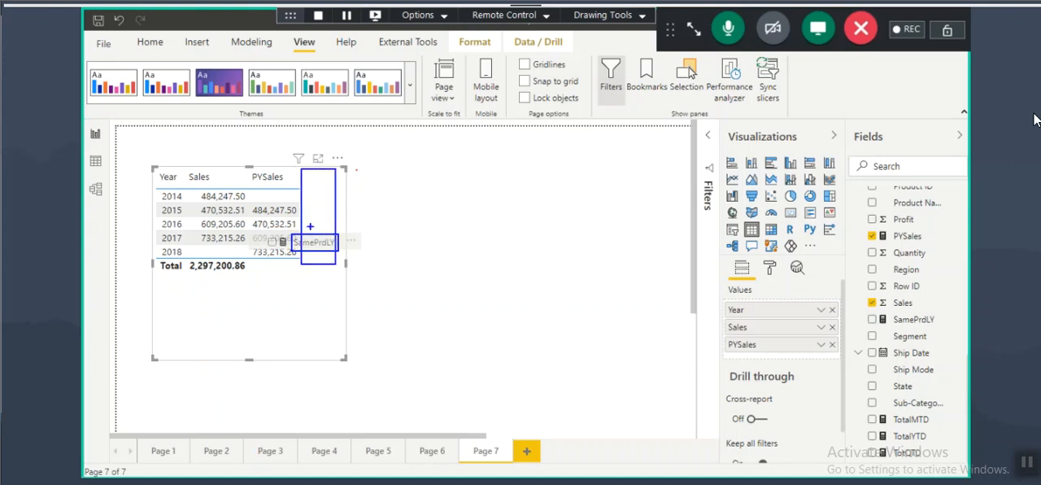
mouse_move(249, 185)
left_mouse_down()
mouse_move(287, 171)
mouse_move(284, 143)
mouse_move(311, 174)
mouse_move(325, 166)
left_mouse_up()
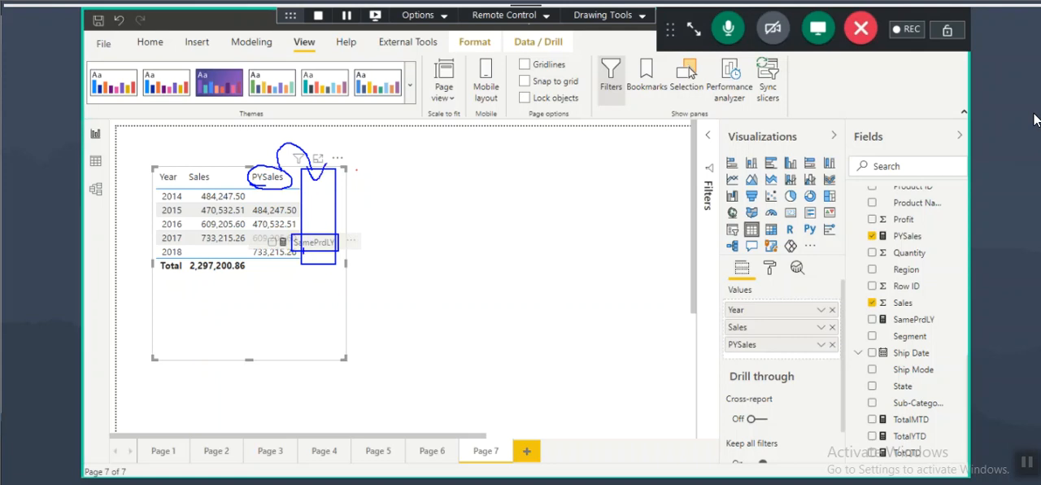
left_click_drag(322, 248, 332, 247)
mouse_move(268, 192)
left_mouse_down()
mouse_move(268, 209)
mouse_move(279, 209)
mouse_move(263, 229)
mouse_move(292, 224)
left_mouse_up()
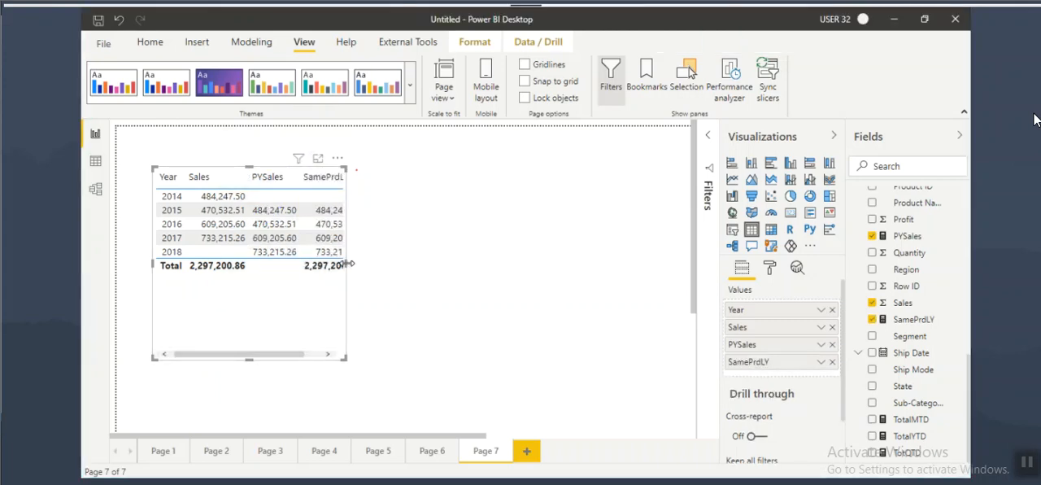
left_click_drag(346, 263, 405, 262)
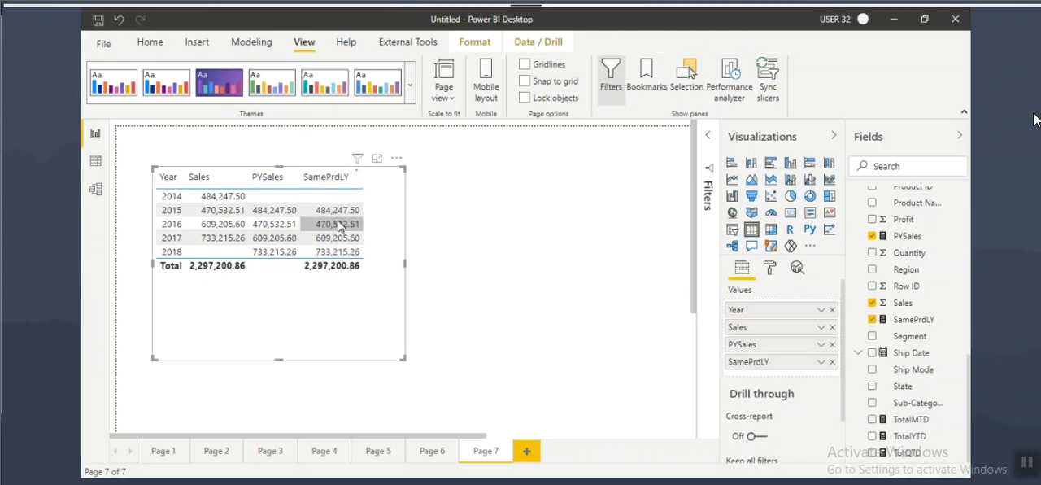
Step: Box the 2015 to 2018 values in the PYSales and SamePrdLY columns for comparison, and clear the marks
key("ctrl+2")
left_click_drag(250, 201, 301, 261)
left_click_drag(311, 202, 368, 260)
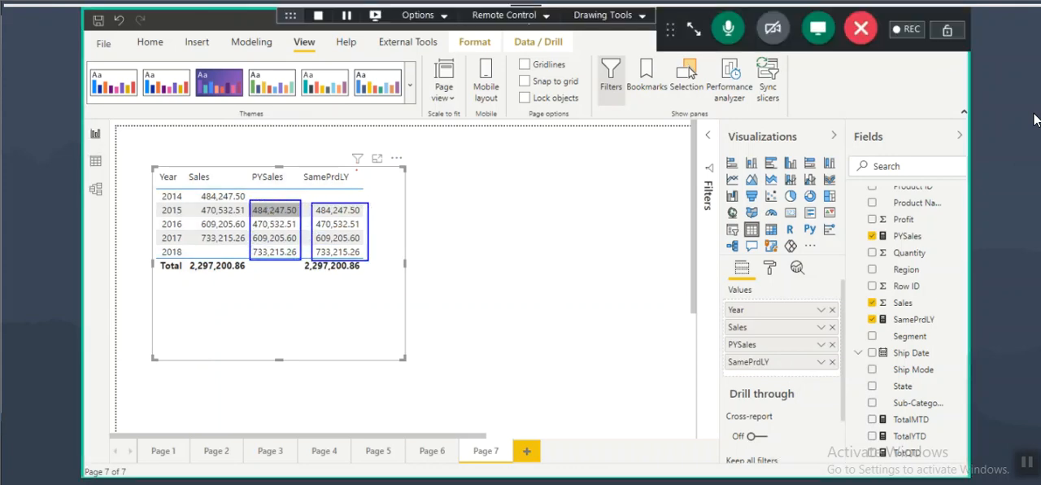
key("Escape")
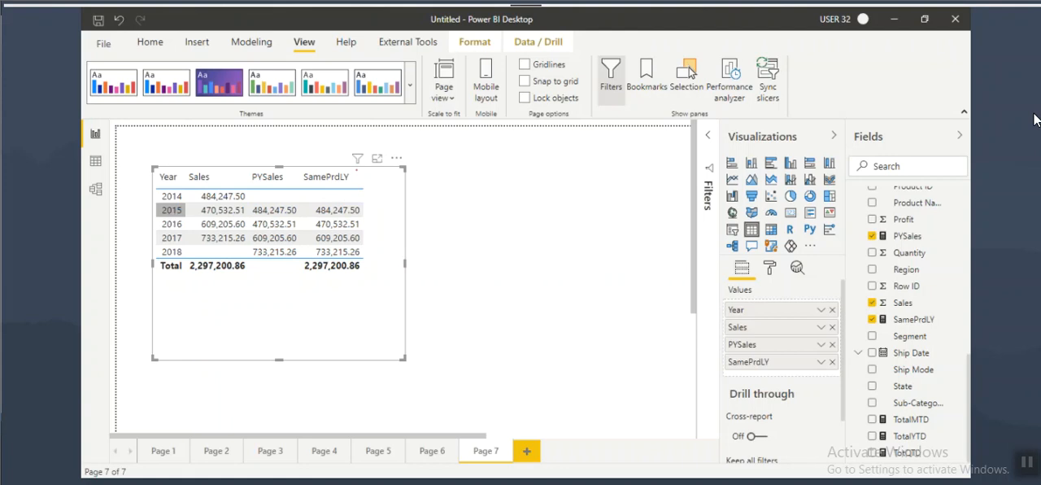
Step: Mark 2015 with an arrow to 2014, underline the 2015 PYSales and SamePrdLY values, and clear the marks
key("ctrl+2")
mouse_move(158, 204)
left_mouse_down()
mouse_move(192, 218)
mouse_move(149, 193)
mouse_move(191, 216)
mouse_move(135, 226)
mouse_move(161, 193)
left_mouse_up()
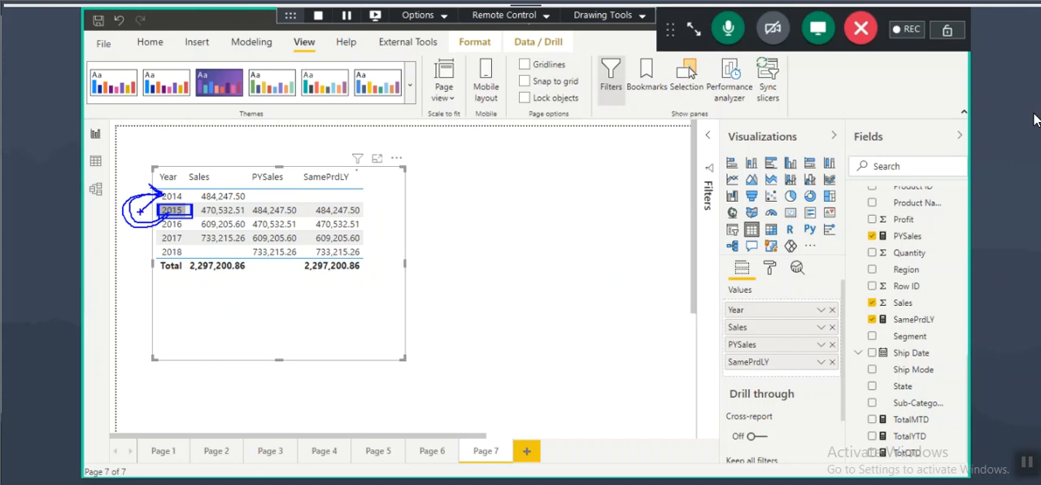
left_click_drag(320, 218, 359, 218)
left_click_drag(256, 213, 312, 210)
key("Escape")
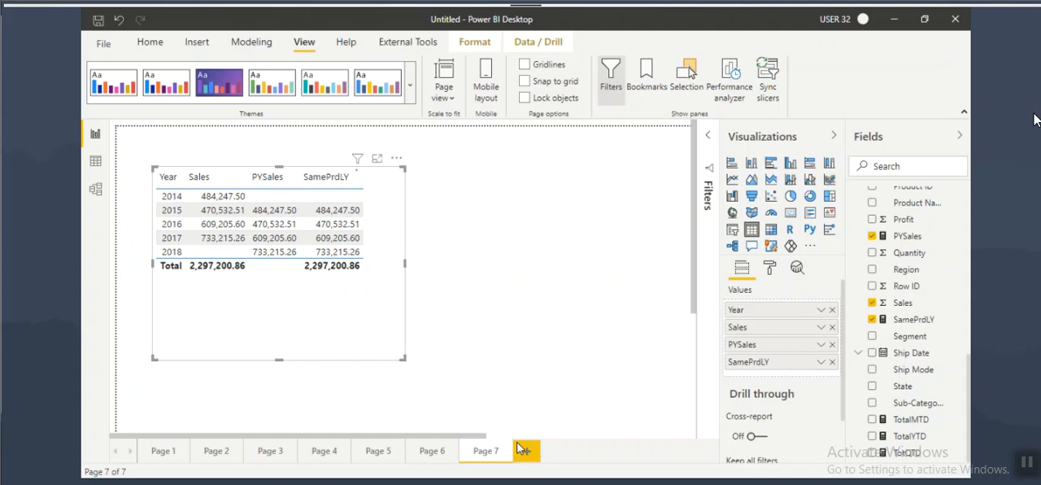
Step: Add a new report page after Page 7 and enlarge its page view
left_click(525, 450)
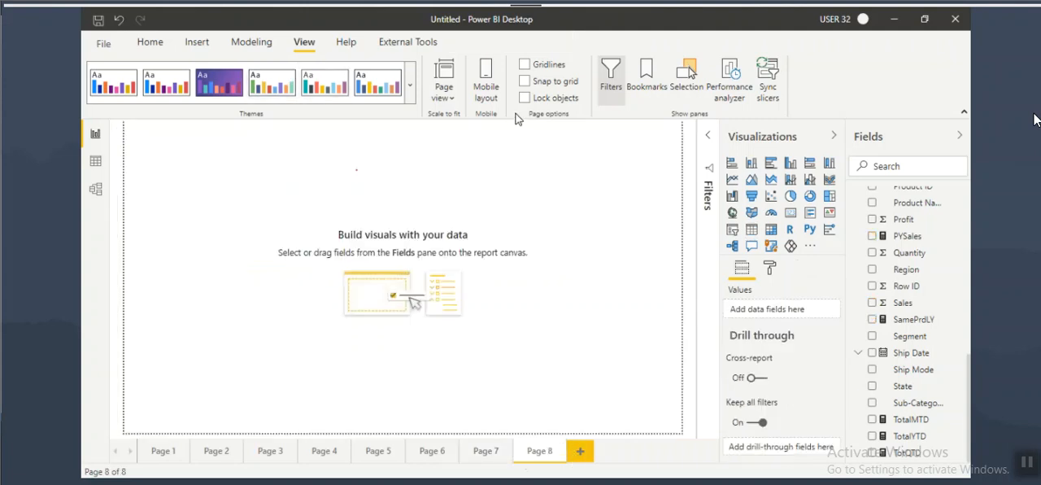
left_click(446, 102)
left_click(441, 162)
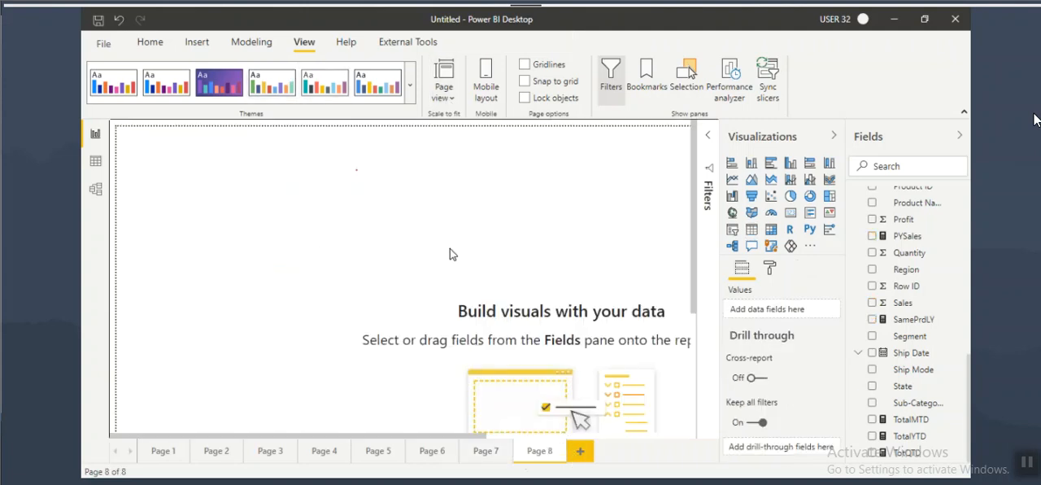
Step: Insert a table with Year, Quarter Name and Month Name from Dim_Date and Sales from Orders
left_click(751, 229)
scroll(897, 298, "up", 5)
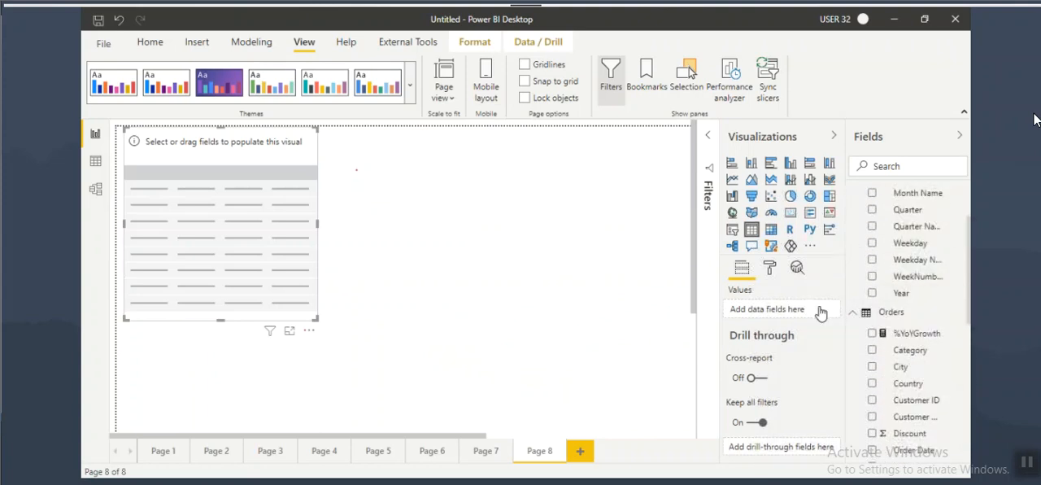
left_click_drag(777, 299, 268, 233)
left_click_drag(915, 226, 244, 226)
left_click_drag(917, 200, 285, 225)
scroll(882, 416, "down", 5)
scroll(882, 417, "down", 3)
left_click_drag(904, 302, 314, 257)
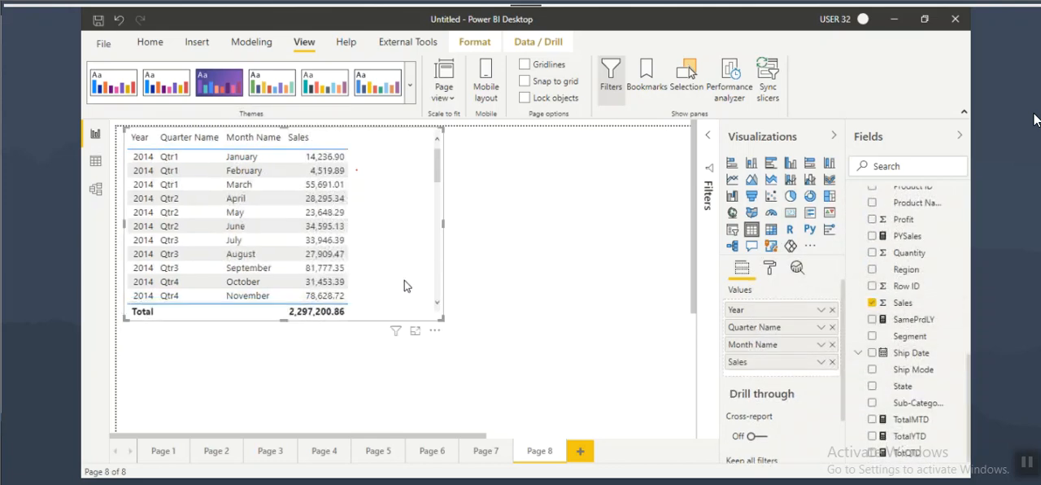
Step: Reposition and lengthen the Page 8 table to show more months, and add the SamePrdLY measure to it
left_click_drag(411, 282, 438, 293)
scroll(313, 331, "down", 1)
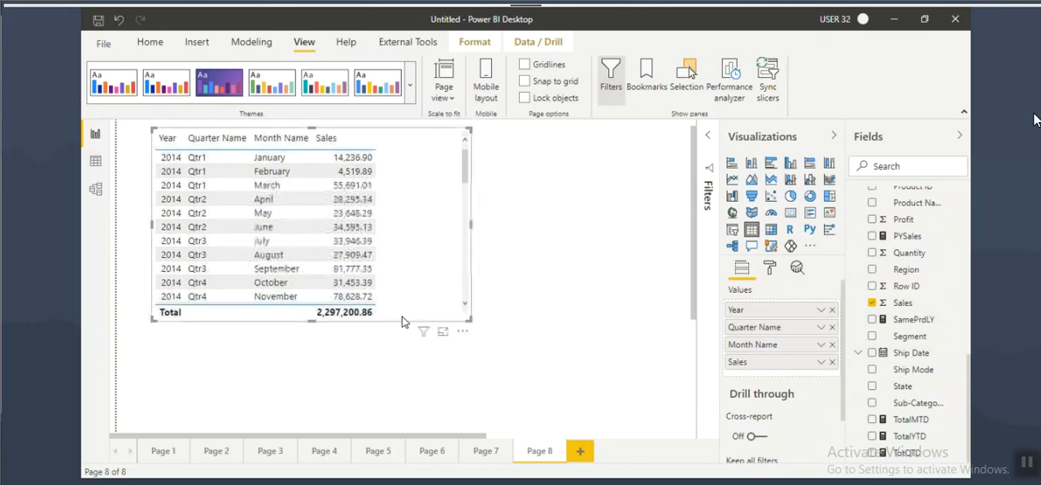
left_click(312, 328)
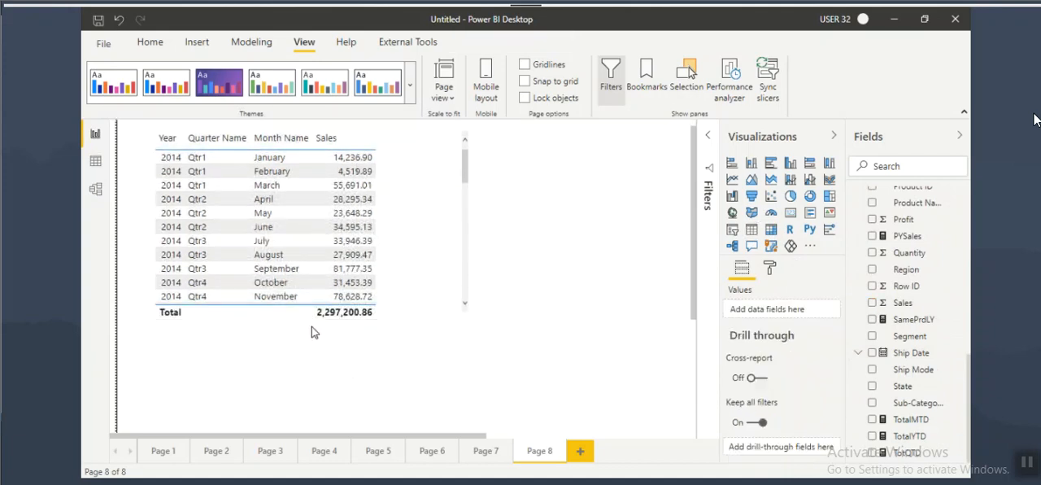
left_click(410, 309)
left_click_drag(323, 325, 313, 402)
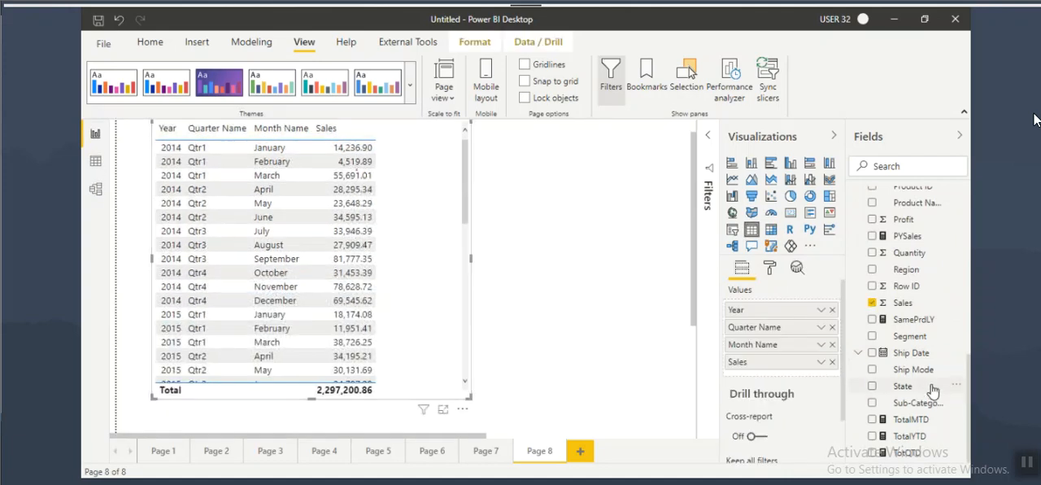
left_click_drag(910, 320, 430, 290)
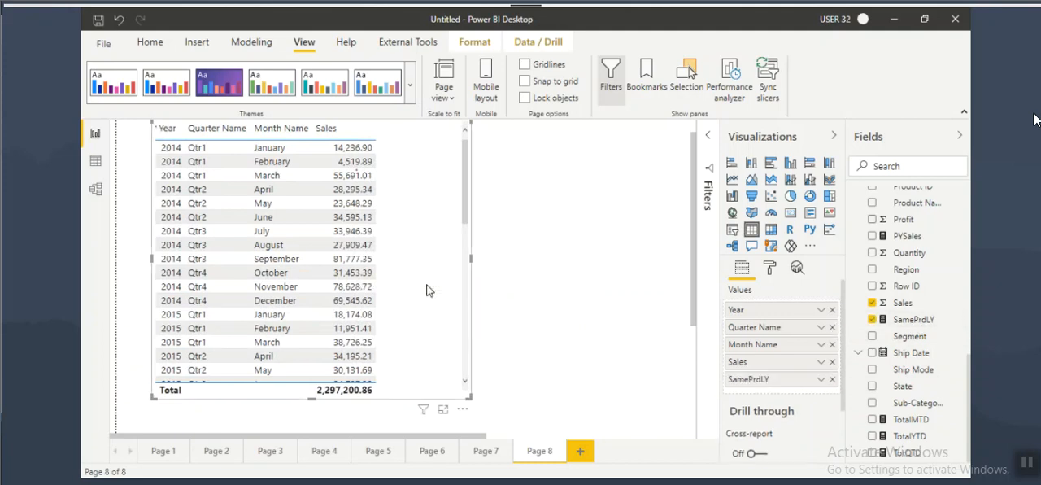
Step: Underline January 2015 and January 2014, and circle the matching 14,236.90 values in the Sales and SamePrdLY columns
left_click_drag(252, 324, 296, 326)
left_click_drag(159, 326, 219, 326)
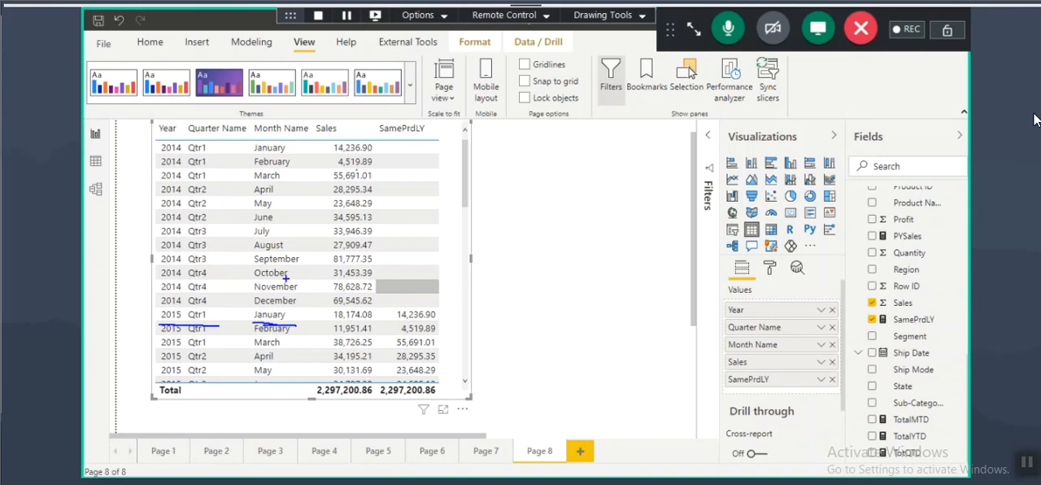
left_click_drag(158, 153, 287, 151)
mouse_move(377, 143)
left_mouse_down()
mouse_move(334, 140)
mouse_move(367, 155)
mouse_move(365, 139)
left_mouse_up()
mouse_move(431, 307)
left_mouse_down()
mouse_move(373, 307)
mouse_move(421, 298)
left_mouse_up()
Step: Box the blank 2014 SamePrdLY cells, mark several of them with dashes, and clear all the marks
left_click_drag(377, 136, 442, 305)
left_click_drag(399, 150, 435, 150)
left_click_drag(406, 169, 444, 169)
left_click_drag(410, 182, 432, 183)
left_click_drag(410, 195, 445, 196)
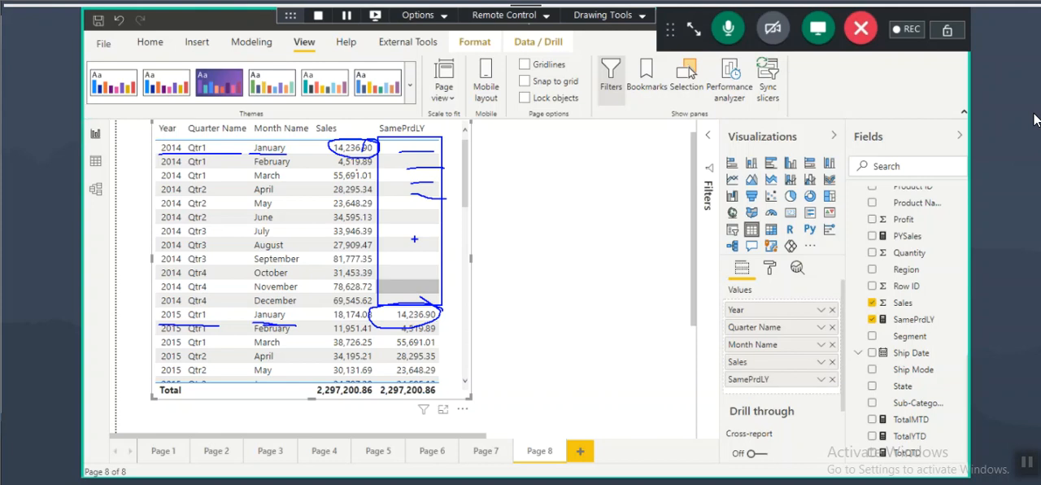
left_click_drag(892, 328, 955, 322)
key("Escape")
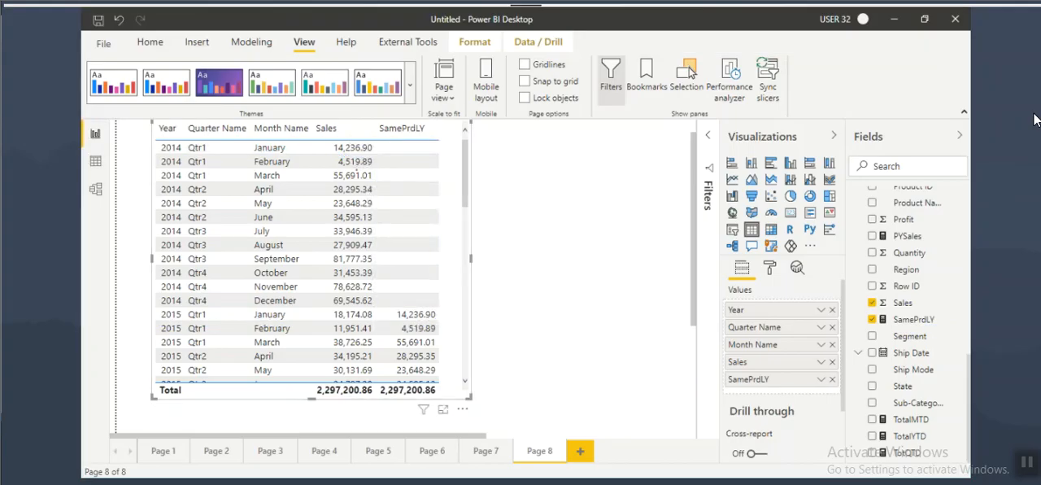
Step: Switch to the 8PM Feb 2021 Power Pivot.txt notes in Notepad and review the growth measure formulas, highlighting the MOM Growth heading
key("alt+Tab")
scroll(177, 223, "down", 3)
left_click_drag(99, 179, 275, 179)
scroll(179, 226, "down", 3)
left_click_drag(118, 196, 183, 208)
scroll(265, 229, "down", 4)
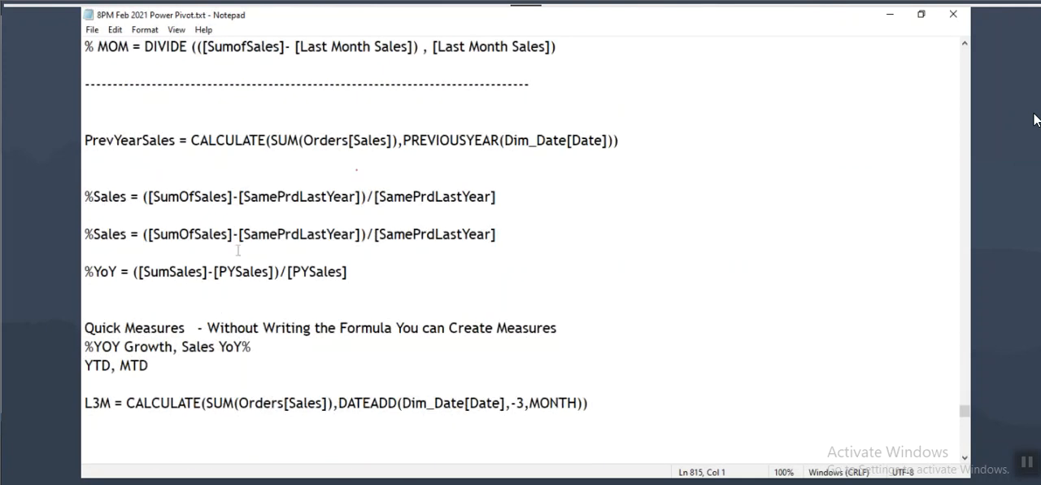
scroll(322, 286, "up", 3)
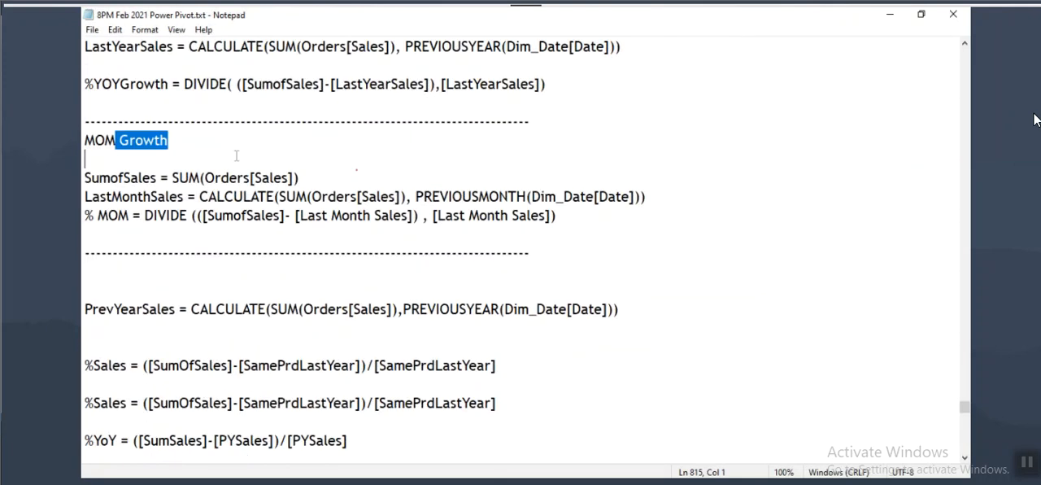
left_click(691, 33)
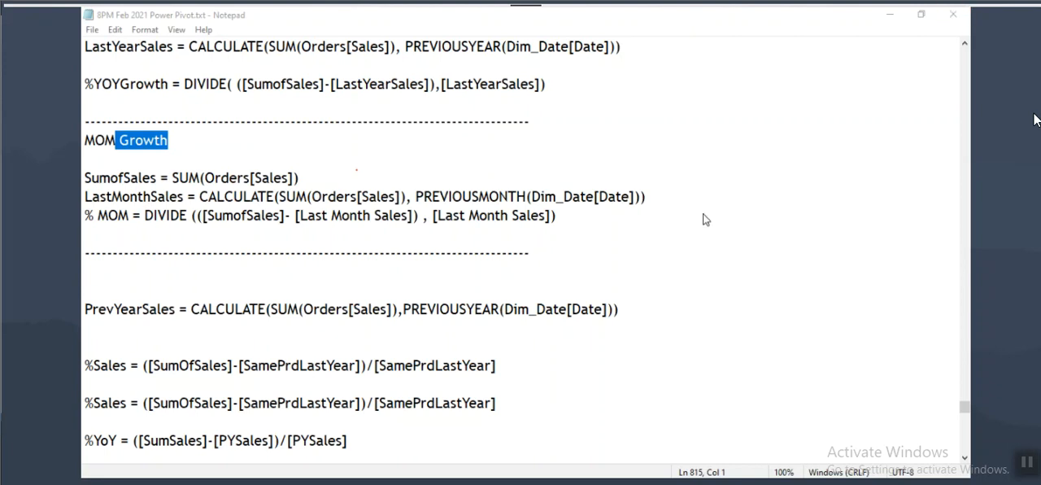
Step: Switch to Power BI Desktop, circle the December 2014 sales value, sketch an arrow from it up to July 2014, and clear the marks
key("alt+Tab")
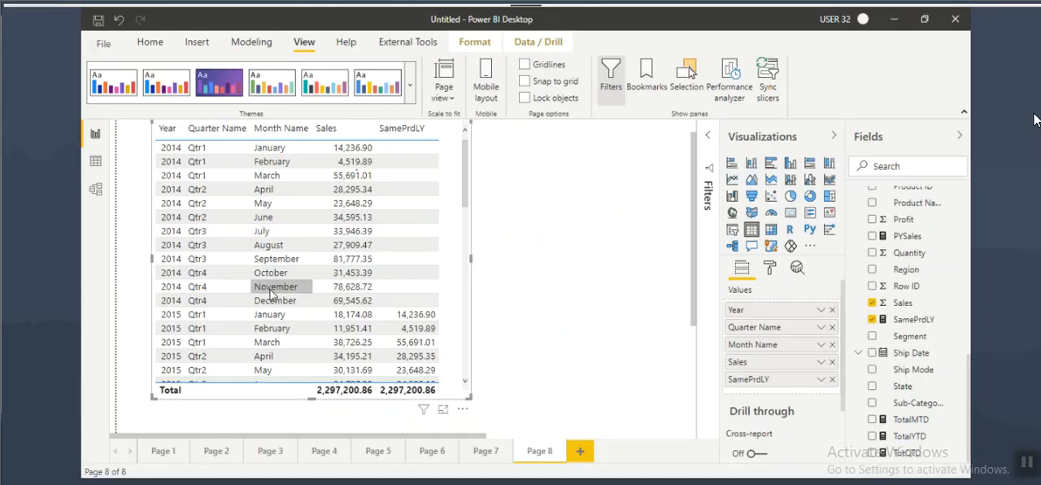
mouse_move(371, 308)
left_mouse_down()
mouse_move(379, 298)
mouse_move(334, 295)
mouse_move(385, 301)
mouse_move(410, 278)
mouse_move(374, 228)
mouse_move(382, 237)
left_mouse_up()
mouse_move(382, 296)
left_mouse_down()
mouse_move(326, 307)
mouse_move(375, 294)
left_mouse_up()
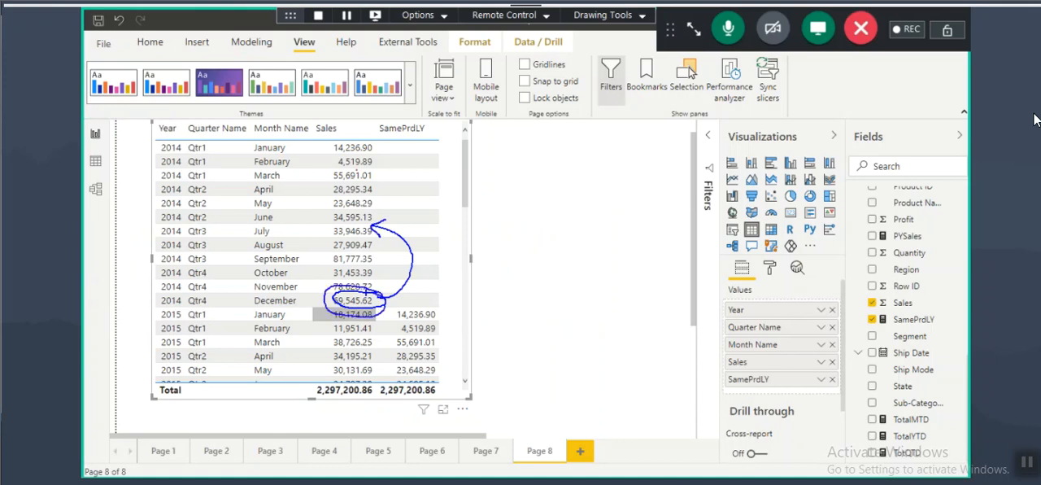
mouse_move(377, 222)
left_mouse_down()
mouse_move(353, 221)
mouse_move(367, 246)
mouse_move(379, 229)
left_mouse_up()
key("Escape")
Step: Switch to the Notepad notes and examine the Prev6MonthSales formula, highlighting PREVIOUSMONTH, DATEADD and the -6 argument
left_click(639, 474)
scroll(208, 224, "up", 6)
scroll(206, 223, "up", 15)
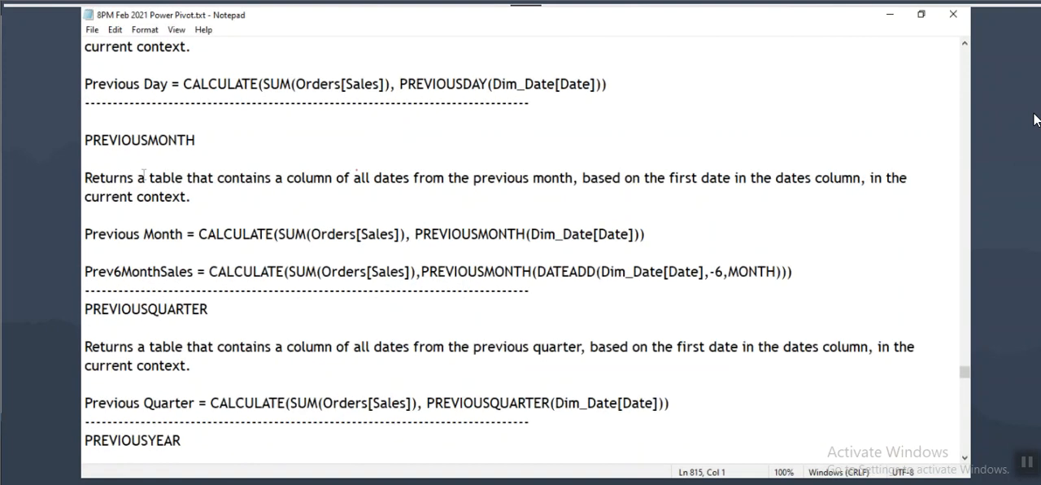
left_click_drag(132, 143, 177, 143)
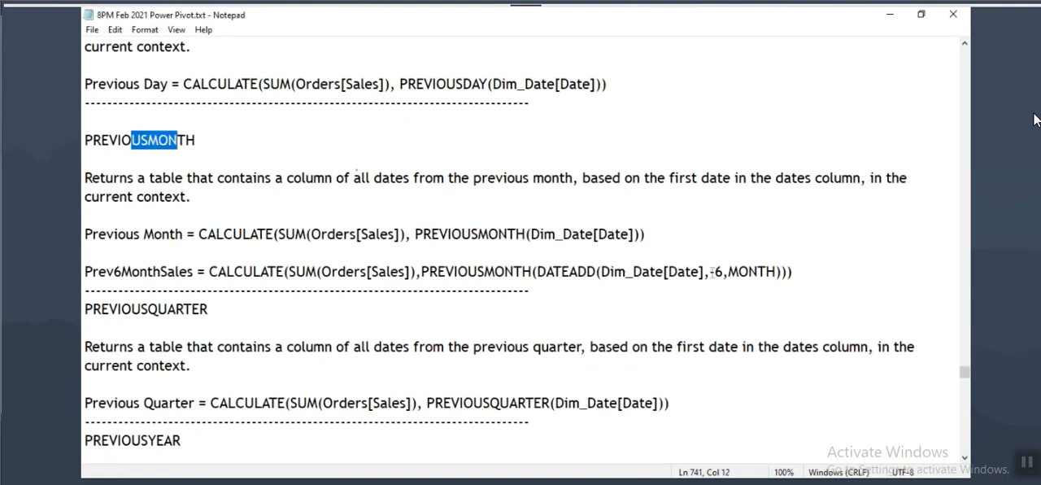
left_click_drag(710, 272, 723, 271)
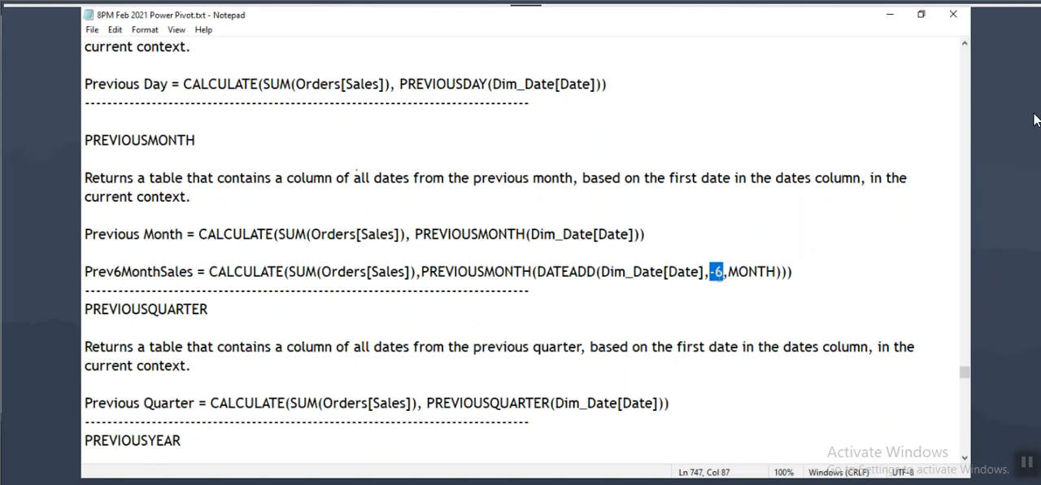
double_click(551, 272)
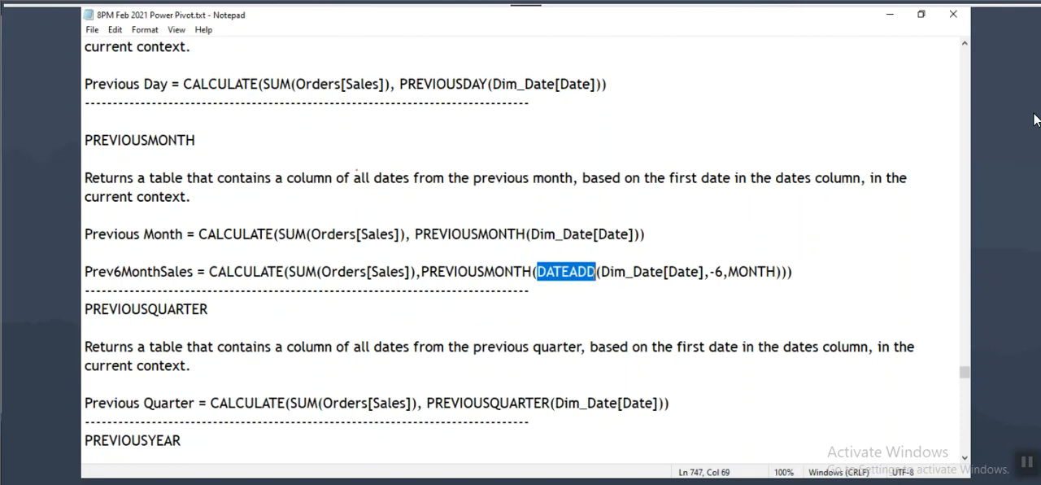
left_click_drag(93, 269, 161, 270)
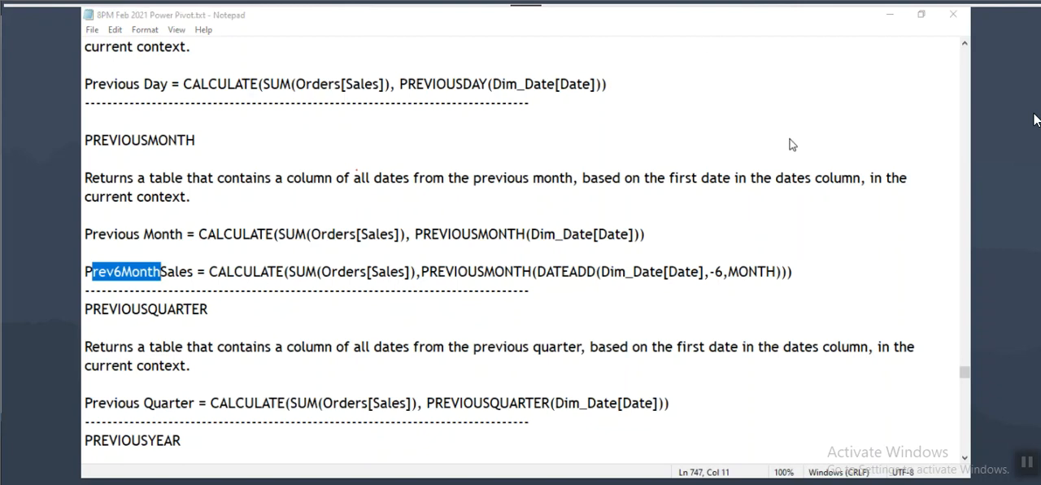
left_click_drag(92, 271, 168, 271)
left_click_drag(231, 271, 478, 271)
left_click_drag(532, 270, 595, 271)
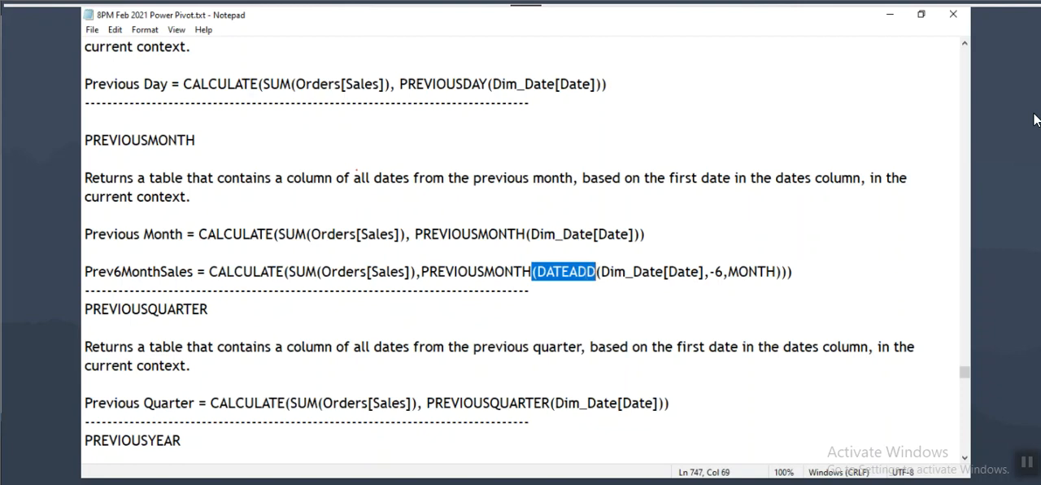
left_click(712, 54)
left_click_drag(714, 270, 729, 270)
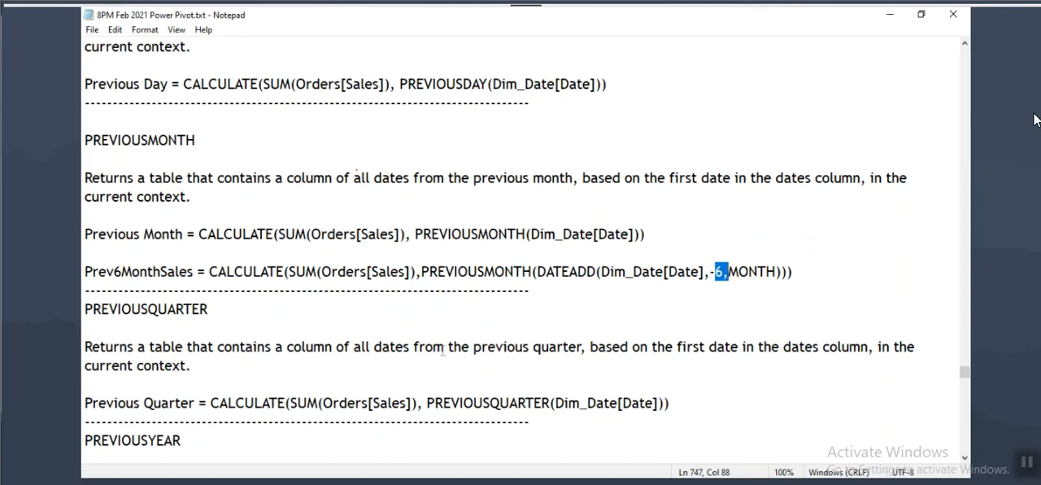
Step: Find the Quick Measures notes below the growth formulas, highlight their heading, and place the cursor after the L3M formula
scroll(443, 350, "down", 15)
scroll(492, 375, "down", 13)
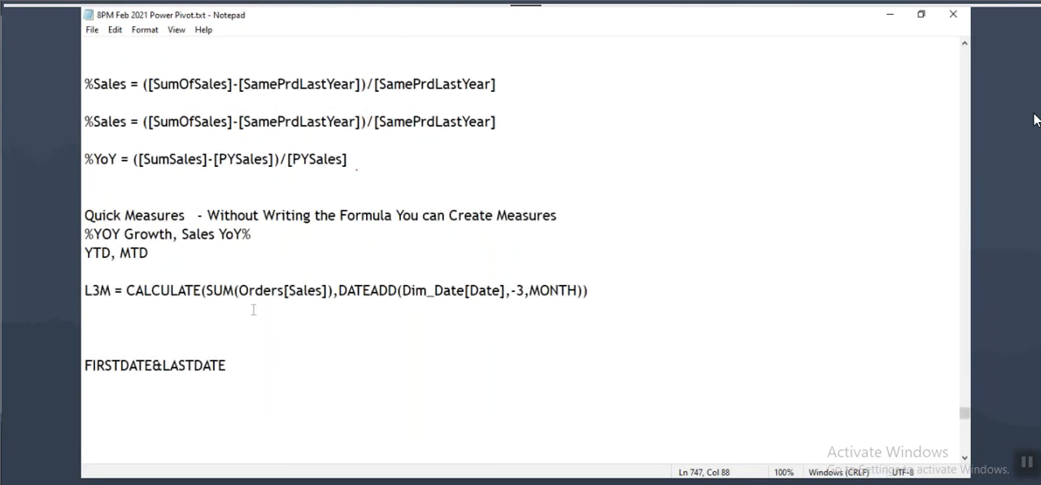
scroll(253, 309, "up", 2)
left_click_drag(85, 328, 186, 328)
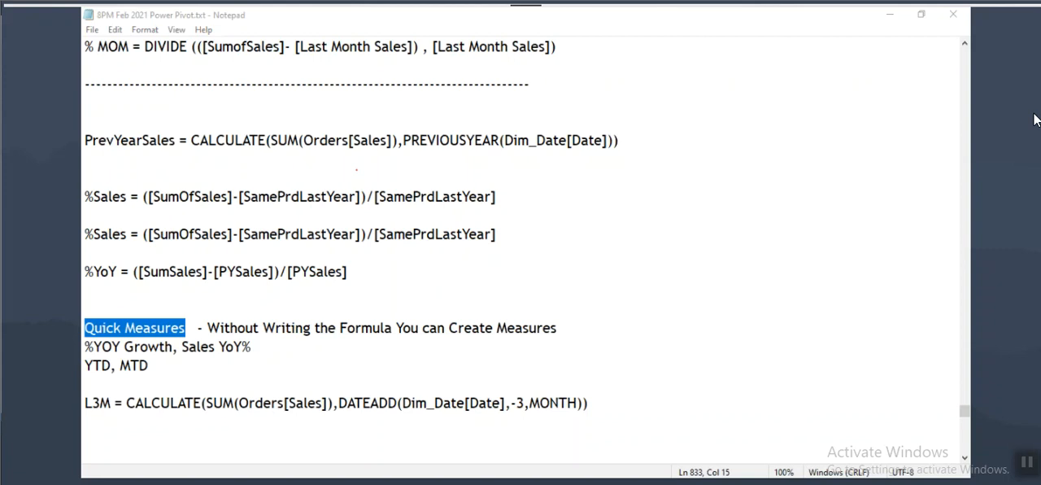
key("alt+Tab")
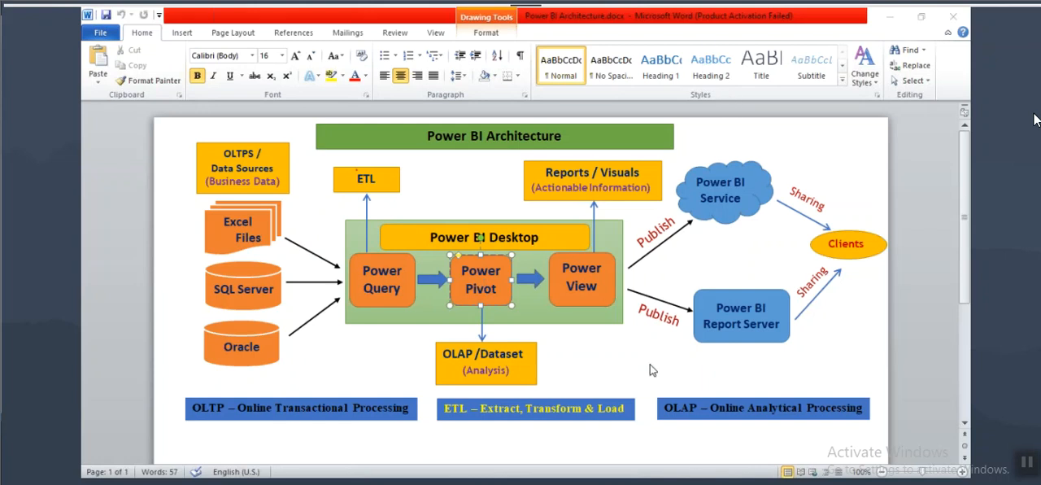
key("alt+Tab")
left_click(619, 402)
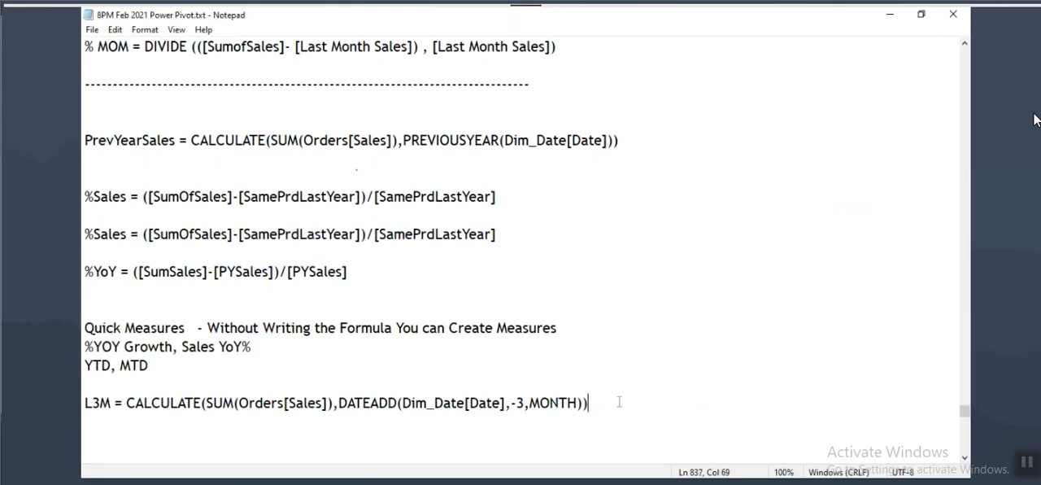
Step: Add several blank lines at the end of the notes, below FIRSTDATE&LASTDATE
scroll(653, 376, "down", 3)
left_click(267, 297)
left_click(269, 303)
key("Return")
key("Return")
key("Return")
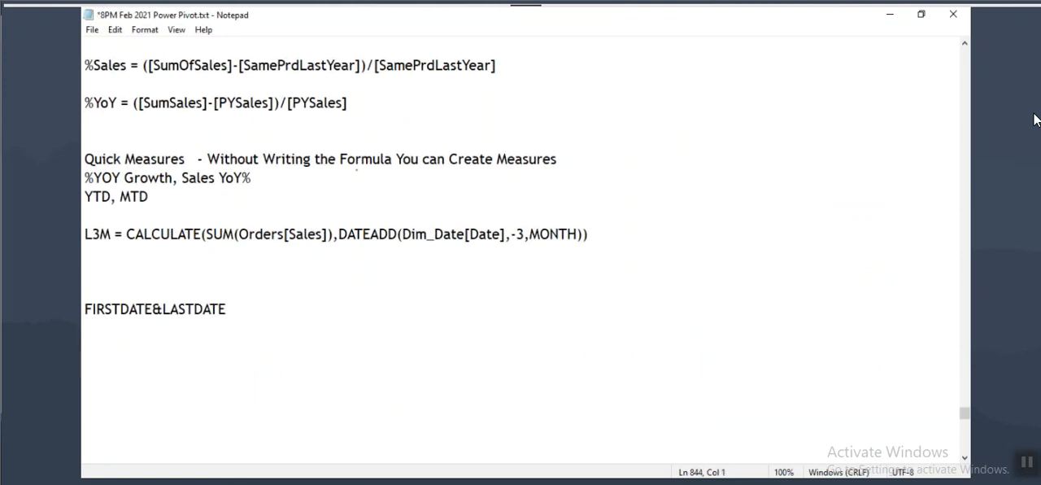
key("Return")
key("Return")
key("Return")
key("Return")
key("Return")
key("Return")
key("Return")
key("Return")
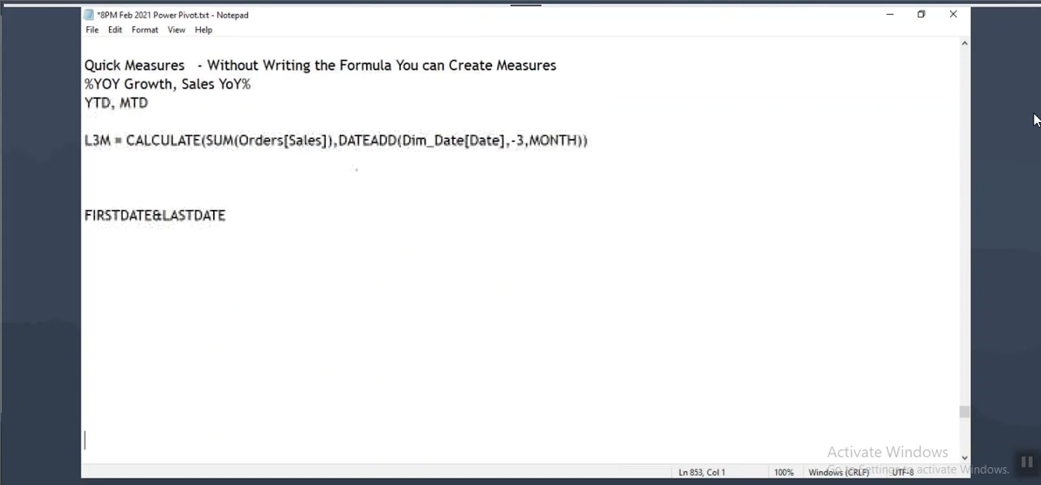
Step: Delete the FIRSTDATE&LASTDATE line below the L3M formula and highlight part of the Quick Measures heading
left_click(269, 215)
left_click(104, 248)
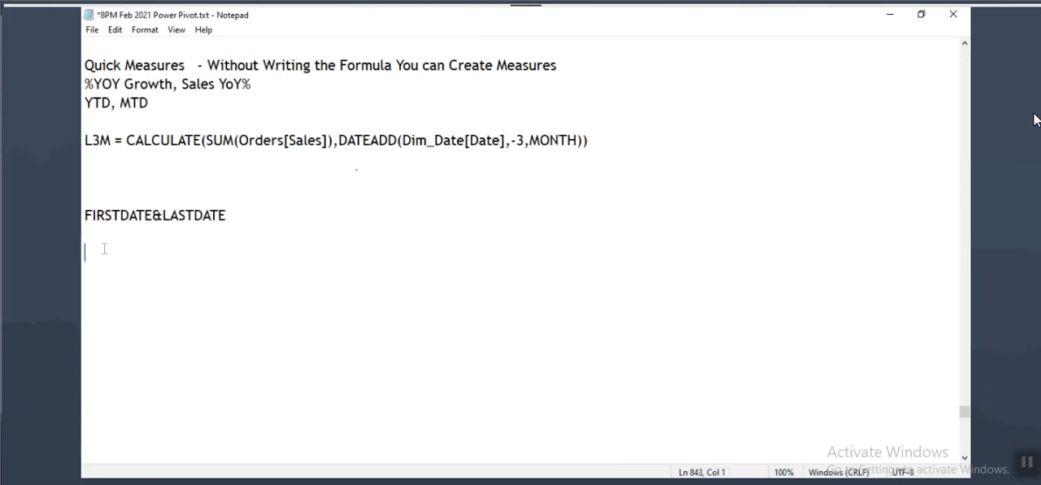
left_click_drag(244, 215, 165, 177)
key("Delete")
scroll(159, 183, "up", 2)
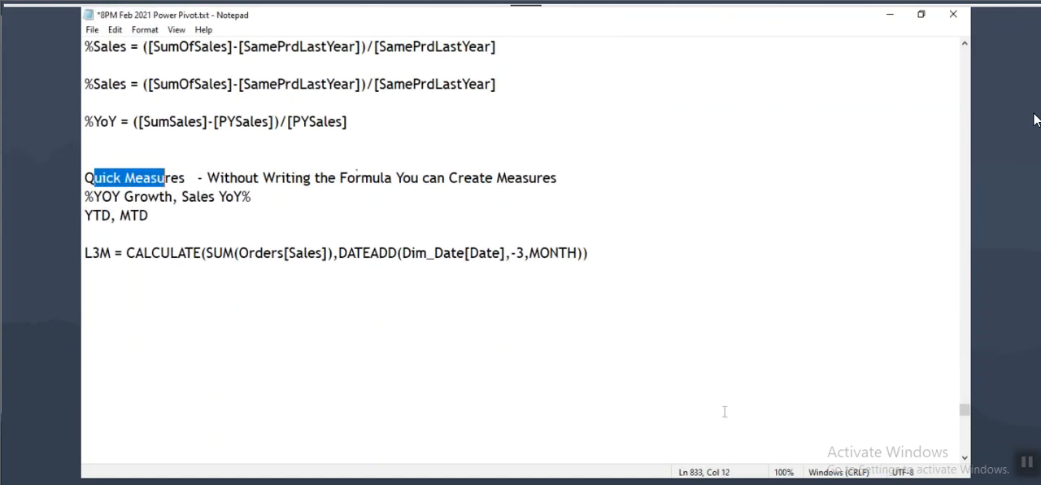
Step: Switch to Power BI Desktop, start a quick measure in the Orders table, and choose the Year-to-date total calculation
key("alt+Tab")
scroll(907, 258, "up", 5)
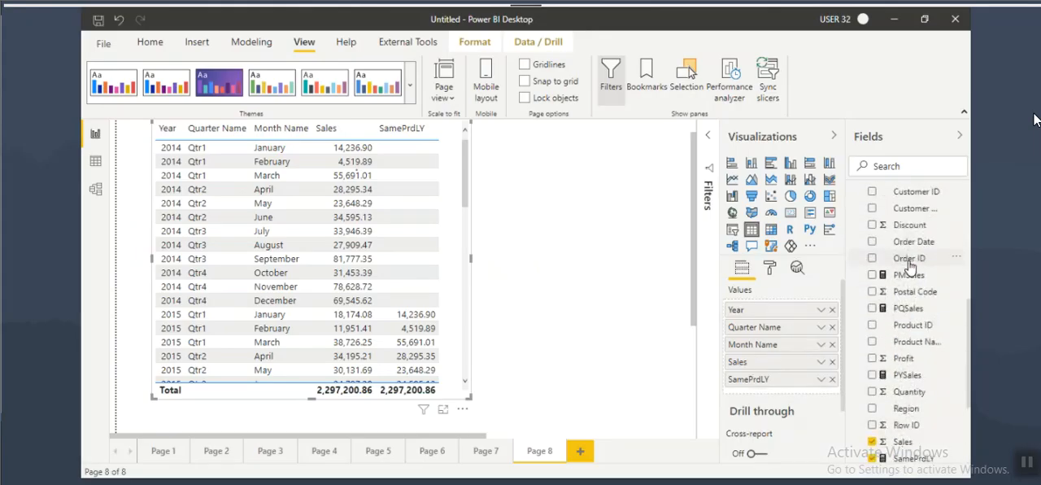
left_click(892, 316)
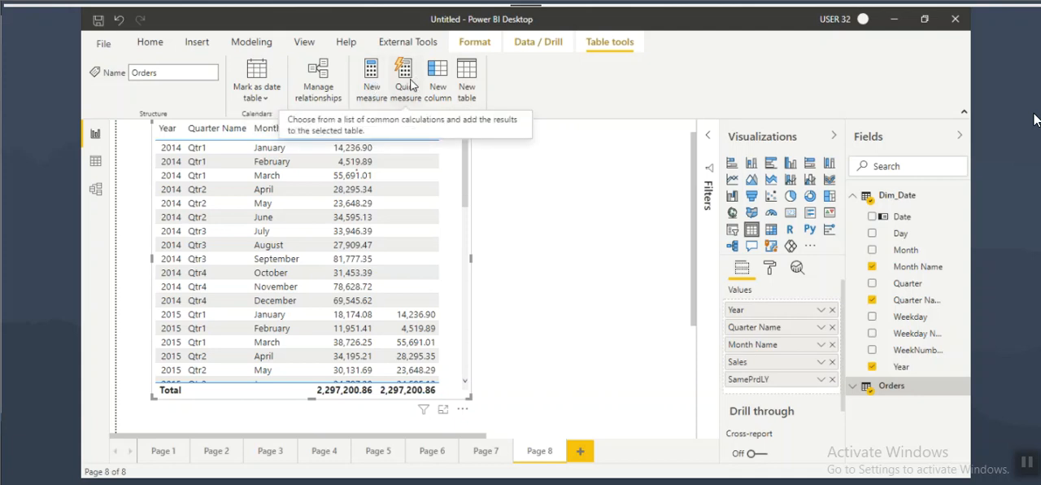
left_click(369, 96)
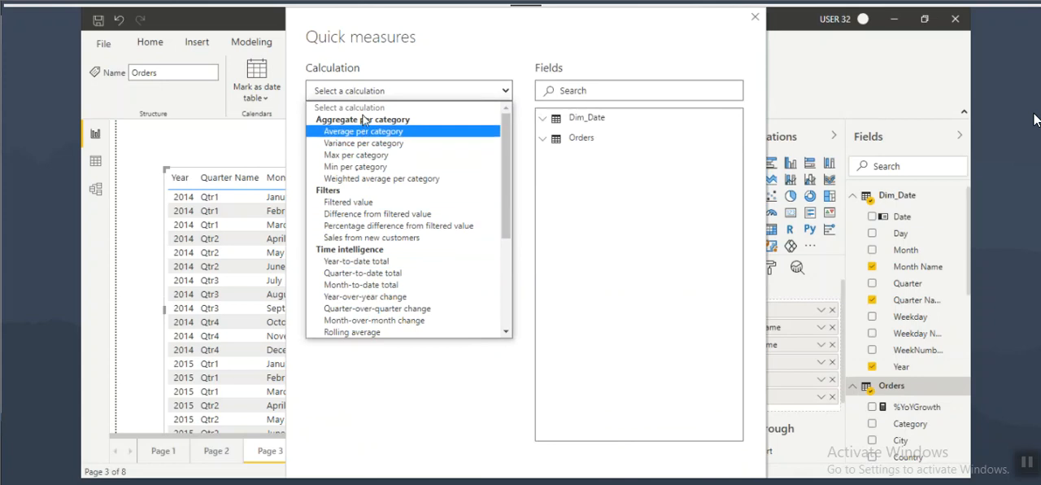
left_click(354, 260)
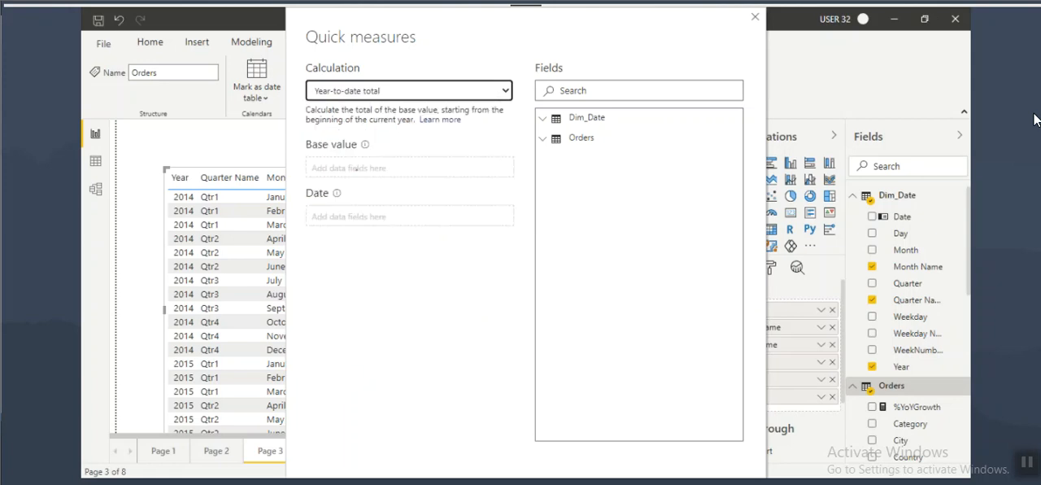
key("ctrl+2")
mouse_move(595, 452)
left_mouse_down()
mouse_move(660, 466)
mouse_move(569, 477)
mouse_move(659, 469)
left_mouse_up()
key("Escape")
key("super+d")
right_click(340, 264)
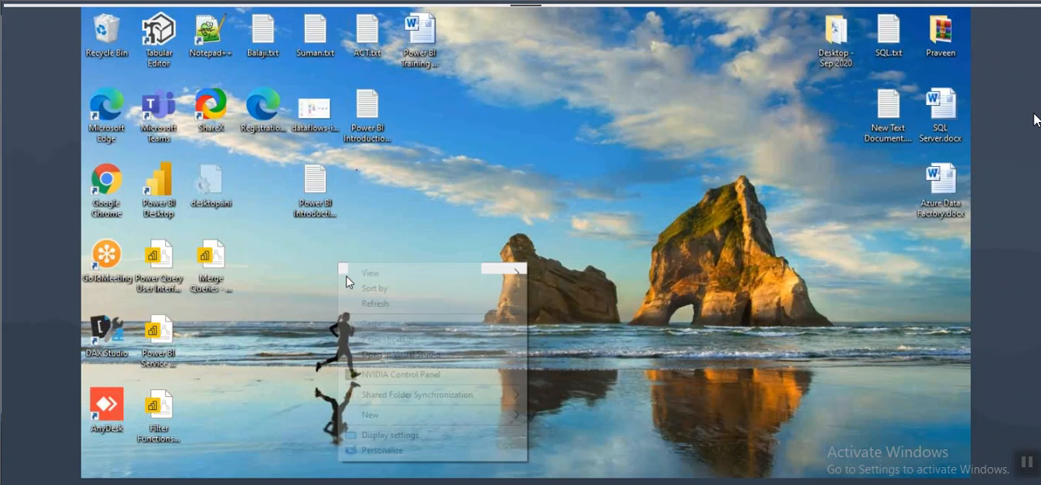
left_click(397, 449)
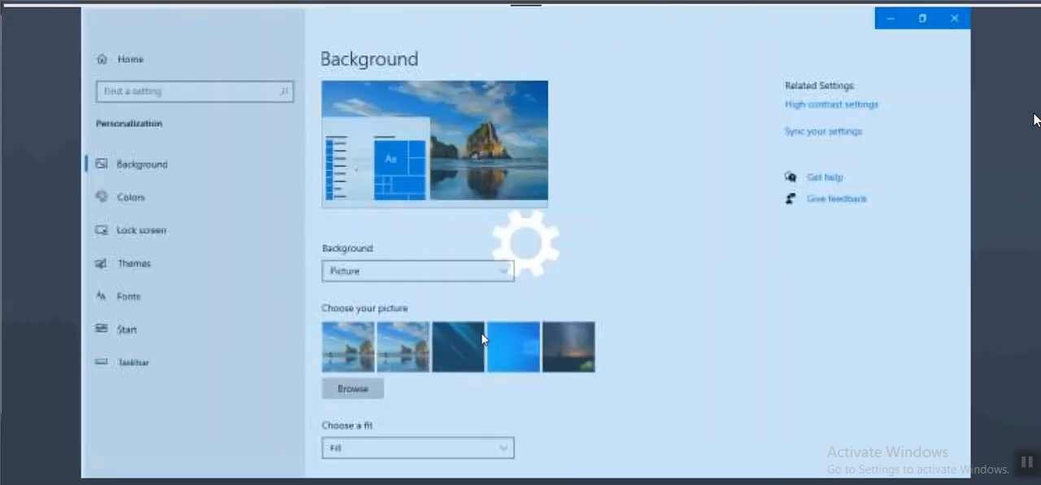
scroll(414, 371, "down", 1)
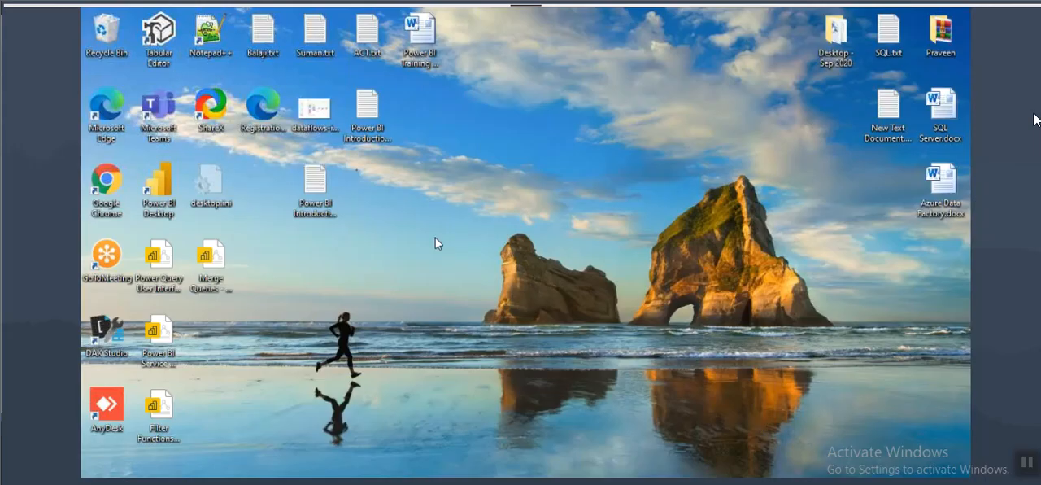
Step: Set the Windows display resolution to 1280 × 768, keep the change, and close the display settings
right_click(437, 242)
left_click(478, 404)
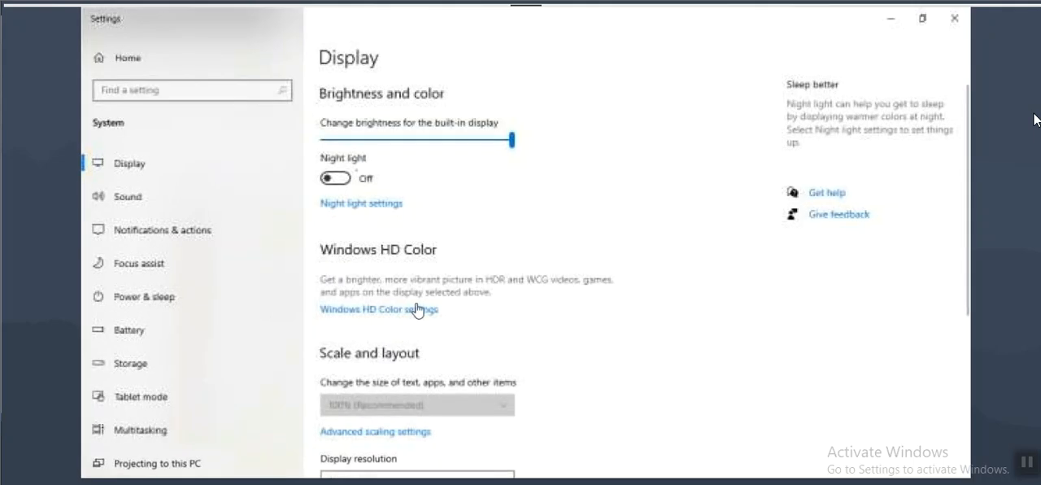
scroll(465, 326, "down", 5)
left_click(387, 265)
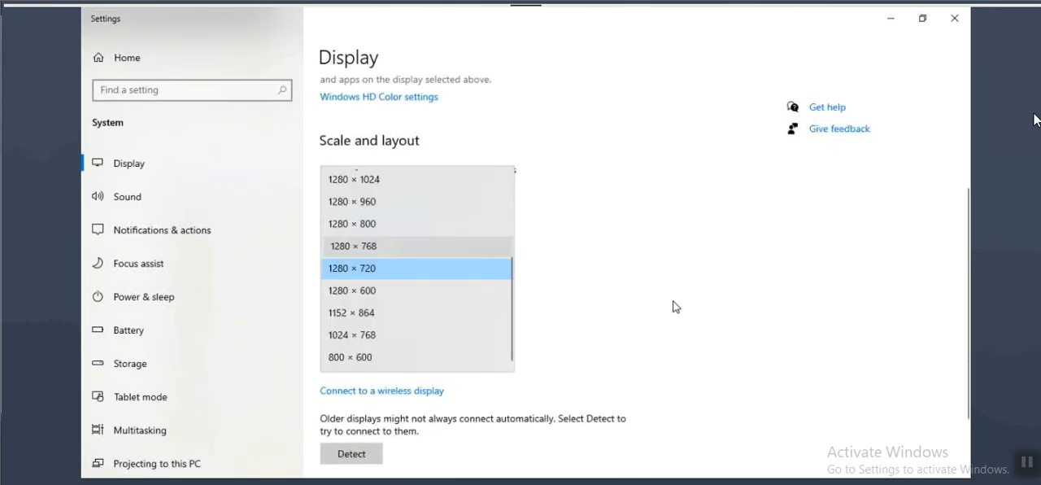
left_click(353, 245)
left_click(657, 288)
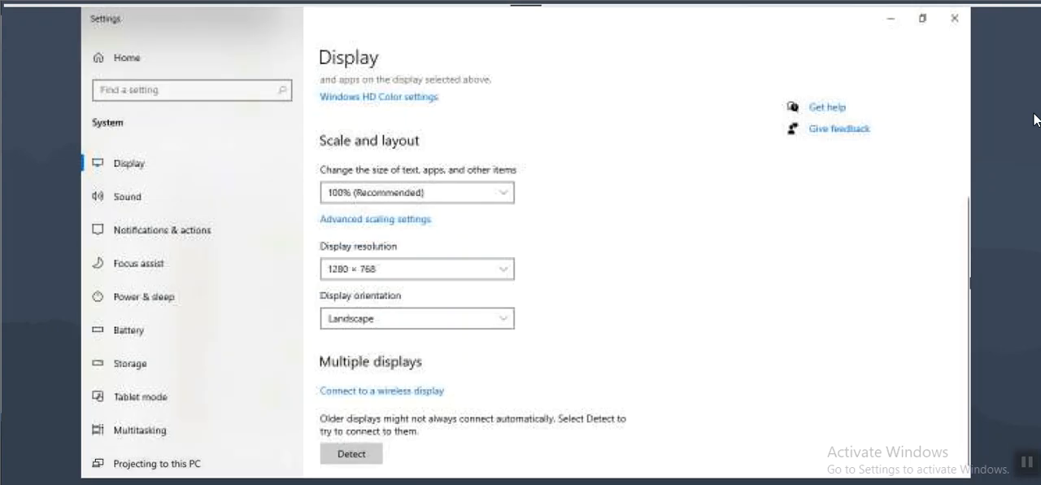
left_click(953, 18)
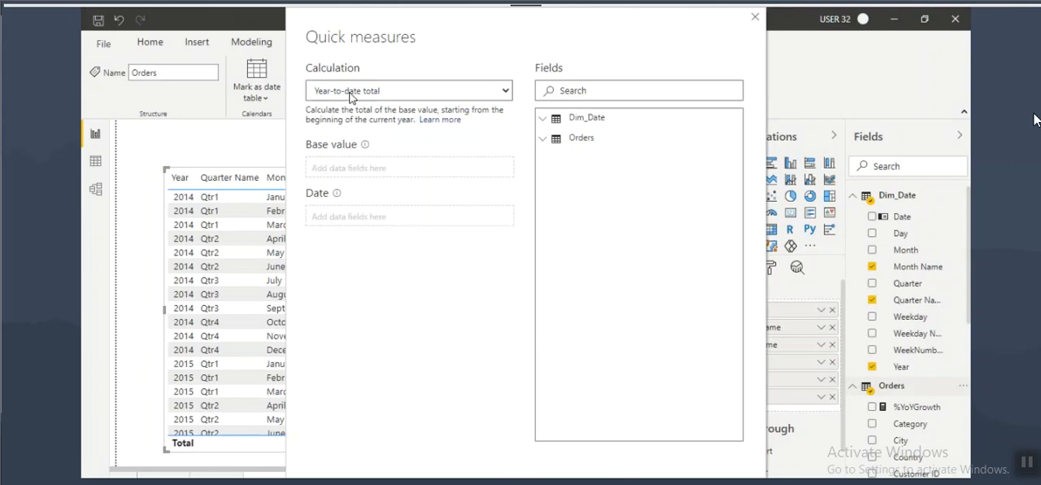
Step: Use Sum of Sales as the base value and the Dim_Date Date field as the date, and create the quick measure
left_click(542, 119)
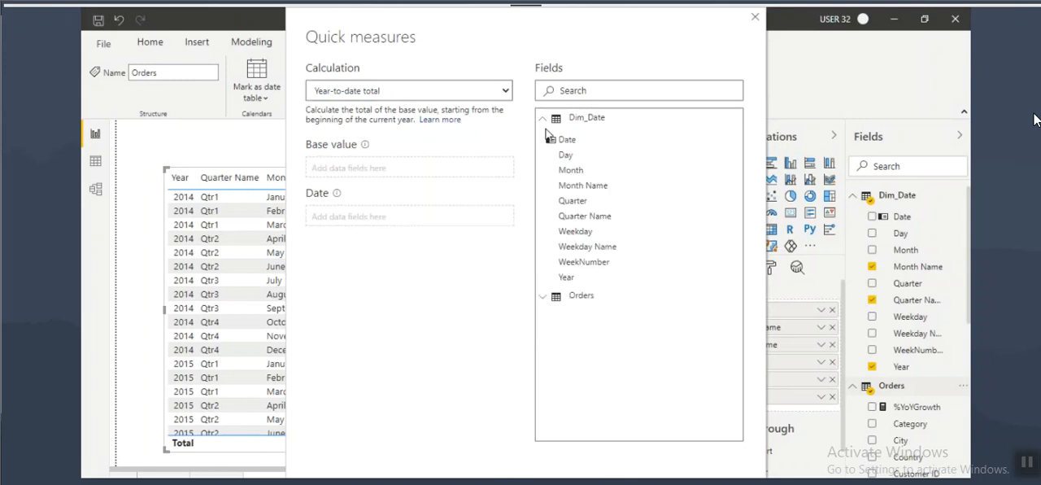
left_click(548, 303)
scroll(573, 358, "down", 5)
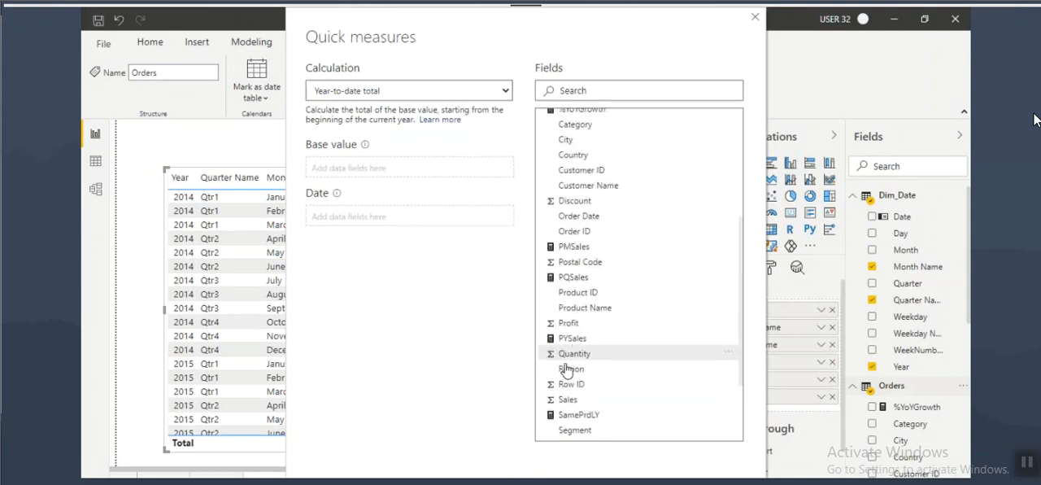
left_click_drag(572, 399, 349, 170)
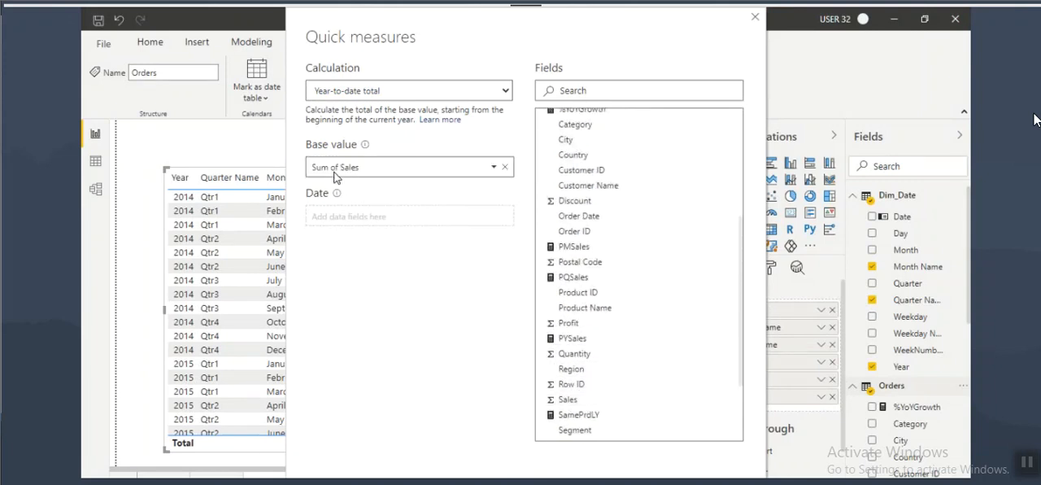
left_click(330, 214)
scroll(569, 229, "up", 5)
left_click_drag(567, 139, 346, 221)
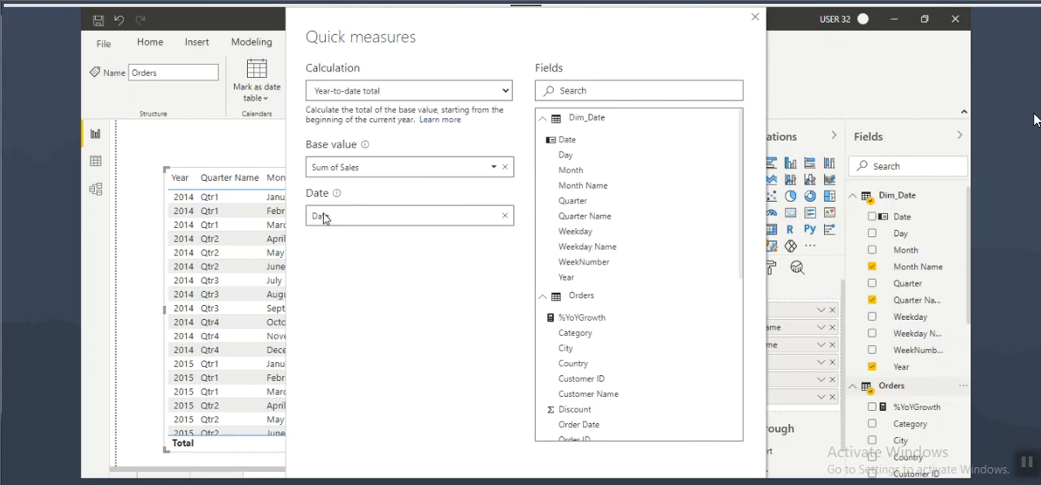
left_click(661, 482)
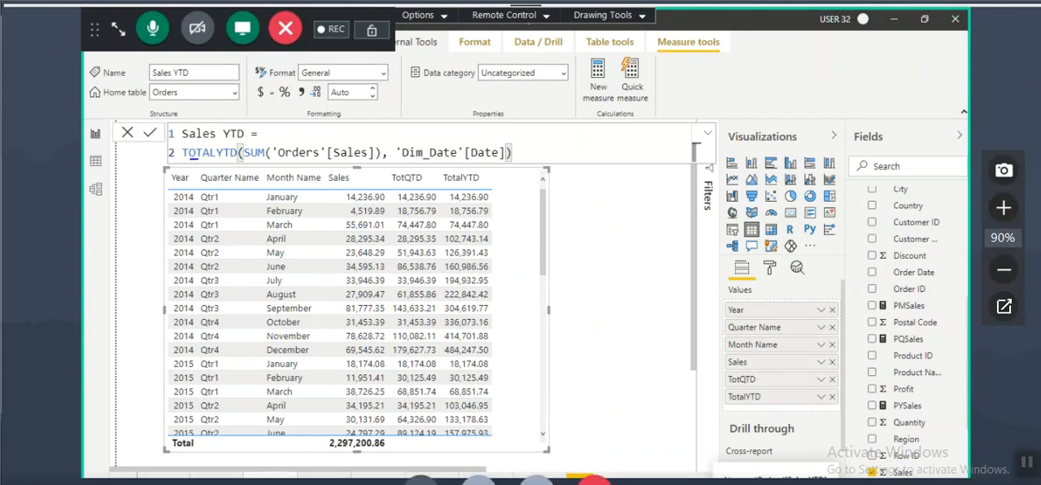
Step: Circle TOTALYTD and underline the Orders Sales and Dim_Date Date arguments in the Sales YTD formula, and clear the marks
mouse_move(226, 156)
left_mouse_down()
mouse_move(239, 107)
mouse_move(174, 102)
mouse_move(362, 151)
left_mouse_up()
mouse_move(419, 149)
left_mouse_down()
mouse_move(508, 145)
mouse_move(570, 96)
left_mouse_up()
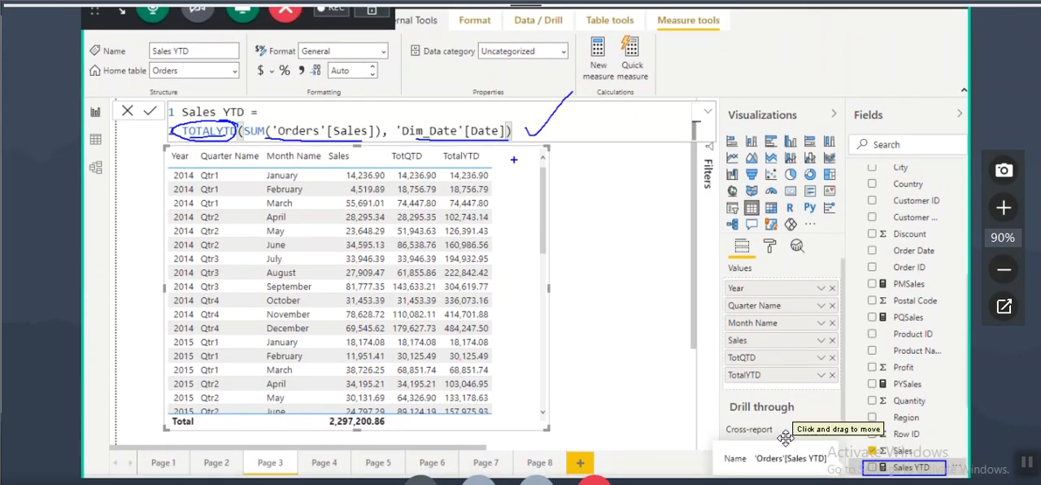
key("Escape")
Step: Add the Sales YTD measure to the Page 3 table, box the TotalYTD column for comparison, and clear the marks
left_click_drag(920, 473, 602, 289)
left_click_drag(440, 151, 491, 376)
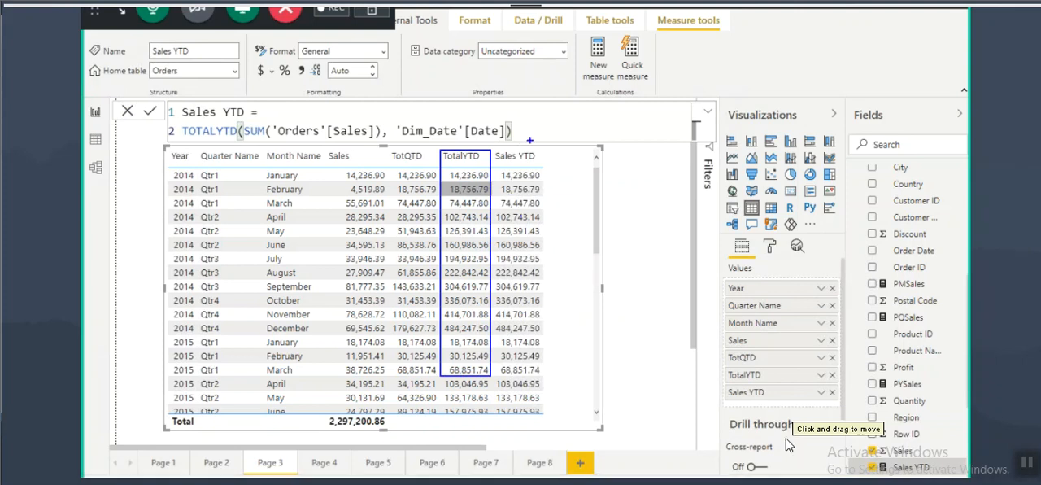
left_click_drag(553, 148, 530, 174)
key("Escape")
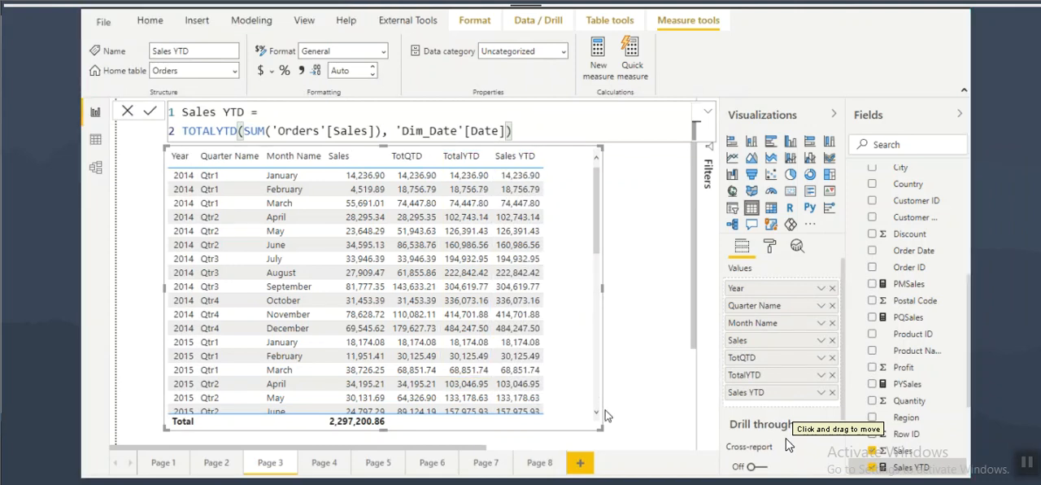
Step: Switch to the notes, highlight the line describing Quick Measures, and return to Power BI Desktop
key("alt+Tab")
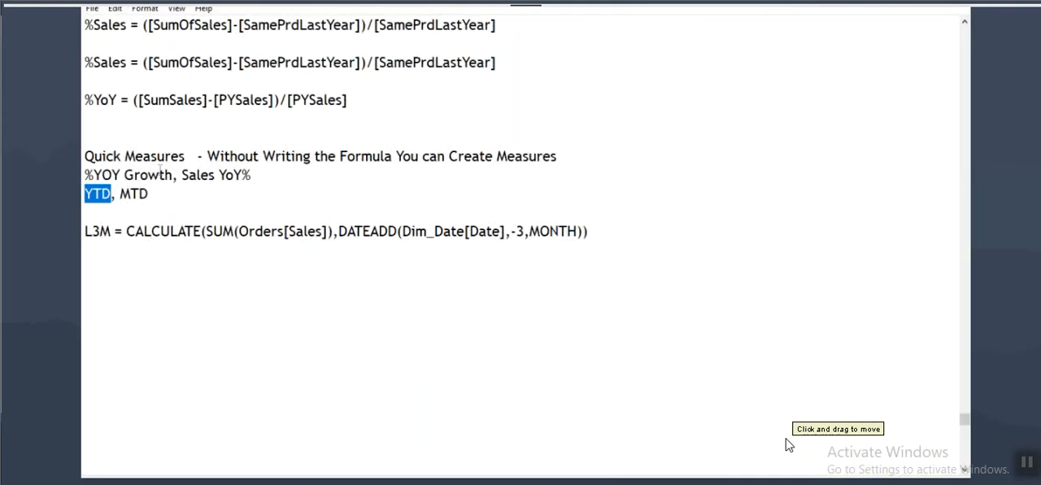
left_click_drag(102, 156, 544, 155)
left_click_drag(437, 155, 536, 155)
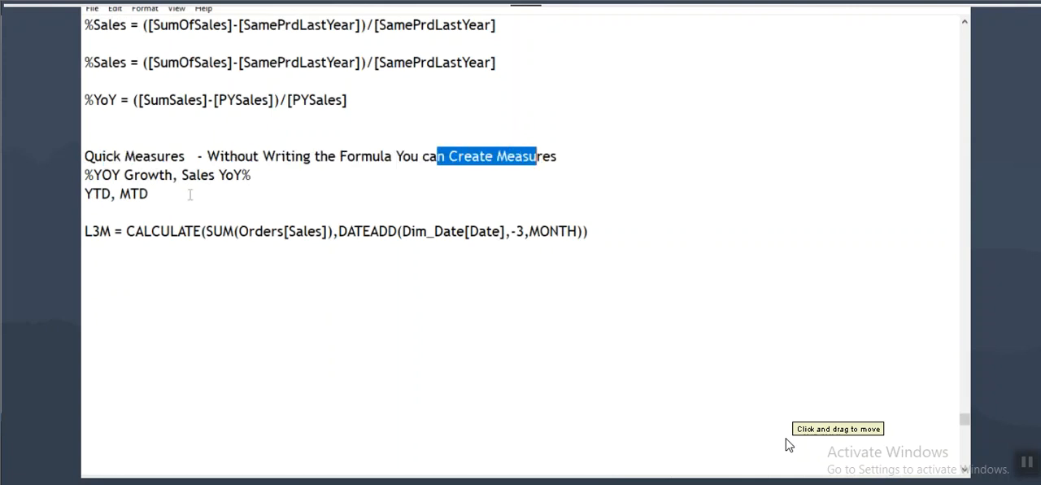
key("alt+Tab")
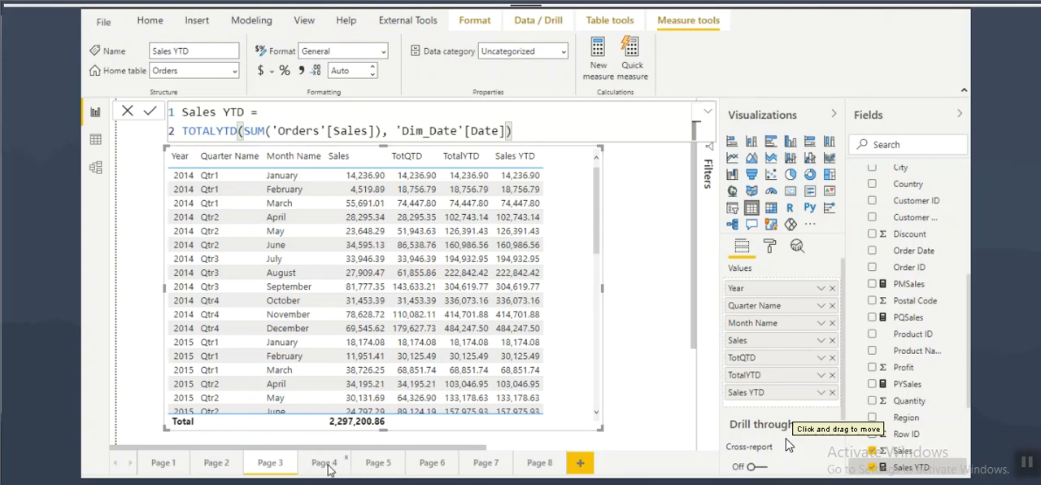
Step: Look through the report pages, go to Page 1, and widen the table of yearly Sales, PYSales and %YoYGrowth
left_click(486, 462)
left_click(215, 462)
left_click(270, 462)
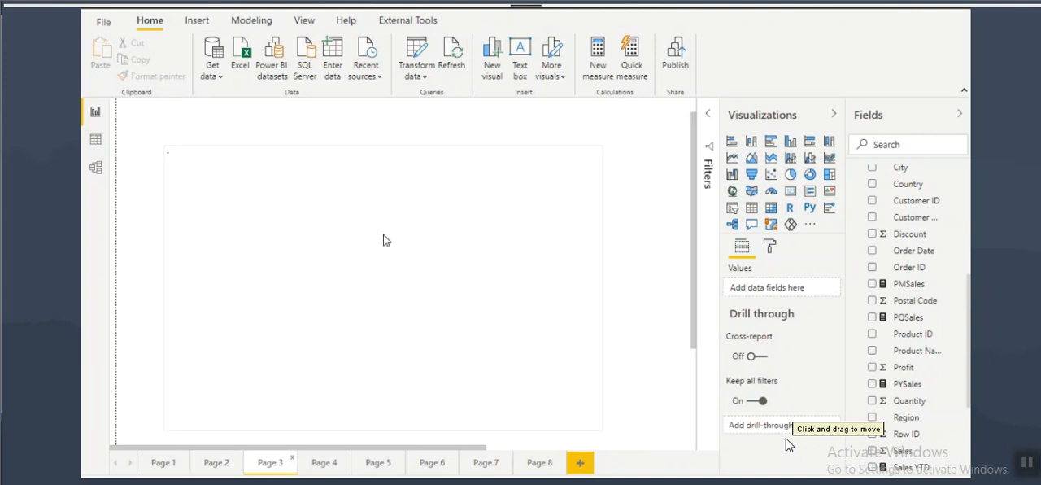
left_click(324, 464)
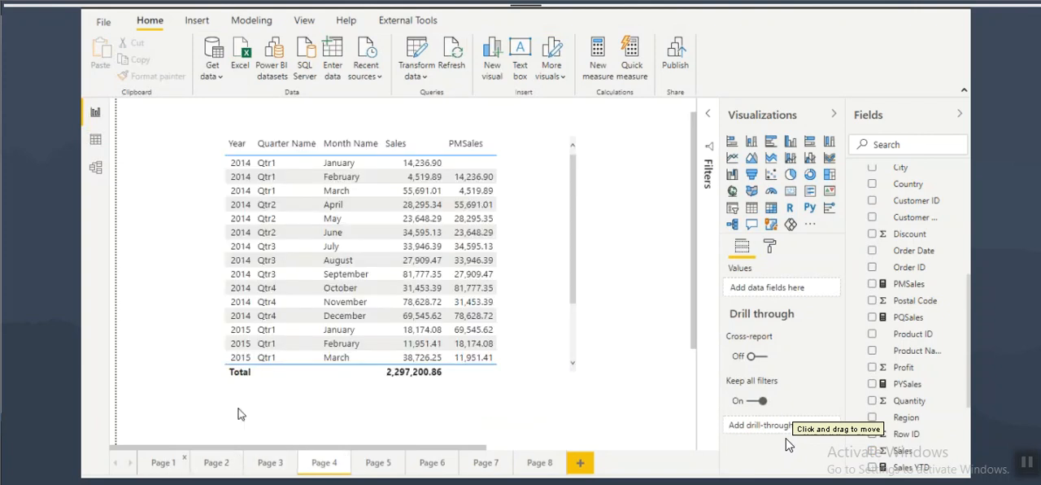
left_click(162, 462)
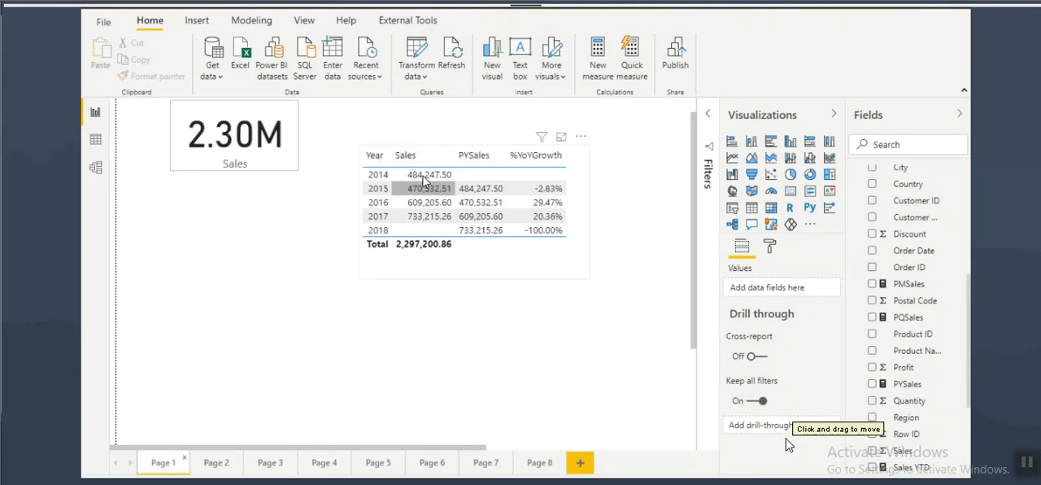
left_click(590, 217)
left_click_drag(590, 213, 642, 213)
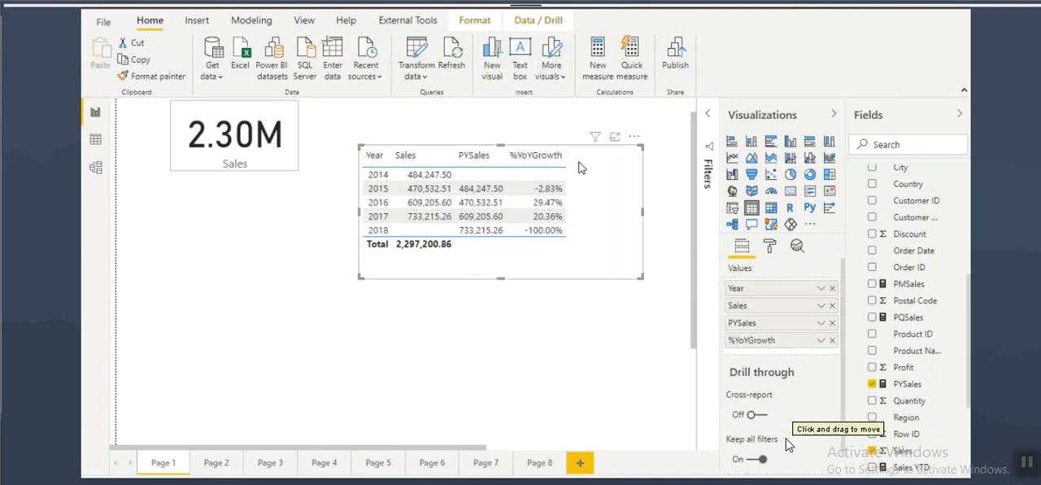
Step: Start a new quick measure in the Orders table using the Year-over-year change calculation
scroll(891, 274, "up", 3)
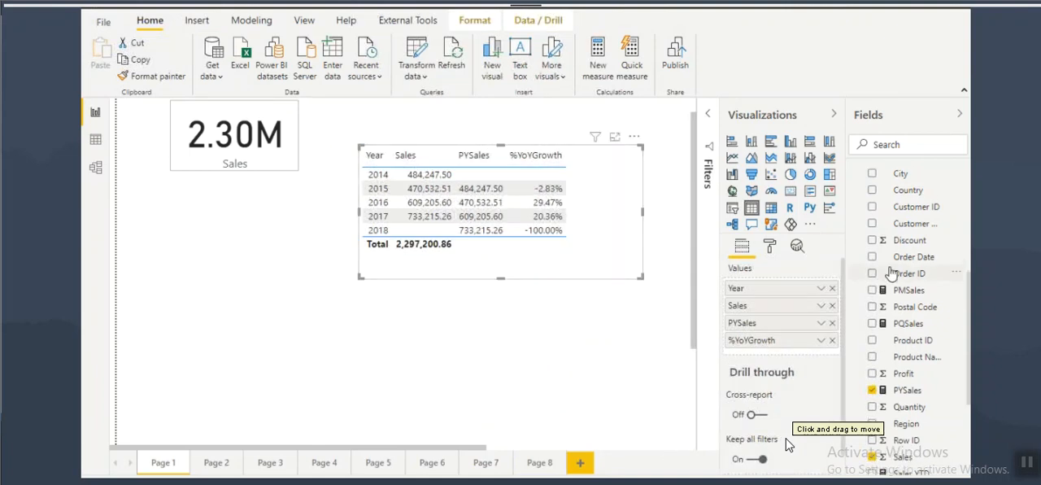
left_click(891, 317)
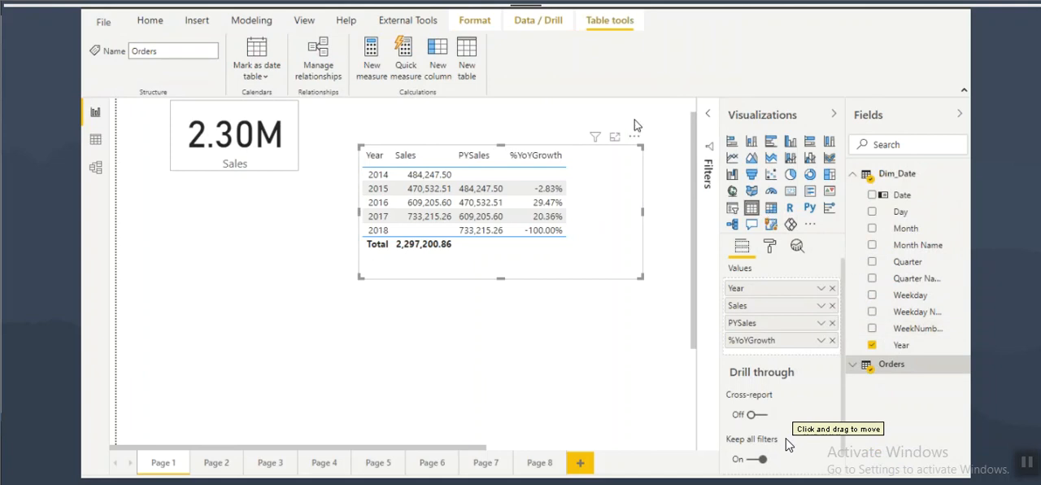
left_click(400, 55)
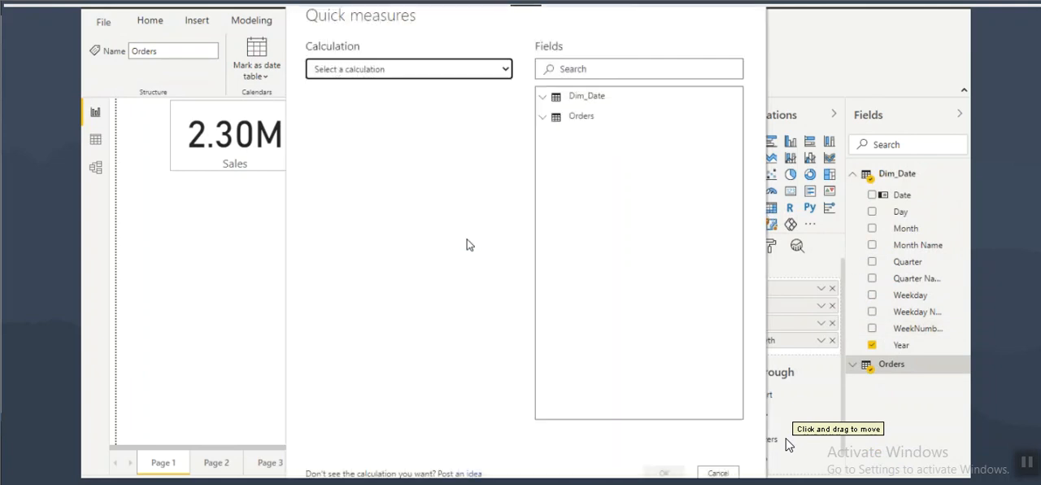
left_click(367, 72)
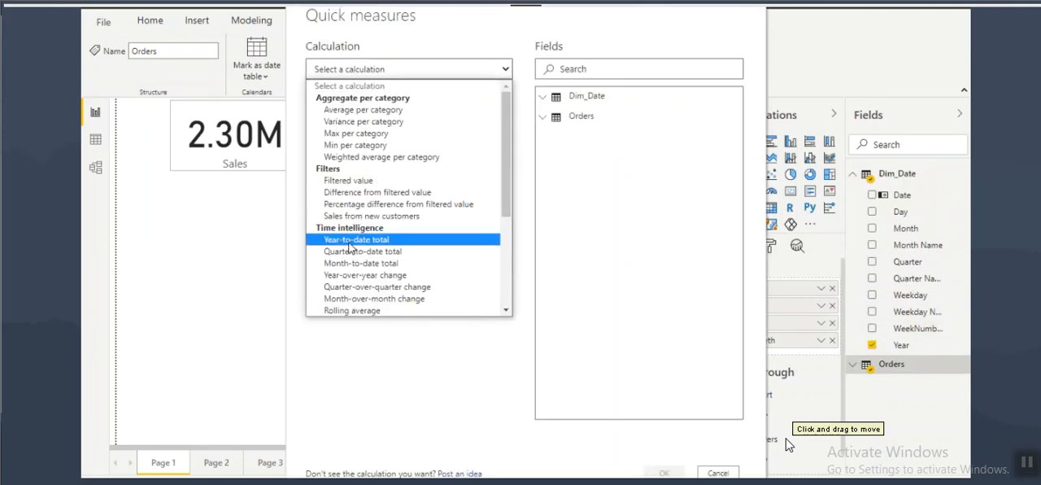
scroll(361, 259, "down", 4)
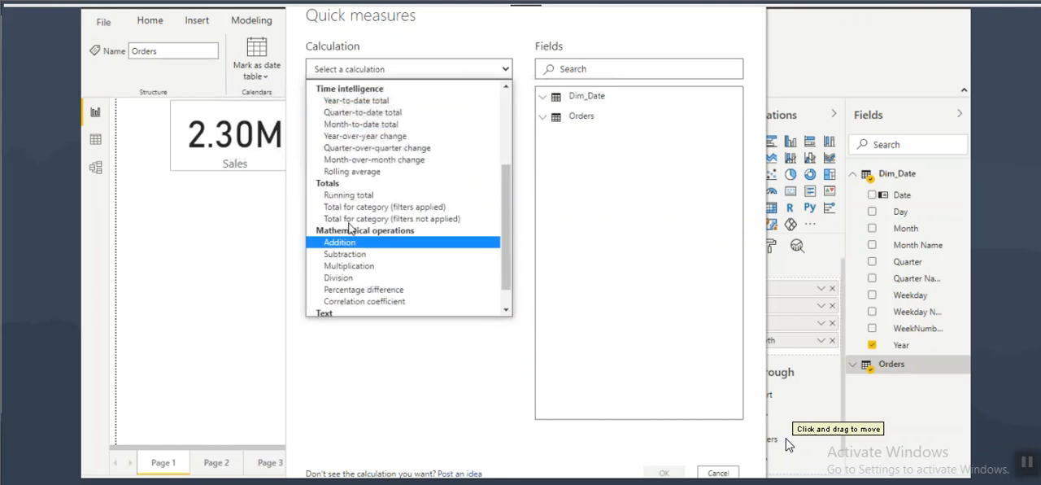
left_click(369, 136)
left_click(388, 147)
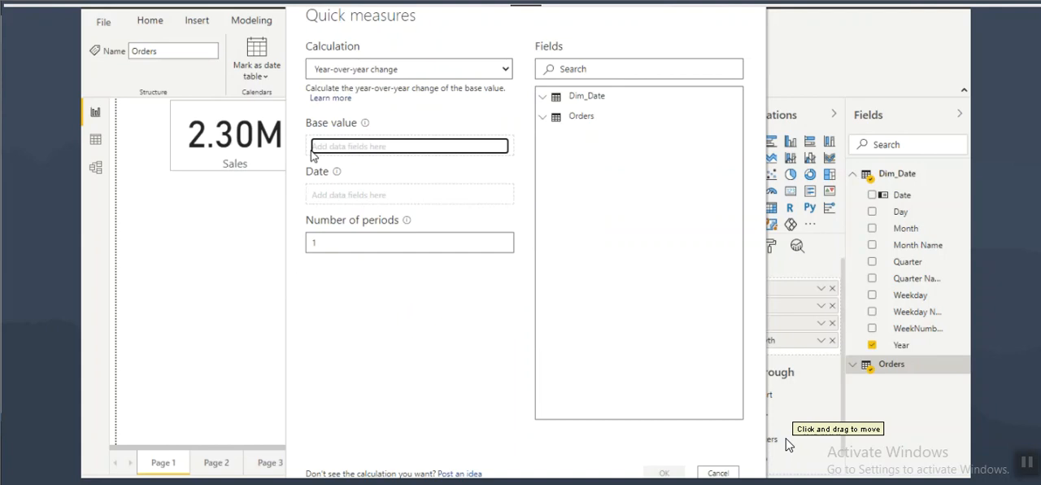
Step: Set Sum of Sales as the base value and the Dim_Date Date field as the date, and create the year-over-year measure
left_click(543, 116)
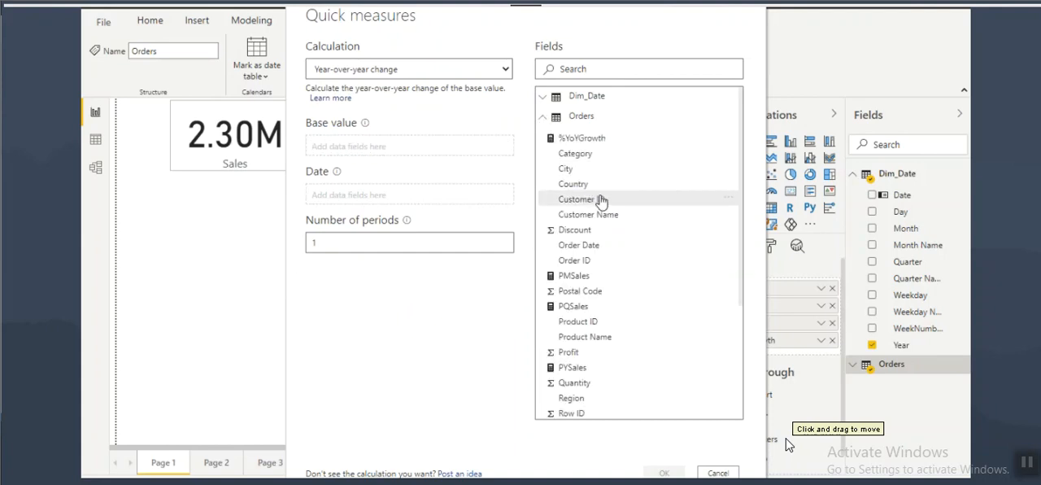
scroll(598, 232, "down", 3)
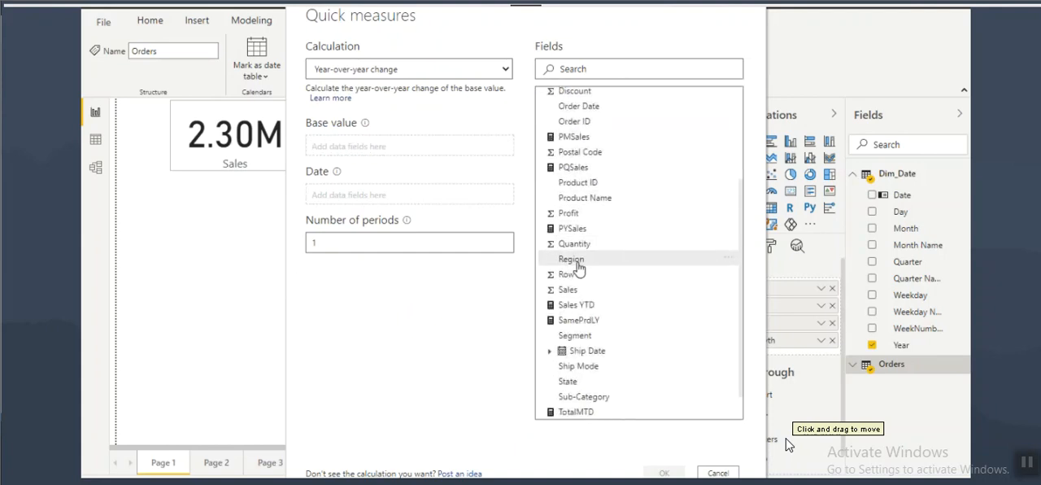
scroll(573, 268, "down", 1)
left_click_drag(571, 261, 351, 155)
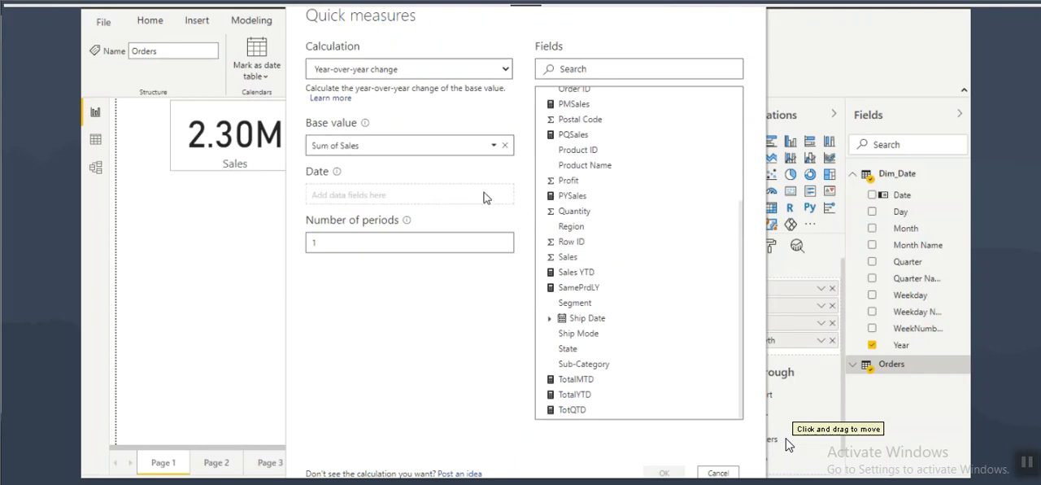
scroll(597, 166, "up", 5)
left_click(593, 99)
left_click_drag(566, 118, 380, 199)
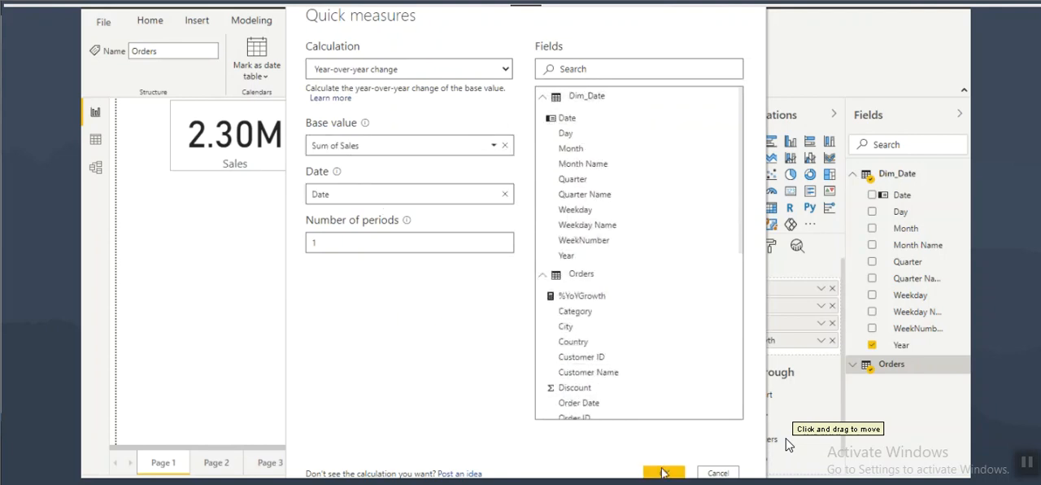
left_click(662, 473)
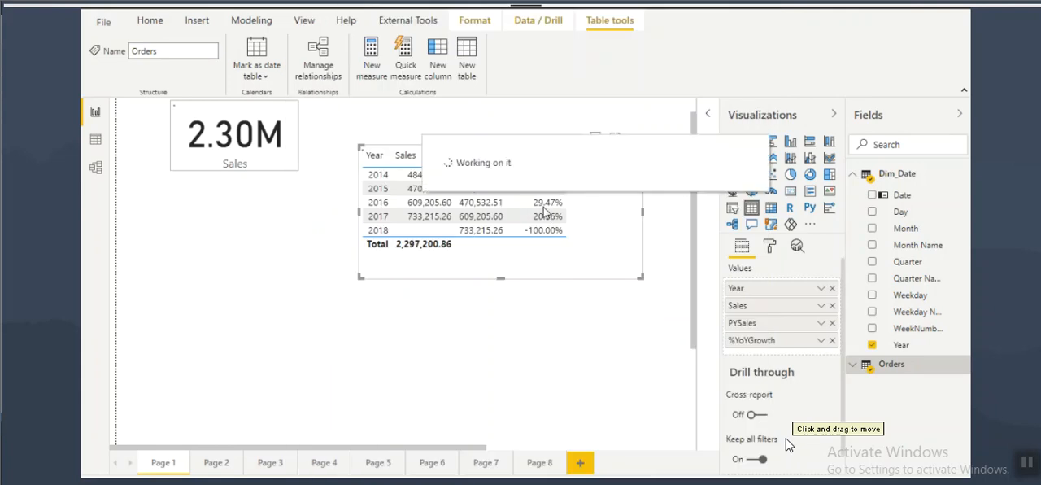
Step: Add the Sales YoY% measure from Orders to the Page 1 table beside %YoYGrowth
left_click(891, 368)
scroll(902, 382, "down", 10)
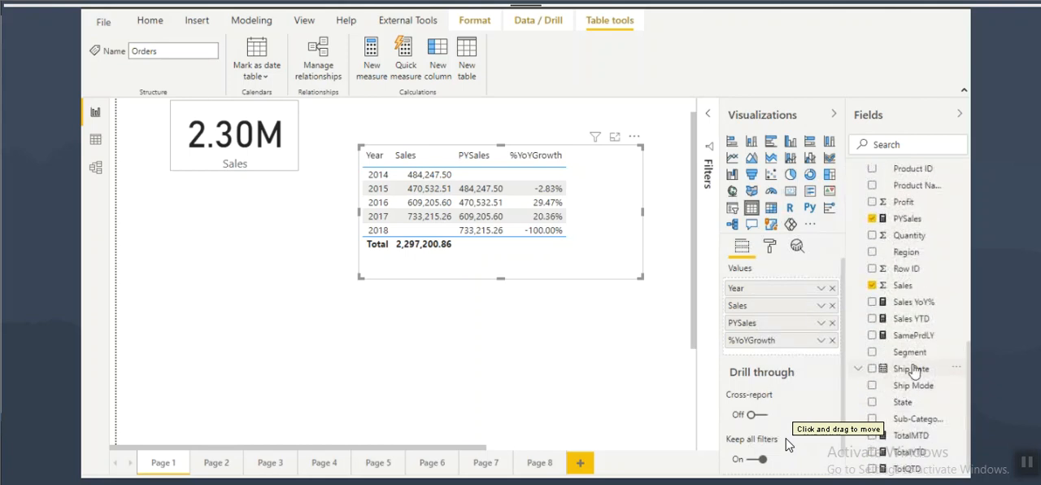
left_click_drag(917, 302, 589, 204)
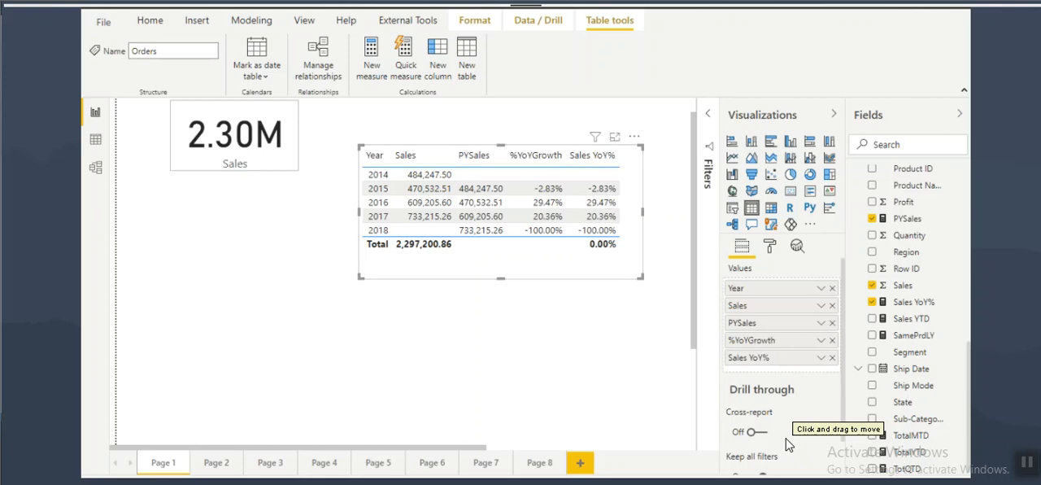
Step: Switch to the notes, highlight MTD in the quick measures list, and return to Power BI Desktop
key("alt+Tab")
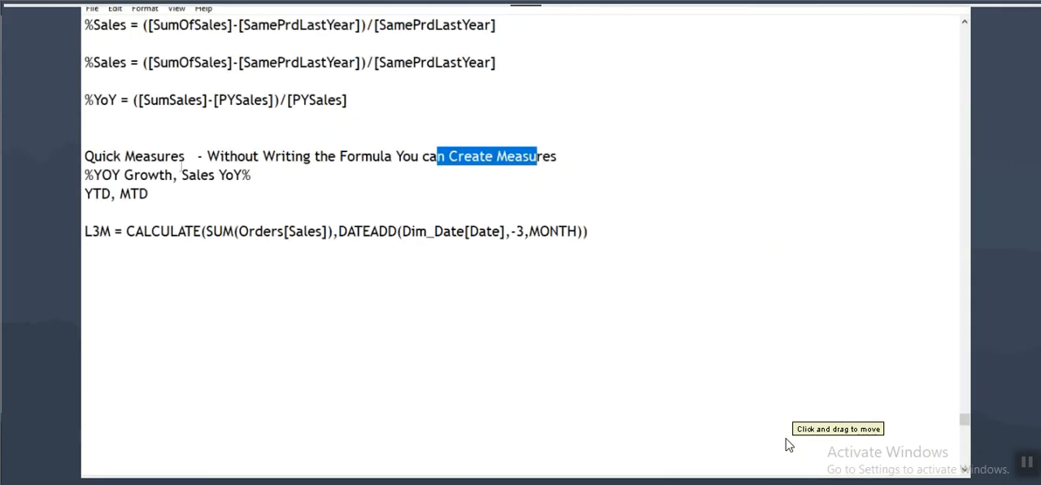
left_click_drag(120, 194, 155, 194)
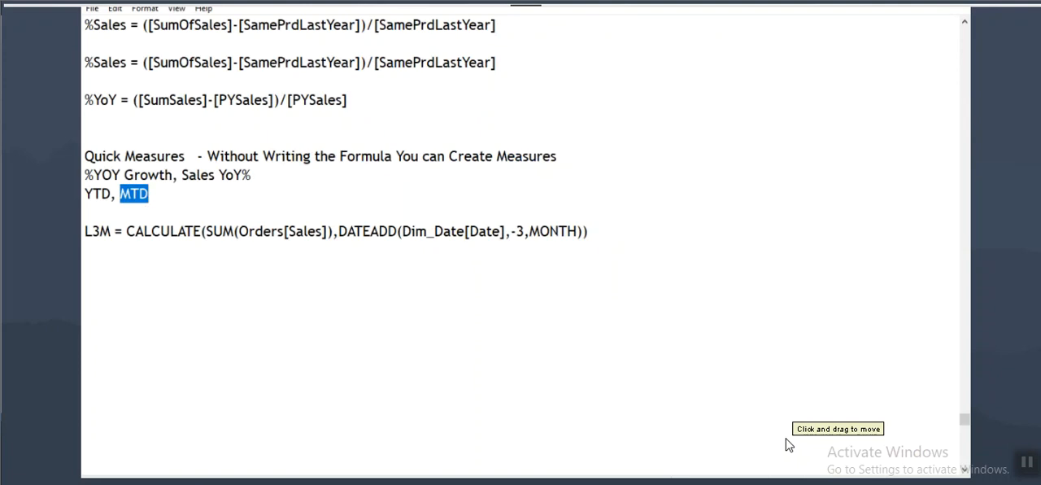
key("alt+Tab")
Step: Start another quick measure in the Orders table using the Month-to-date total calculation
scroll(910, 260, "up", 4)
scroll(917, 230, "up", 3)
left_click(894, 226)
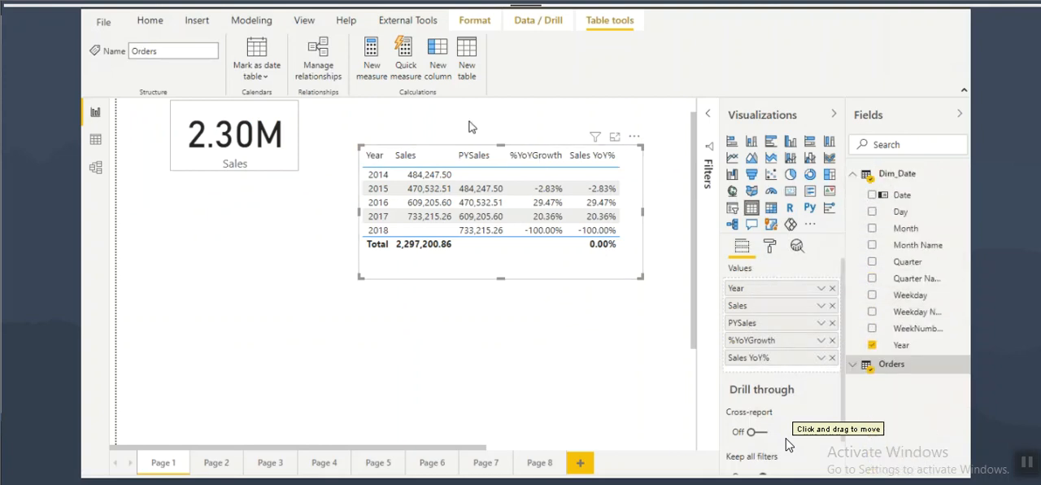
left_click(403, 63)
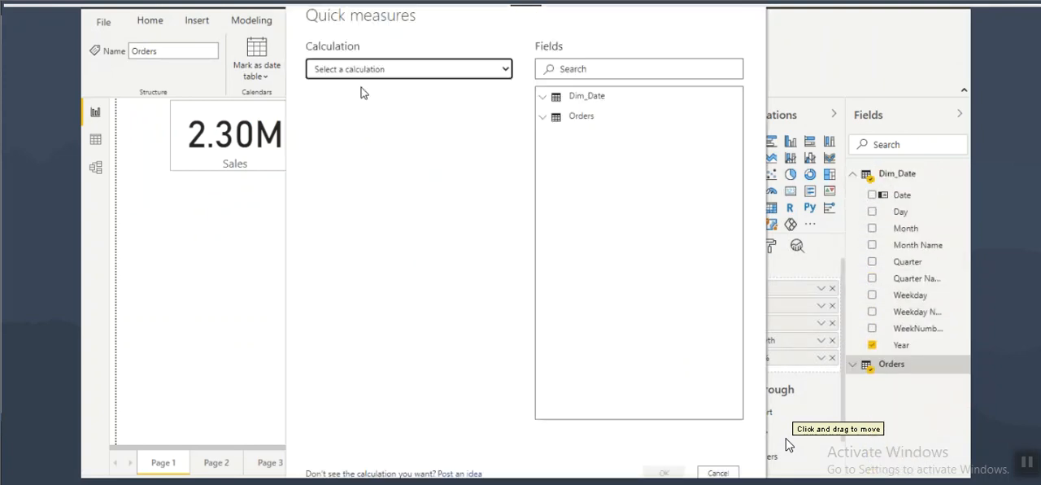
left_click(380, 70)
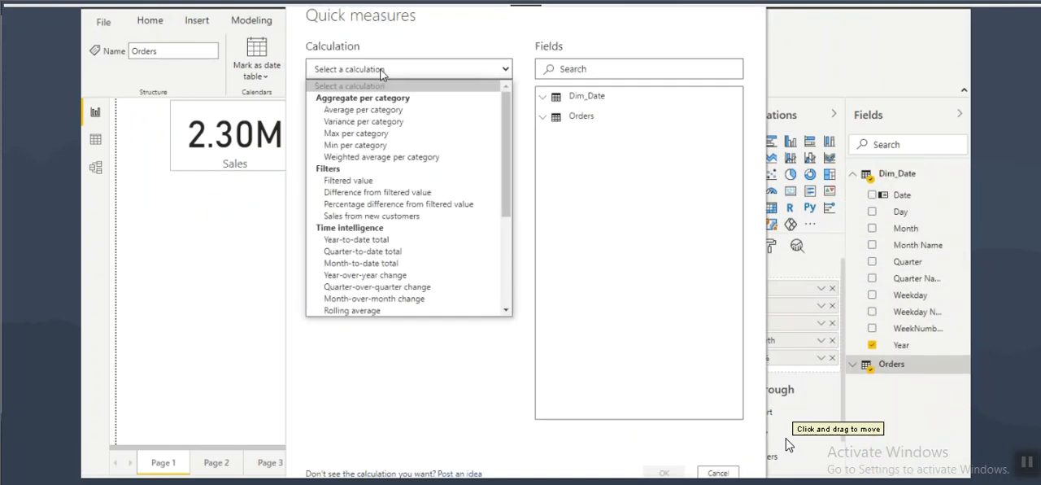
left_click(364, 263)
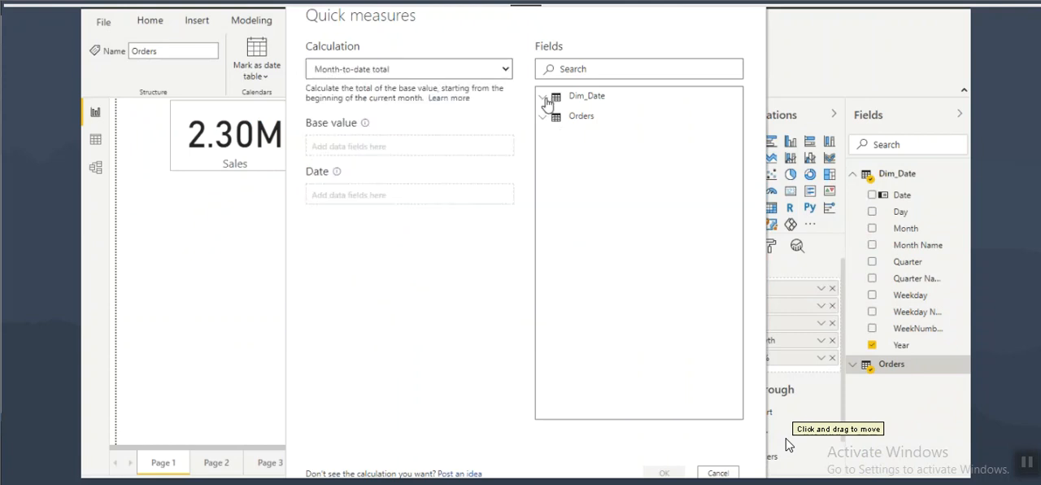
Step: Assign Sum of Sales as the base value and the Dim_Date Date field as the date, and create the month-to-date measure
left_click(543, 97)
left_click(567, 99)
left_click(572, 125)
scroll(610, 244, "down", 3)
scroll(612, 268, "down", 1)
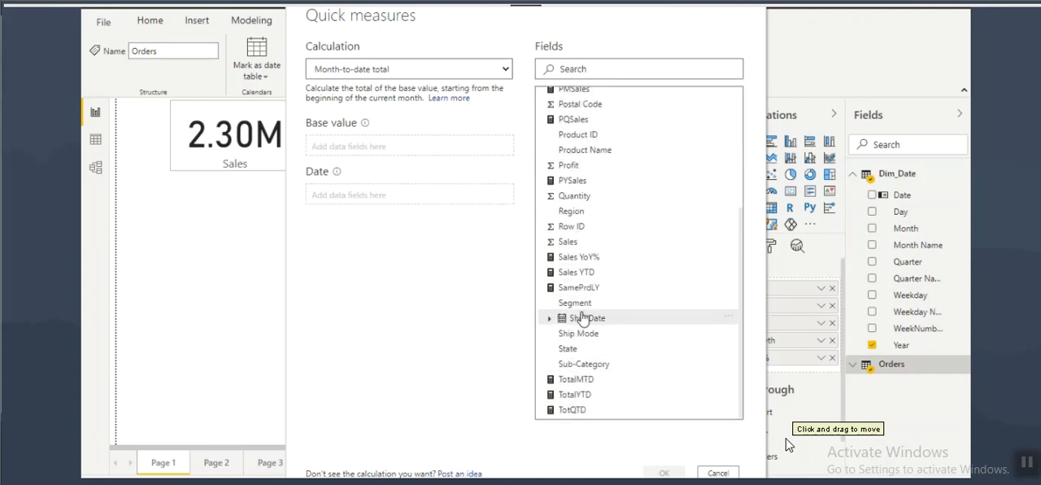
left_click_drag(569, 242, 346, 145)
scroll(581, 102, "up", 5)
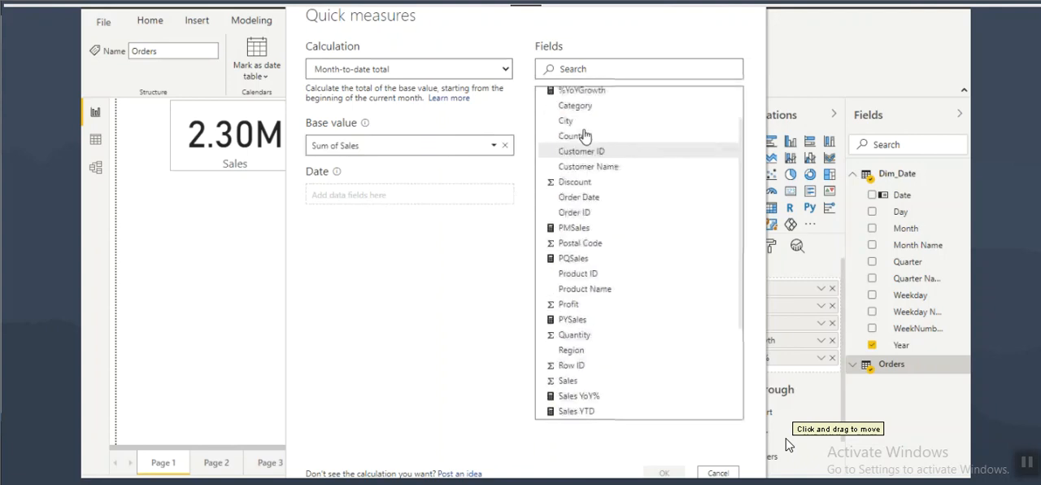
left_click(580, 102)
left_click_drag(561, 121, 366, 195)
left_click(664, 473)
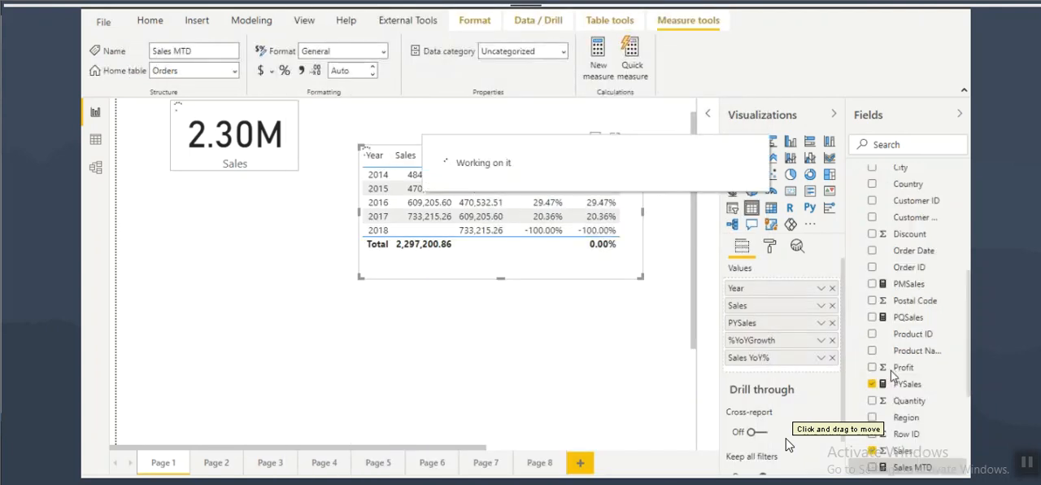
Step: Highlight the Dim_Date Date argument in the Sales MTD formula, and the Quick Measures heading in the notes
left_click_drag(214, 130, 505, 135)
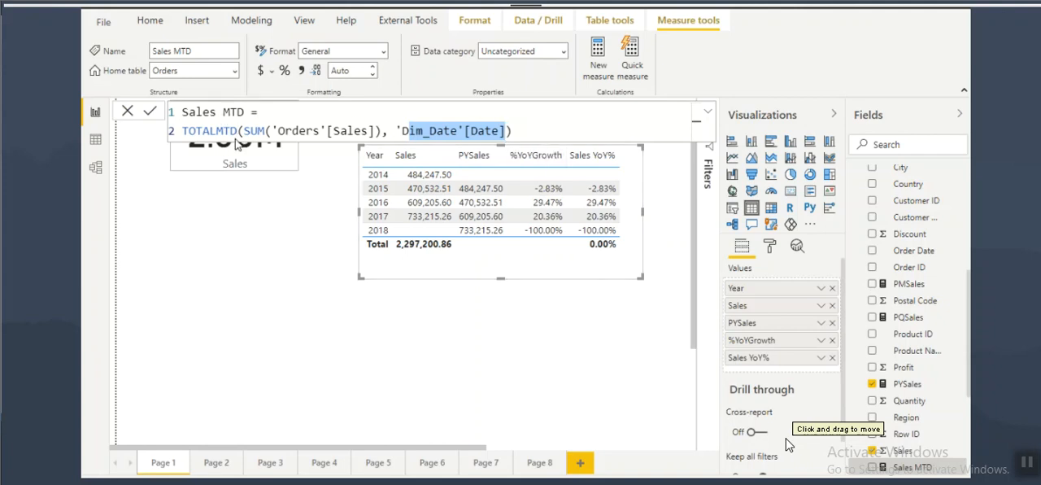
key("alt+Tab")
left_click_drag(94, 156, 184, 155)
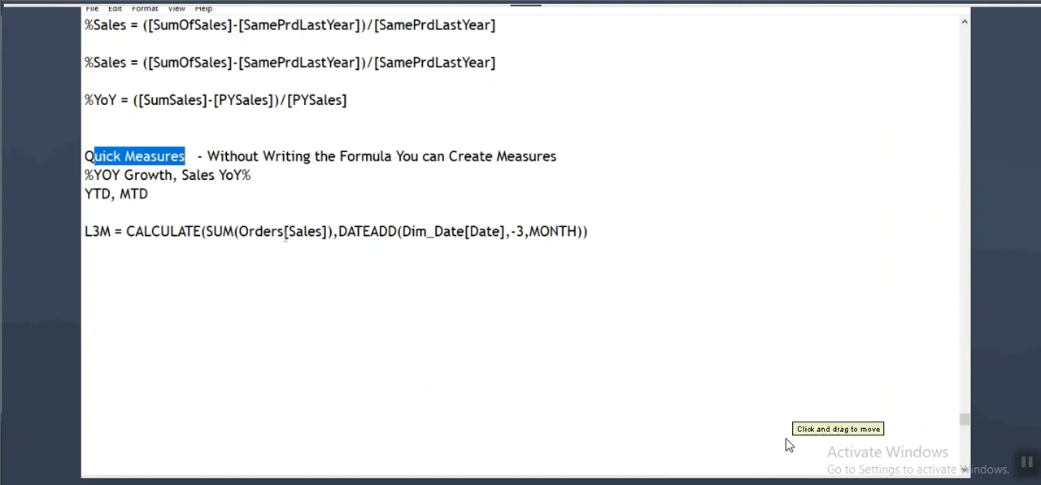
Step: Copy the Math & Statistical Functions and Time Intelligence Functions lines from the DAX Functions list to the end of the notes, below a "----" separator
scroll(786, 444, "up", 8)
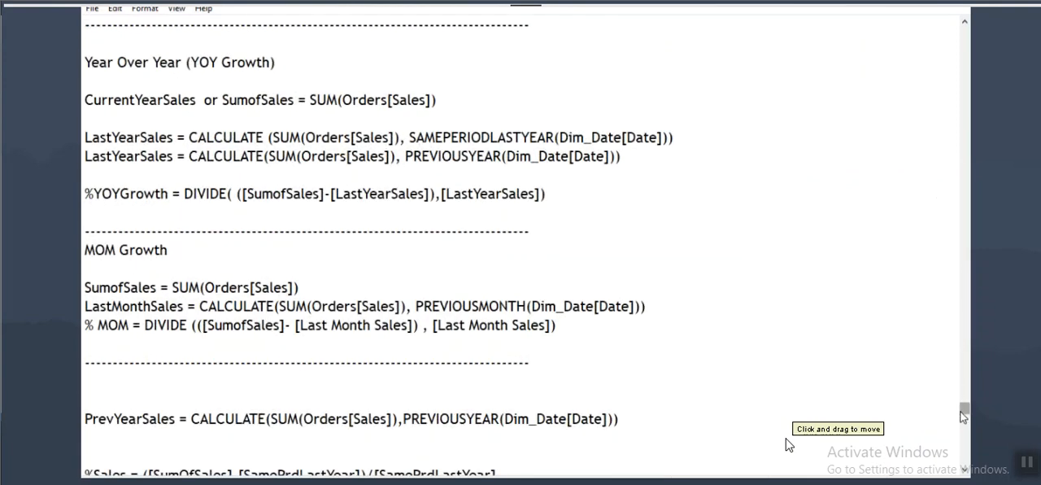
left_click_drag(964, 408, 954, 189)
left_click_drag(84, 305, 282, 325)
key("ctrl+c")
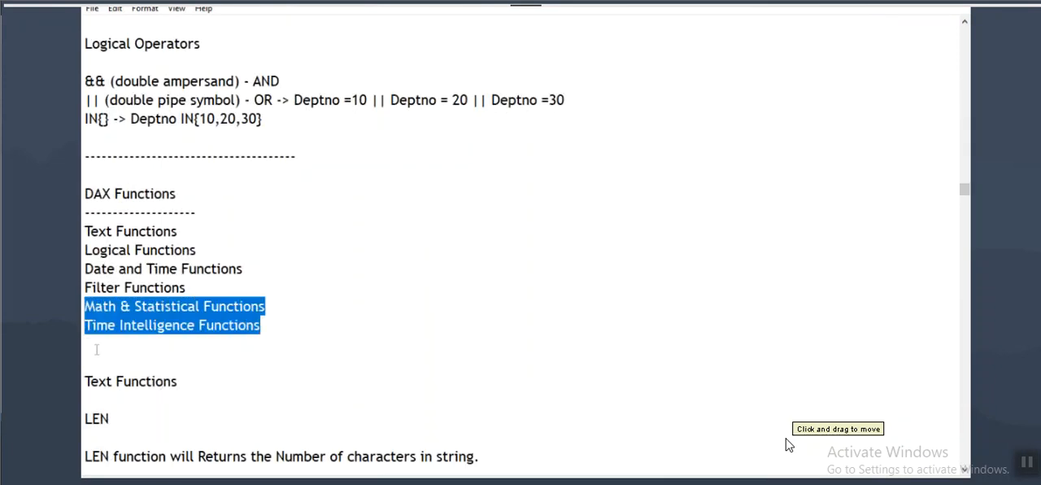
left_click_drag(964, 193, 963, 423)
scroll(209, 398, "up", 2)
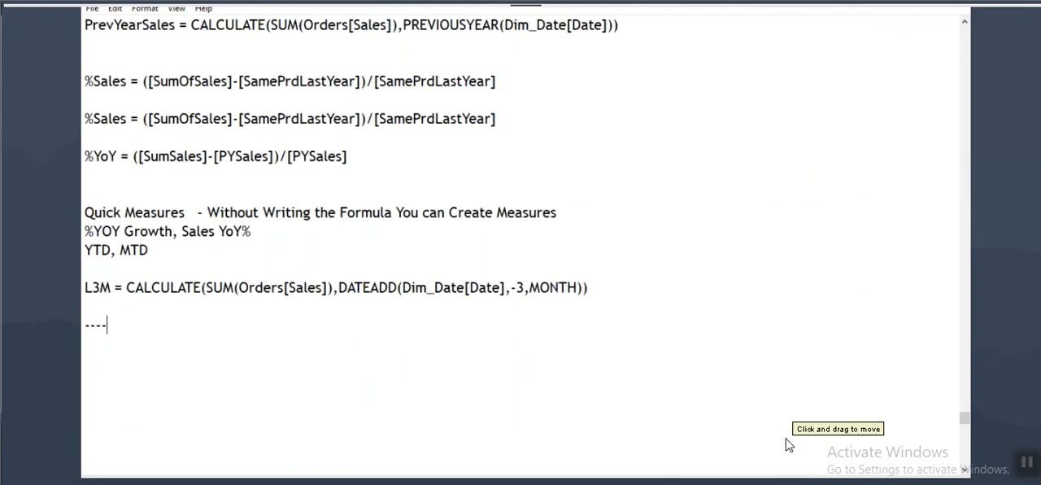
key("ctrl+v")
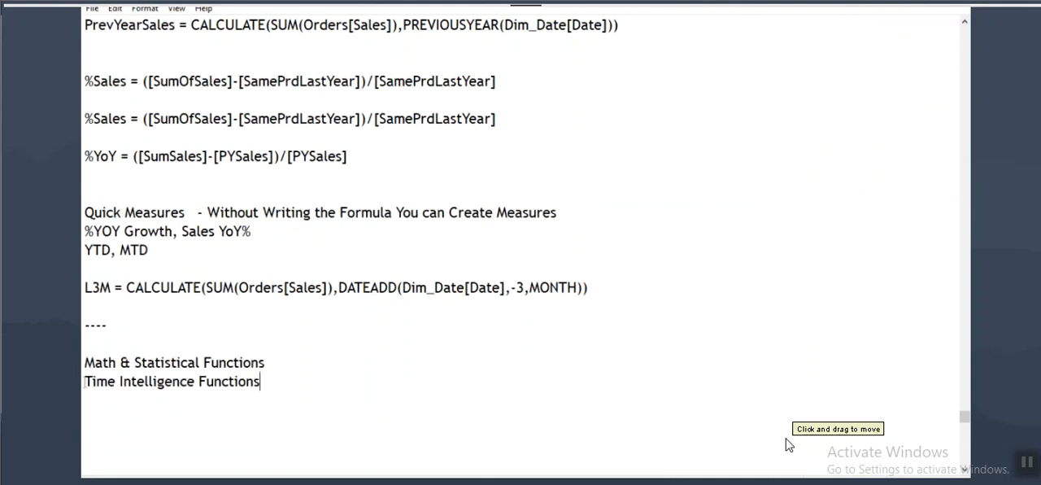
Step: Append "- Video" to the Time Intelligence Functions line at the end of the notes and highlight that line
left_click_drag(85, 382, 248, 393)
left_click(285, 385)
type("- Vid")
key("Home")
key("shift+Down")
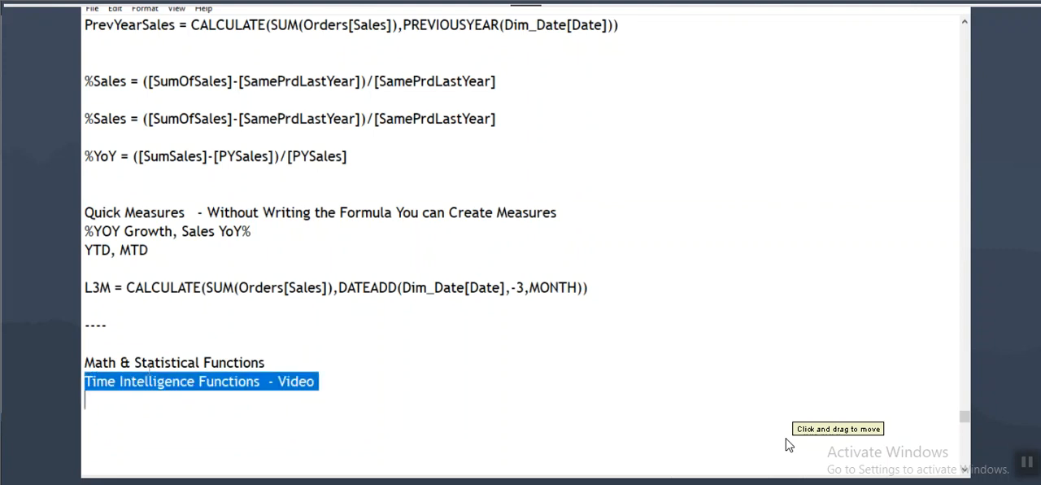
Step: Insert two blank lines below Math & Statistical Functions in the notes and append "- Video" to that heading
left_click(278, 365)
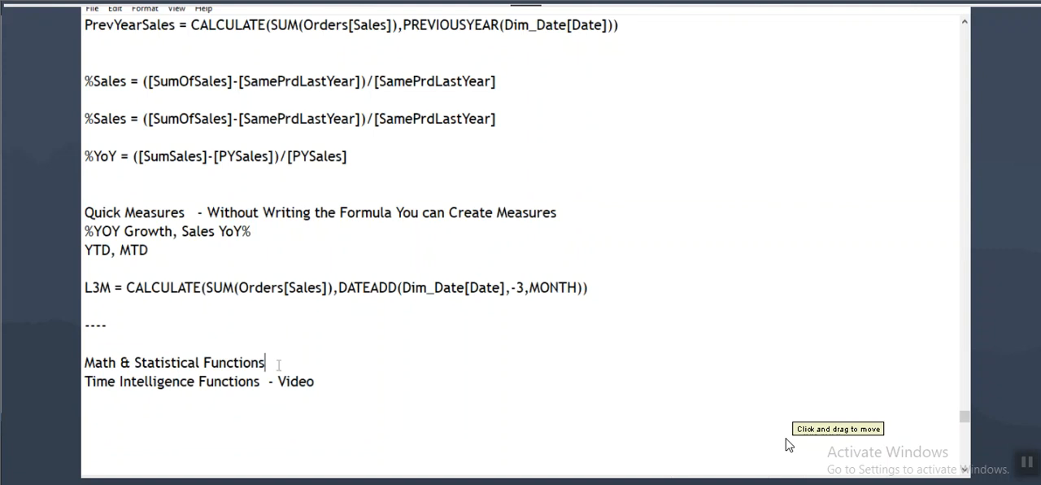
key("Return")
key("Return")
left_click_drag(84, 363, 281, 365)
left_click(327, 367)
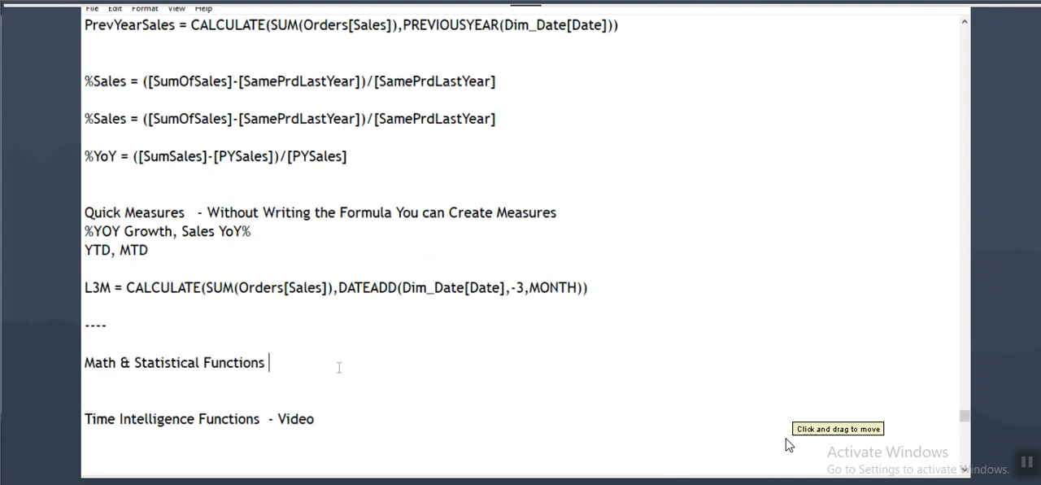
type("- Video")
Step: Highlight the Math & Statistical Functions and Time Intelligence Functions video lines, and the word "Video" in the first one
left_click_drag(94, 364, 331, 367)
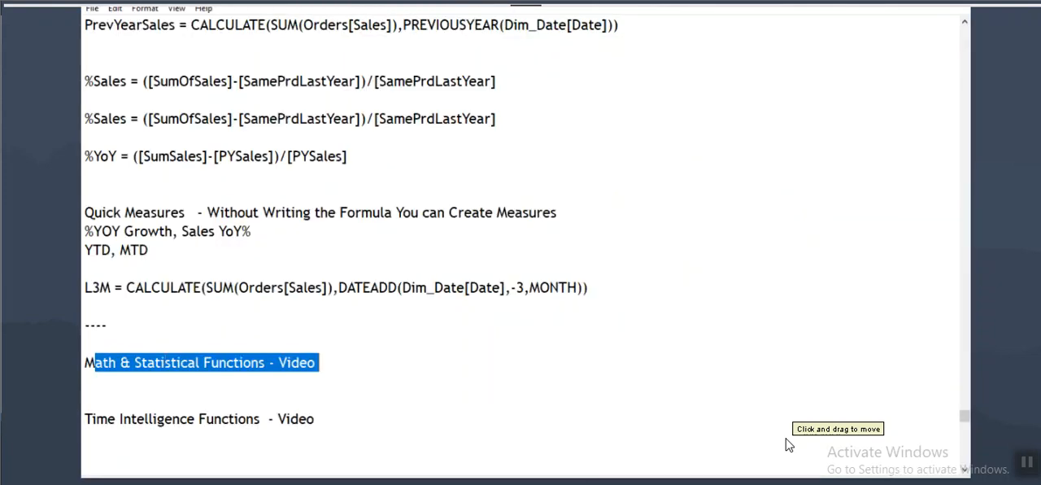
left_click_drag(84, 418, 315, 421)
left_click_drag(85, 362, 265, 363)
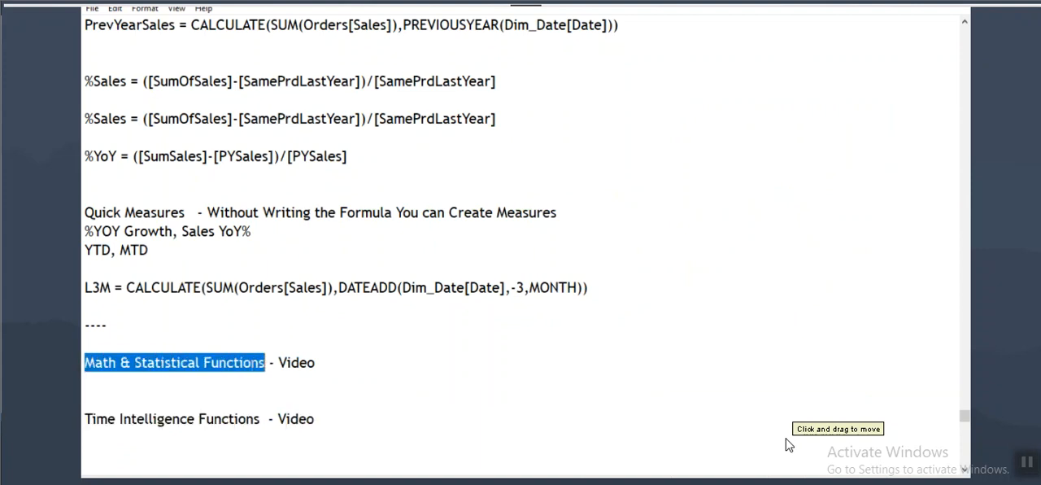
left_click_drag(279, 363, 322, 363)
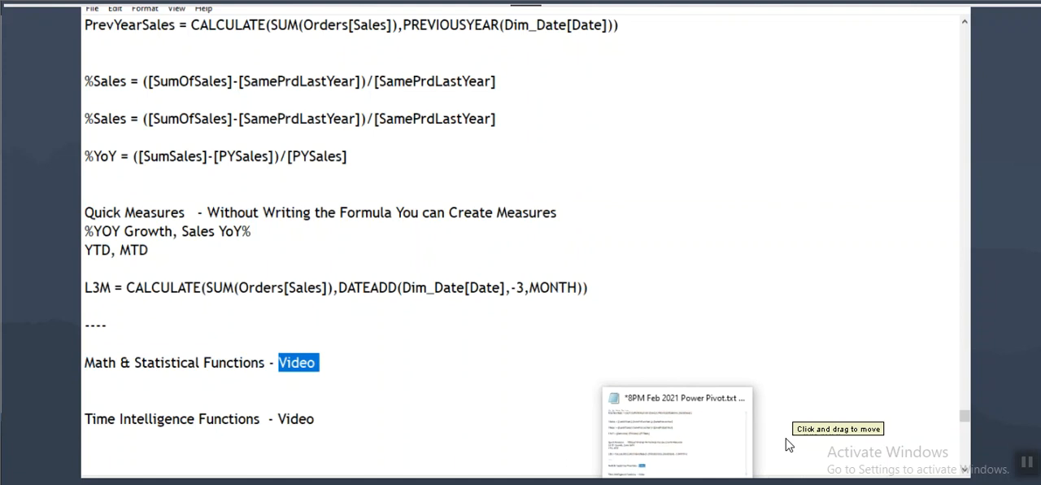
Step: Switch to the Power BI Architecture diagram in Word and point out the Power Pivot and Power BI Service shapes
left_click(643, 481)
left_click_drag(495, 246, 470, 274)
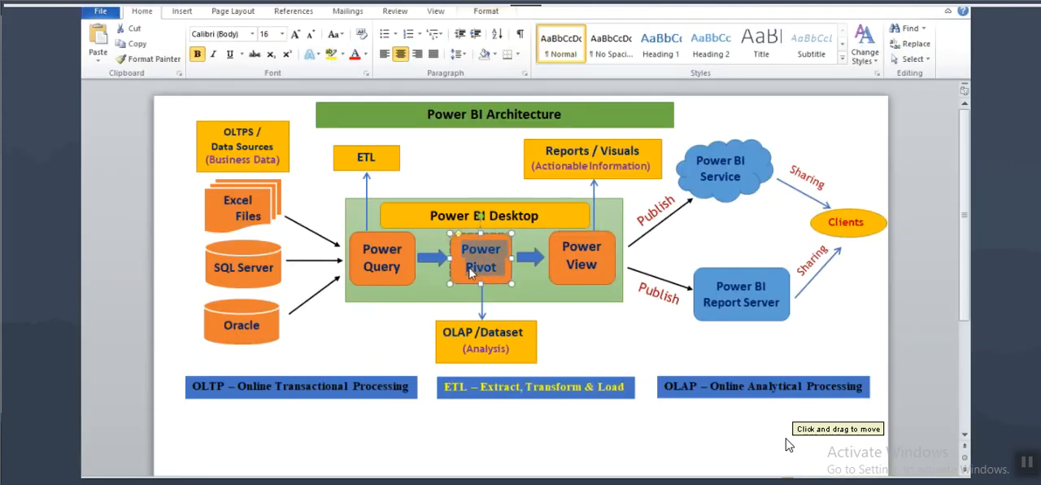
left_click(478, 258)
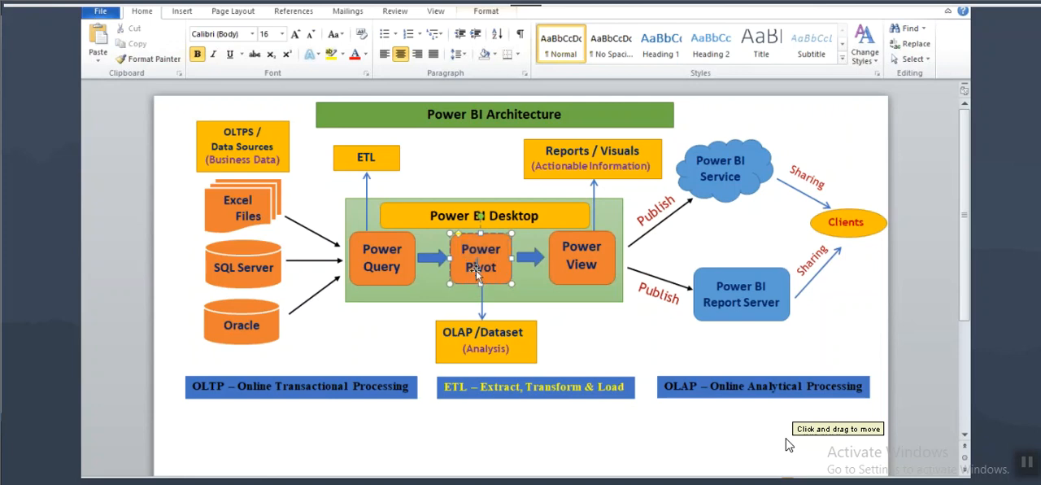
left_click(711, 161)
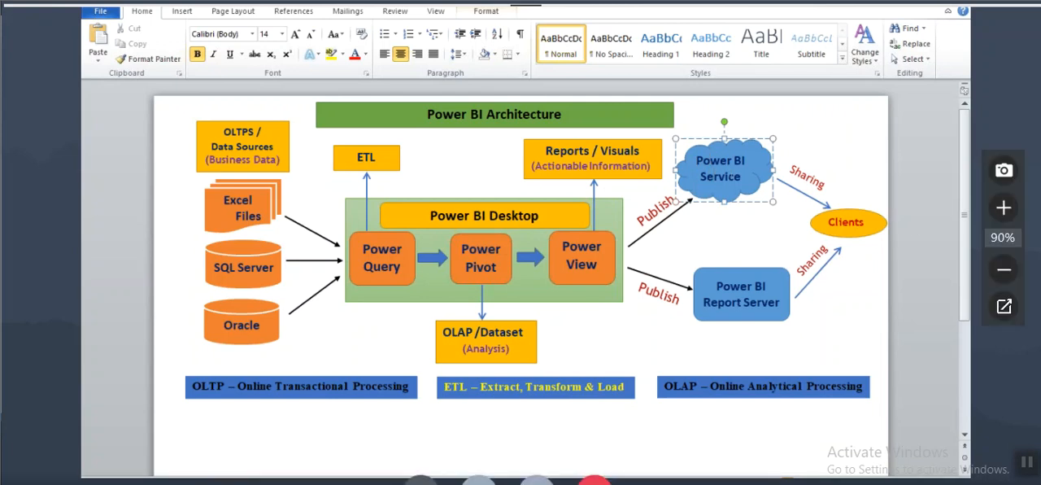
Step: Open the meeting chat and start writing a message to the organizers that begins with a participant's name
left_click(946, 3)
left_click(846, 379)
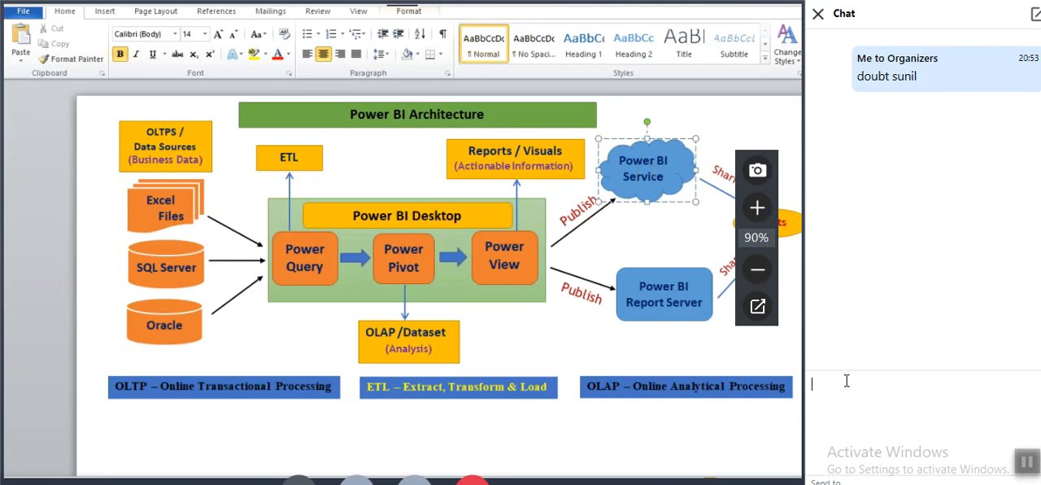
type("sunil da")
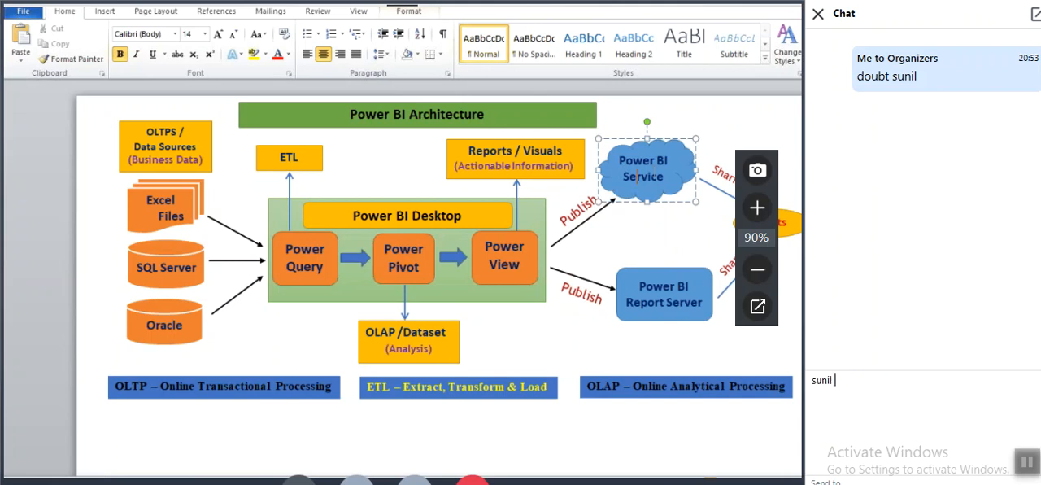